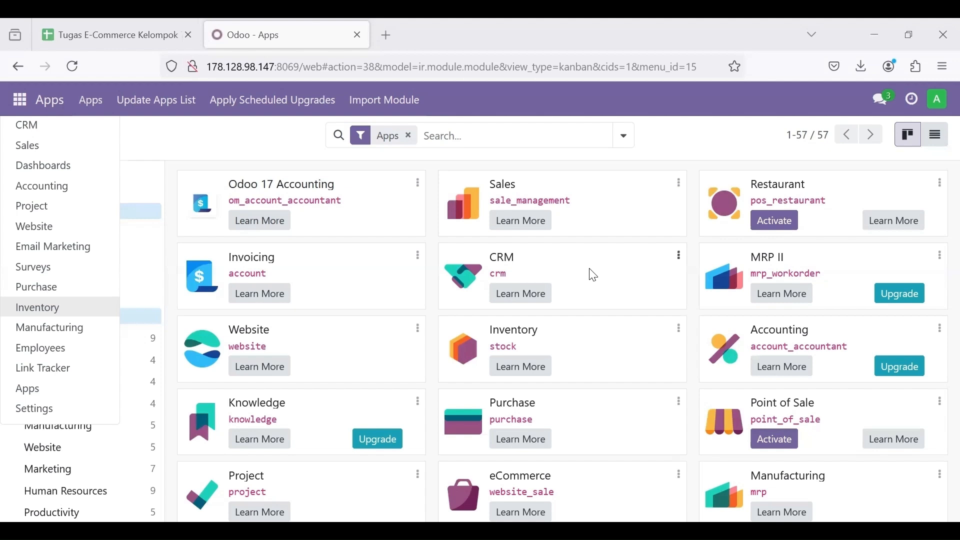
Step: Scroll the Apps catalogue and reopen the main apps menu to find Settings
{"action": "scroll", "coordinate": [594, 275], "scroll_direction": "down", "scroll_amount": 3}
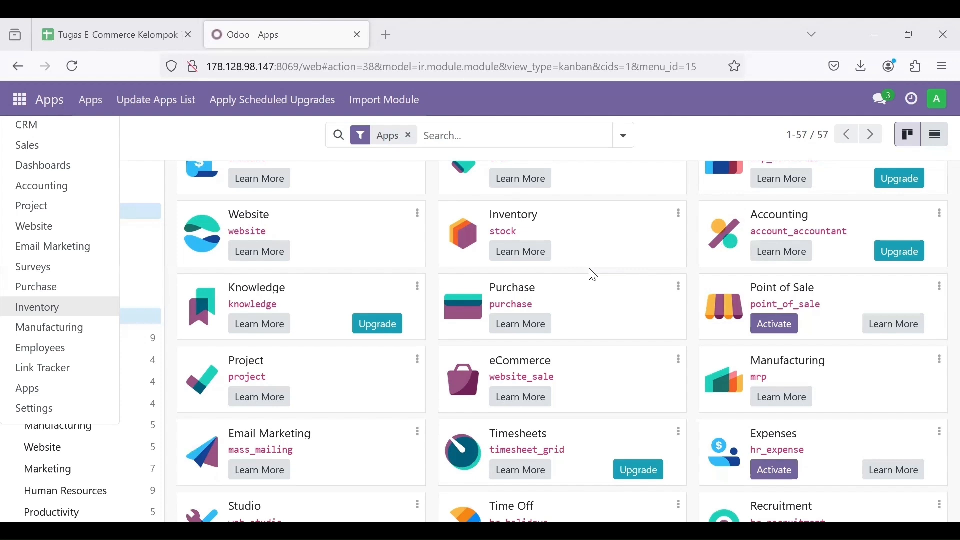
{"action": "scroll", "coordinate": [594, 275], "scroll_direction": "down", "scroll_amount": 2}
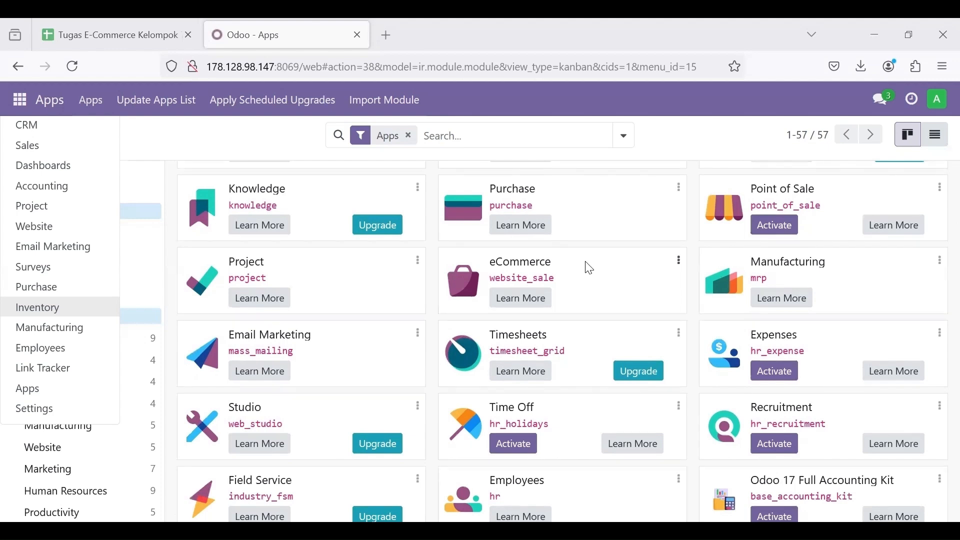
{"action": "scroll", "coordinate": [497, 265], "scroll_direction": "down", "scroll_amount": 1}
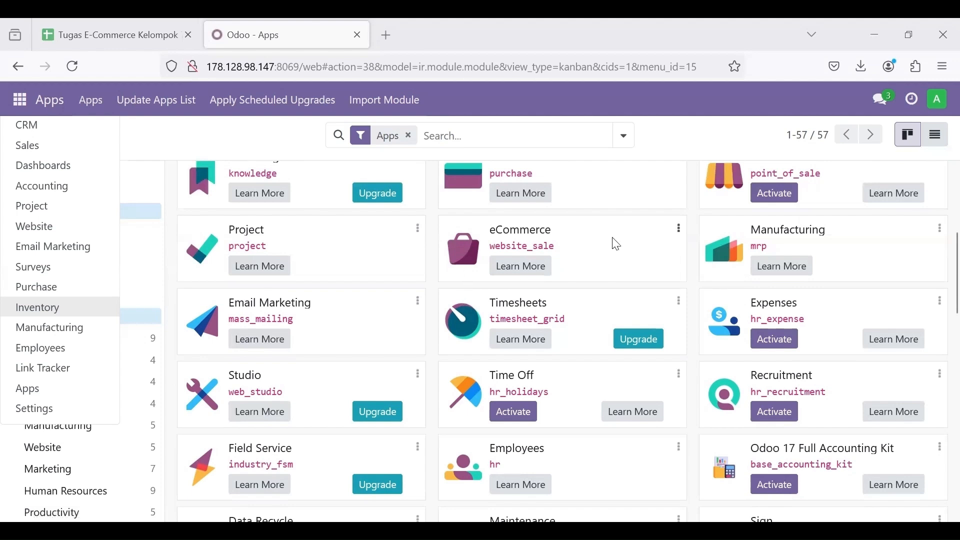
{"action": "scroll", "coordinate": [618, 244], "scroll_direction": "down", "scroll_amount": 1}
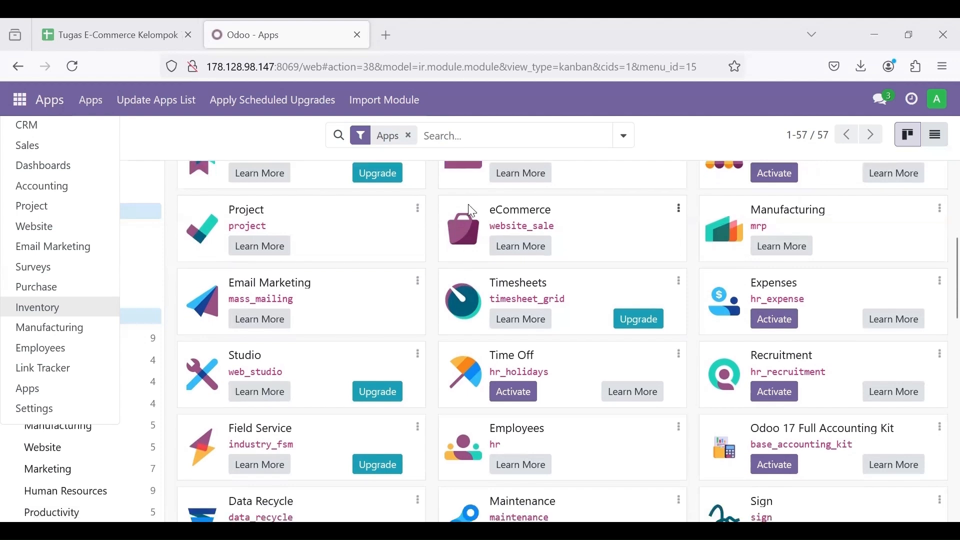
{"action": "left_click", "coordinate": [21, 103]}
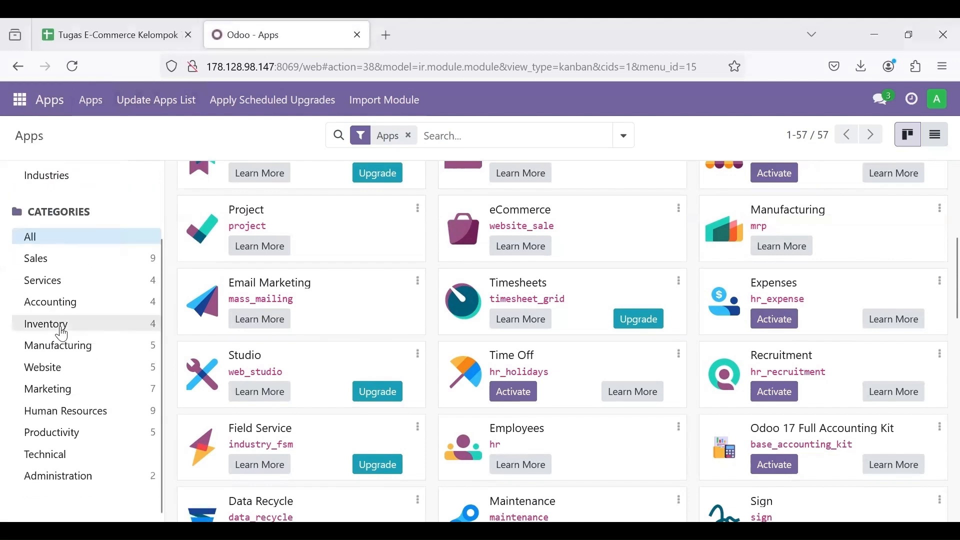
{"action": "left_click", "coordinate": [24, 103]}
{"action": "scroll", "coordinate": [70, 336], "scroll_direction": "down", "scroll_amount": 3}
Step: Activate developer mode by searching 'deve' in Settings, then reopen General Settings
{"action": "left_click", "coordinate": [58, 409]}
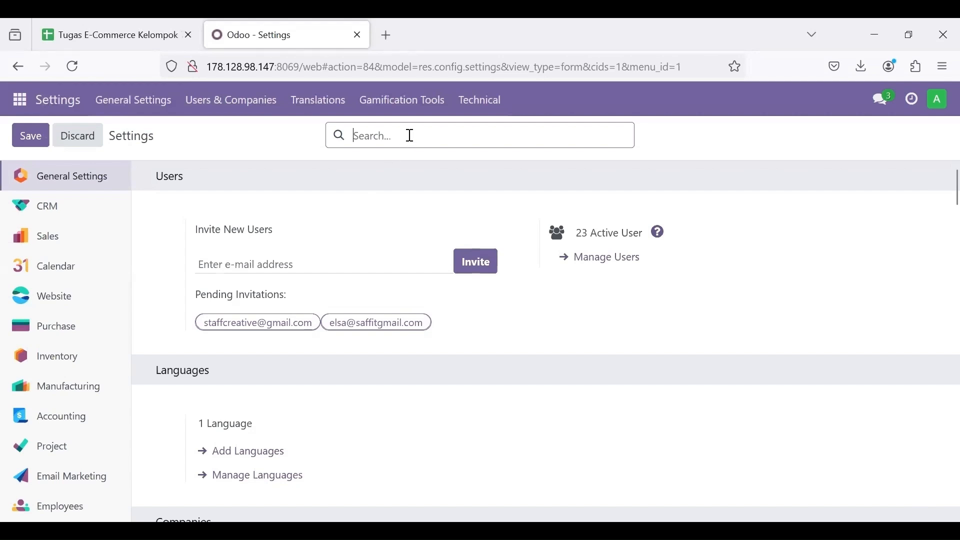
{"action": "left_click", "coordinate": [410, 135]}
{"action": "type", "text": "deve"}
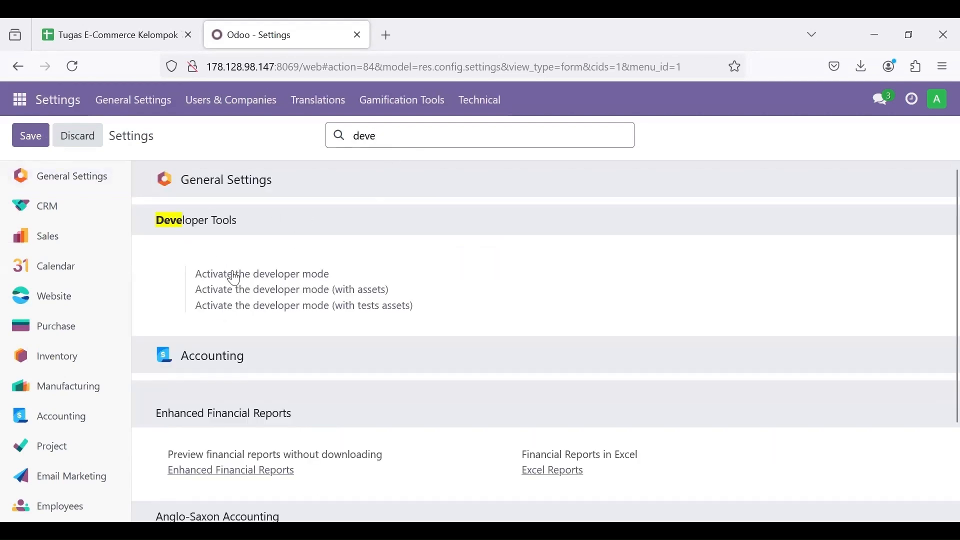
{"action": "left_click", "coordinate": [244, 276]}
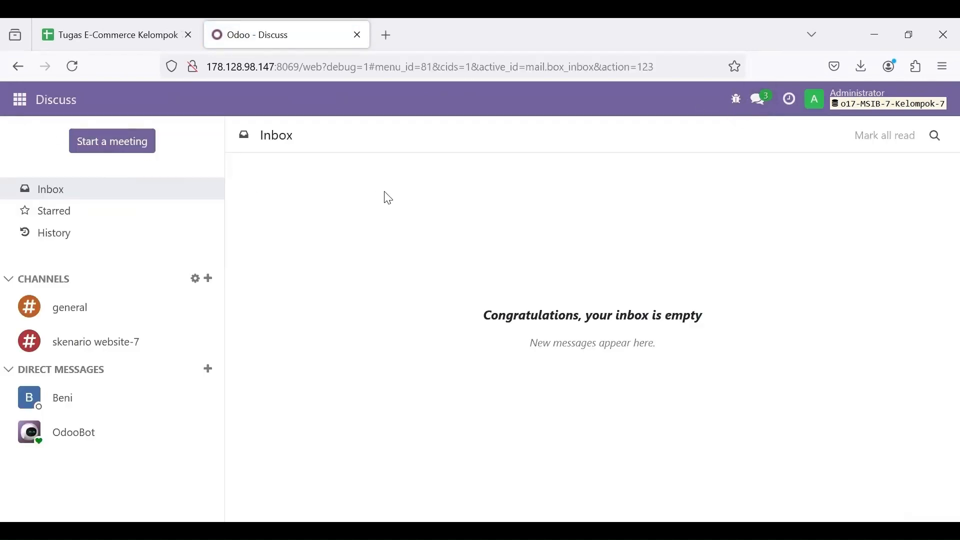
{"action": "left_click", "coordinate": [20, 99]}
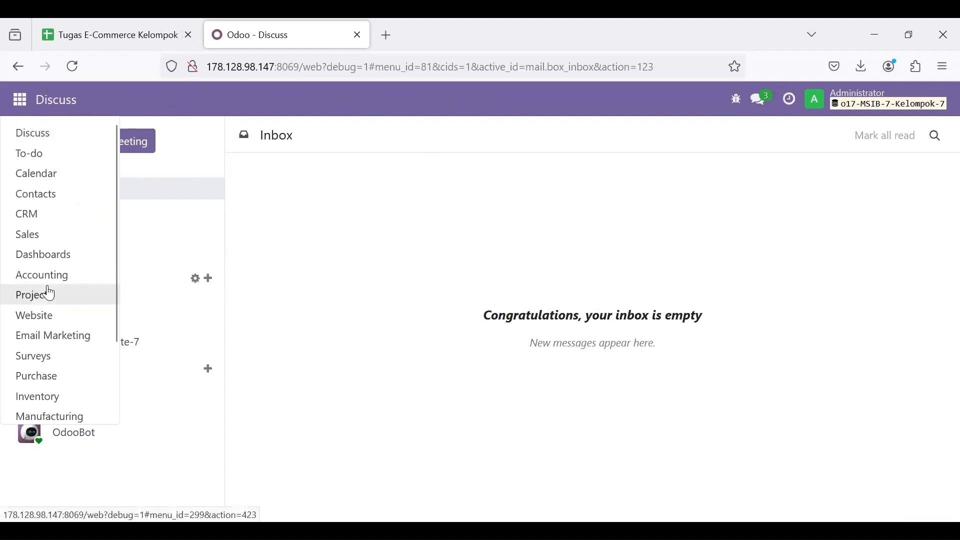
{"action": "scroll", "coordinate": [40, 350], "scroll_direction": "down", "scroll_amount": 2}
{"action": "left_click", "coordinate": [36, 410]}
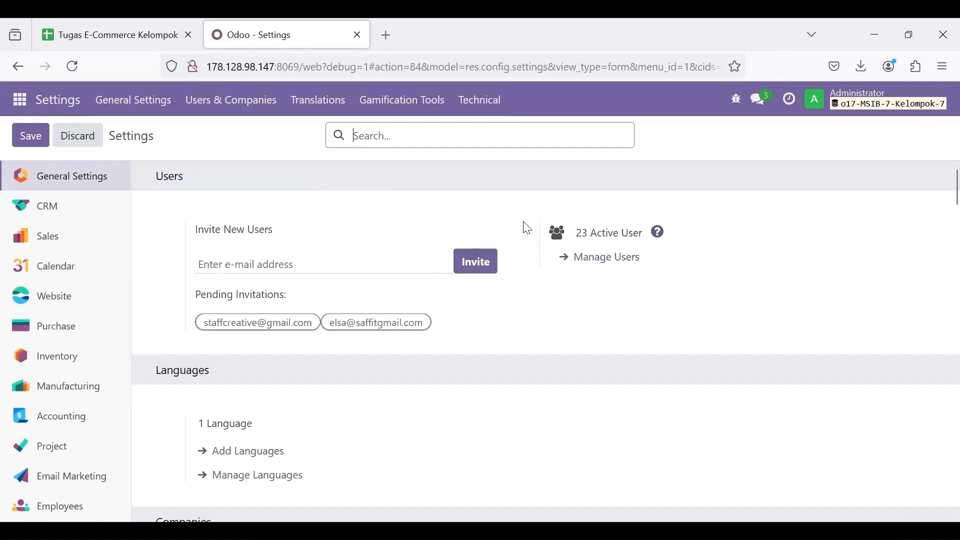
Step: Open Manage Users, drop the Internal Users filter to show all 28, and start Import records
{"action": "left_click", "coordinate": [601, 258]}
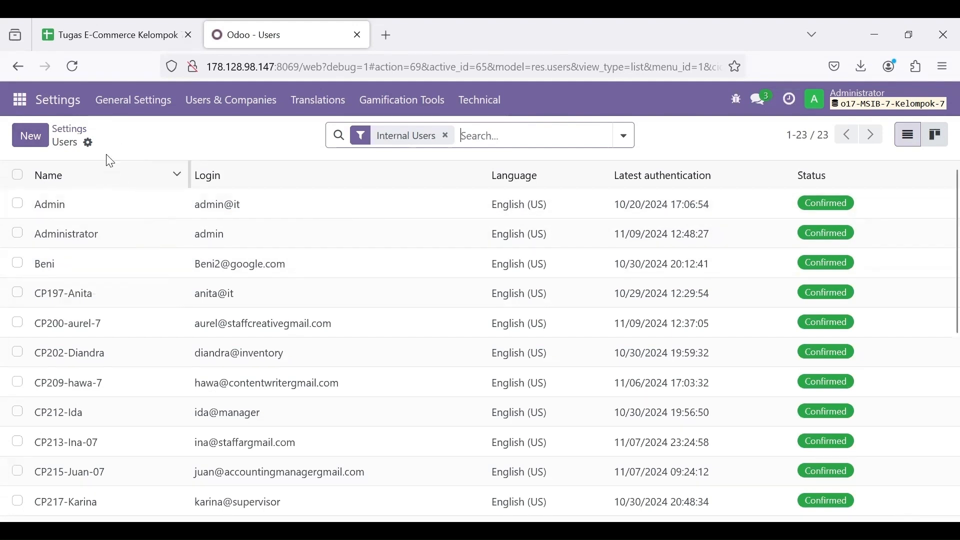
{"action": "key", "text": "BackSpace"}
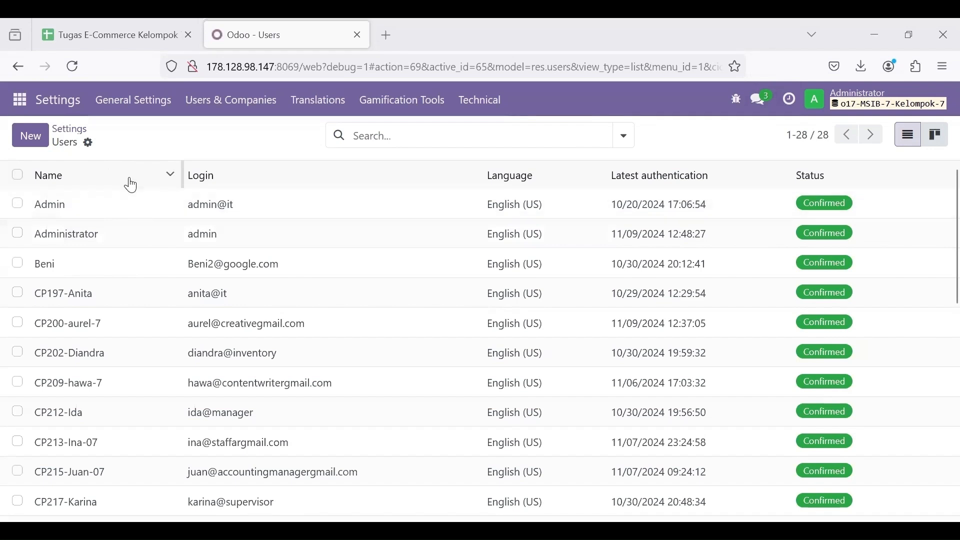
{"action": "left_click", "coordinate": [89, 144]}
{"action": "left_click", "coordinate": [133, 175]}
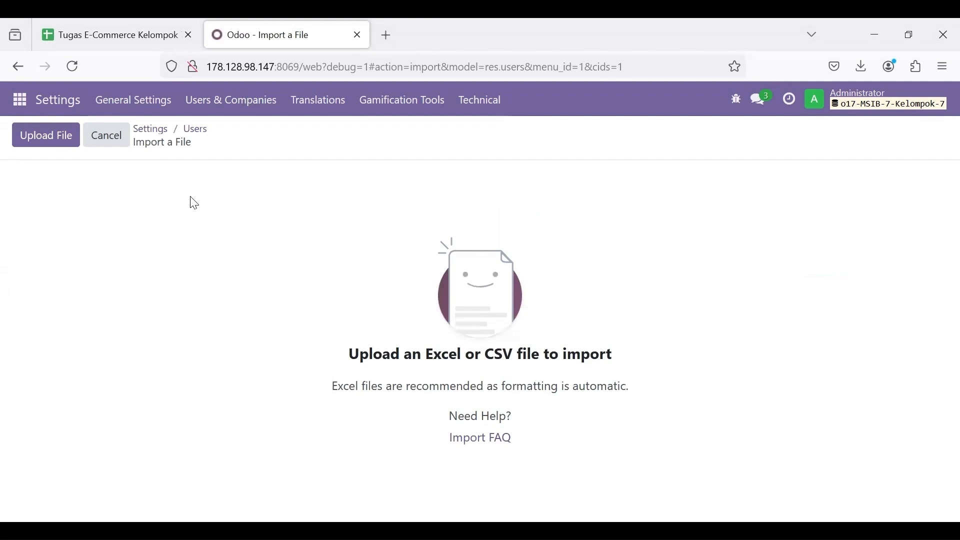
Step: Upload the Tugas E-Commerce Kelompok 7 - DATA USER NEW file, test it, and import 4 users
{"action": "left_click", "coordinate": [65, 137]}
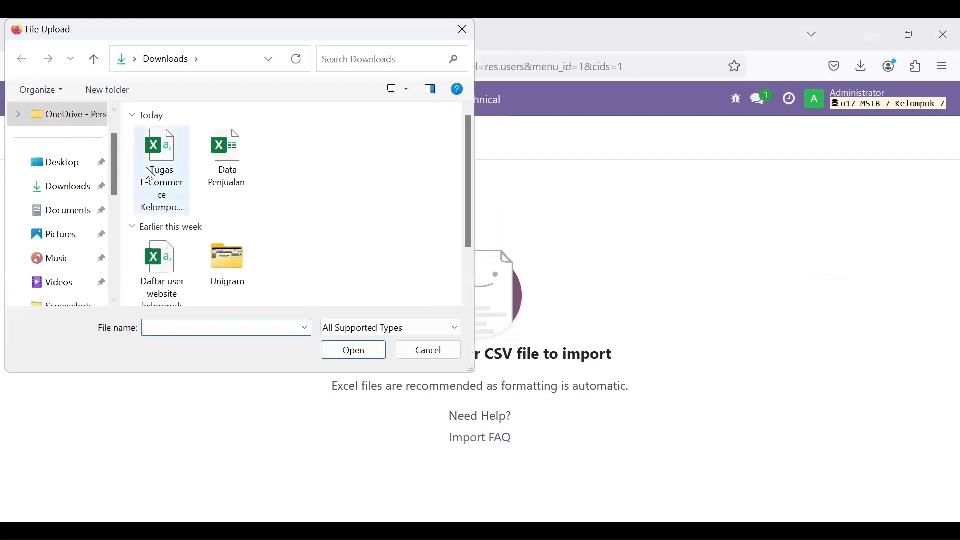
{"action": "left_click", "coordinate": [151, 175]}
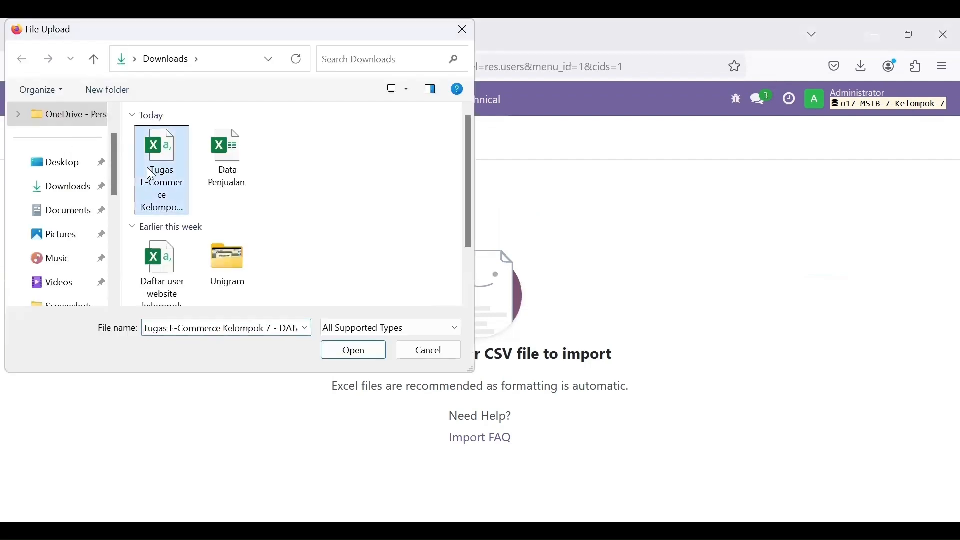
{"action": "left_click", "coordinate": [356, 354]}
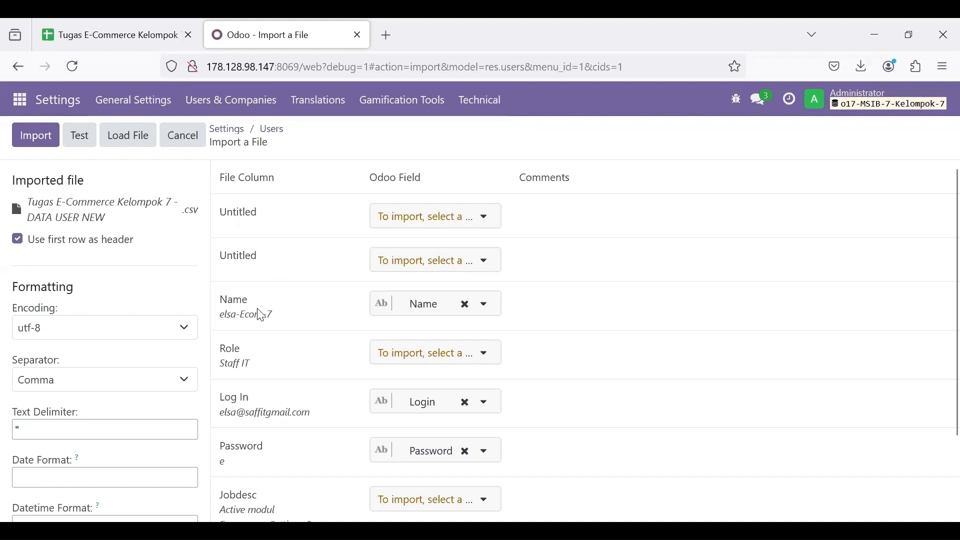
{"action": "scroll", "coordinate": [247, 413], "scroll_direction": "down", "scroll_amount": 1}
{"action": "scroll", "coordinate": [266, 458], "scroll_direction": "up", "scroll_amount": 1}
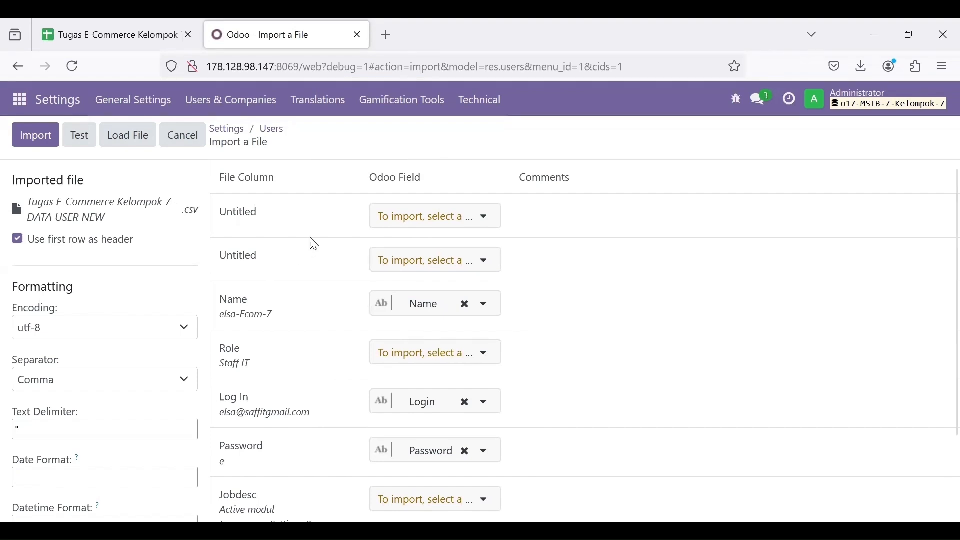
{"action": "left_click", "coordinate": [85, 136]}
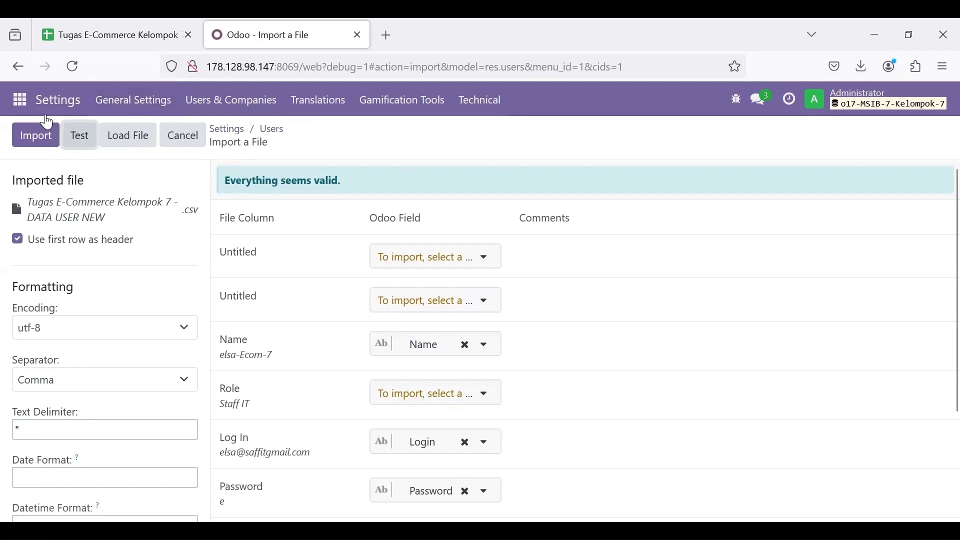
{"action": "left_click", "coordinate": [38, 142]}
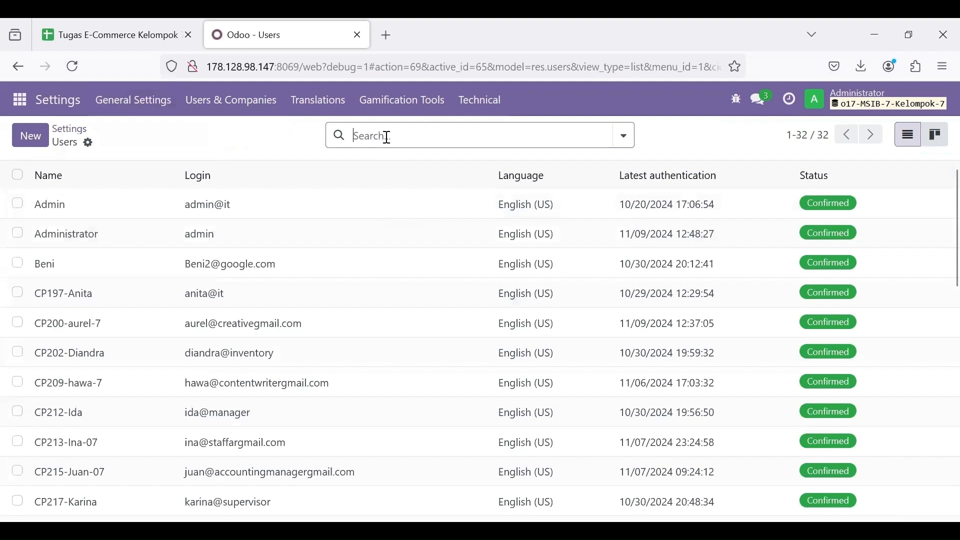
Step: Filter the Users list by 'Ecom' and open the first Ecom user's record
{"action": "type", "text": "Ecom"}
{"action": "key", "text": "Return"}
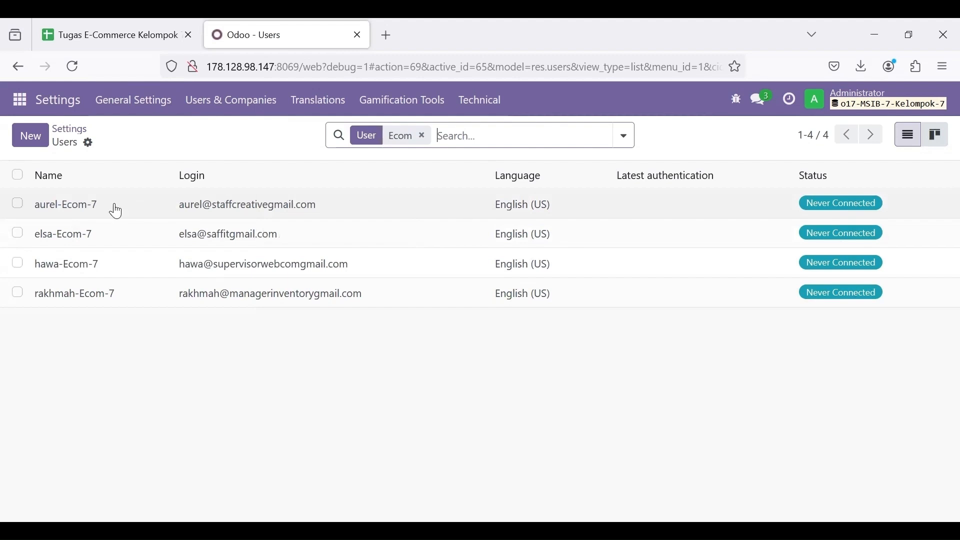
{"action": "left_click", "coordinate": [157, 217]}
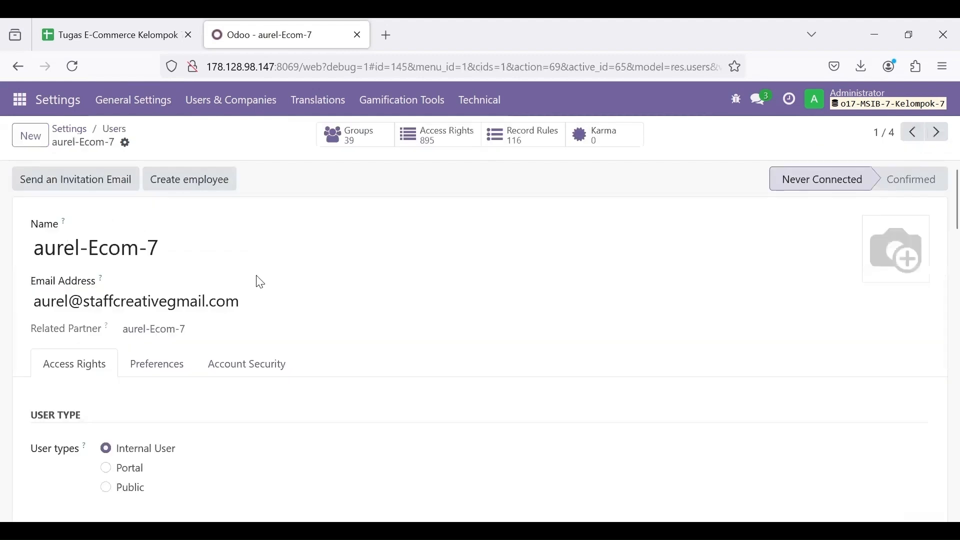
Step: Remove the Restricted Editor right and give the user Settings administration access
{"action": "scroll", "coordinate": [260, 281], "scroll_direction": "down", "scroll_amount": 2}
{"action": "scroll", "coordinate": [233, 283], "scroll_direction": "down", "scroll_amount": 3}
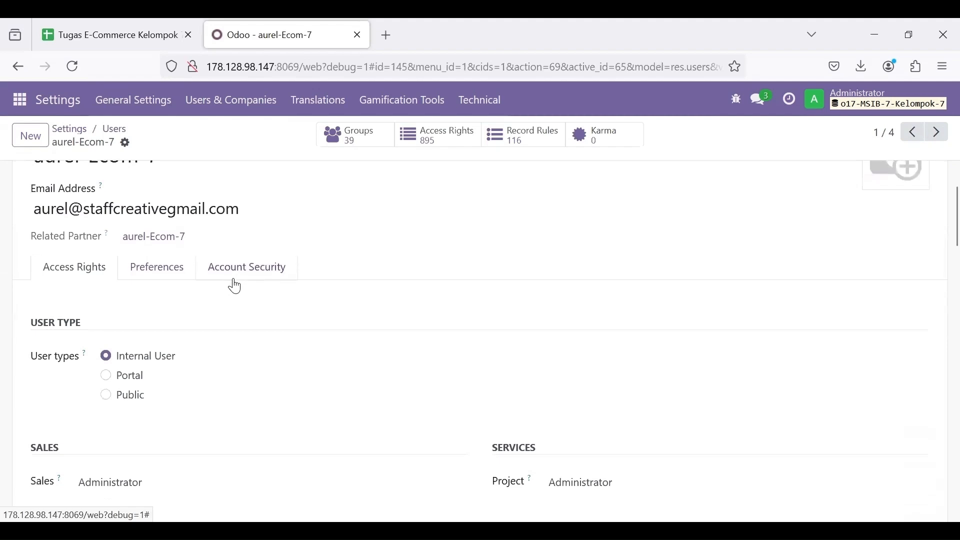
{"action": "scroll", "coordinate": [235, 283], "scroll_direction": "down", "scroll_amount": 5}
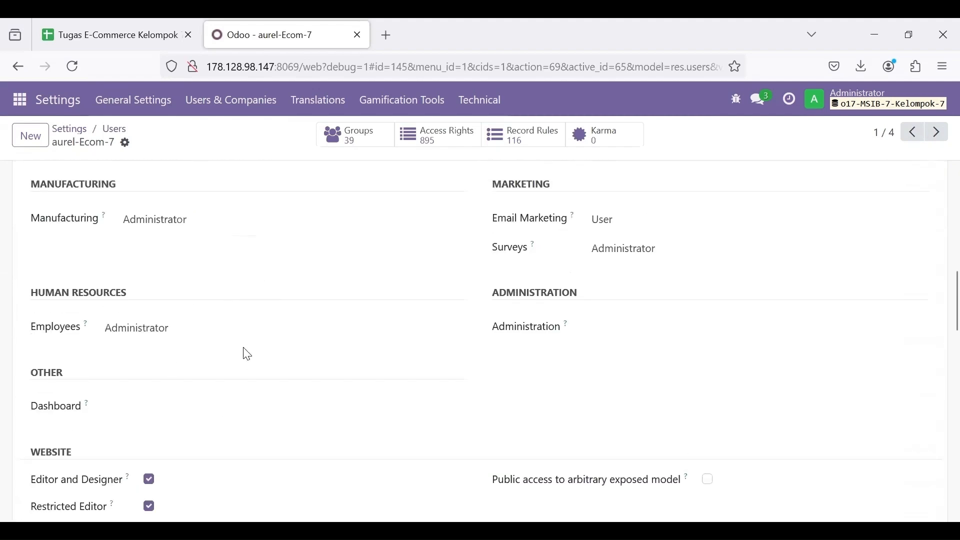
{"action": "scroll", "coordinate": [247, 350], "scroll_direction": "up", "scroll_amount": 1}
{"action": "scroll", "coordinate": [247, 350], "scroll_direction": "down", "scroll_amount": 3}
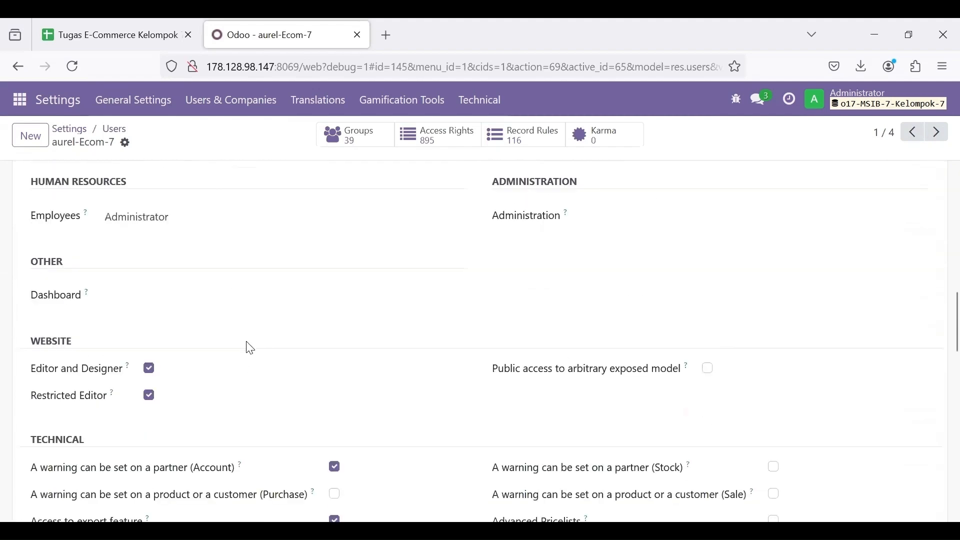
{"action": "scroll", "coordinate": [235, 358], "scroll_direction": "up", "scroll_amount": 2}
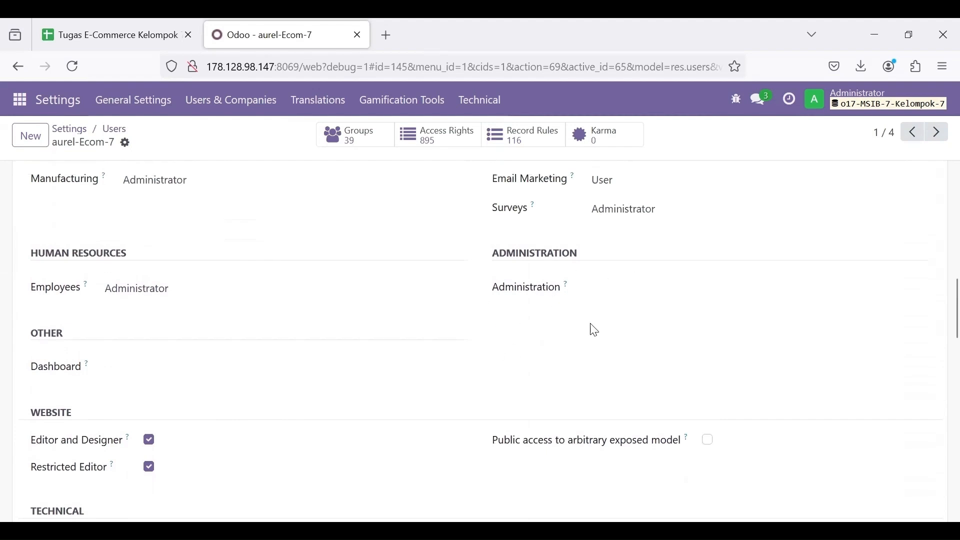
{"action": "scroll", "coordinate": [348, 409], "scroll_direction": "down", "scroll_amount": 1}
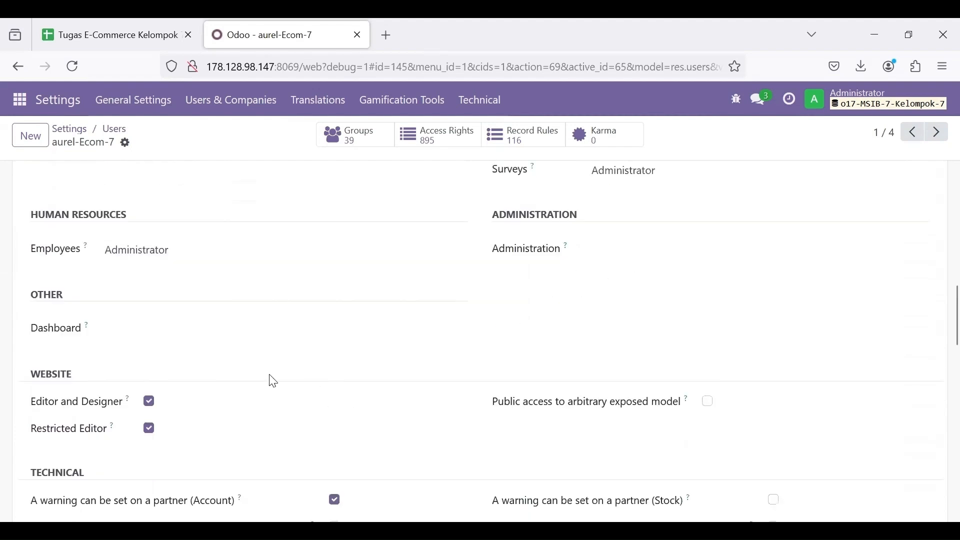
{"action": "left_click", "coordinate": [150, 431]}
{"action": "scroll", "coordinate": [345, 382], "scroll_direction": "up", "scroll_amount": 1}
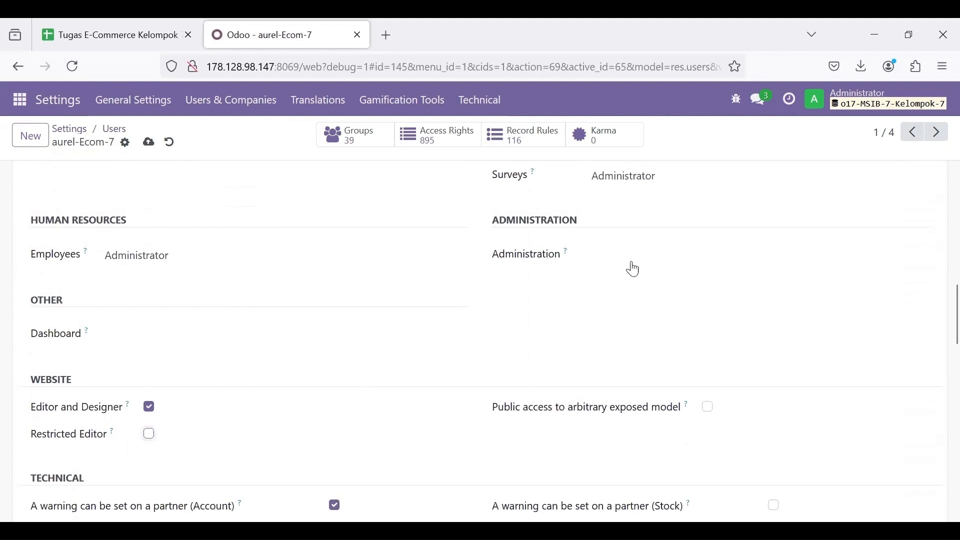
{"action": "left_click", "coordinate": [655, 261]}
{"action": "left_click", "coordinate": [632, 320]}
{"action": "scroll", "coordinate": [337, 339], "scroll_direction": "up", "scroll_amount": 2}
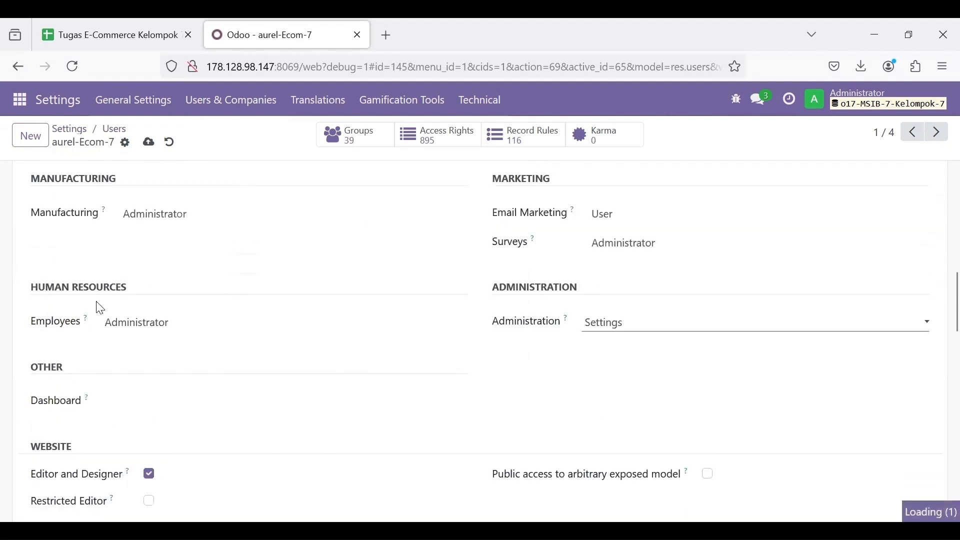
Step: Clear the Employees, Manufacturing, Surveys, Email Marketing, Purchase and Inventory access levels
{"action": "left_click", "coordinate": [139, 322]}
{"action": "left_click", "coordinate": [135, 340]}
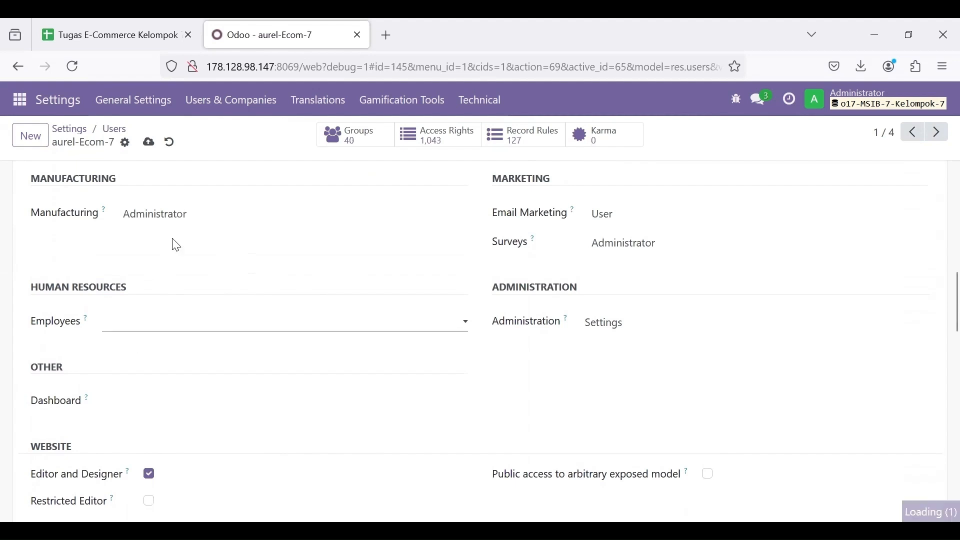
{"action": "left_click", "coordinate": [178, 220]}
{"action": "left_click", "coordinate": [175, 235]}
{"action": "left_click", "coordinate": [629, 244]}
{"action": "left_click", "coordinate": [625, 260]}
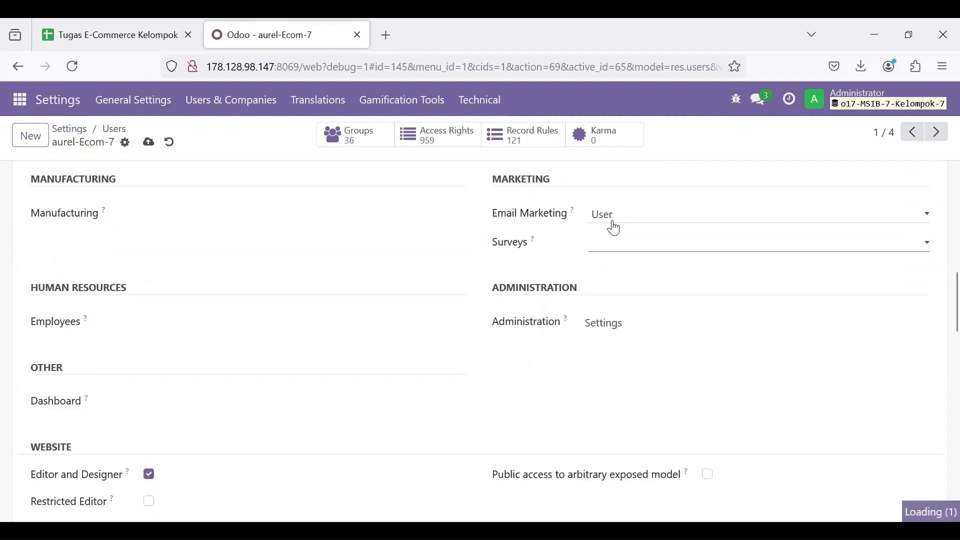
{"action": "left_click", "coordinate": [612, 220]}
{"action": "left_click", "coordinate": [612, 233]}
{"action": "scroll", "coordinate": [608, 245], "scroll_direction": "up", "scroll_amount": 2}
{"action": "left_click", "coordinate": [602, 265]}
{"action": "left_click", "coordinate": [599, 279]}
{"action": "left_click", "coordinate": [591, 238]}
{"action": "left_click", "coordinate": [589, 250]}
Step: Clear the Accounting, Sales and Project access levels and save the user
{"action": "scroll", "coordinate": [310, 225], "scroll_direction": "up", "scroll_amount": 1}
{"action": "left_click", "coordinate": [119, 293]}
{"action": "left_click", "coordinate": [117, 306]}
{"action": "left_click", "coordinate": [120, 210]}
{"action": "left_click", "coordinate": [120, 223]}
{"action": "left_click", "coordinate": [586, 220]}
{"action": "left_click", "coordinate": [570, 234]}
{"action": "scroll", "coordinate": [568, 238], "scroll_direction": "up", "scroll_amount": 1}
{"action": "scroll", "coordinate": [292, 376], "scroll_direction": "up", "scroll_amount": 3}
{"action": "scroll", "coordinate": [291, 376], "scroll_direction": "down", "scroll_amount": 15}
{"action": "scroll", "coordinate": [291, 375], "scroll_direction": "down", "scroll_amount": 10}
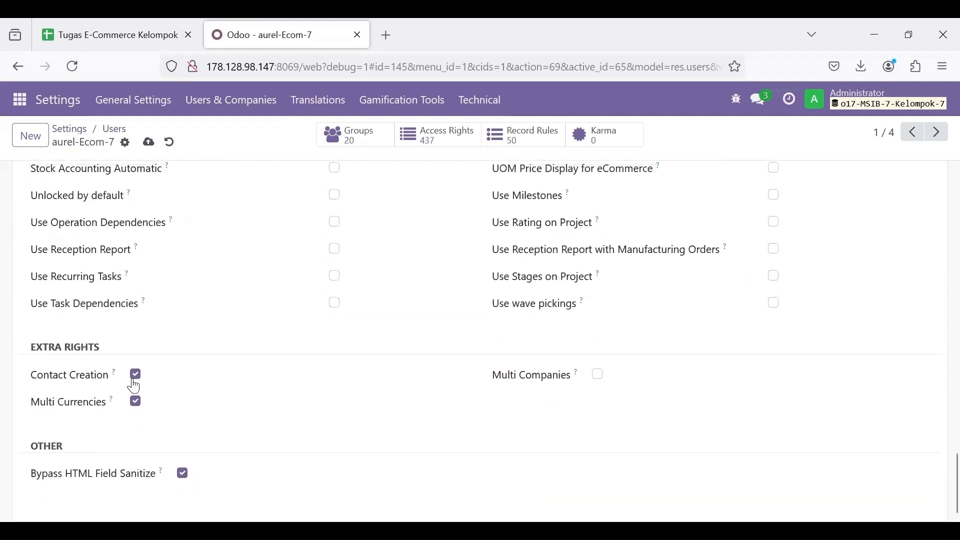
{"action": "scroll", "coordinate": [257, 376], "scroll_direction": "up", "scroll_amount": 12}
{"action": "scroll", "coordinate": [257, 376], "scroll_direction": "down", "scroll_amount": 4}
{"action": "scroll", "coordinate": [257, 376], "scroll_direction": "up", "scroll_amount": 5}
{"action": "scroll", "coordinate": [257, 376], "scroll_direction": "up", "scroll_amount": 10}
{"action": "left_click", "coordinate": [149, 142]}
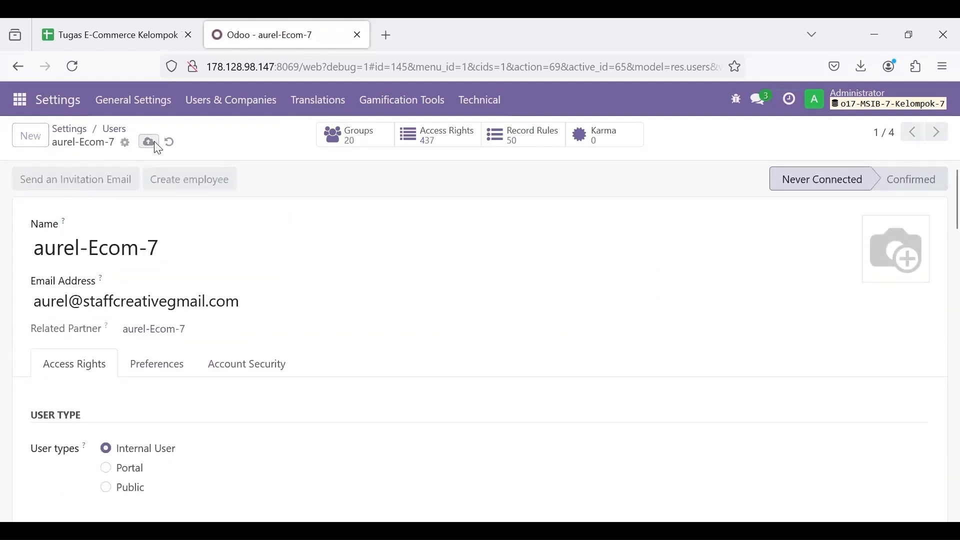
Step: Set a new password for the first Ecom user through the Change Password action
{"action": "left_click", "coordinate": [125, 145]}
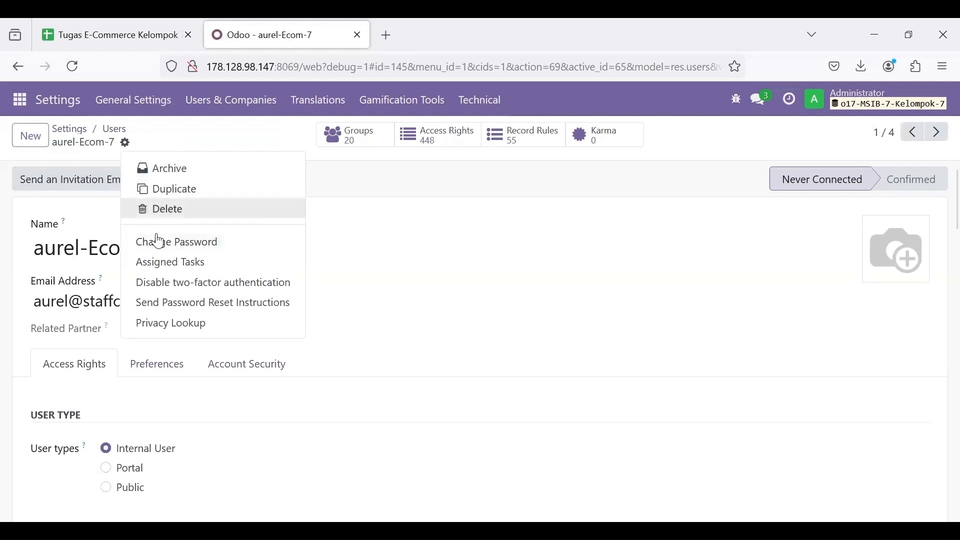
{"action": "left_click", "coordinate": [195, 243]}
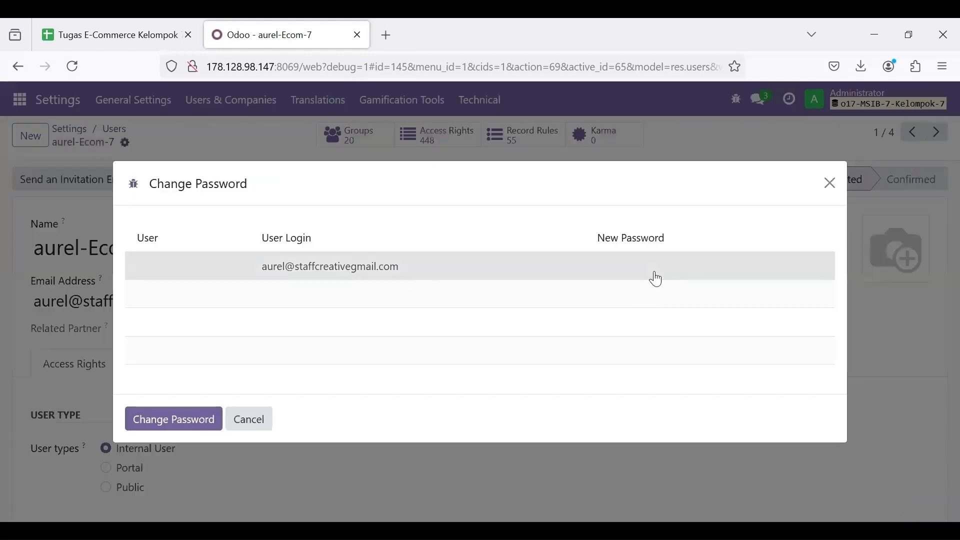
{"action": "left_click", "coordinate": [656, 279]}
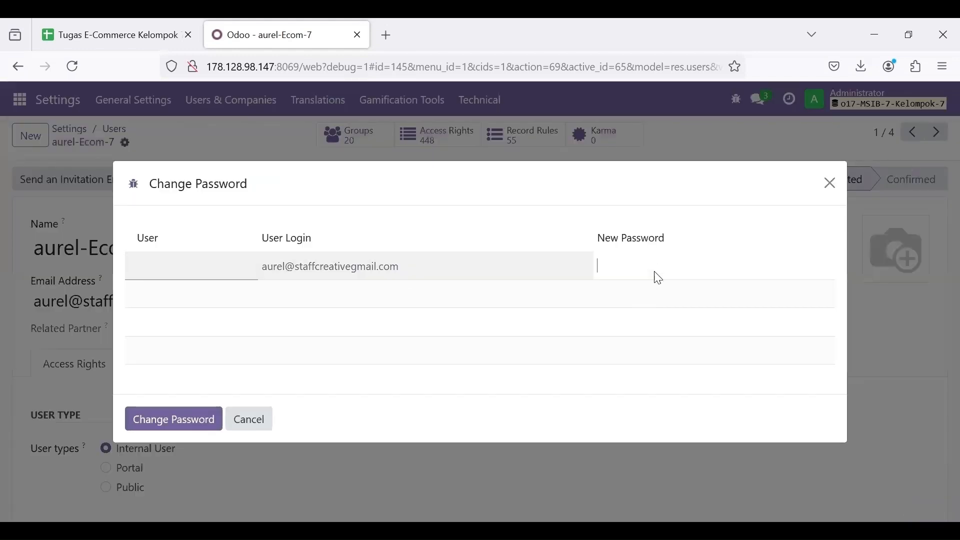
{"action": "type", "text": "a"}
{"action": "left_click", "coordinate": [181, 421]}
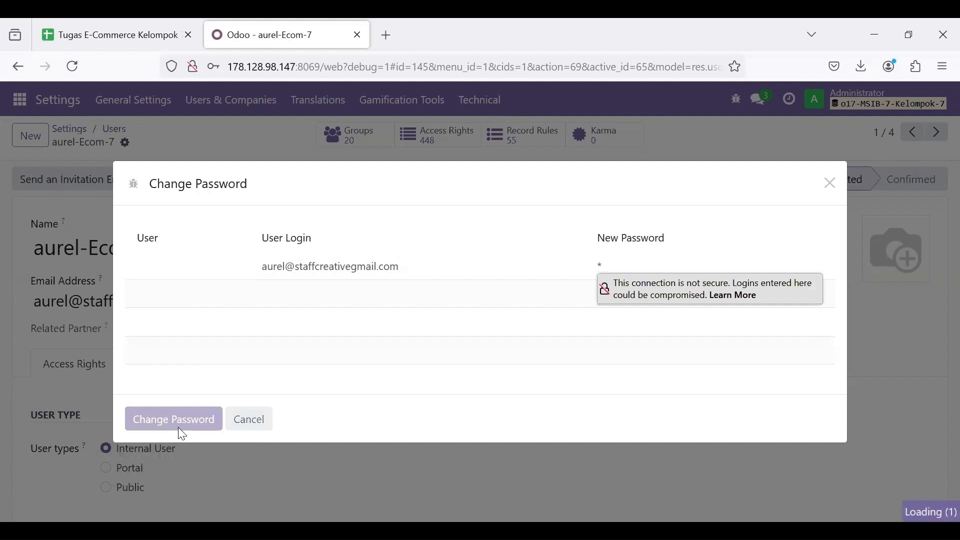
{"action": "scroll", "coordinate": [337, 385], "scroll_direction": "down", "scroll_amount": 1}
{"action": "scroll", "coordinate": [337, 385], "scroll_direction": "up", "scroll_amount": 1}
{"action": "scroll", "coordinate": [338, 386], "scroll_direction": "down", "scroll_amount": 1}
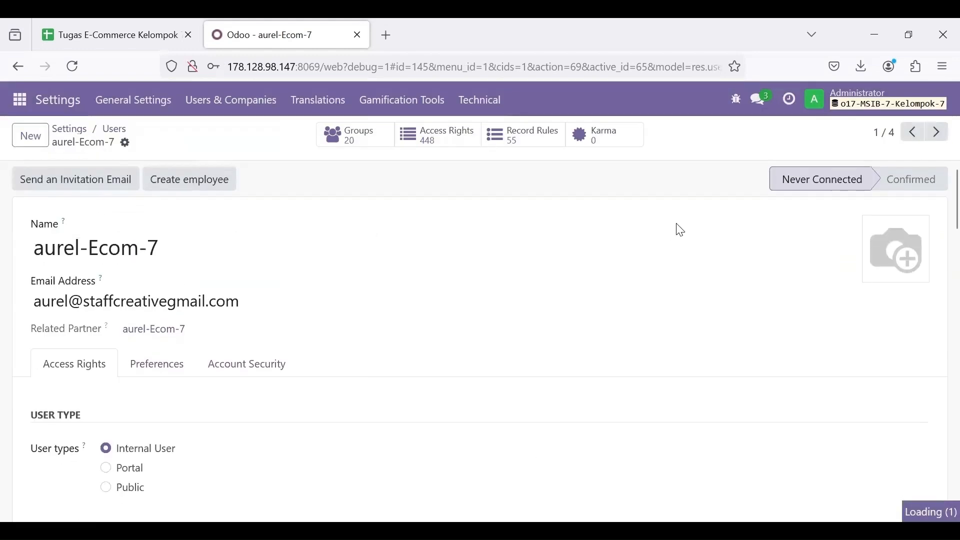
Step: Move to the second Ecom user, set its Administration access level, and save
{"action": "left_click", "coordinate": [936, 132]}
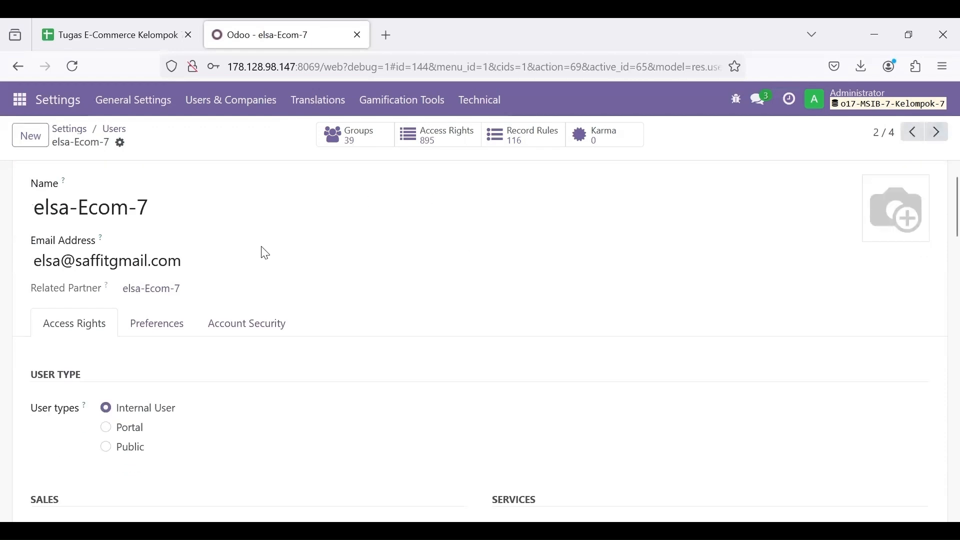
{"action": "scroll", "coordinate": [225, 320], "scroll_direction": "down", "scroll_amount": 1}
{"action": "scroll", "coordinate": [317, 349], "scroll_direction": "up", "scroll_amount": 2}
{"action": "scroll", "coordinate": [338, 373], "scroll_direction": "down", "scroll_amount": 10}
{"action": "scroll", "coordinate": [302, 340], "scroll_direction": "up", "scroll_amount": 4}
{"action": "scroll", "coordinate": [497, 277], "scroll_direction": "up", "scroll_amount": 2}
{"action": "scroll", "coordinate": [470, 250], "scroll_direction": "down", "scroll_amount": 4}
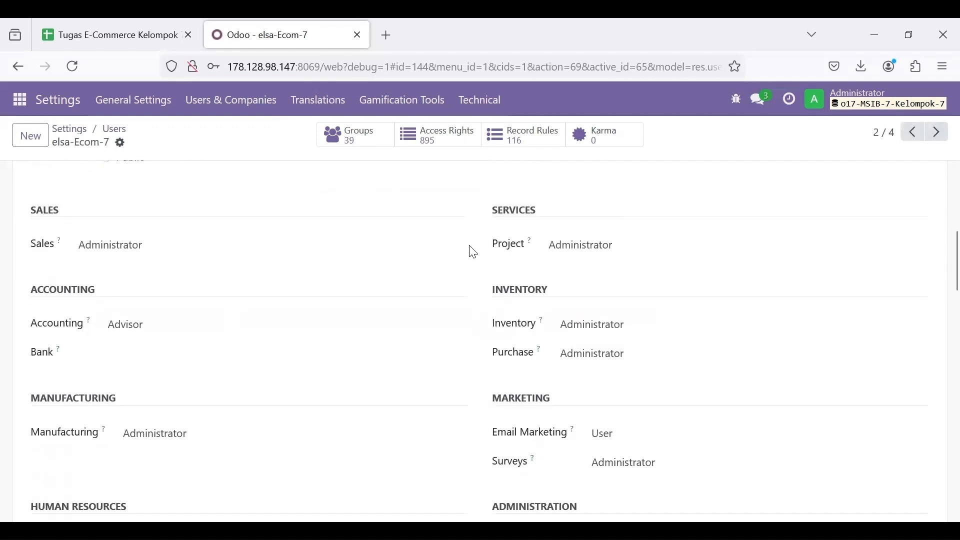
{"action": "left_click", "coordinate": [624, 453]}
{"action": "scroll", "coordinate": [625, 452], "scroll_direction": "down", "scroll_amount": 15}
{"action": "scroll", "coordinate": [223, 445], "scroll_direction": "up", "scroll_amount": 20}
{"action": "left_click", "coordinate": [144, 142]}
Step: Give the second Ecom user a new password, then go to the next user and view the spreadsheet
{"action": "left_click", "coordinate": [120, 143]}
{"action": "left_click", "coordinate": [197, 240]}
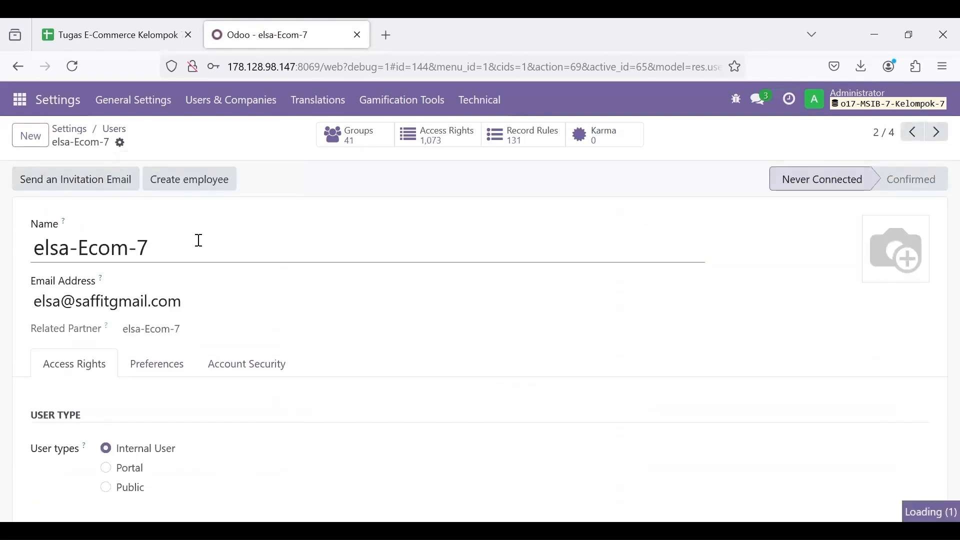
{"action": "left_click", "coordinate": [595, 266]}
{"action": "type", "text": "1"}
{"action": "left_click", "coordinate": [208, 410]}
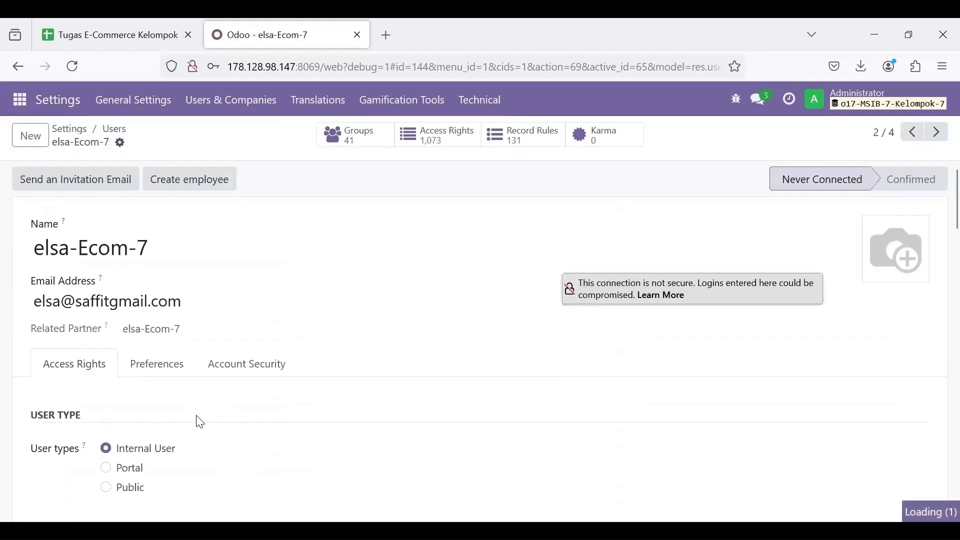
{"action": "left_click", "coordinate": [936, 133]}
{"action": "key", "text": "ctrl+shift+Tab"}
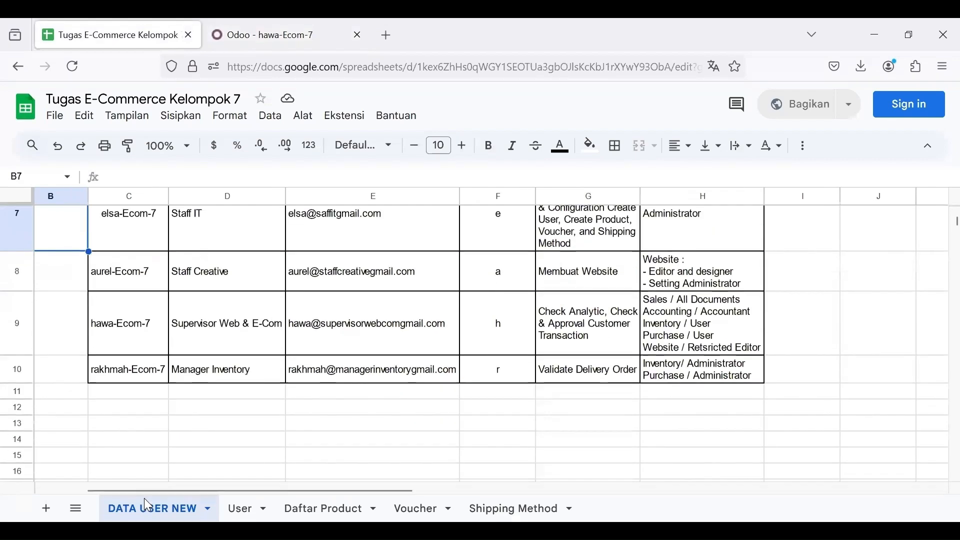
Step: Check roles in the spreadsheet, then adjust the third user's Sales, Project, Accounting, Inventory rights and set Purchase to User
{"action": "scroll", "coordinate": [250, 240], "scroll_direction": "up", "scroll_amount": 1}
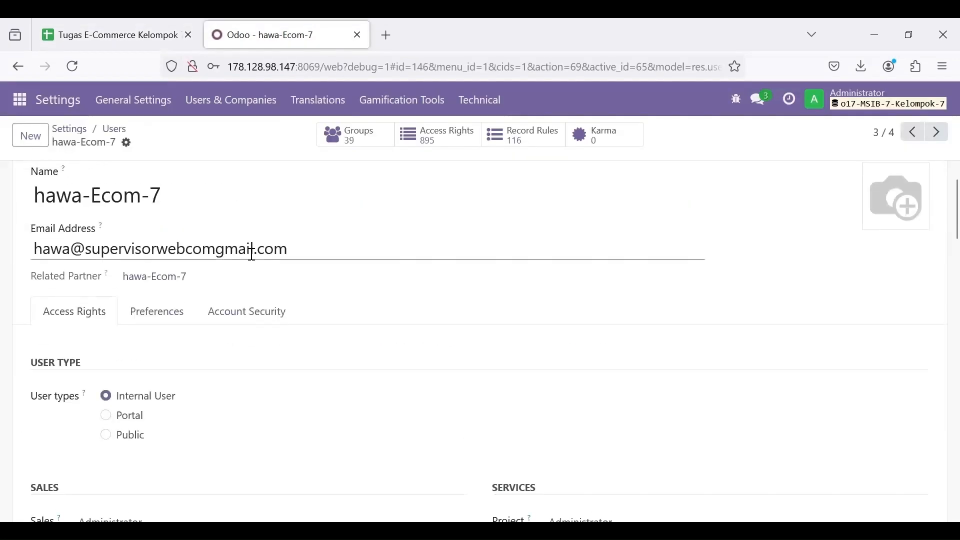
{"action": "left_click", "coordinate": [108, 35]}
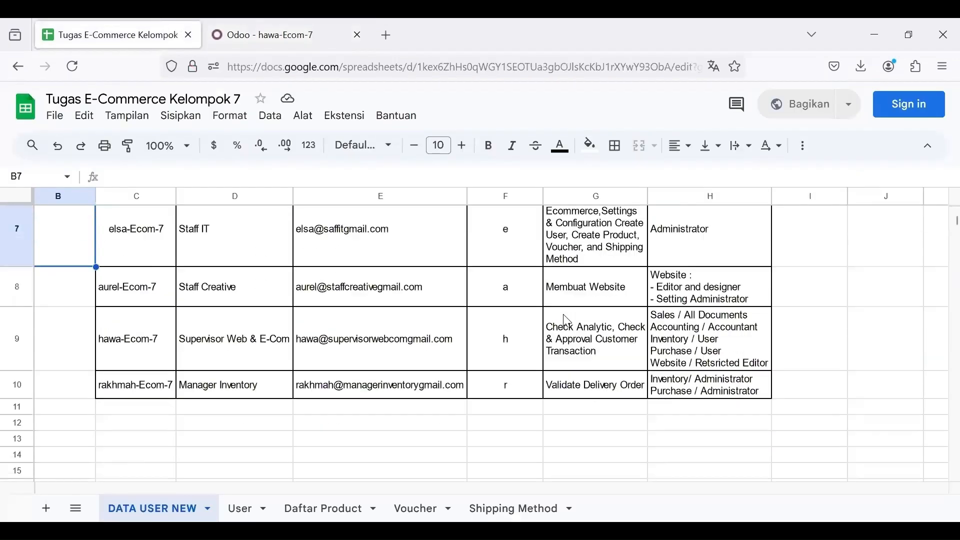
{"action": "left_click", "coordinate": [275, 34]}
{"action": "scroll", "coordinate": [145, 390], "scroll_direction": "down", "scroll_amount": 3}
{"action": "left_click", "coordinate": [135, 414]}
{"action": "left_click", "coordinate": [137, 475]}
{"action": "scroll", "coordinate": [150, 425], "scroll_direction": "down", "scroll_amount": 3}
{"action": "left_click", "coordinate": [561, 246]}
{"action": "left_click", "coordinate": [563, 267]}
{"action": "left_click", "coordinate": [149, 302]}
{"action": "left_click", "coordinate": [600, 334]}
Step: Clear Manufacturing, Email Marketing, Surveys and Employees access and set Administration to Settings
{"action": "left_click", "coordinate": [597, 375]}
{"action": "scroll", "coordinate": [597, 370], "scroll_direction": "down", "scroll_amount": 1}
{"action": "left_click", "coordinate": [139, 340]}
{"action": "left_click", "coordinate": [139, 361]}
{"action": "scroll", "coordinate": [140, 362], "scroll_direction": "down", "scroll_amount": 1}
{"action": "left_click", "coordinate": [608, 306]}
{"action": "left_click", "coordinate": [609, 328]}
{"action": "left_click", "coordinate": [605, 286]}
{"action": "left_click", "coordinate": [605, 347]}
{"action": "scroll", "coordinate": [142, 390], "scroll_direction": "down", "scroll_amount": 3}
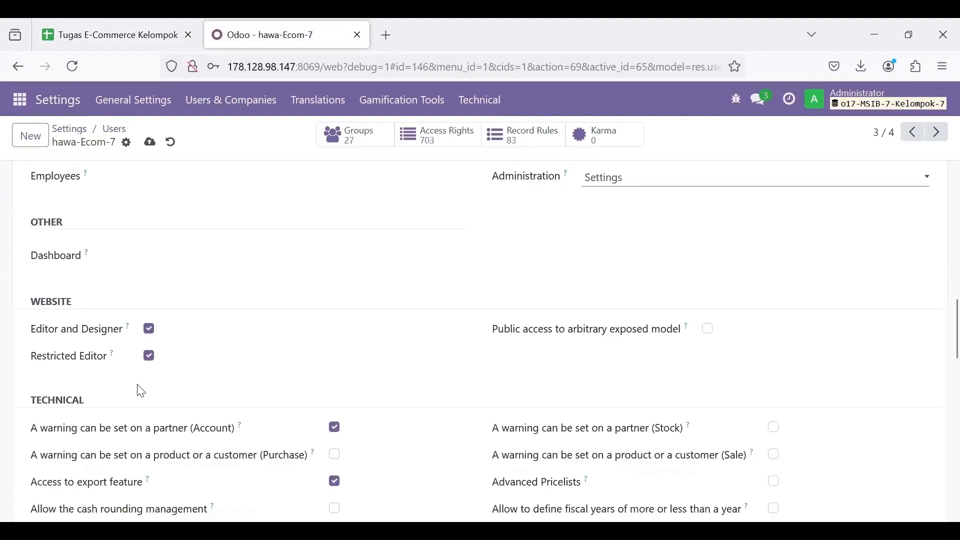
{"action": "scroll", "coordinate": [217, 270], "scroll_direction": "down", "scroll_amount": 14}
{"action": "scroll", "coordinate": [250, 300], "scroll_direction": "up", "scroll_amount": 20}
{"action": "scroll", "coordinate": [414, 360], "scroll_direction": "down", "scroll_amount": 11}
Step: Recheck the spreadsheet, save the third user, reset its password, and move to the next user
{"action": "left_click", "coordinate": [118, 34]}
{"action": "left_click", "coordinate": [275, 34]}
{"action": "scroll", "coordinate": [520, 338], "scroll_direction": "up", "scroll_amount": 12}
{"action": "left_click", "coordinate": [151, 143]}
{"action": "left_click", "coordinate": [127, 143]}
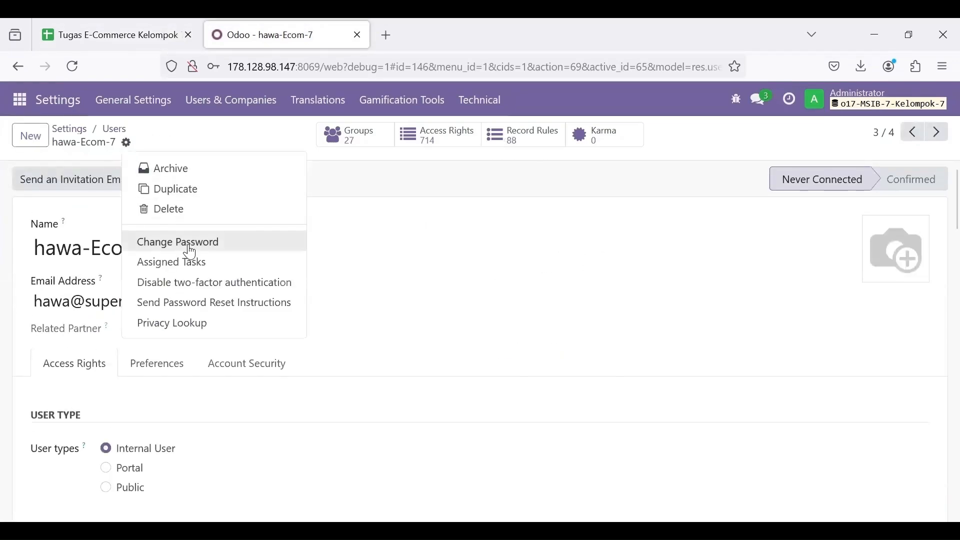
{"action": "left_click", "coordinate": [188, 241]}
{"action": "left_click", "coordinate": [632, 266]}
{"action": "left_click", "coordinate": [134, 417]}
{"action": "left_click", "coordinate": [936, 133]}
Step: Compare the user roles in the spreadsheet against the fourth user's Inventory access level
{"action": "scroll", "coordinate": [248, 251], "scroll_direction": "down", "scroll_amount": 1}
{"action": "left_click", "coordinate": [118, 34]}
{"action": "scroll", "coordinate": [720, 350], "scroll_direction": "up", "scroll_amount": 1}
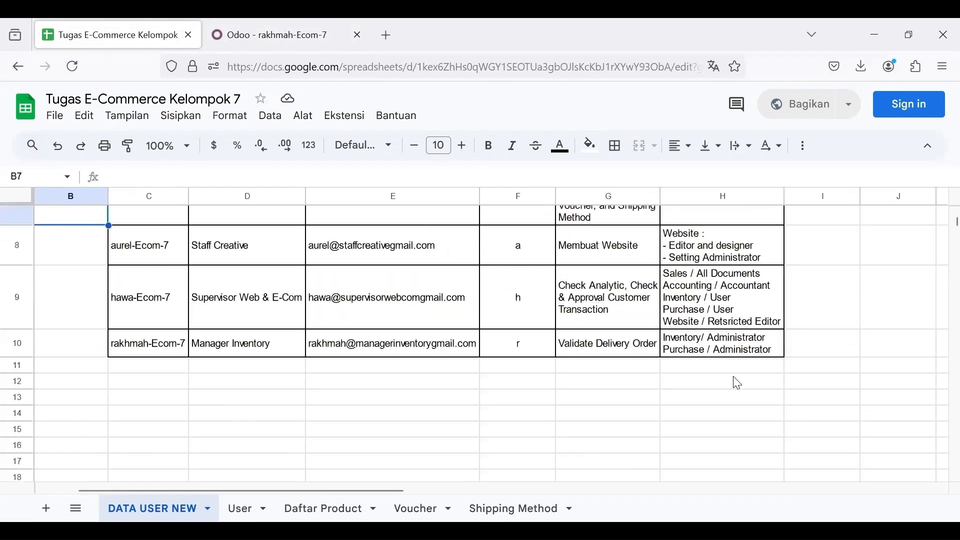
{"action": "left_click", "coordinate": [248, 30]}
{"action": "scroll", "coordinate": [395, 300], "scroll_direction": "down", "scroll_amount": 8}
{"action": "scroll", "coordinate": [450, 285], "scroll_direction": "up", "scroll_amount": 2}
{"action": "left_click", "coordinate": [590, 256]}
{"action": "scroll", "coordinate": [616, 385], "scroll_direction": "up", "scroll_amount": 1}
Step: Clear the Email Marketing, Manufacturing, Accounting, Surveys, Project and Employees access levels
{"action": "left_click", "coordinate": [616, 381]}
{"action": "left_click", "coordinate": [617, 405]}
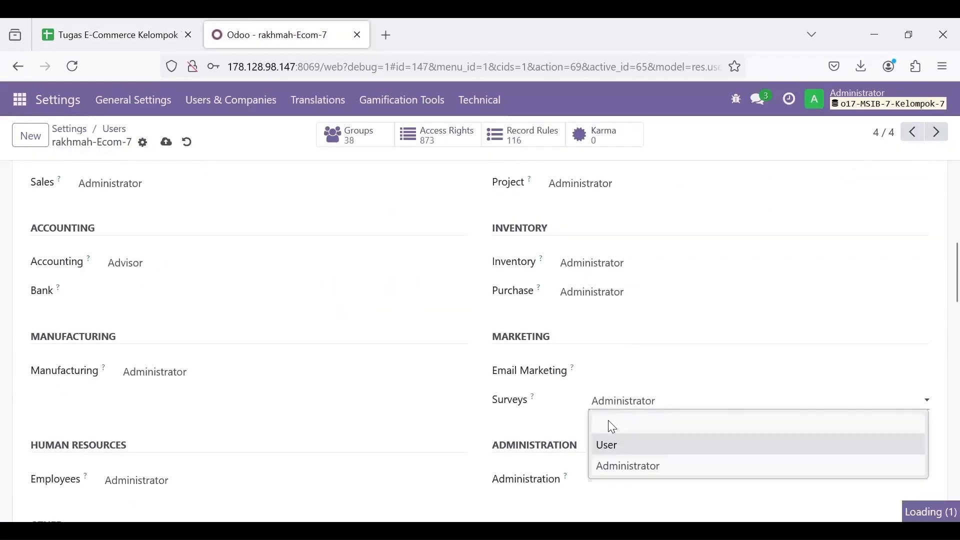
{"action": "left_click", "coordinate": [139, 374]}
{"action": "left_click", "coordinate": [161, 263]}
{"action": "scroll", "coordinate": [330, 288], "scroll_direction": "up", "scroll_amount": 2}
{"action": "left_click", "coordinate": [575, 328]}
{"action": "scroll", "coordinate": [350, 330], "scroll_direction": "down", "scroll_amount": 4}
{"action": "left_click", "coordinate": [158, 348]}
{"action": "scroll", "coordinate": [153, 380], "scroll_direction": "down", "scroll_amount": 2}
Step: Remove the website Editor and Designer and Restricted Editor rights, then save the user
{"action": "left_click", "coordinate": [148, 413]}
{"action": "left_click", "coordinate": [149, 440]}
{"action": "scroll", "coordinate": [280, 400], "scroll_direction": "down", "scroll_amount": 8}
{"action": "scroll", "coordinate": [310, 299], "scroll_direction": "up", "scroll_amount": 18}
{"action": "scroll", "coordinate": [312, 272], "scroll_direction": "up", "scroll_amount": 2}
{"action": "left_click", "coordinate": [166, 142]}
Step: Set a new password for the user and return to the Users list
{"action": "left_click", "coordinate": [143, 142]}
{"action": "left_click", "coordinate": [200, 230]}
{"action": "left_click", "coordinate": [690, 266]}
{"action": "type", "text": "1"}
{"action": "left_click", "coordinate": [173, 420]}
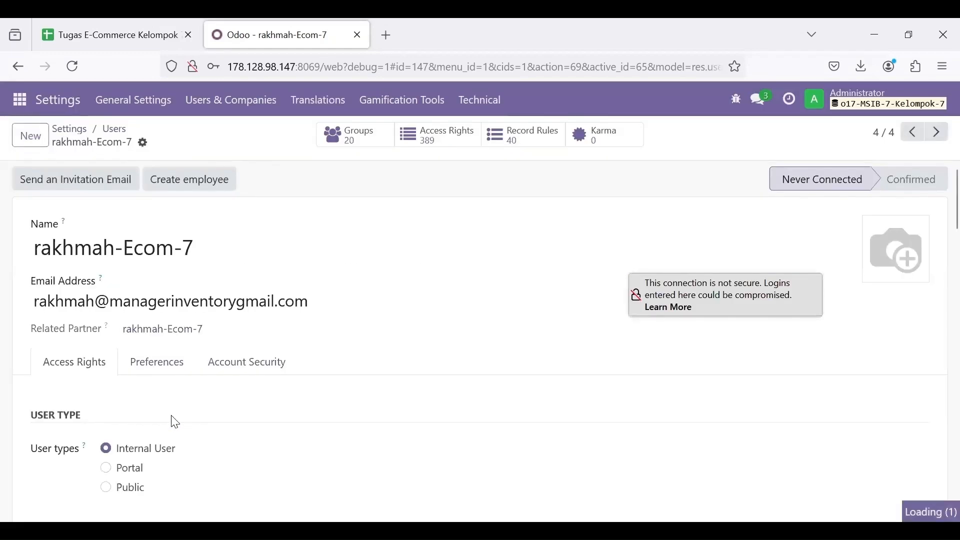
{"action": "left_click", "coordinate": [115, 129]}
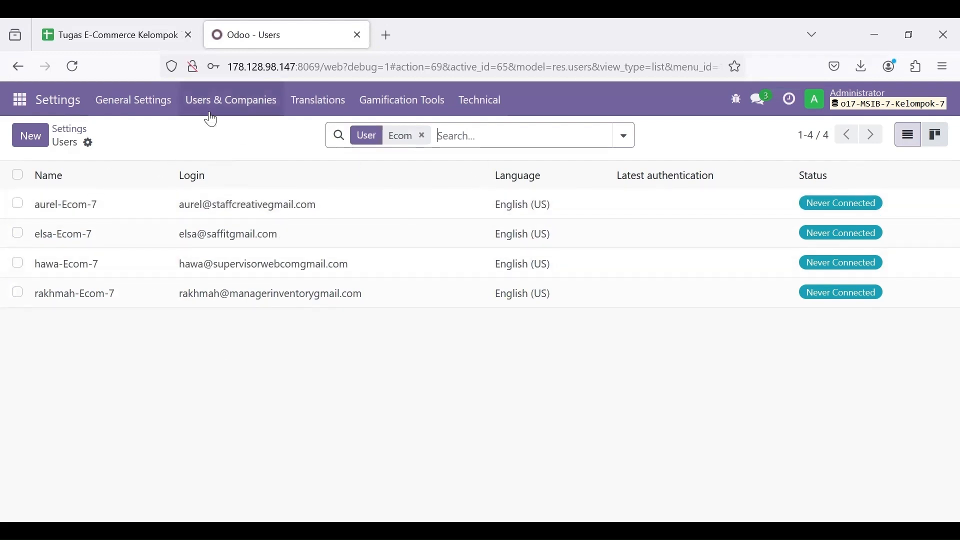
Step: Go to Inventory > Products > Products to show the 27-product catalogue
{"action": "left_click", "coordinate": [13, 98]}
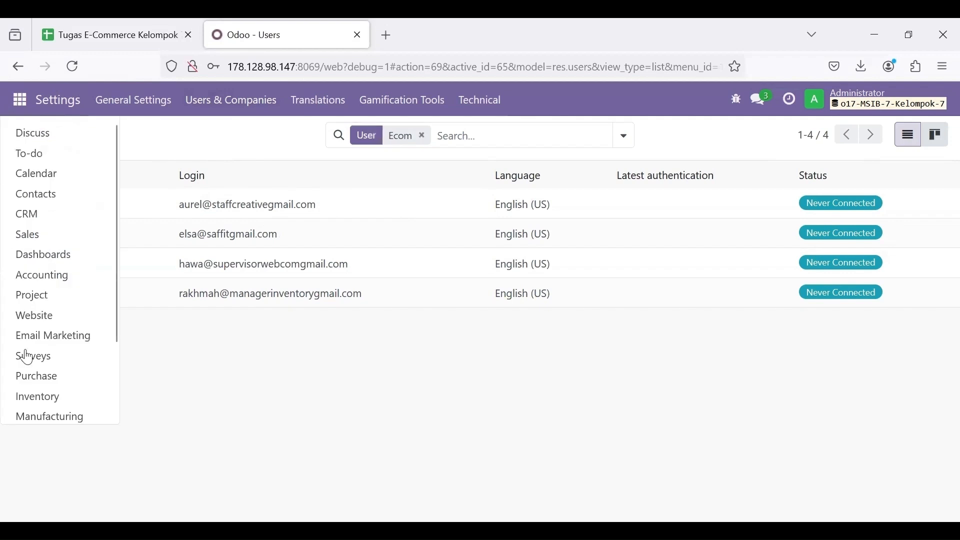
{"action": "left_click", "coordinate": [18, 396]}
{"action": "left_click", "coordinate": [249, 102]}
{"action": "left_click", "coordinate": [251, 131]}
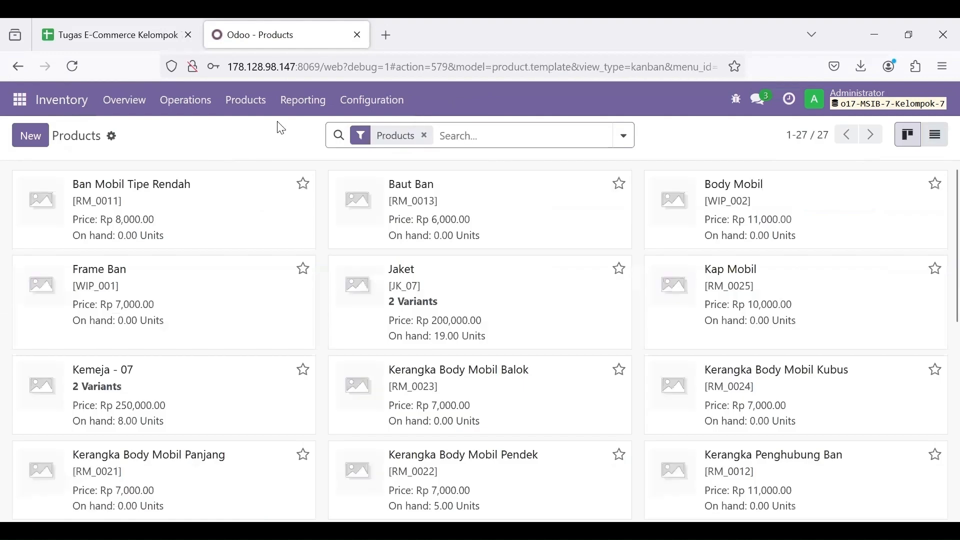
{"action": "left_click", "coordinate": [31, 136]}
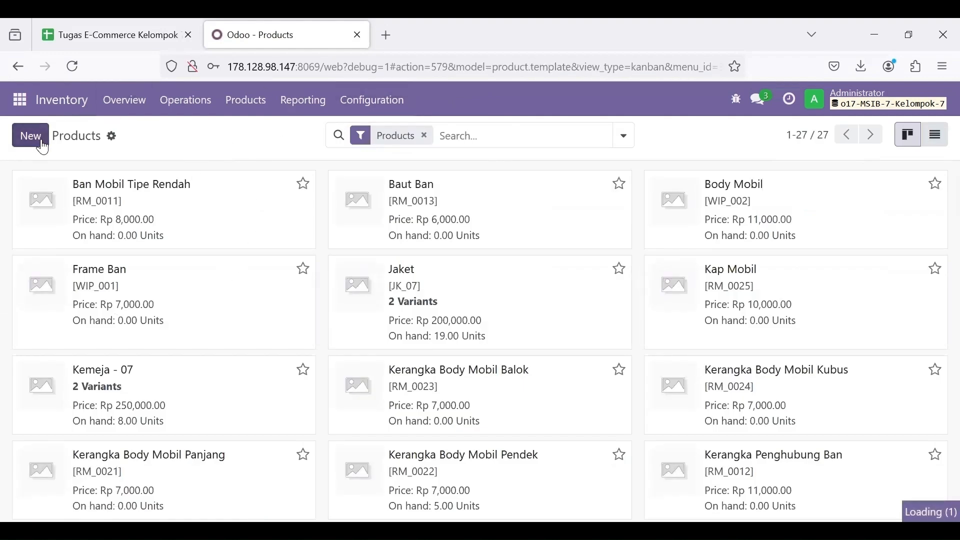
Step: Start a new product named Blazer ECOM7, copied from the Daftar Product sheet
{"action": "left_click", "coordinate": [42, 143]}
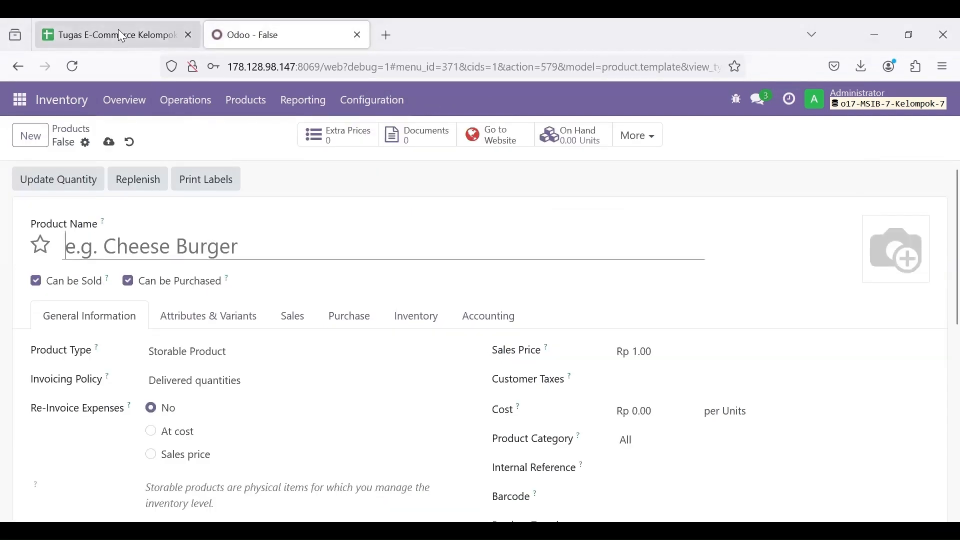
{"action": "left_click", "coordinate": [142, 25]}
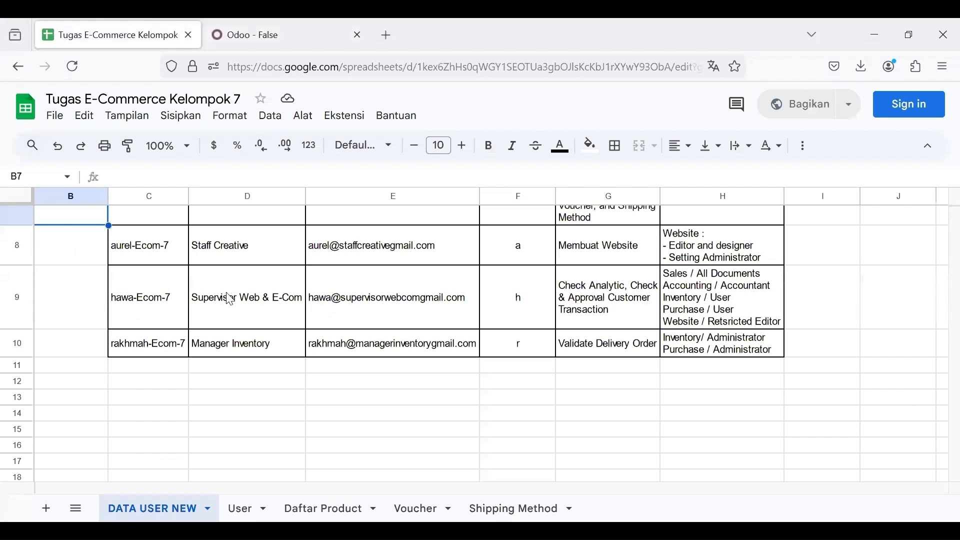
{"action": "left_click", "coordinate": [332, 508]}
{"action": "left_click", "coordinate": [171, 272]}
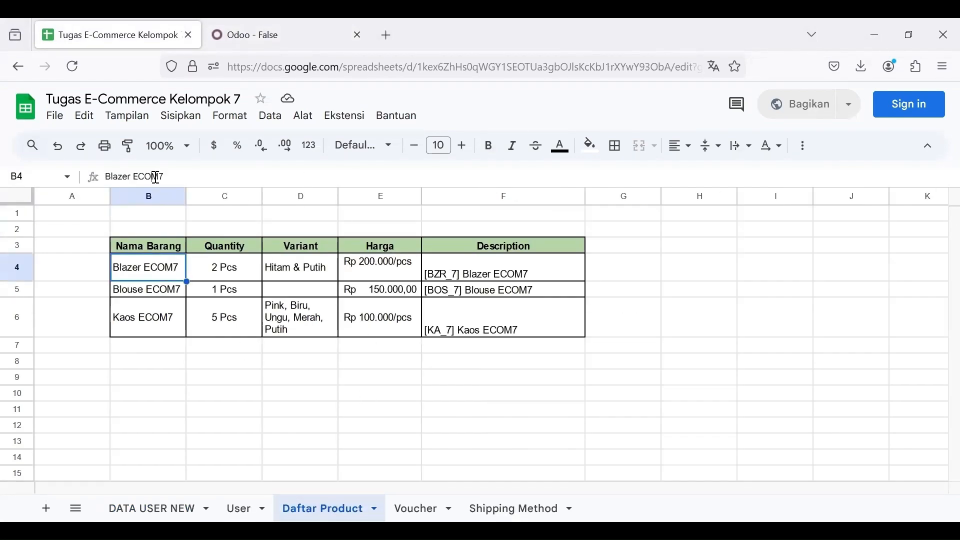
{"action": "left_click", "coordinate": [157, 177]}
{"action": "left_click_drag", "start_coordinate": [135, 175], "coordinate": [103, 177]}
{"action": "key", "text": "ctrl+c"}
{"action": "left_click", "coordinate": [257, 36]}
{"action": "left_click", "coordinate": [172, 243]}
{"action": "key", "text": "ctrl+v"}
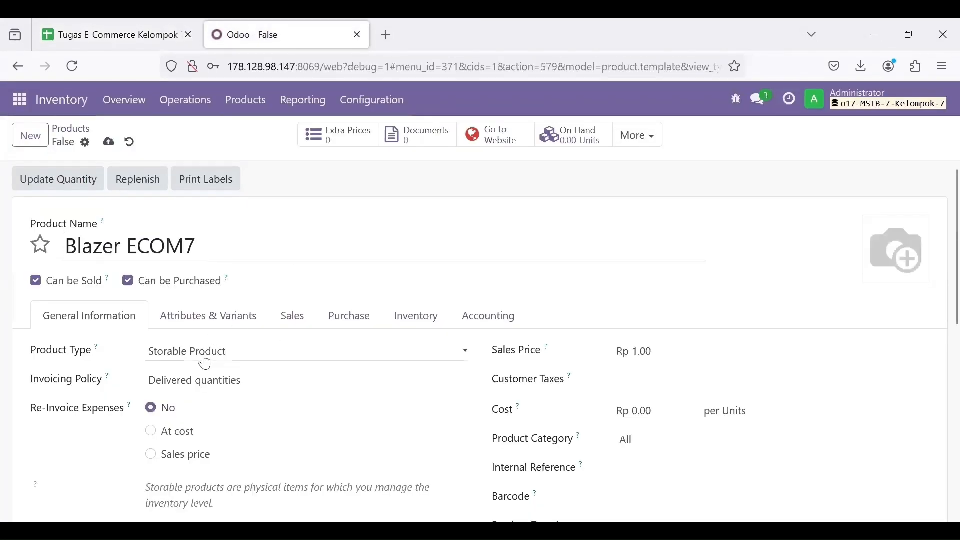
Step: Keep invoicing on Delivered quantities, set sales price Rp 200,000 and apply PPN OUT 11% tax
{"action": "left_click", "coordinate": [202, 389]}
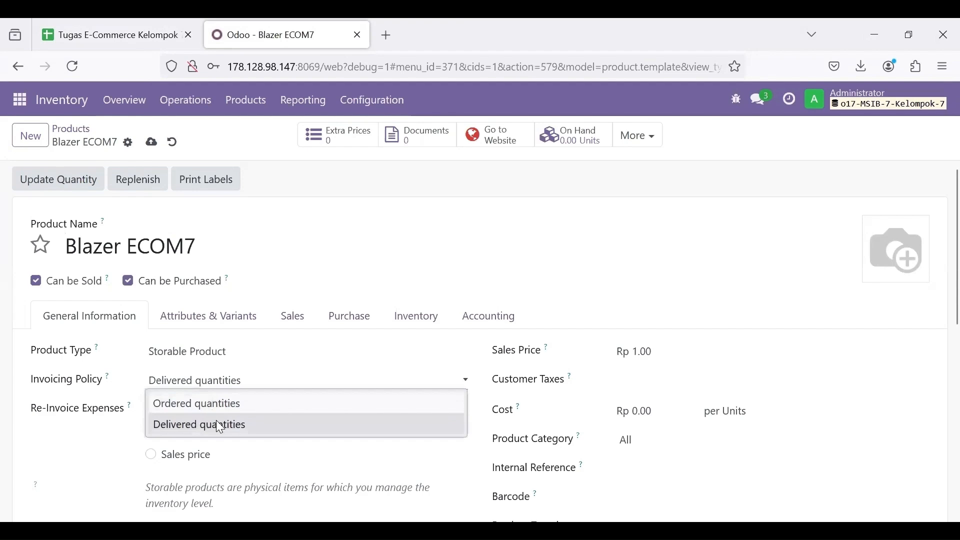
{"action": "left_click", "coordinate": [219, 426]}
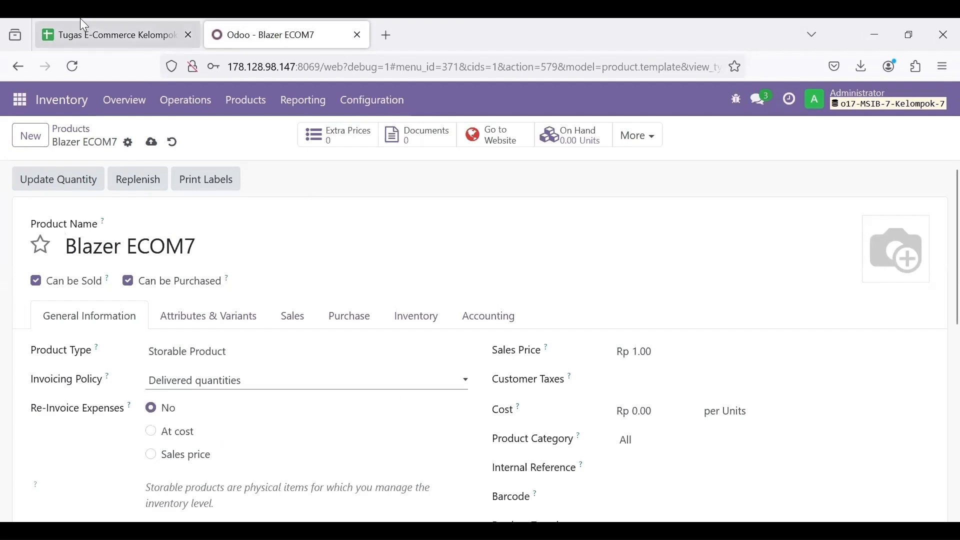
{"action": "left_click", "coordinate": [84, 26]}
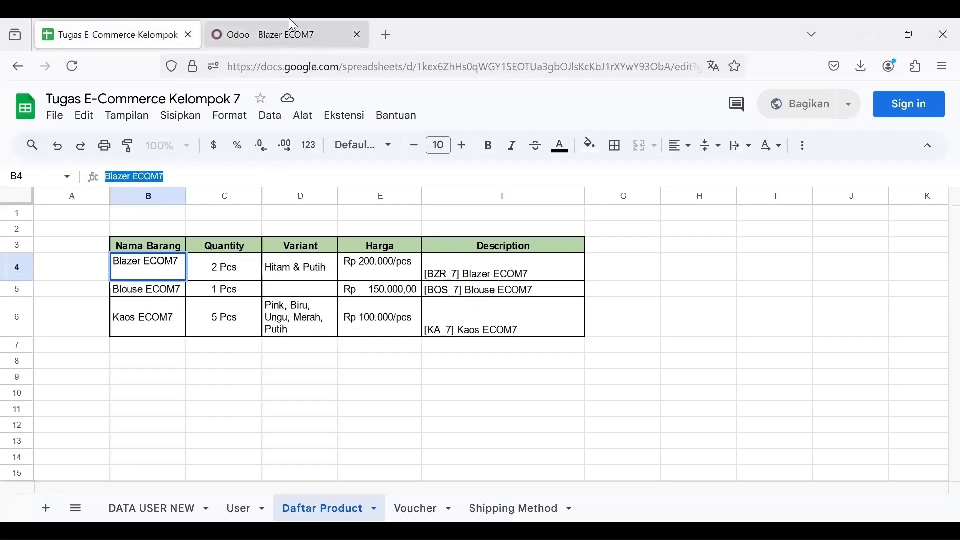
{"action": "left_click", "coordinate": [289, 30]}
{"action": "left_click", "coordinate": [650, 350]}
{"action": "type", "text": "200000"}
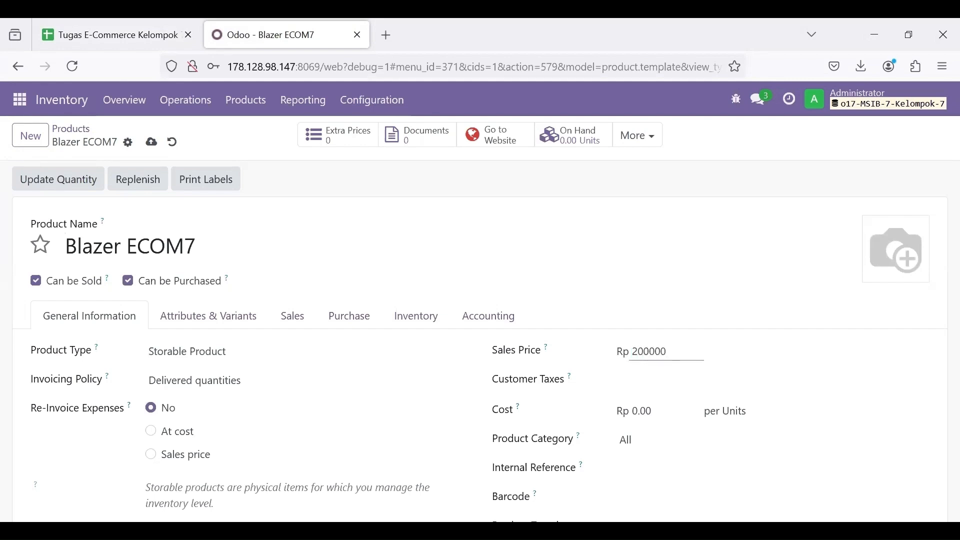
{"action": "left_click", "coordinate": [659, 378]}
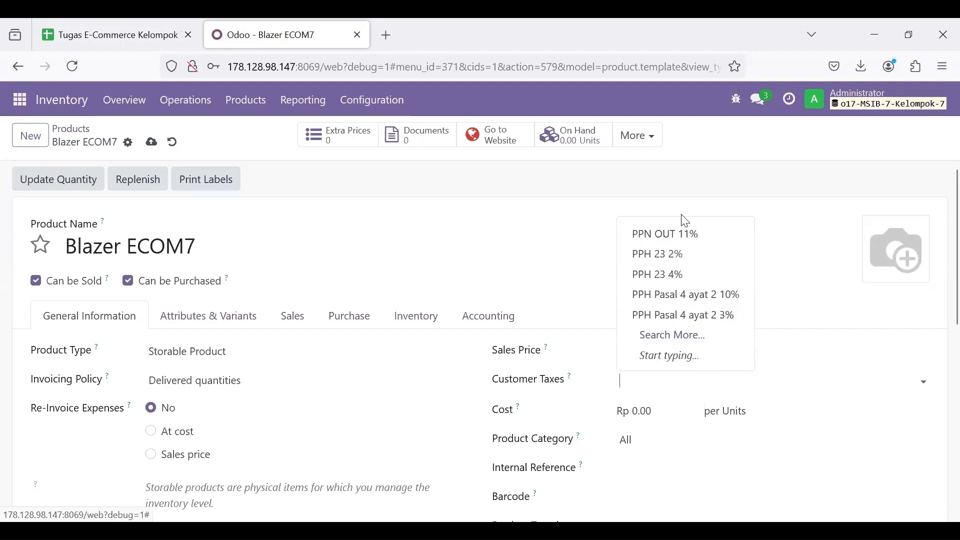
{"action": "left_click", "coordinate": [682, 230]}
Step: Set the cost to Rp 100,000 and Internal Reference BZR_7, checked against the spreadsheet
{"action": "left_click", "coordinate": [656, 409]}
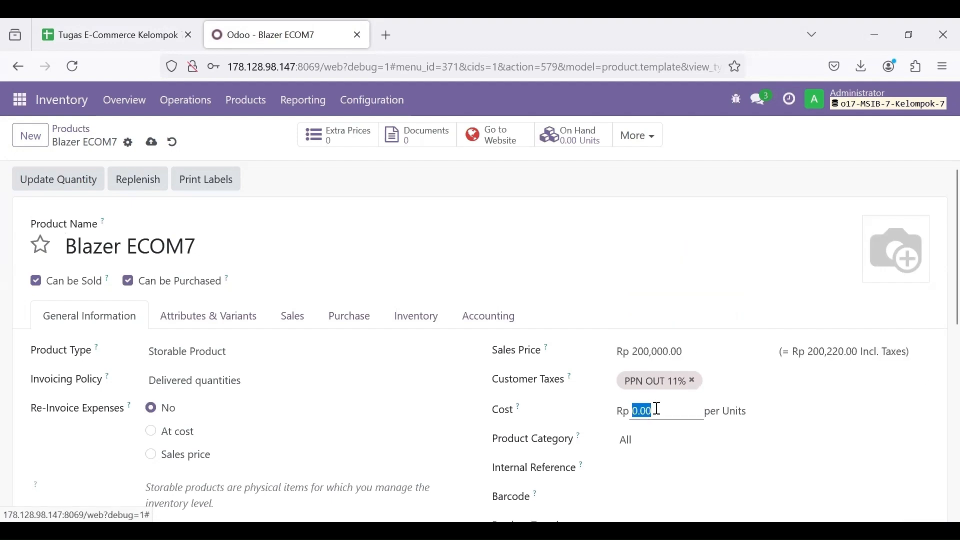
{"action": "type", "text": "100,00"}
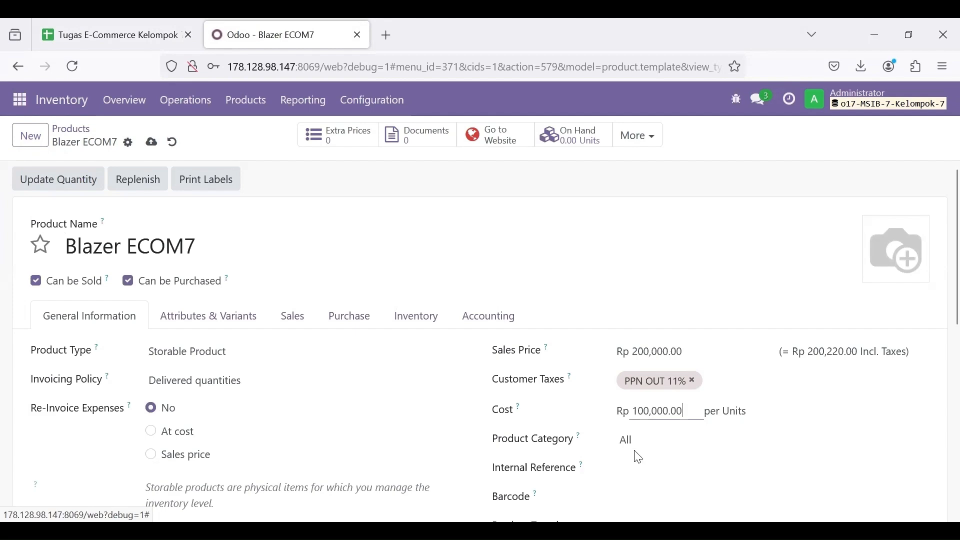
{"action": "scroll", "coordinate": [645, 470], "scroll_direction": "down", "scroll_amount": 2}
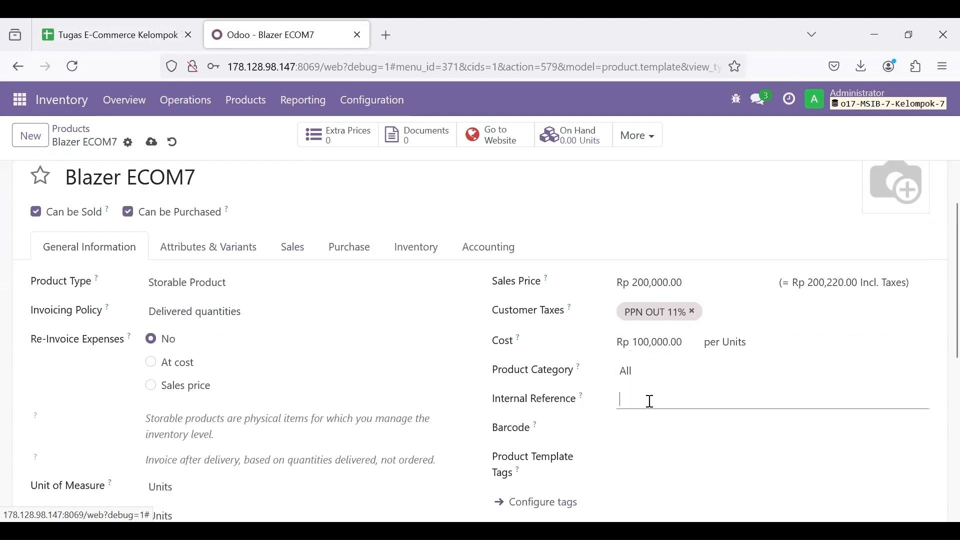
{"action": "left_click", "coordinate": [150, 33]}
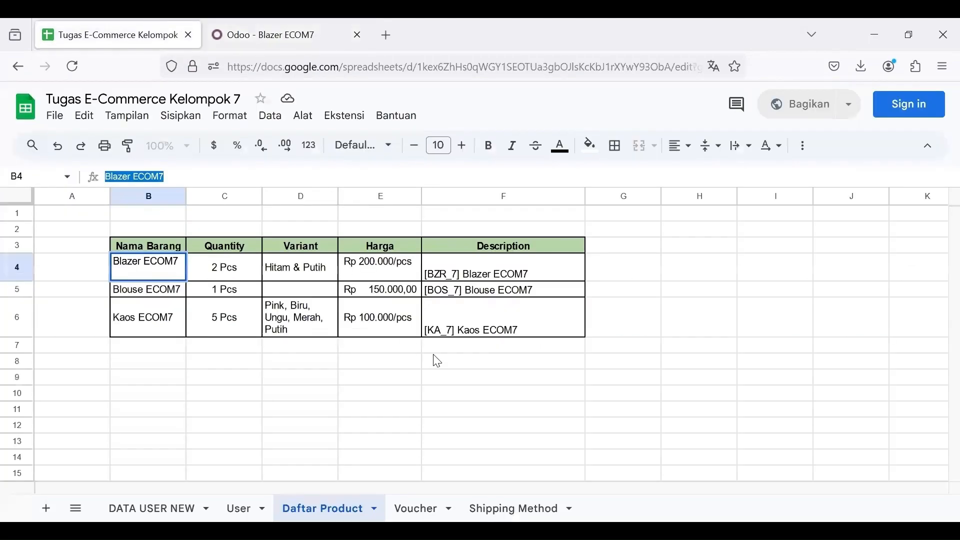
{"action": "left_click", "coordinate": [464, 279]}
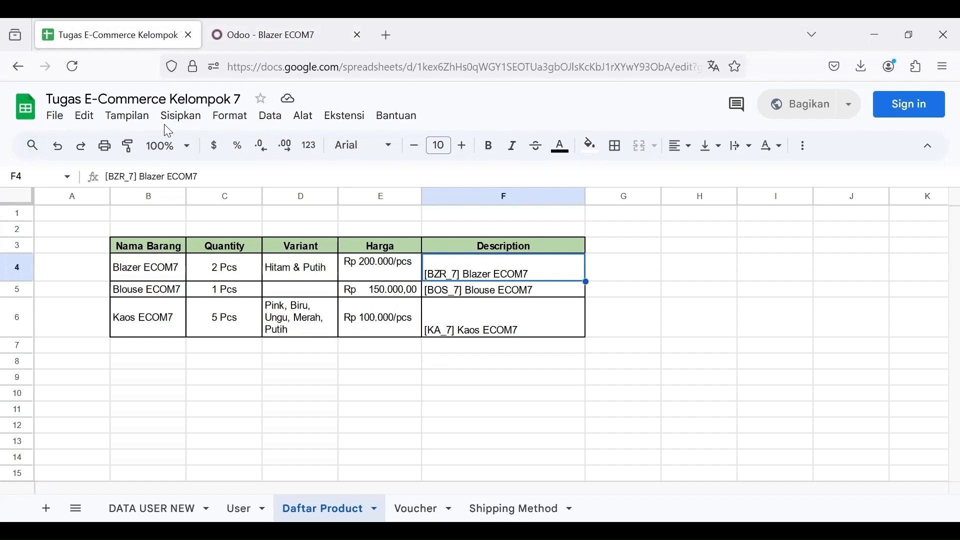
{"action": "left_click", "coordinate": [257, 35]}
{"action": "left_click", "coordinate": [638, 402]}
{"action": "type", "text": "BZR_7"}
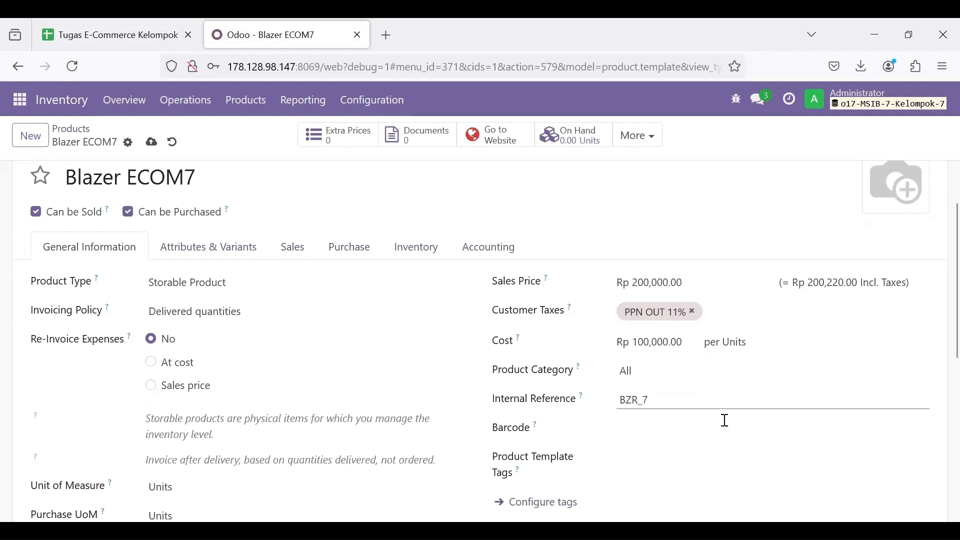
{"action": "scroll", "coordinate": [673, 431], "scroll_direction": "down", "scroll_amount": 1}
{"action": "scroll", "coordinate": [676, 431], "scroll_direction": "up", "scroll_amount": 2}
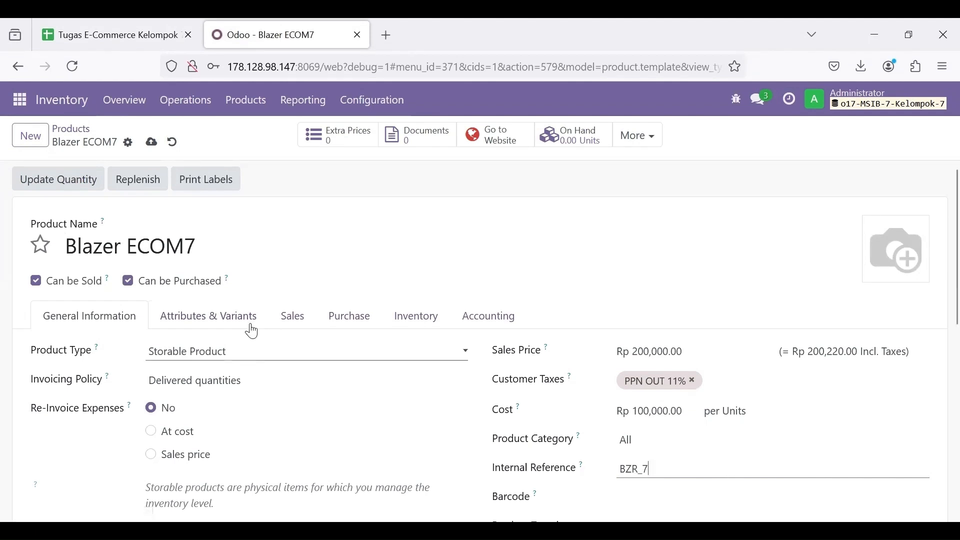
{"action": "left_click", "coordinate": [131, 35]}
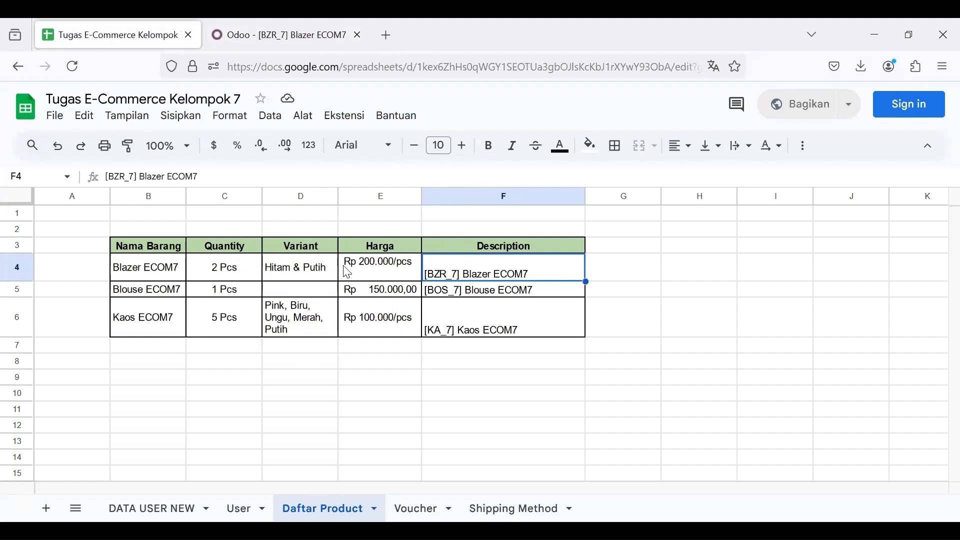
{"action": "left_click", "coordinate": [288, 30]}
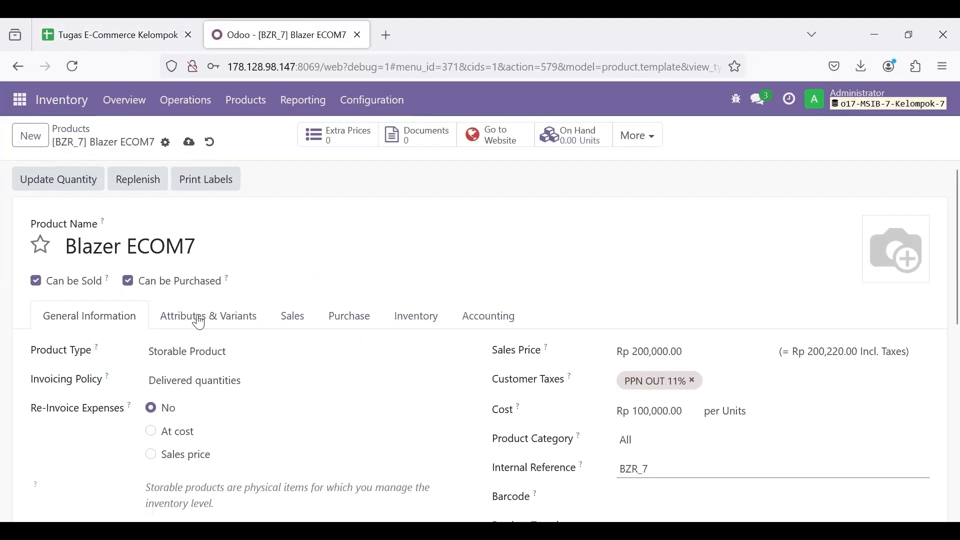
Step: Add a Color attribute line with White and Black values
{"action": "left_click", "coordinate": [227, 317]}
{"action": "scroll", "coordinate": [200, 340], "scroll_direction": "down", "scroll_amount": 2}
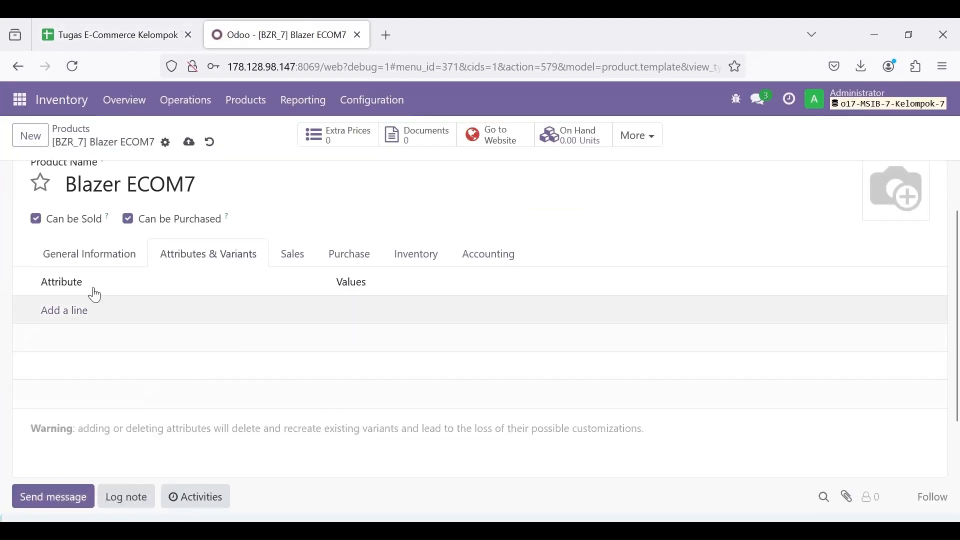
{"action": "left_click", "coordinate": [60, 317]}
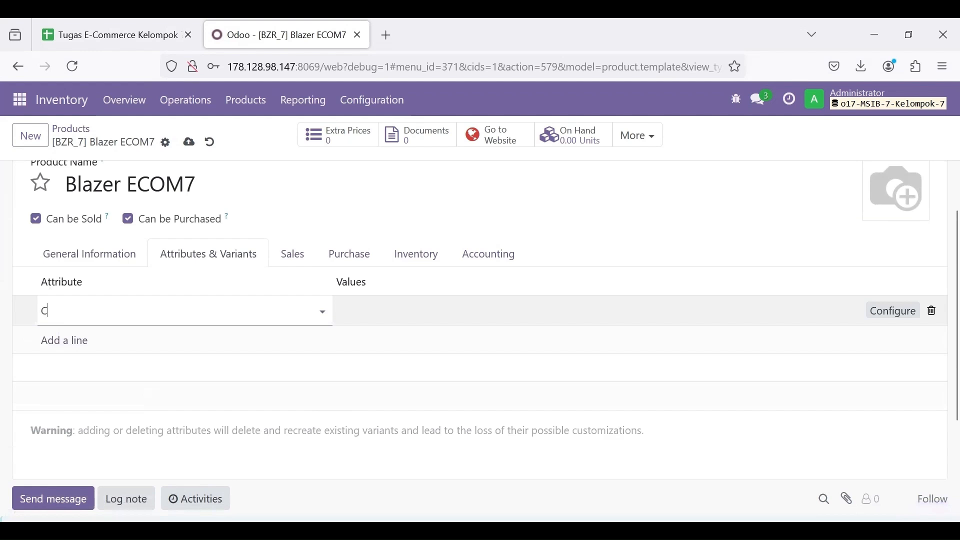
{"action": "type", "text": "Color"}
{"action": "key", "text": "Return"}
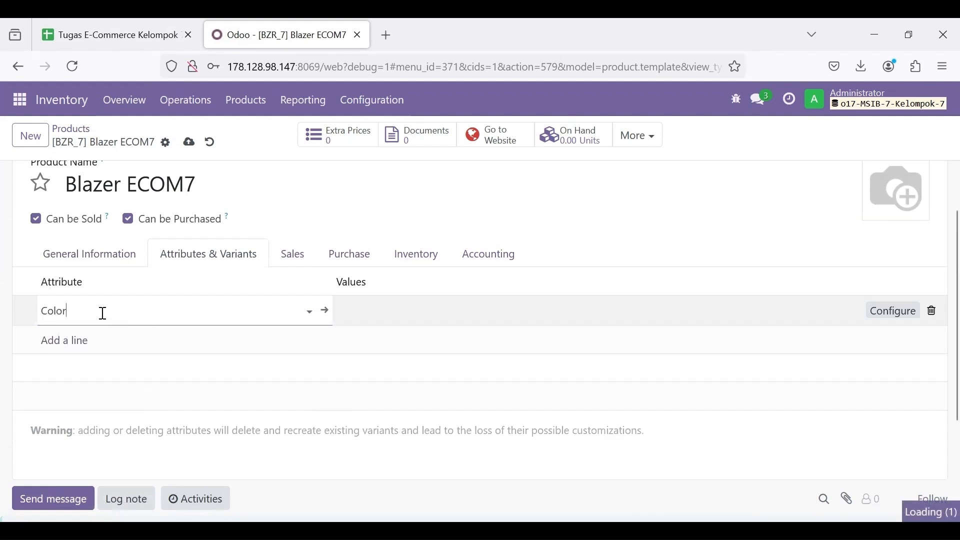
{"action": "left_click", "coordinate": [383, 308]}
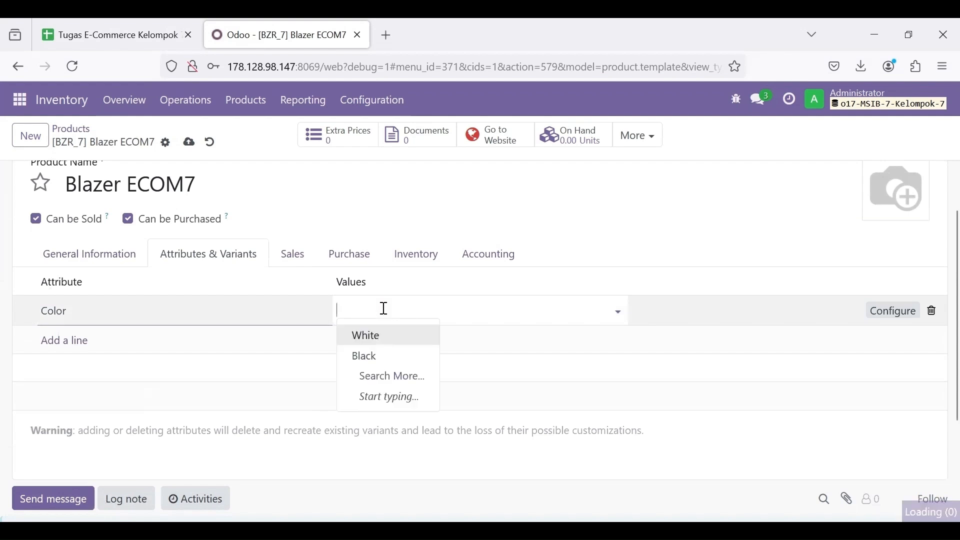
{"action": "left_click", "coordinate": [376, 338]}
{"action": "type", "text": "Black"}
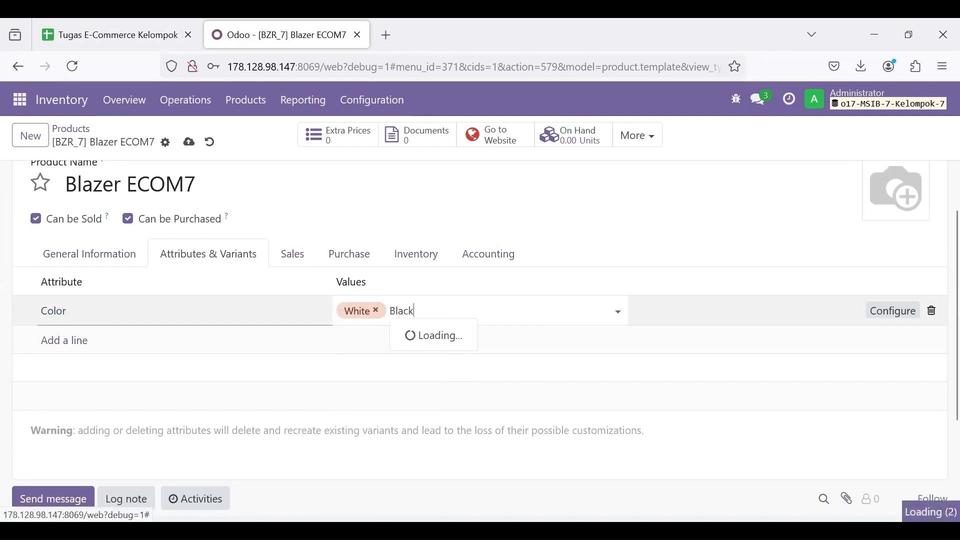
{"action": "key", "text": "Return"}
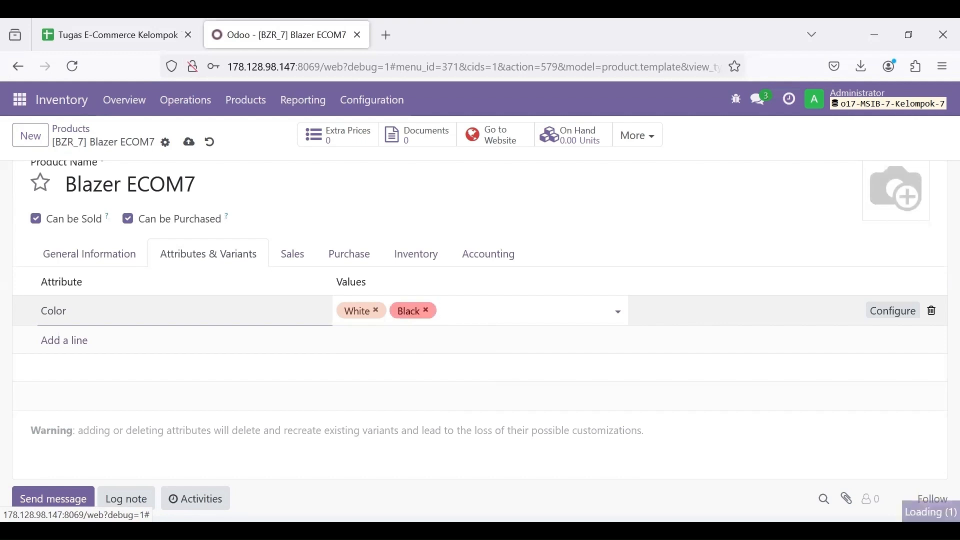
Step: Set the product's eCommerce website to My Website
{"action": "left_click", "coordinate": [293, 256]}
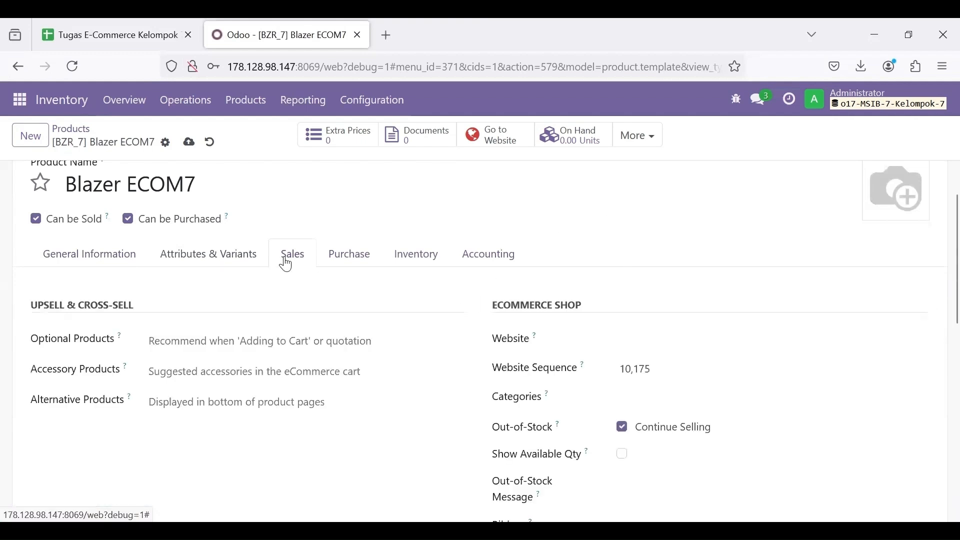
{"action": "left_click", "coordinate": [623, 339]}
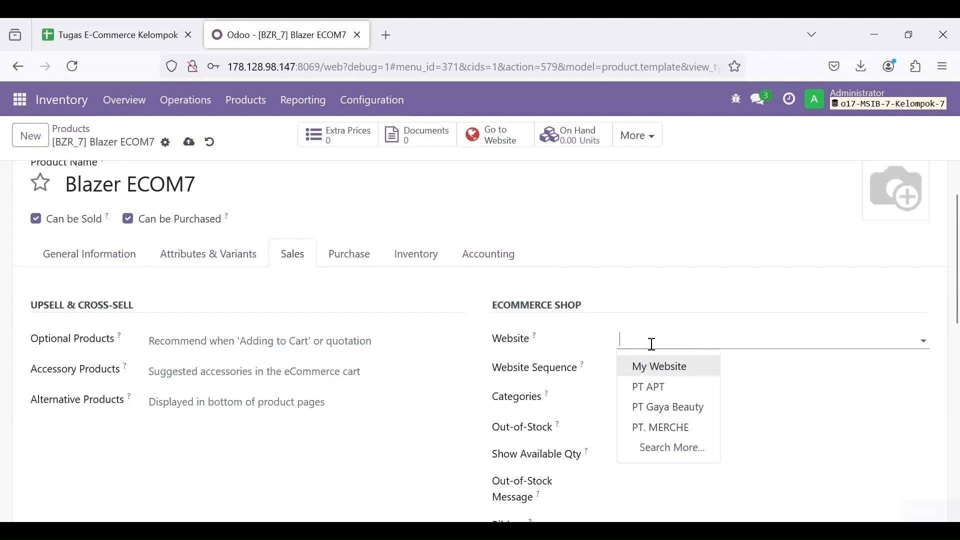
{"action": "left_click", "coordinate": [655, 366]}
{"action": "scroll", "coordinate": [520, 342], "scroll_direction": "up", "scroll_amount": 1}
{"action": "scroll", "coordinate": [298, 311], "scroll_direction": "up", "scroll_amount": 1}
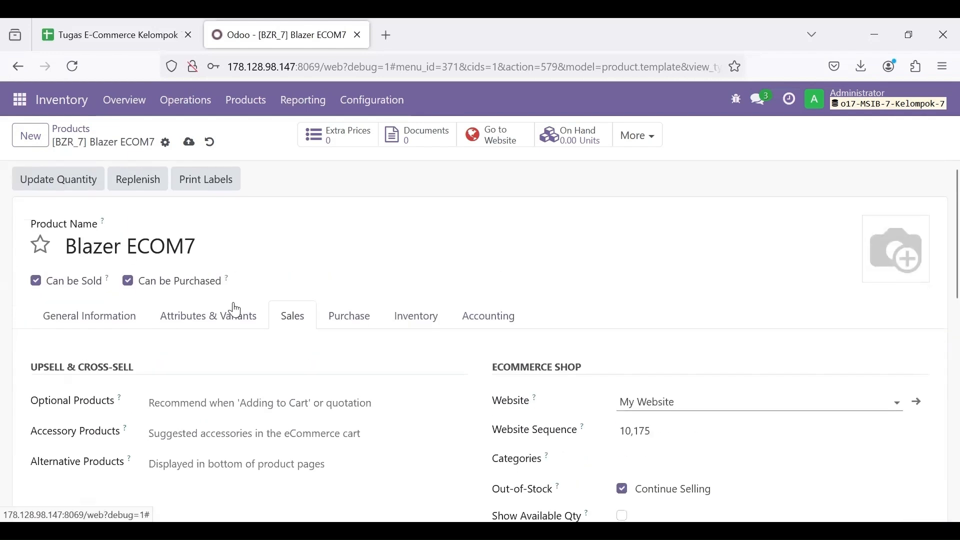
Step: Save Blazer ECOM7 and set the black blazer photo from Downloads as its image
{"action": "left_click", "coordinate": [101, 316]}
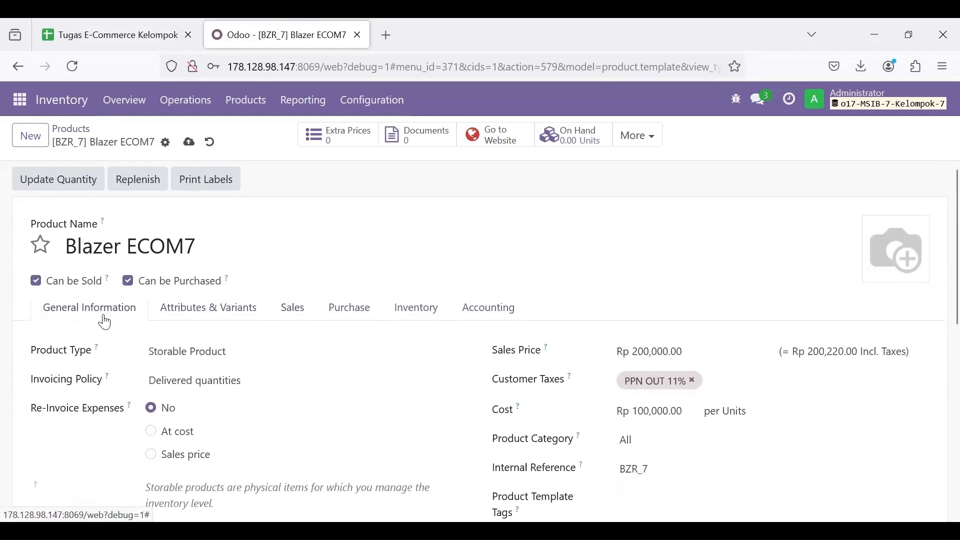
{"action": "left_click", "coordinate": [189, 143]}
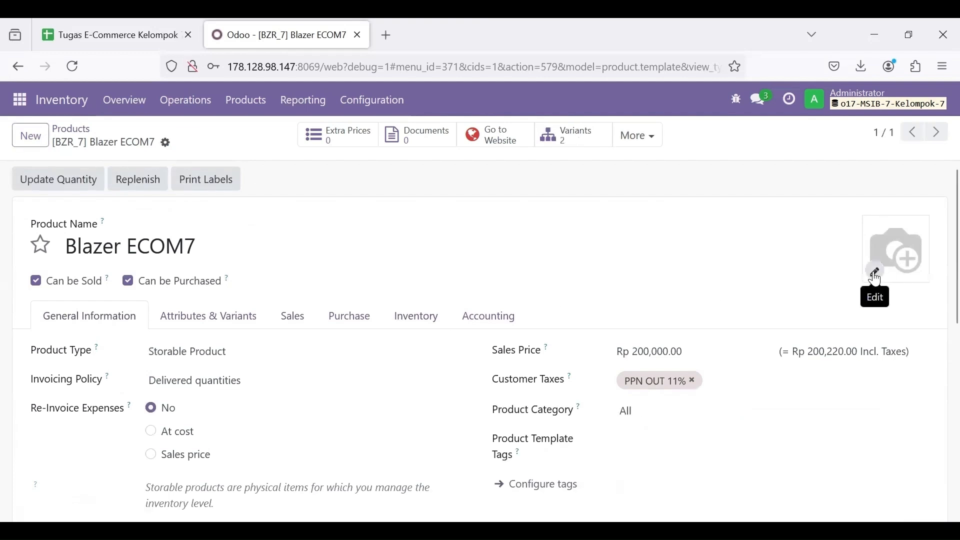
{"action": "left_click", "coordinate": [876, 273]}
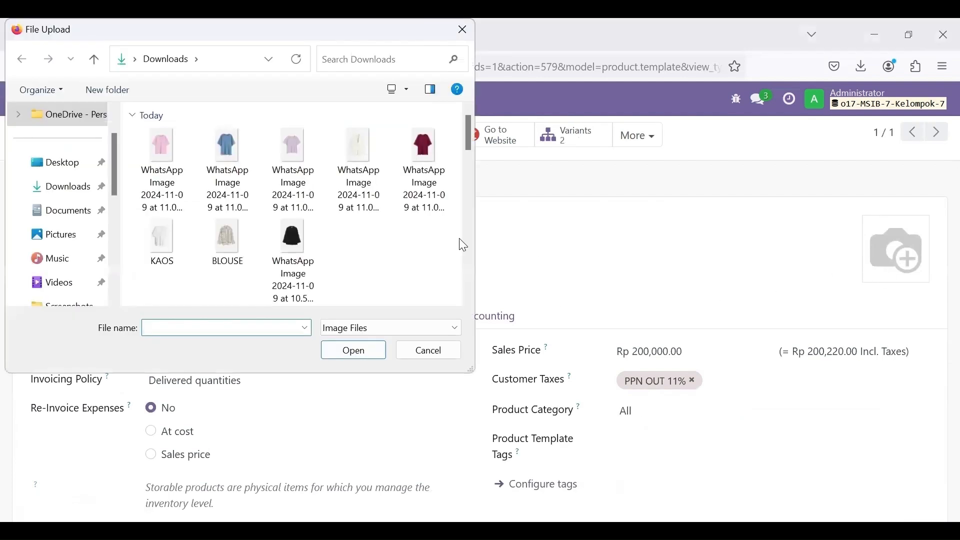
{"action": "left_click", "coordinate": [295, 241]}
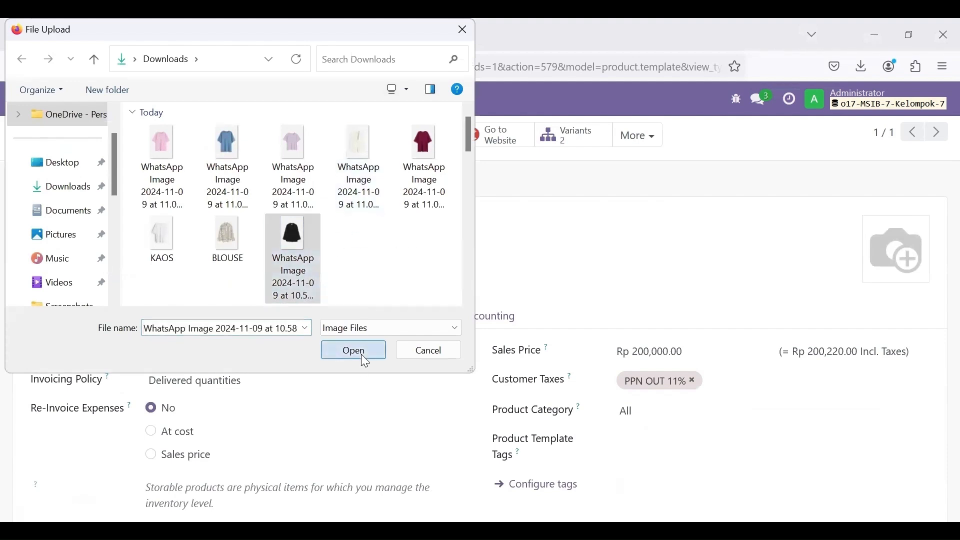
{"action": "left_click", "coordinate": [361, 354]}
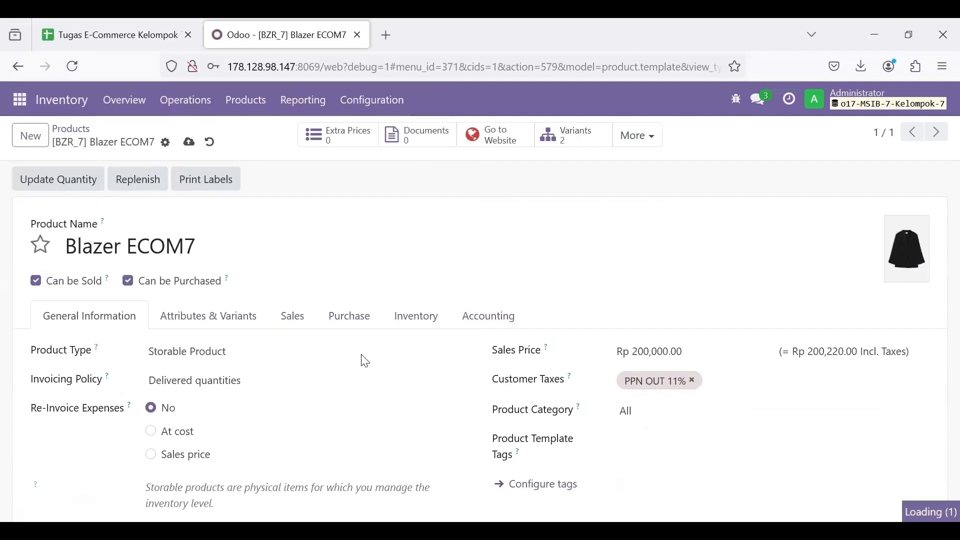
{"action": "left_click", "coordinate": [190, 143]}
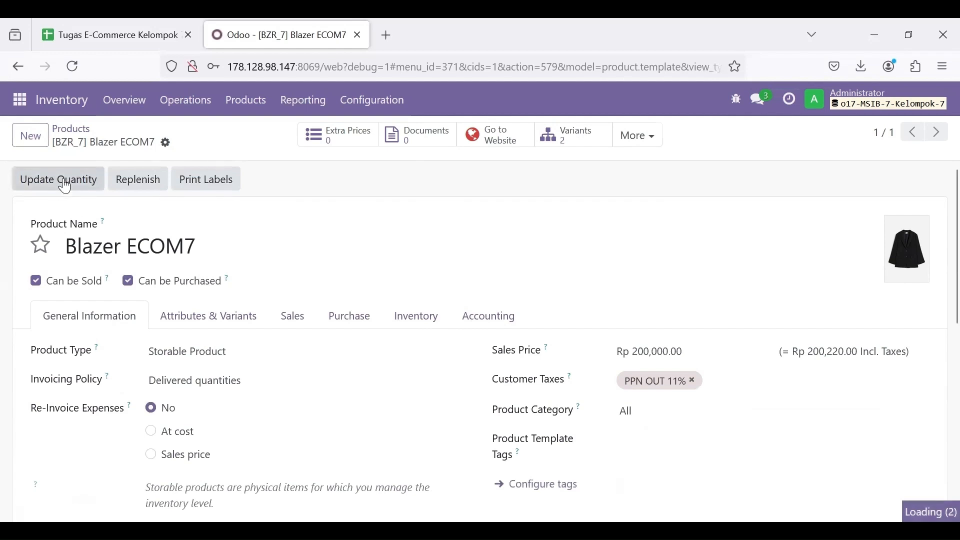
Step: Set 2 units on hand for Blazer ECOM7 (White)
{"action": "left_click", "coordinate": [65, 185]}
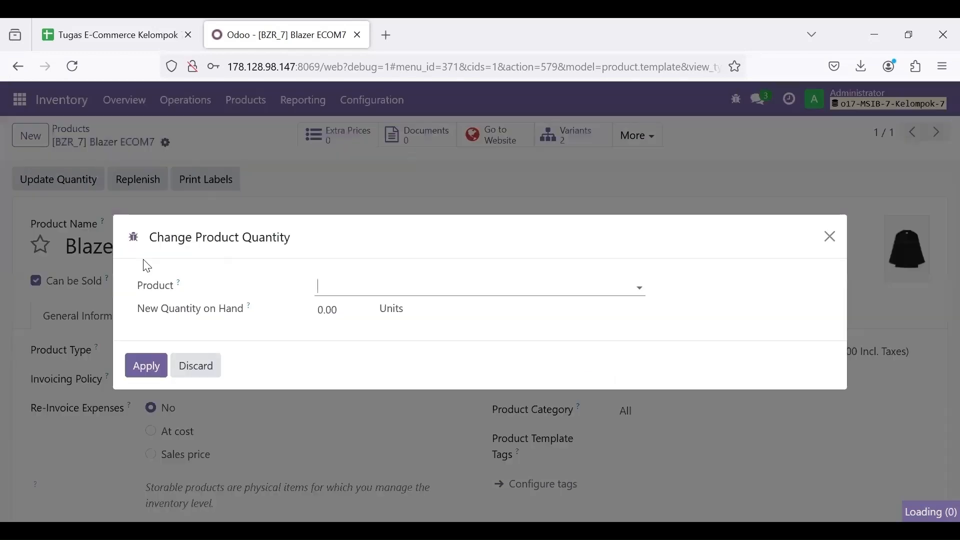
{"action": "left_click", "coordinate": [370, 295]}
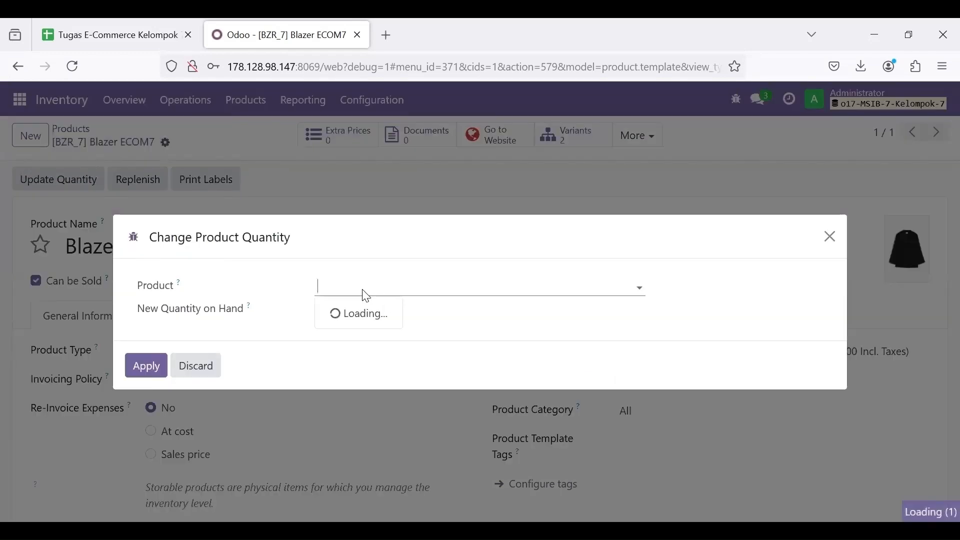
{"action": "left_click", "coordinate": [388, 310]}
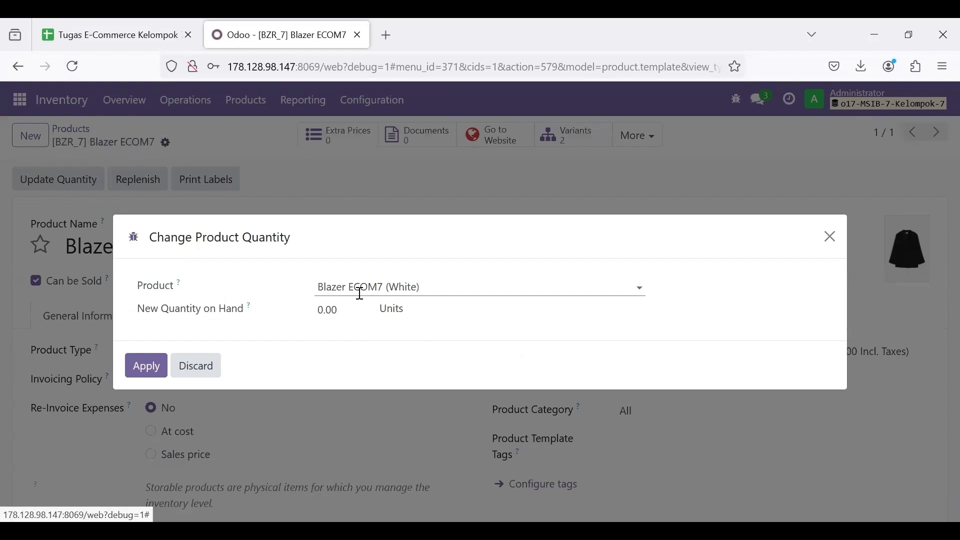
{"action": "left_click", "coordinate": [351, 314]}
{"action": "left_click", "coordinate": [105, 34]}
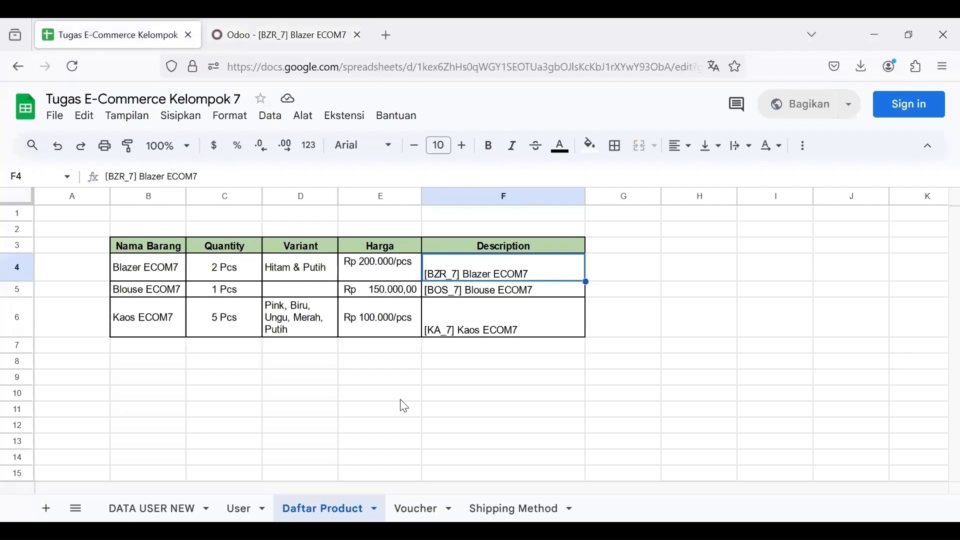
{"action": "left_click", "coordinate": [260, 25]}
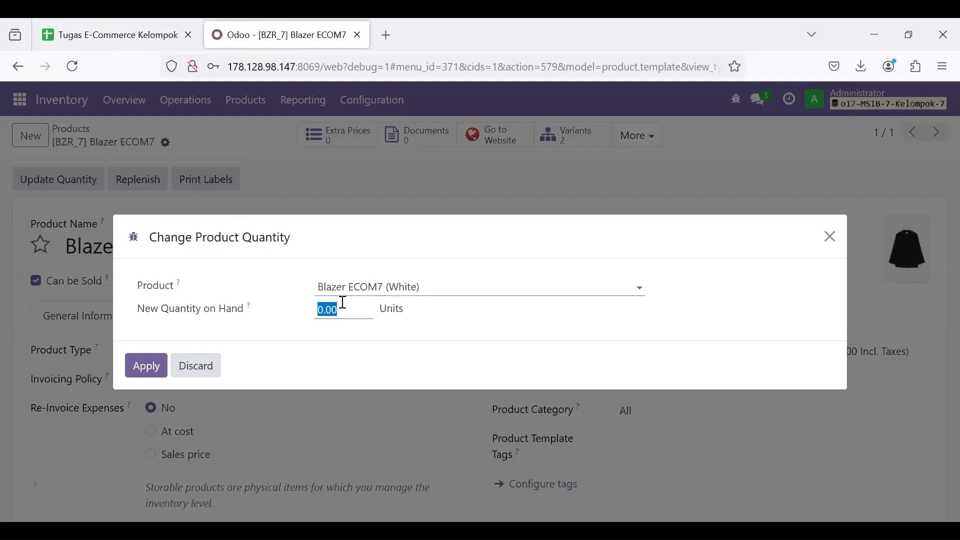
{"action": "type", "text": "2"}
{"action": "left_click_drag", "start_coordinate": [250, 363], "coordinate": [130, 372]}
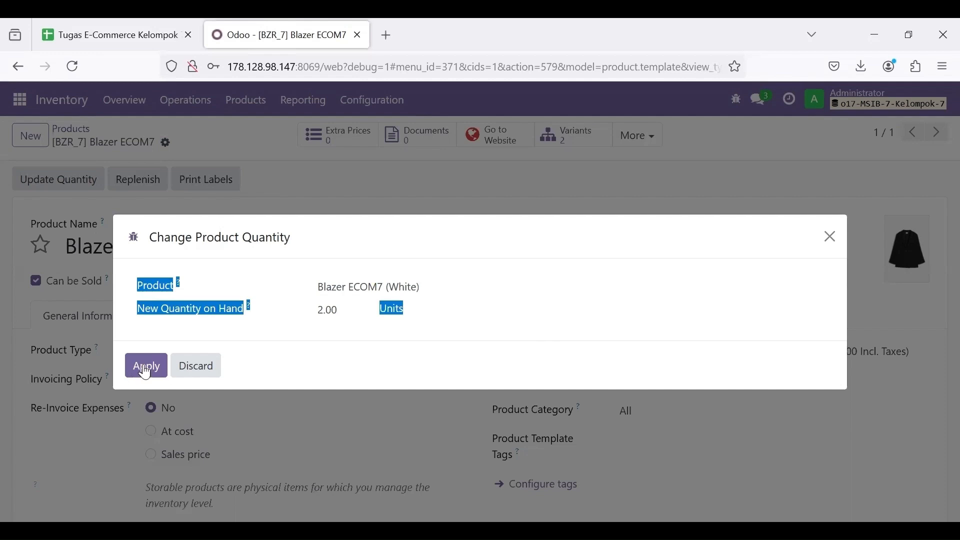
{"action": "left_click", "coordinate": [143, 365]}
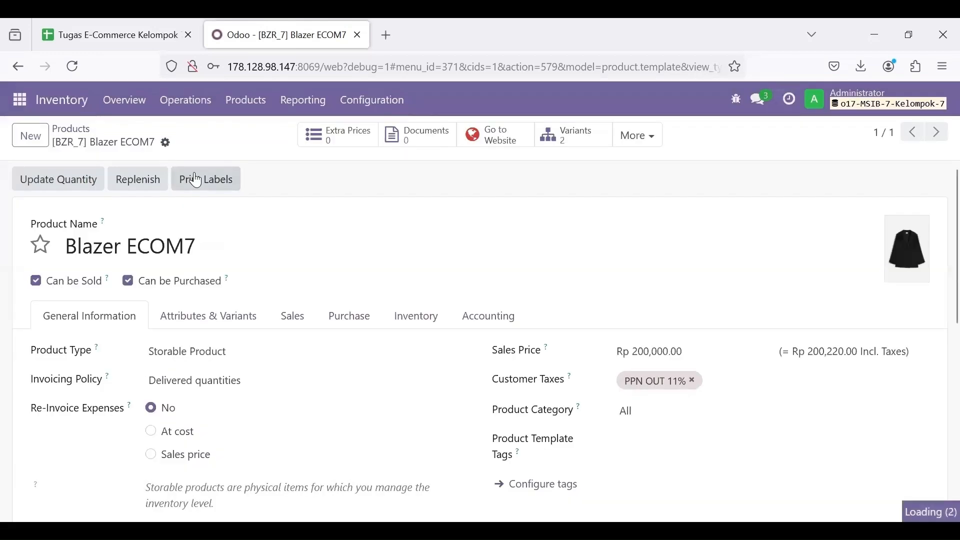
Step: Set 2 units on hand for Blazer ECOM7 (Black)
{"action": "left_click", "coordinate": [71, 186]}
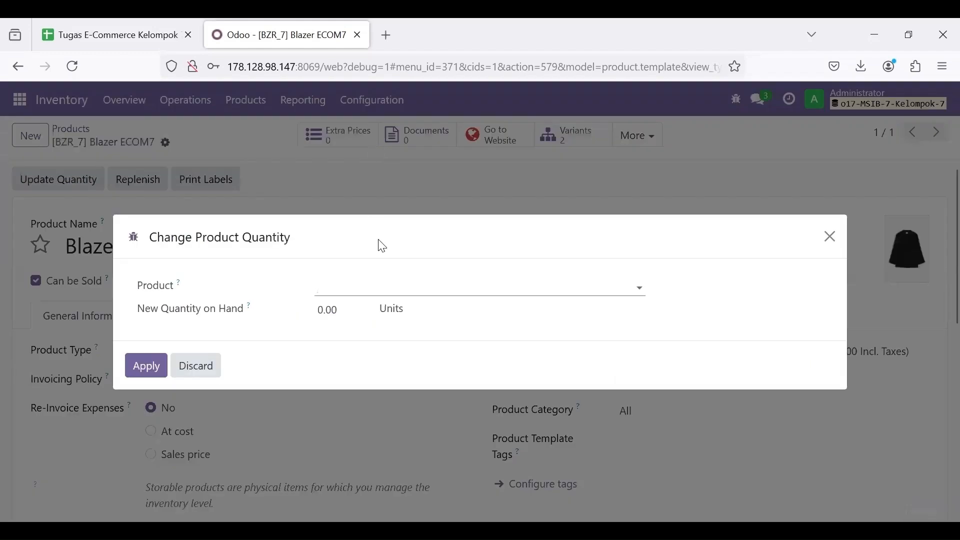
{"action": "left_click", "coordinate": [345, 286]}
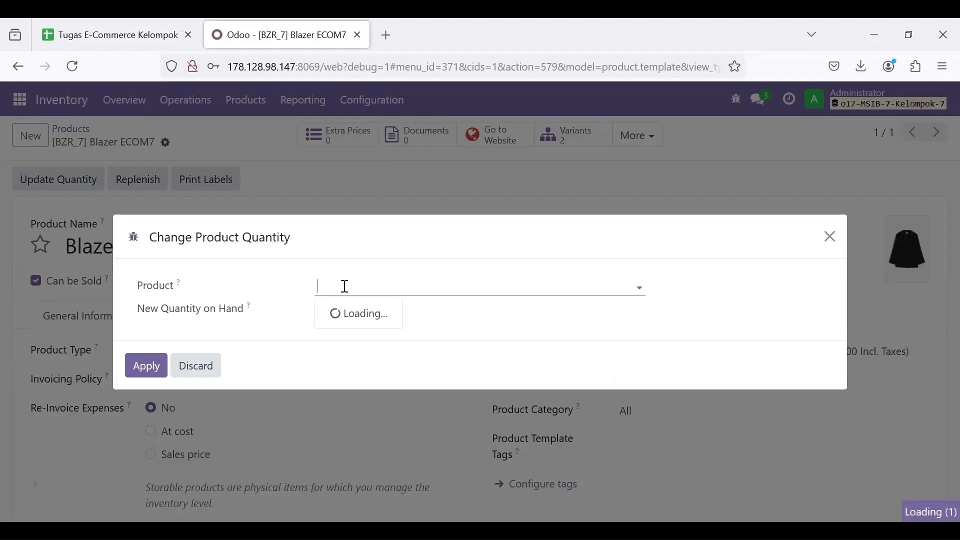
{"action": "left_click", "coordinate": [362, 289]}
{"action": "left_click", "coordinate": [407, 333]}
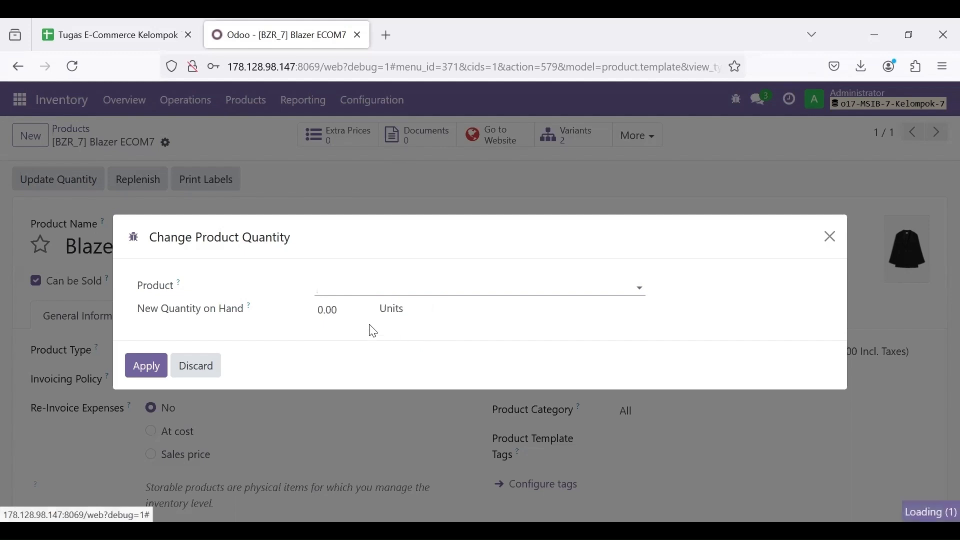
{"action": "double_click", "coordinate": [344, 308]}
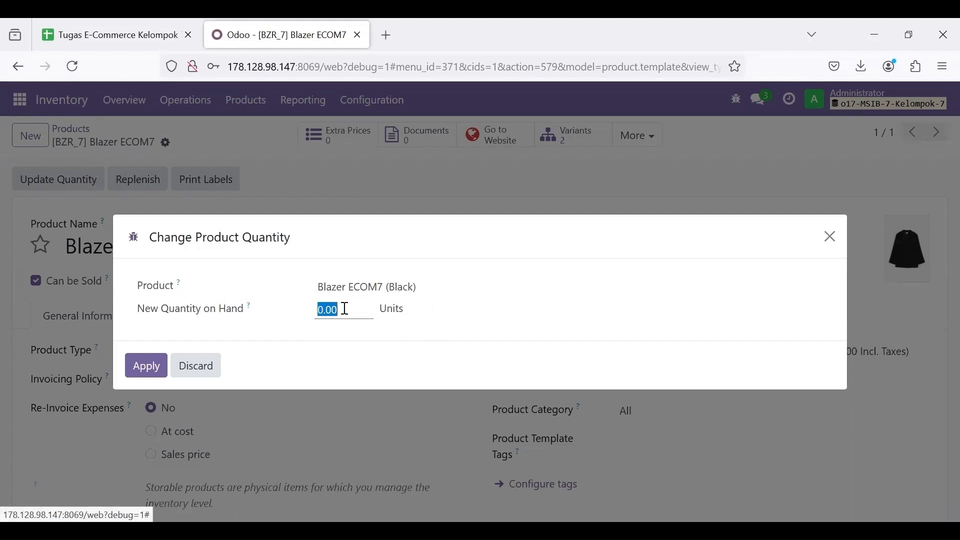
{"action": "type", "text": "2"}
{"action": "left_click", "coordinate": [144, 367]}
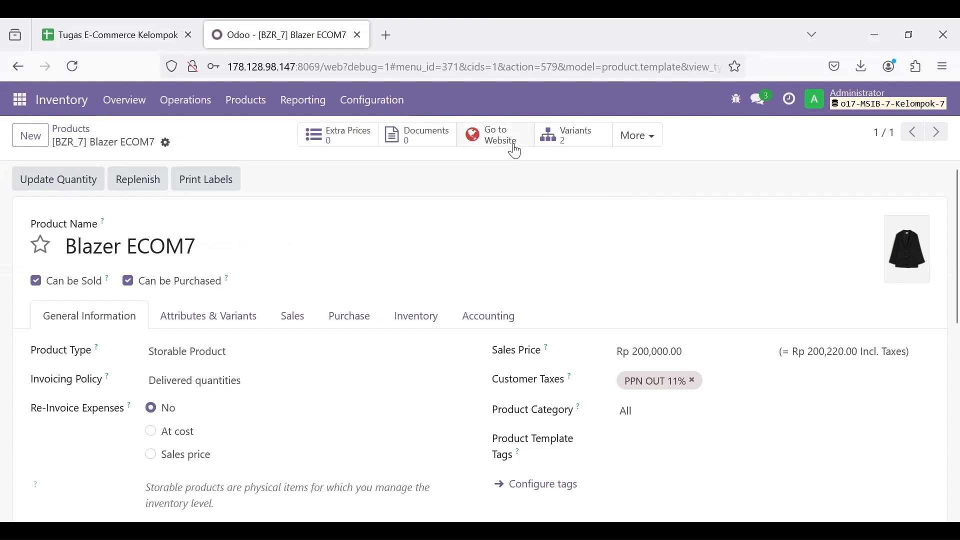
Step: Publish Blazer ECOM7 on its website product page
{"action": "left_click", "coordinate": [501, 142]}
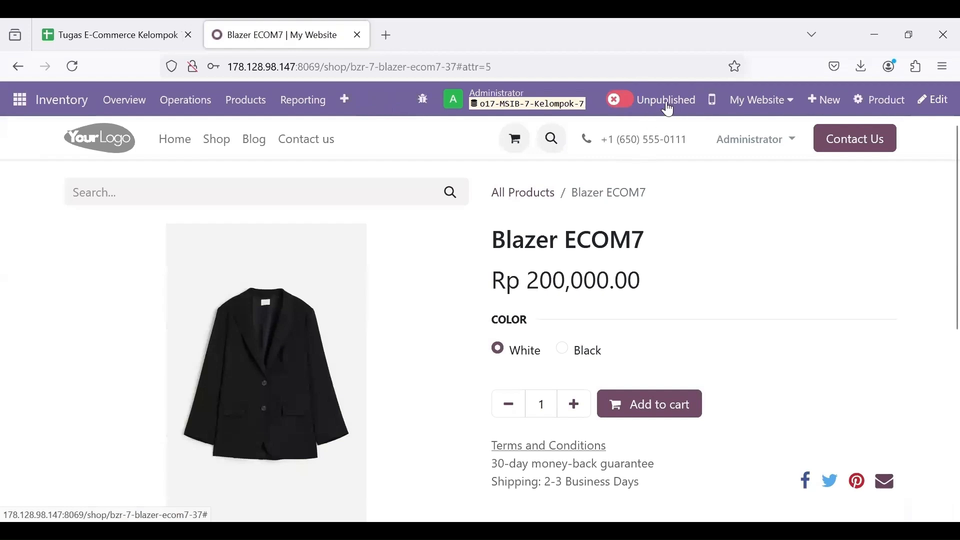
{"action": "left_click", "coordinate": [625, 101]}
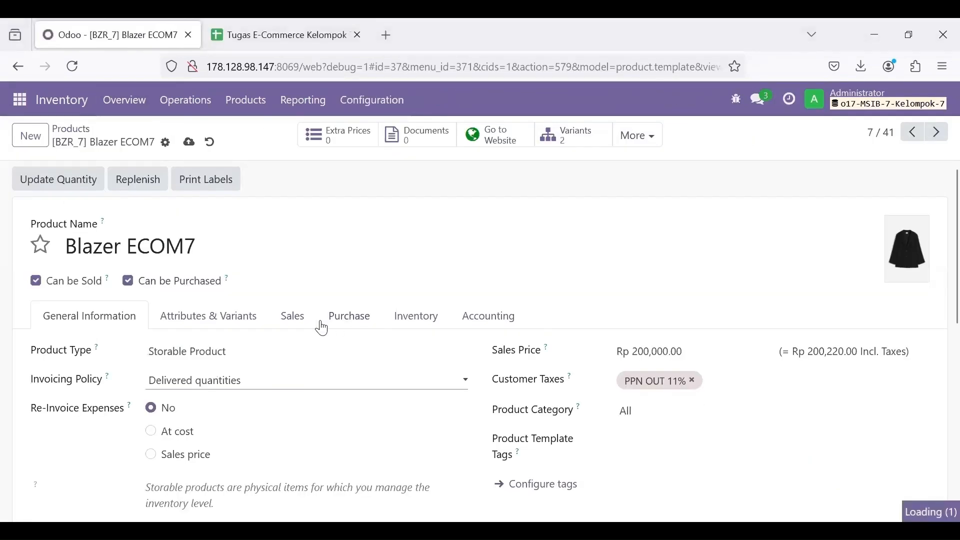
Step: Save Blazer ECOM7 with invoicing on Ordered quantities and go back to the spreadsheet
{"action": "left_click", "coordinate": [242, 380]}
{"action": "left_click", "coordinate": [242, 401]}
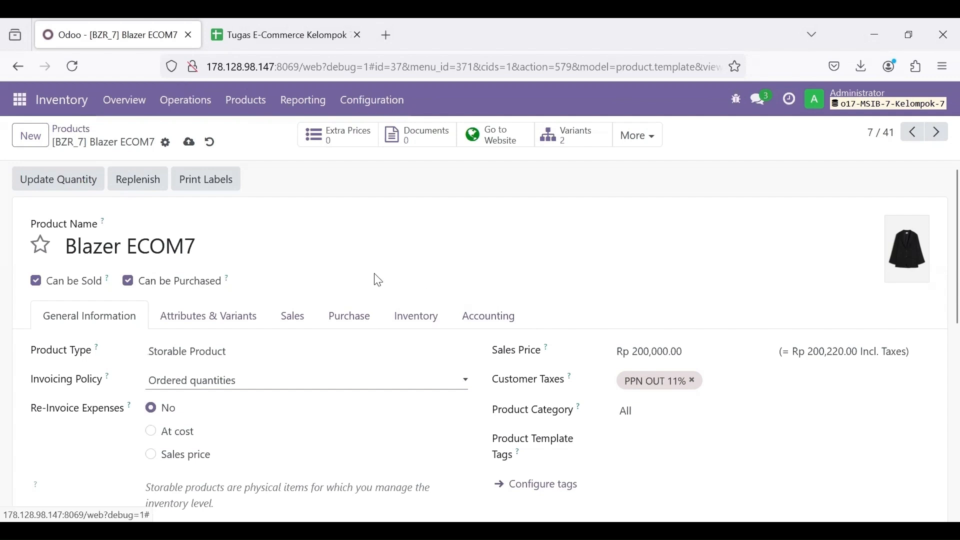
{"action": "left_click", "coordinate": [189, 145]}
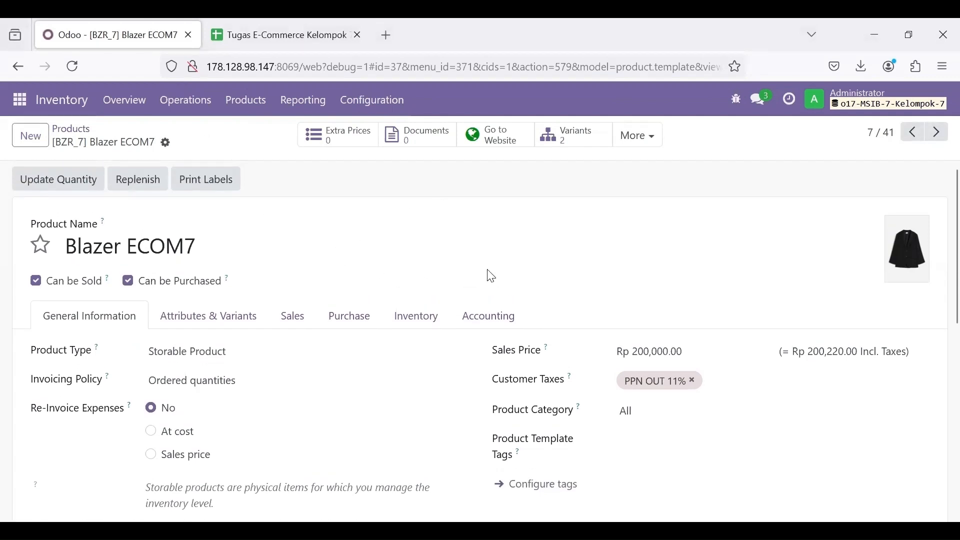
{"action": "key", "text": "ctrl+Tab"}
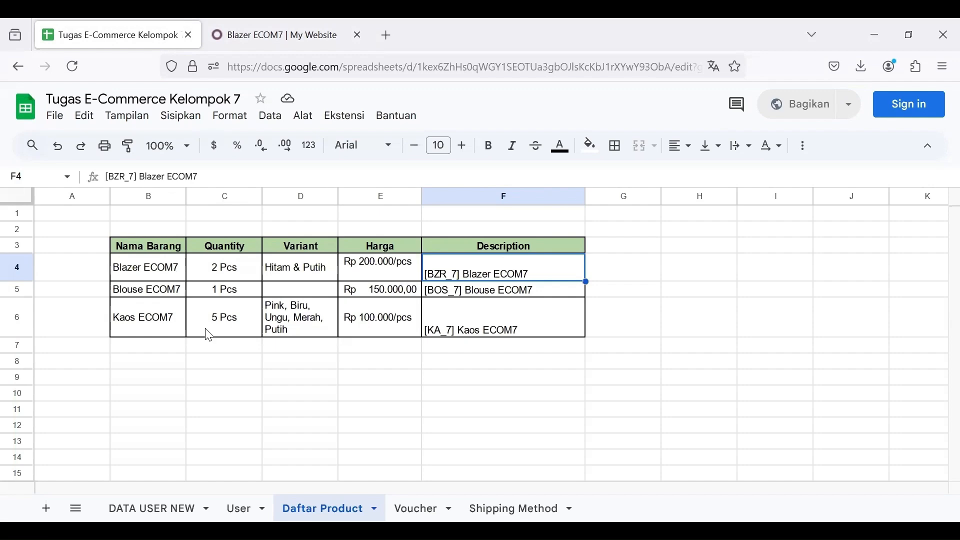
Step: Start a new product named Blouse ECOM7, copying the name from the spreadsheet
{"action": "left_click", "coordinate": [275, 34]}
{"action": "left_click", "coordinate": [243, 99]}
{"action": "left_click", "coordinate": [254, 132]}
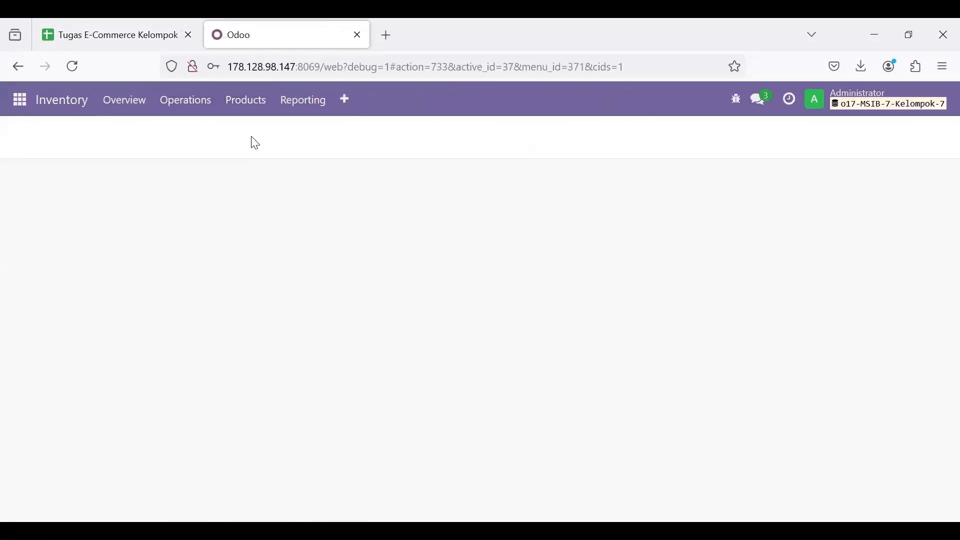
{"action": "left_click", "coordinate": [38, 134]}
{"action": "left_click", "coordinate": [117, 35]}
{"action": "left_click", "coordinate": [169, 291]}
{"action": "left_click_drag", "start_coordinate": [188, 177], "coordinate": [98, 182]}
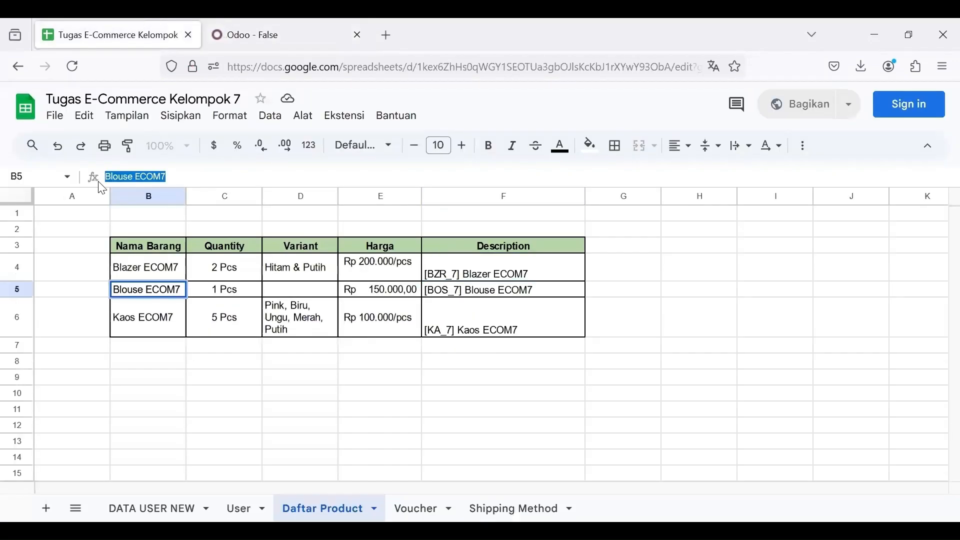
{"action": "key", "text": "ctrl+c"}
{"action": "left_click", "coordinate": [276, 34]}
{"action": "left_click", "coordinate": [240, 254]}
{"action": "key", "text": "ctrl+v"}
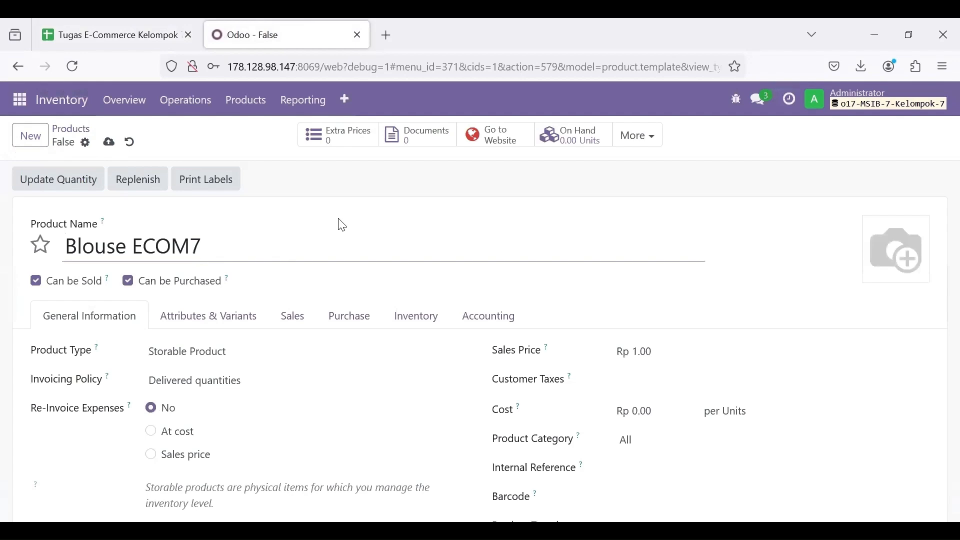
Step: Set sales price 150000, customer tax PPN OUT 11%, and cost 75
{"action": "scroll", "coordinate": [314, 301], "scroll_direction": "down", "scroll_amount": 2}
{"action": "scroll", "coordinate": [336, 225], "scroll_direction": "up", "scroll_amount": 1}
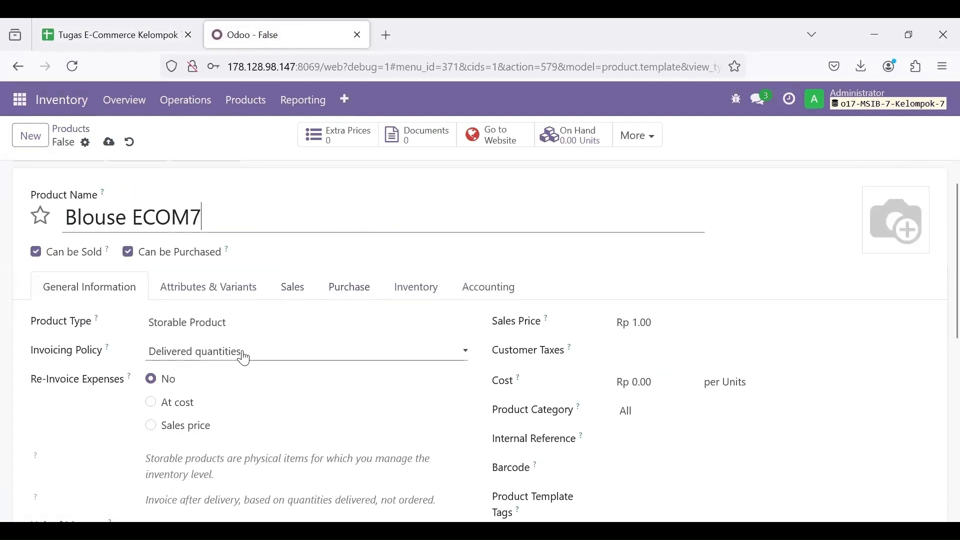
{"action": "left_click", "coordinate": [117, 35]}
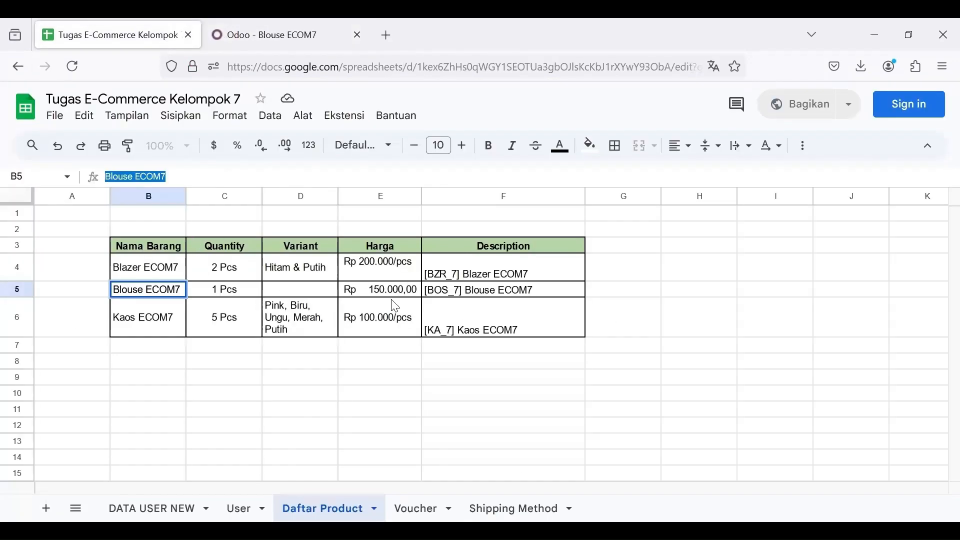
{"action": "key", "text": "ctrl+Tab"}
{"action": "left_click", "coordinate": [658, 326]}
{"action": "type", "text": "150000"}
{"action": "left_click", "coordinate": [657, 353]}
{"action": "left_click", "coordinate": [694, 375]}
{"action": "left_click", "coordinate": [673, 385]}
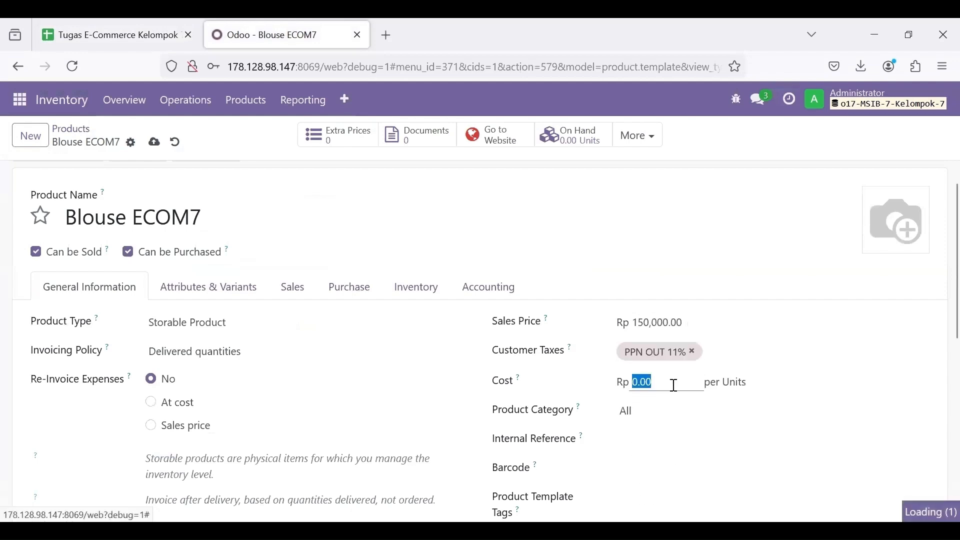
{"action": "type", "text": "75000"}
Step: Fill in the internal reference BOS_7 from the spreadsheet
{"action": "scroll", "coordinate": [647, 315], "scroll_direction": "down", "scroll_amount": 3}
{"action": "key", "text": "ctrl+Tab"}
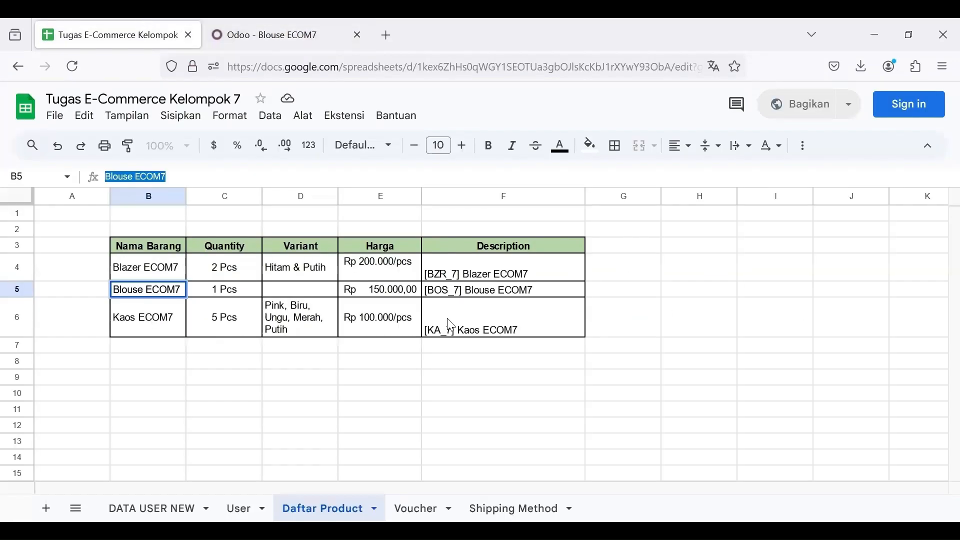
{"action": "left_click", "coordinate": [461, 292]}
{"action": "left_click", "coordinate": [250, 37]}
{"action": "left_click", "coordinate": [650, 320]}
{"action": "type", "text": "BOS_7"}
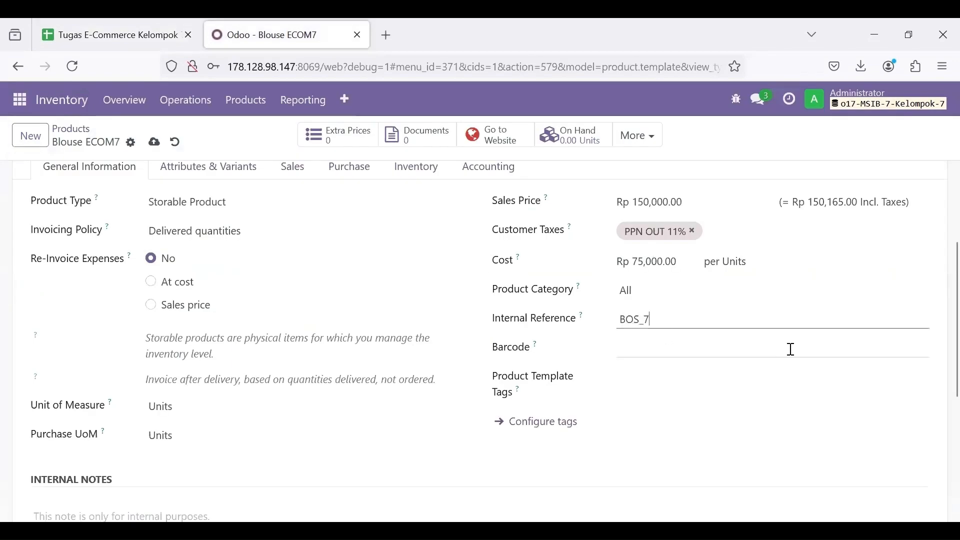
Step: Assign Blouse ECOM7 to My Website in its sales settings
{"action": "scroll", "coordinate": [792, 349], "scroll_direction": "up", "scroll_amount": 3}
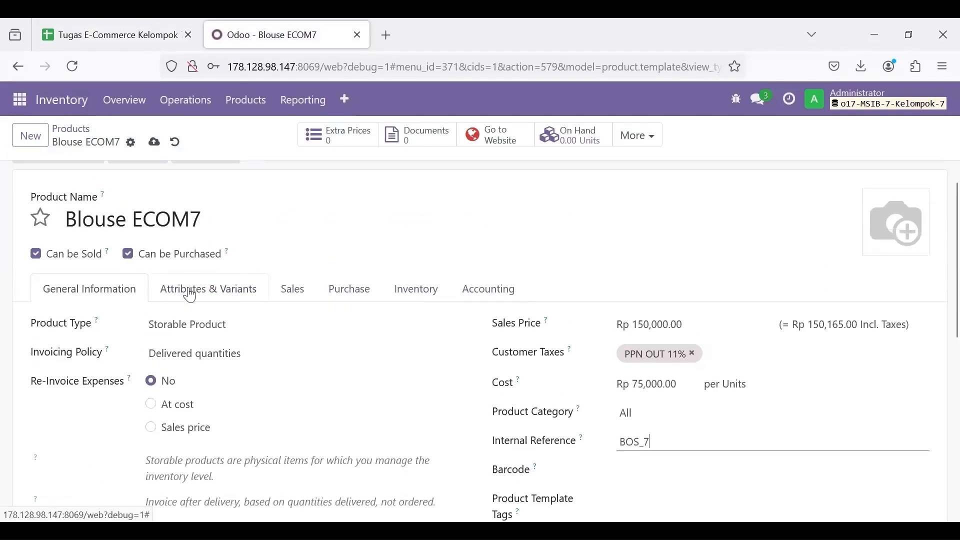
{"action": "left_click", "coordinate": [303, 294]}
{"action": "left_click", "coordinate": [643, 374]}
{"action": "left_click", "coordinate": [665, 402]}
Step: Upload the BLOUSE image as the product photo and save the product
{"action": "scroll", "coordinate": [664, 403], "scroll_direction": "up", "scroll_amount": 1}
{"action": "left_click", "coordinate": [100, 315]}
{"action": "scroll", "coordinate": [508, 320], "scroll_direction": "down", "scroll_amount": 1}
{"action": "scroll", "coordinate": [508, 320], "scroll_direction": "up", "scroll_amount": 1}
{"action": "left_click", "coordinate": [875, 272]}
{"action": "left_click", "coordinate": [242, 251]}
{"action": "double_click", "coordinate": [242, 251]}
{"action": "scroll", "coordinate": [442, 246], "scroll_direction": "down", "scroll_amount": 1}
{"action": "scroll", "coordinate": [442, 246], "scroll_direction": "up", "scroll_amount": 3}
{"action": "left_click", "coordinate": [193, 142]}
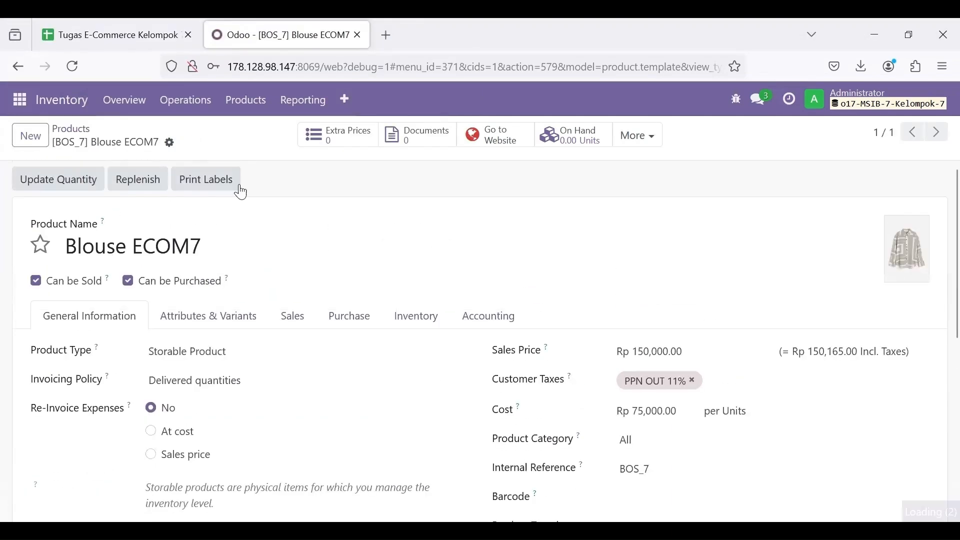
Step: Update Blouse ECOM7's on-hand quantity to 1 unit
{"action": "left_click", "coordinate": [58, 182]}
{"action": "left_click", "coordinate": [352, 299]}
{"action": "left_click", "coordinate": [127, 24]}
{"action": "left_click", "coordinate": [237, 31]}
{"action": "type", "text": "1"}
{"action": "left_click", "coordinate": [146, 354]}
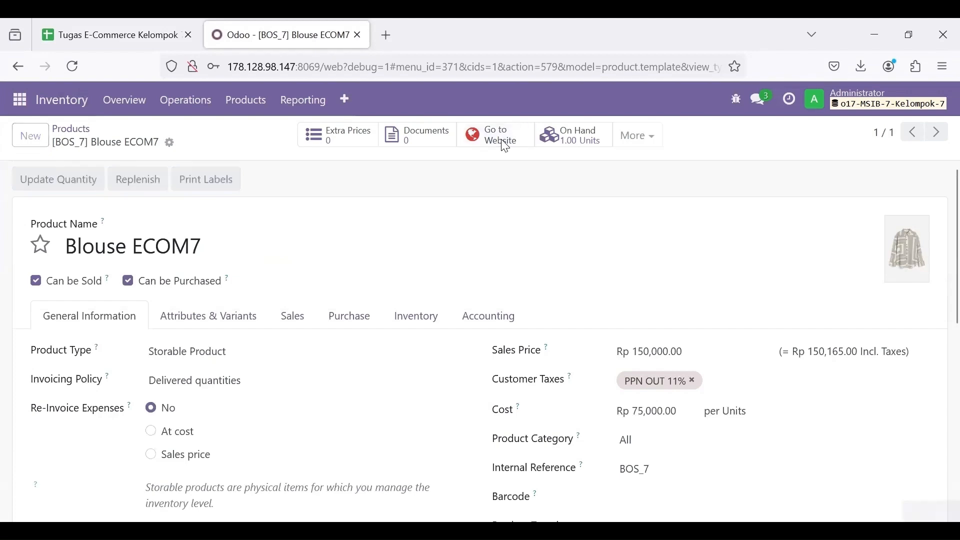
Step: Set Blouse ECOM7's invoicing policy to Ordered quantities, then begin another new product
{"action": "left_click", "coordinate": [500, 136]}
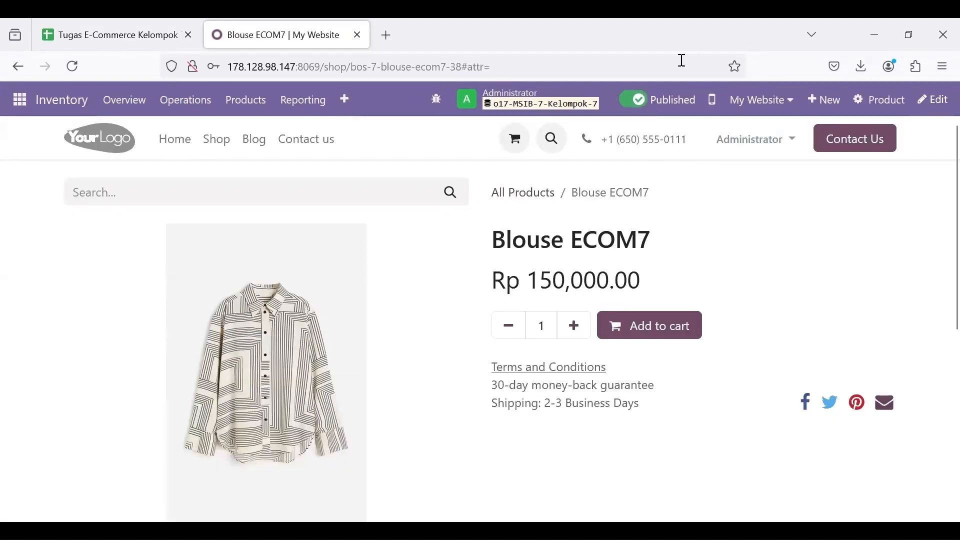
{"action": "left_click", "coordinate": [247, 100]}
{"action": "left_click", "coordinate": [253, 133]}
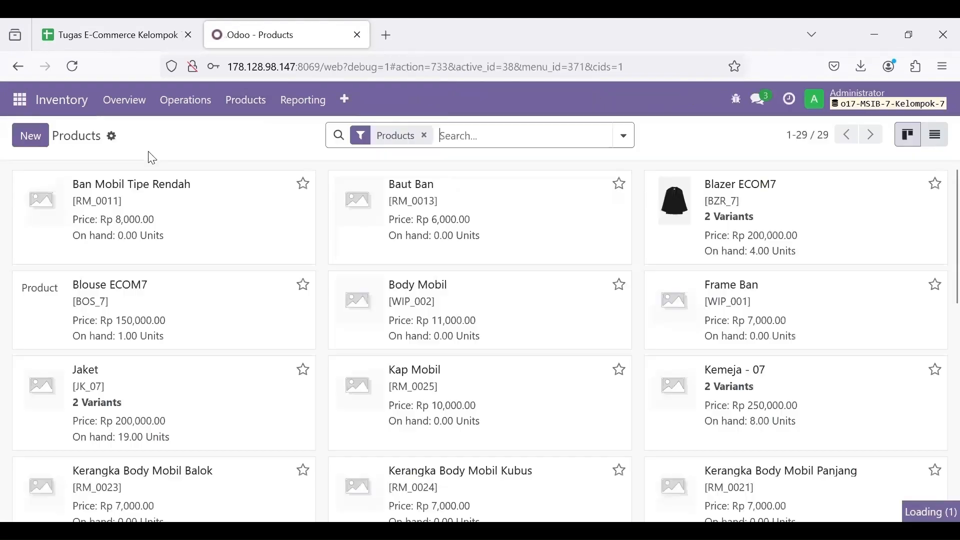
{"action": "left_click", "coordinate": [231, 382]}
{"action": "left_click", "coordinate": [235, 400]}
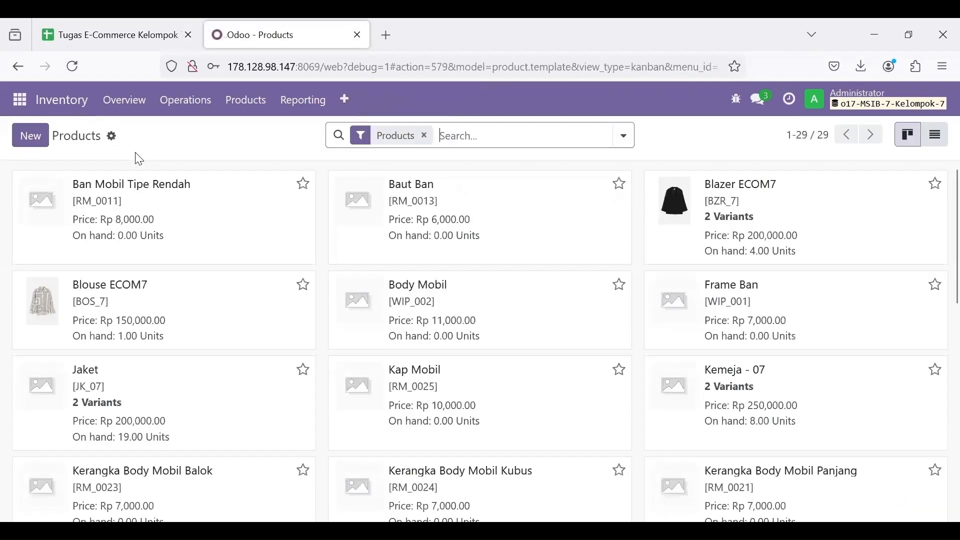
{"action": "left_click", "coordinate": [31, 135]}
{"action": "left_click", "coordinate": [125, 26]}
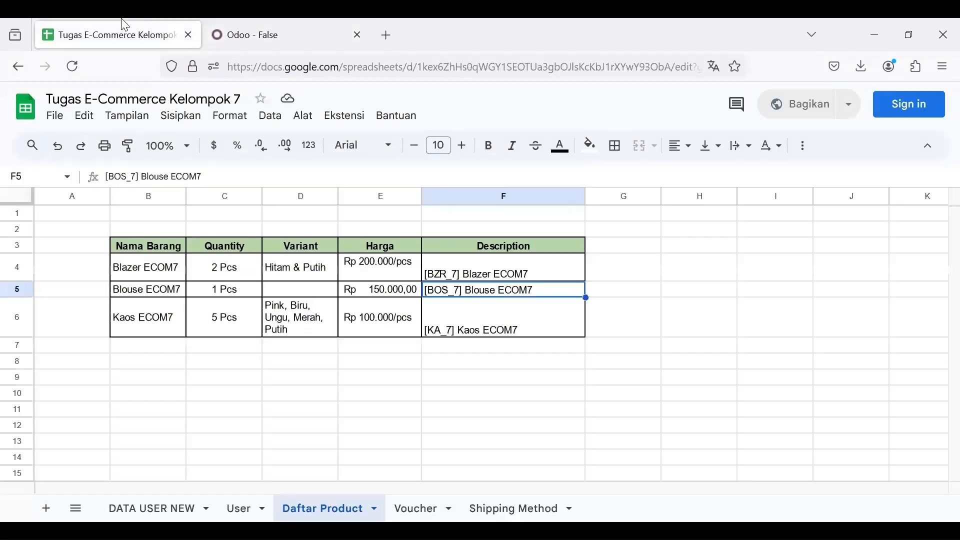
Step: Name the new product Kaos ECOM7, pasted from the spreadsheet
{"action": "left_click", "coordinate": [159, 330]}
{"action": "left_click", "coordinate": [270, 34]}
{"action": "key", "text": "ctrl+v"}
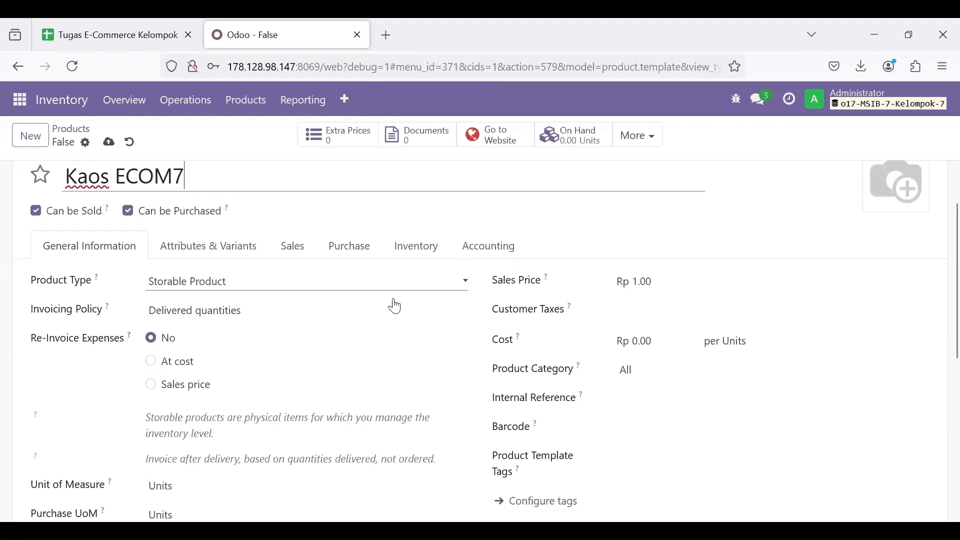
{"action": "scroll", "coordinate": [392, 302], "scroll_direction": "down", "scroll_amount": 1}
{"action": "mouse_move", "coordinate": [102, 268]}
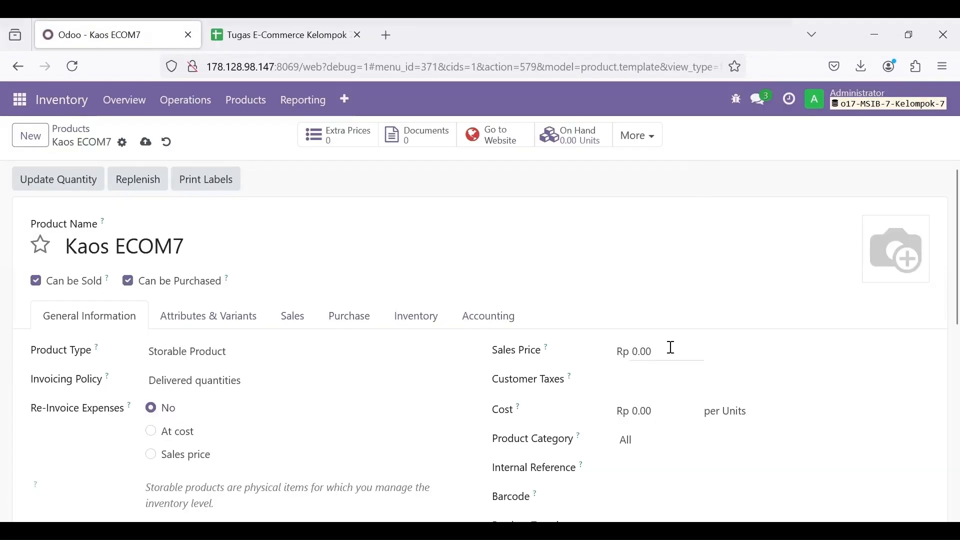
Step: Set sales price Rp 100,000, customer tax PPN OUT 11%, and cost 50,000
{"action": "type", "text": "00000"}
{"action": "left_click", "coordinate": [636, 388]}
{"action": "key", "text": "Return"}
{"action": "left_click", "coordinate": [667, 413]}
{"action": "type", "text": "50.000"}
{"action": "left_click", "coordinate": [667, 469]}
Step: Enter KA_7 as the internal reference after checking it in the spreadsheet
{"action": "left_click", "coordinate": [272, 34]}
{"action": "left_click", "coordinate": [500, 330]}
{"action": "left_click", "coordinate": [775, 345]}
{"action": "left_click", "coordinate": [135, 35]}
{"action": "type", "text": "KA_7"}
{"action": "scroll", "coordinate": [570, 420], "scroll_direction": "down", "scroll_amount": 1}
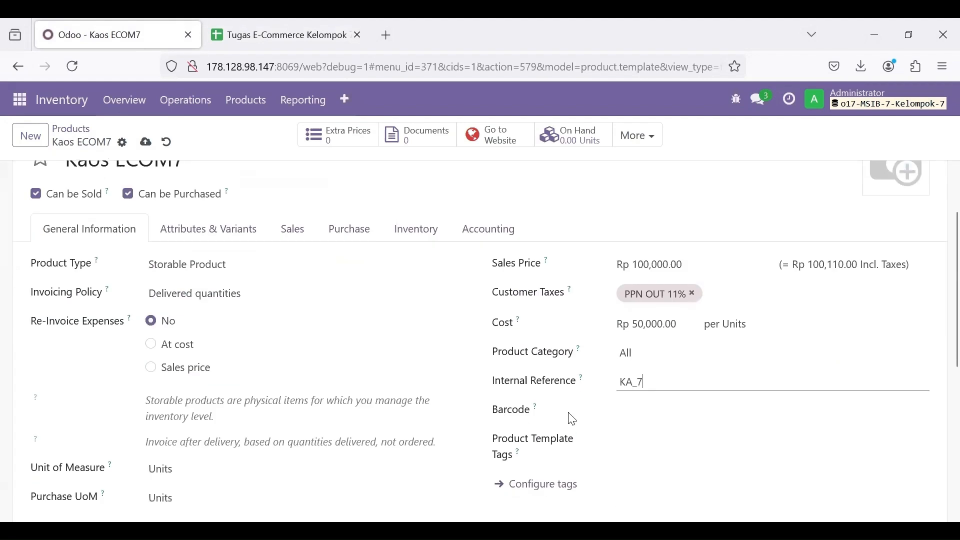
{"action": "left_click", "coordinate": [272, 34]}
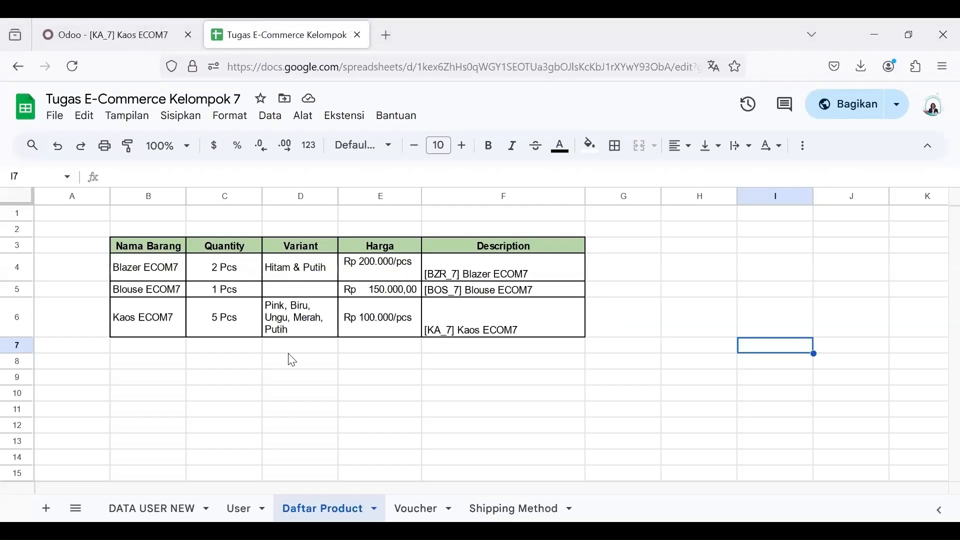
{"action": "key", "text": "ctrl+Tab"}
Step: Add a Color attribute line under Attributes & Variants
{"action": "left_click", "coordinate": [241, 316]}
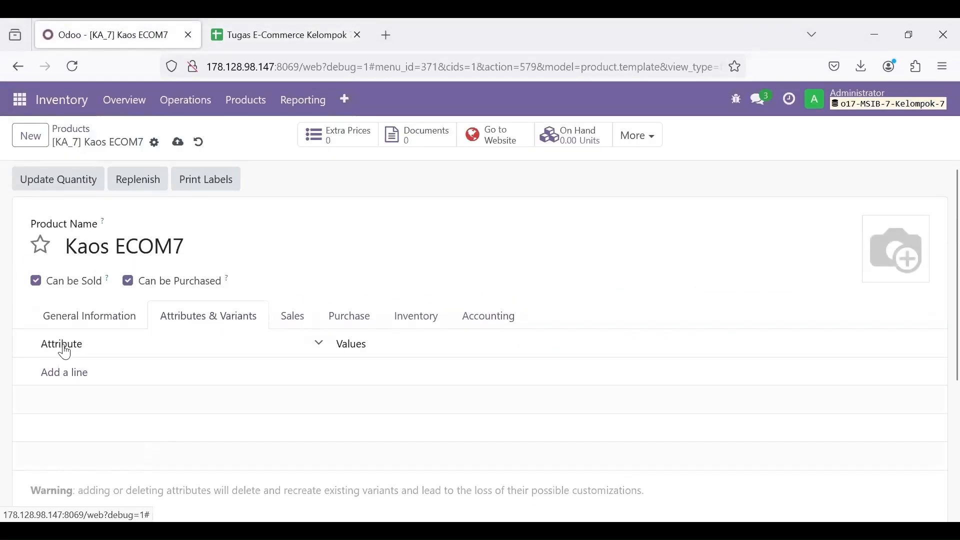
{"action": "left_click", "coordinate": [71, 375]}
{"action": "type", "text": "Col"}
{"action": "left_click", "coordinate": [413, 371]}
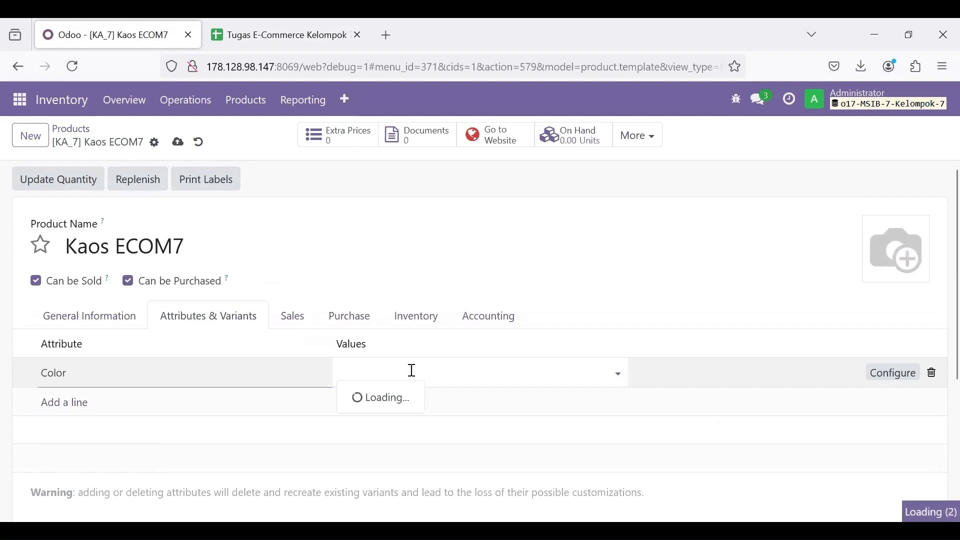
{"action": "left_click", "coordinate": [281, 31]}
{"action": "left_click", "coordinate": [177, 36]}
{"action": "left_click", "coordinate": [366, 375]}
Step: Give the Color attribute the values Pink, Blue, Purple, Red and White
{"action": "type", "text": "Pink"}
{"action": "key", "text": "Return"}
{"action": "type", "text": "Blue"}
{"action": "key", "text": "Return"}
{"action": "type", "text": "Purple"}
{"action": "key", "text": "Return"}
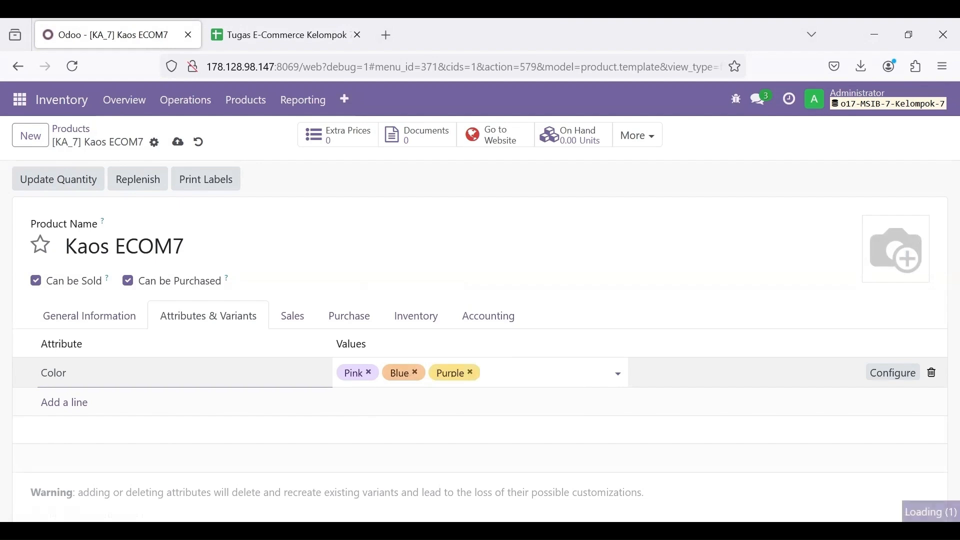
{"action": "type", "text": "Red"}
{"action": "key", "text": "Return"}
{"action": "type", "text": "White"}
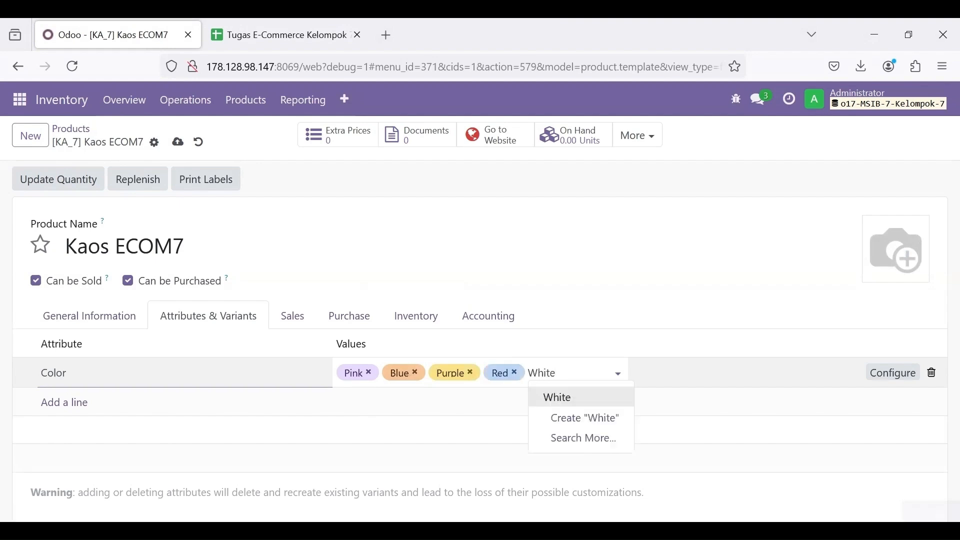
{"action": "key", "text": "Return"}
Step: Assign Kaos ECOM7 to My Website in its sales settings
{"action": "left_click", "coordinate": [320, 35]}
{"action": "left_click", "coordinate": [105, 34]}
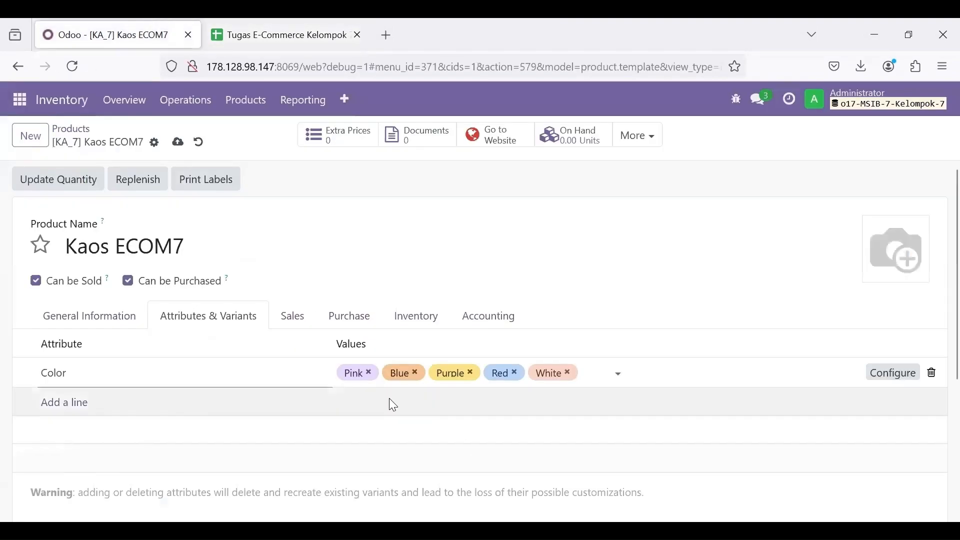
{"action": "left_click", "coordinate": [293, 316]}
{"action": "left_click", "coordinate": [654, 400]}
{"action": "left_click", "coordinate": [660, 295]}
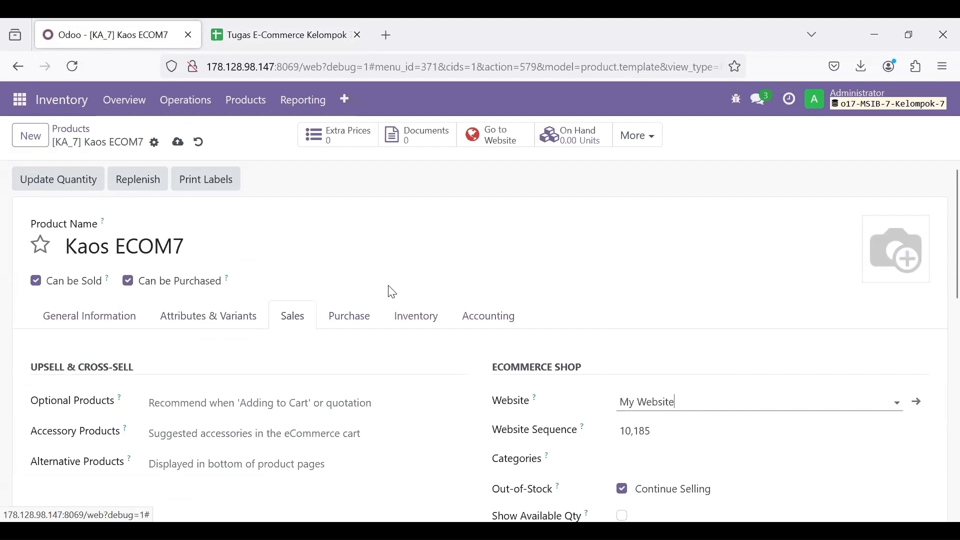
Step: Upload the KAOS image as the product photo and save the product
{"action": "left_click", "coordinate": [874, 275]}
{"action": "left_click", "coordinate": [165, 240]}
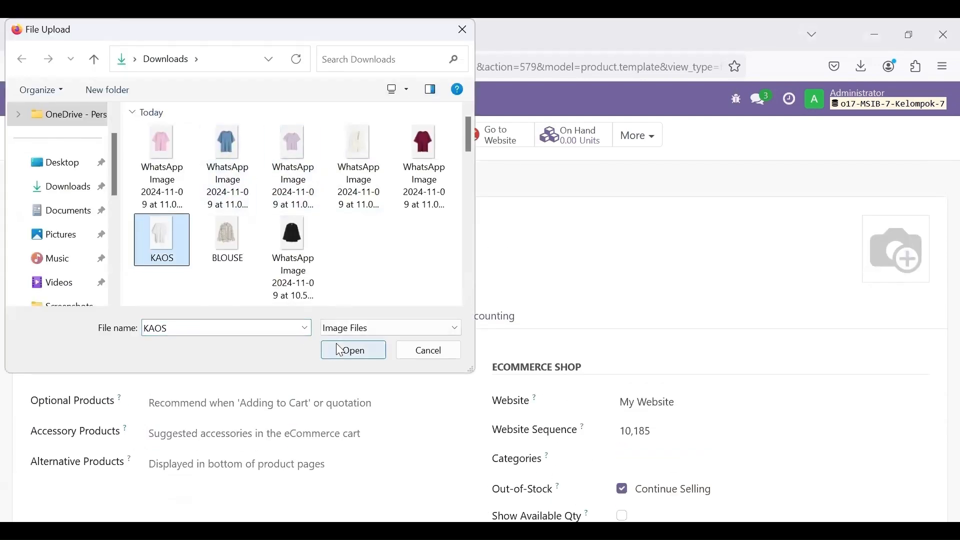
{"action": "left_click", "coordinate": [350, 350]}
{"action": "left_click", "coordinate": [120, 325]}
{"action": "scroll", "coordinate": [320, 365], "scroll_direction": "down", "scroll_amount": 1}
{"action": "scroll", "coordinate": [539, 287], "scroll_direction": "up", "scroll_amount": 1}
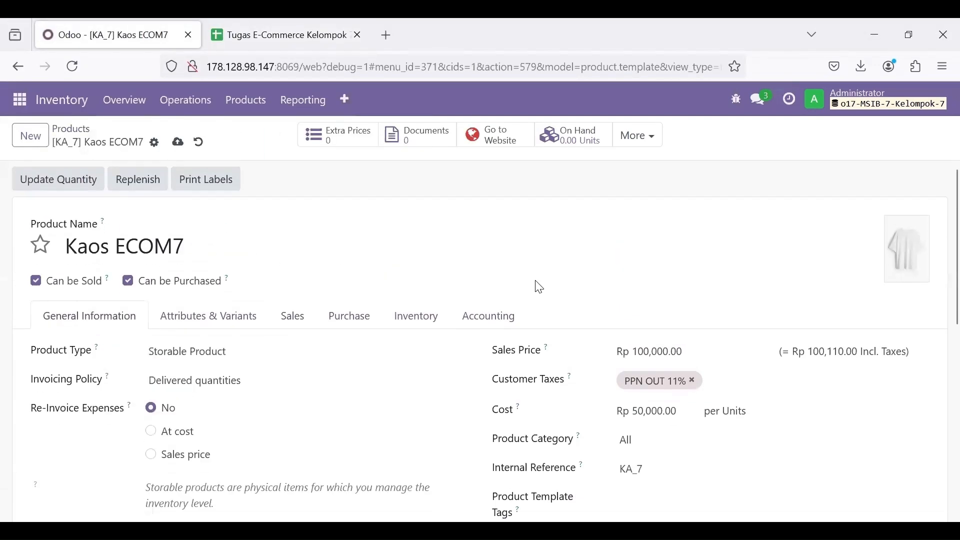
{"action": "left_click", "coordinate": [178, 142]}
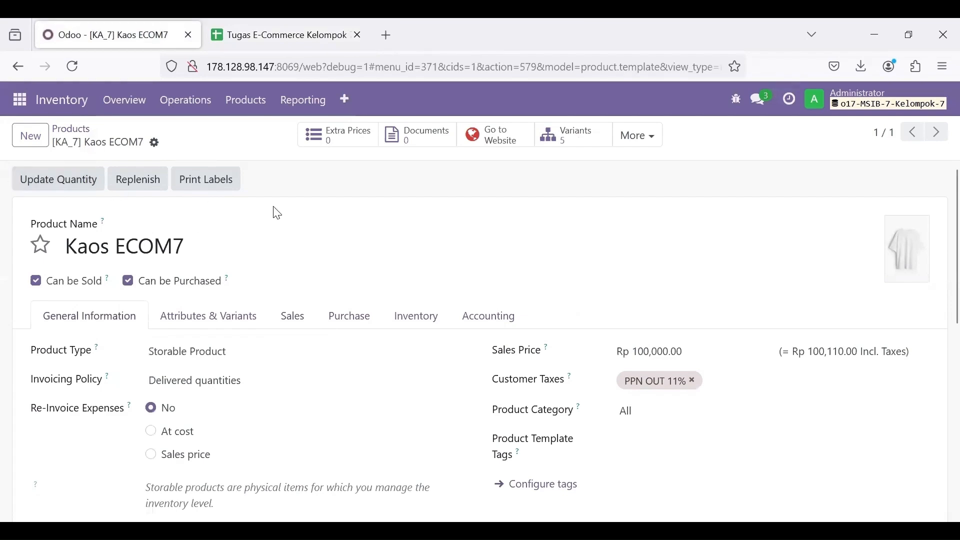
Step: Stock 5 units each of the Pink, Blue and Purple variants
{"action": "left_click", "coordinate": [79, 186]}
{"action": "left_click", "coordinate": [368, 286]}
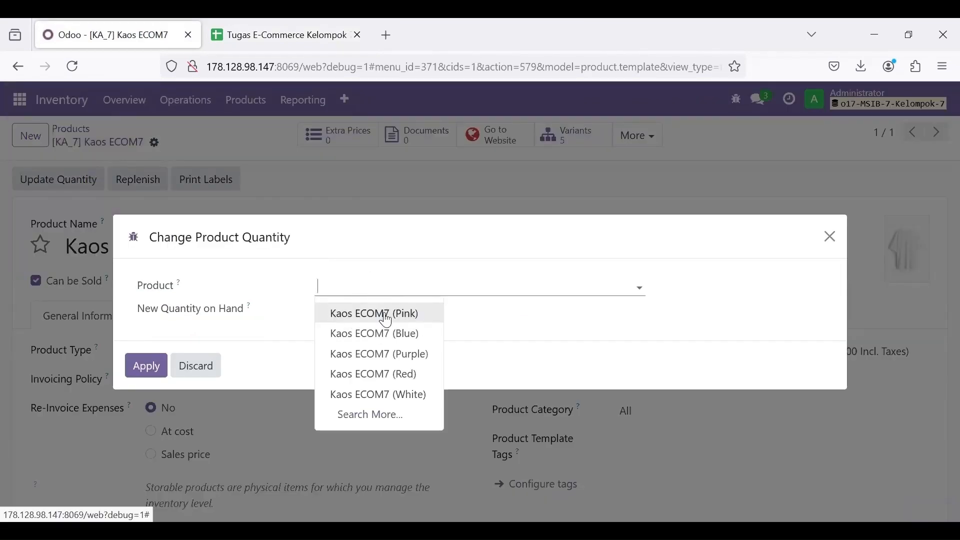
{"action": "left_click", "coordinate": [372, 311]}
{"action": "left_click", "coordinate": [249, 26]}
{"action": "left_click", "coordinate": [127, 22]}
{"action": "type", "text": "5"}
{"action": "left_click", "coordinate": [148, 366]}
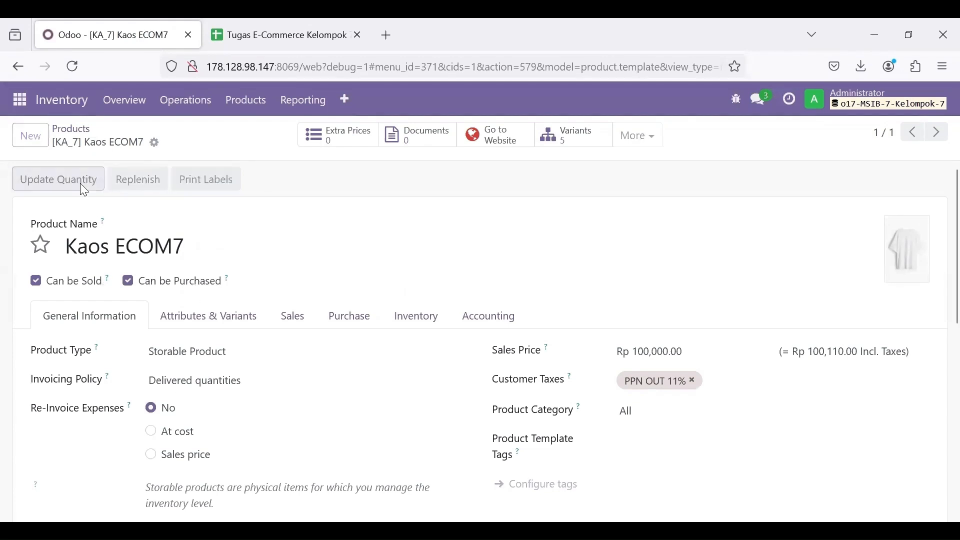
{"action": "left_click", "coordinate": [59, 179]}
{"action": "left_click", "coordinate": [327, 290]}
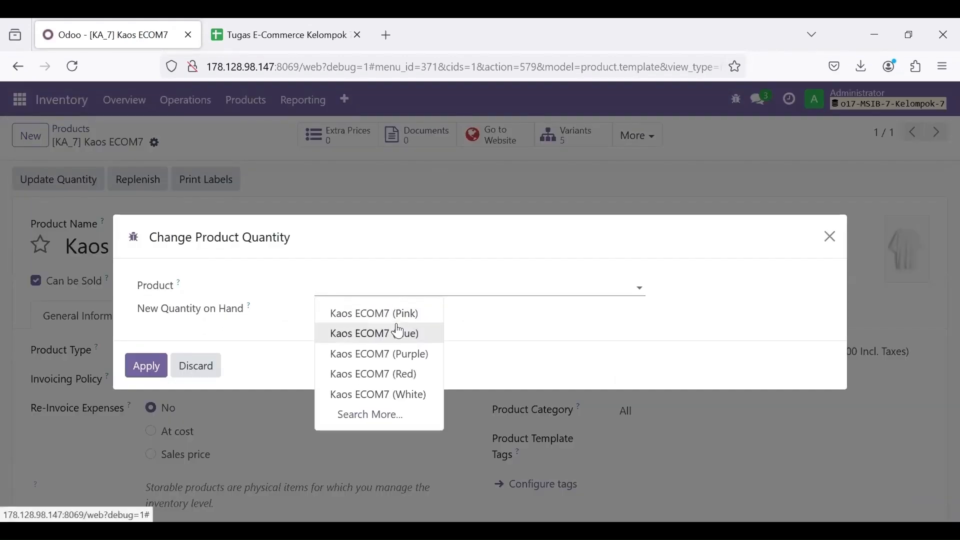
{"action": "left_click", "coordinate": [395, 332]}
{"action": "left_click", "coordinate": [363, 314]}
{"action": "type", "text": "5"}
{"action": "left_click", "coordinate": [136, 367]}
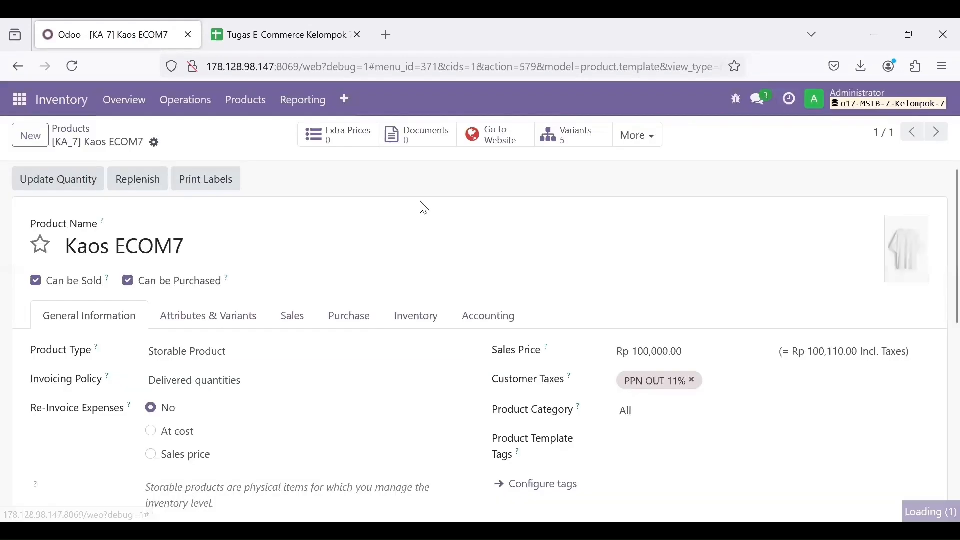
{"action": "left_click", "coordinate": [37, 180]}
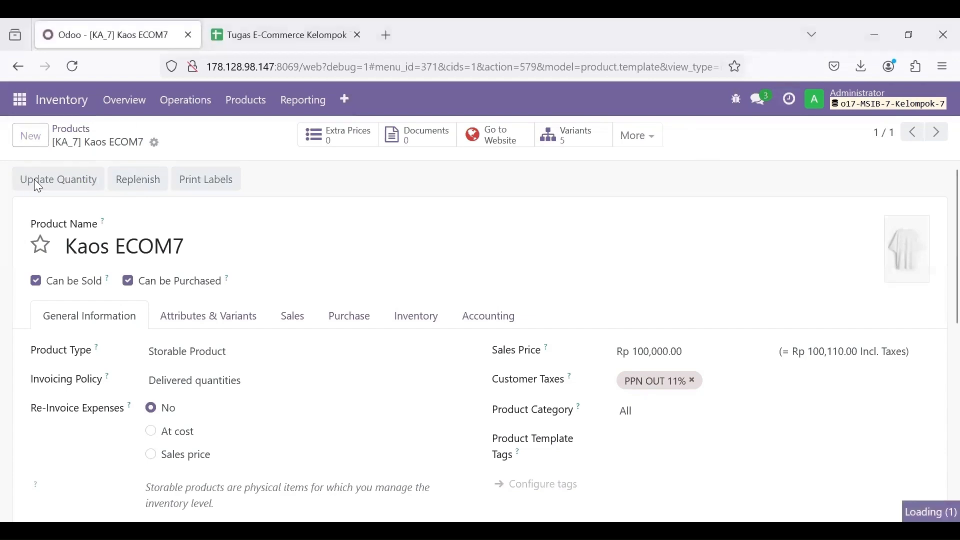
{"action": "left_click", "coordinate": [350, 288]}
{"action": "left_click", "coordinate": [392, 353]}
{"action": "left_click", "coordinate": [356, 315]}
{"action": "type", "text": "5"}
{"action": "left_click", "coordinate": [145, 365]}
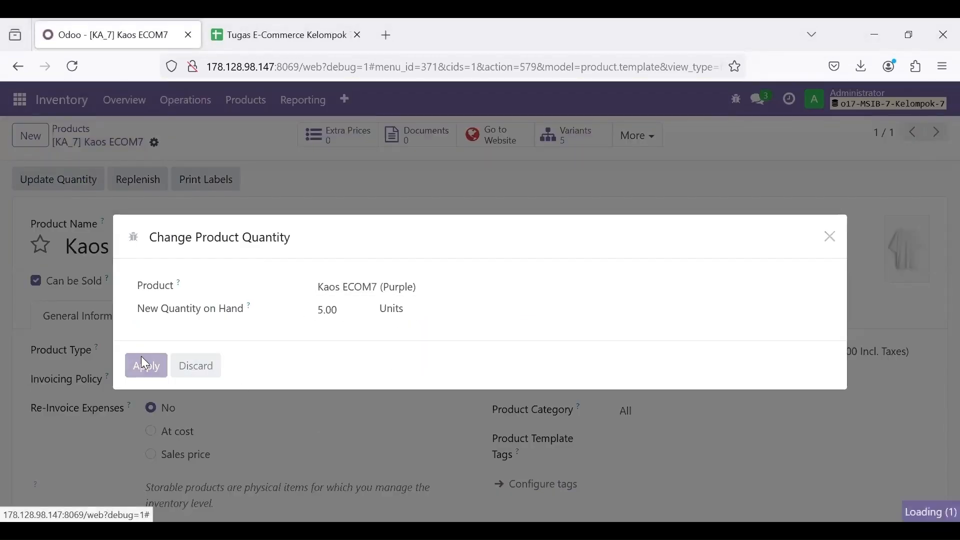
Step: Stock 5 units each of the Red and White variants
{"action": "left_click", "coordinate": [95, 183]}
{"action": "left_click", "coordinate": [351, 291]}
{"action": "left_click", "coordinate": [390, 373]}
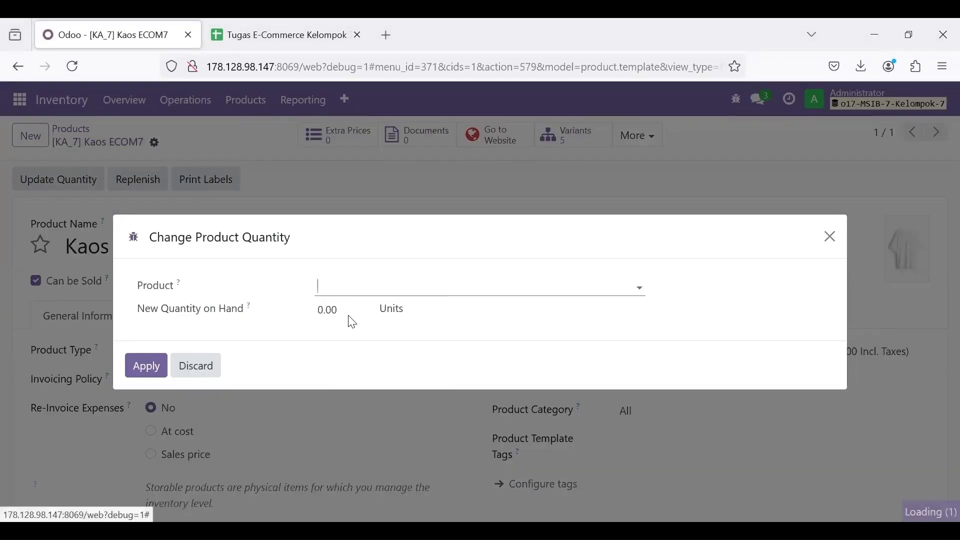
{"action": "key", "text": "Tab"}
{"action": "type", "text": "5"}
{"action": "left_click", "coordinate": [144, 364]}
{"action": "left_click", "coordinate": [86, 190]}
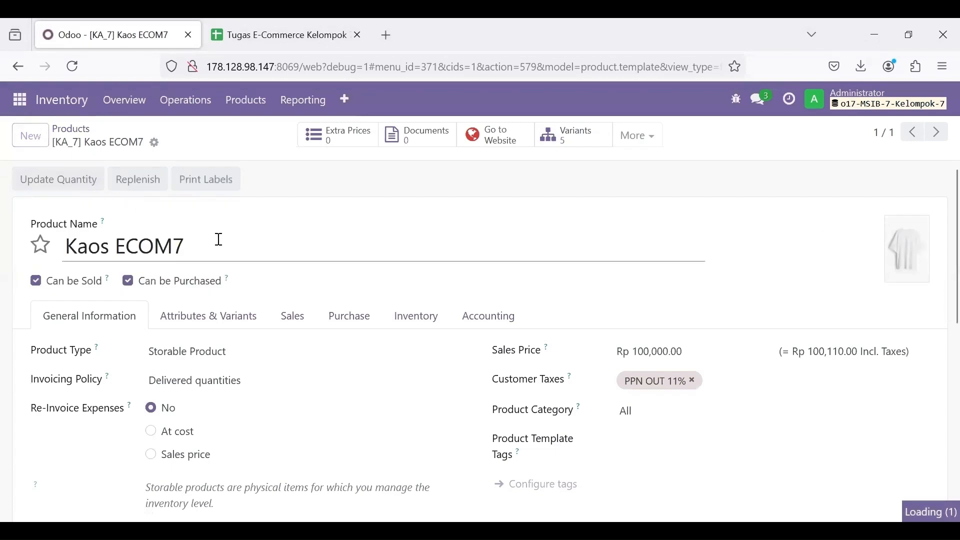
{"action": "left_click", "coordinate": [354, 286]}
{"action": "left_click", "coordinate": [378, 395]}
{"action": "key", "text": "Tab"}
{"action": "type", "text": "5"}
{"action": "left_click", "coordinate": [136, 372]}
{"action": "scroll", "coordinate": [281, 372], "scroll_direction": "down", "scroll_amount": 3}
{"action": "scroll", "coordinate": [281, 372], "scroll_direction": "up", "scroll_amount": 3}
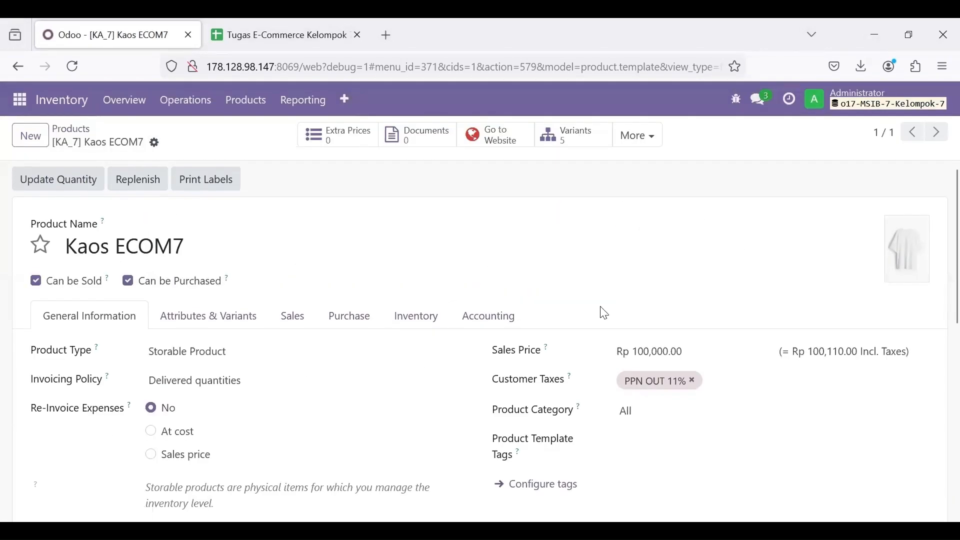
Step: Publish Kaos ECOM7 on the website and set invoicing to Ordered quantities
{"action": "left_click", "coordinate": [484, 143]}
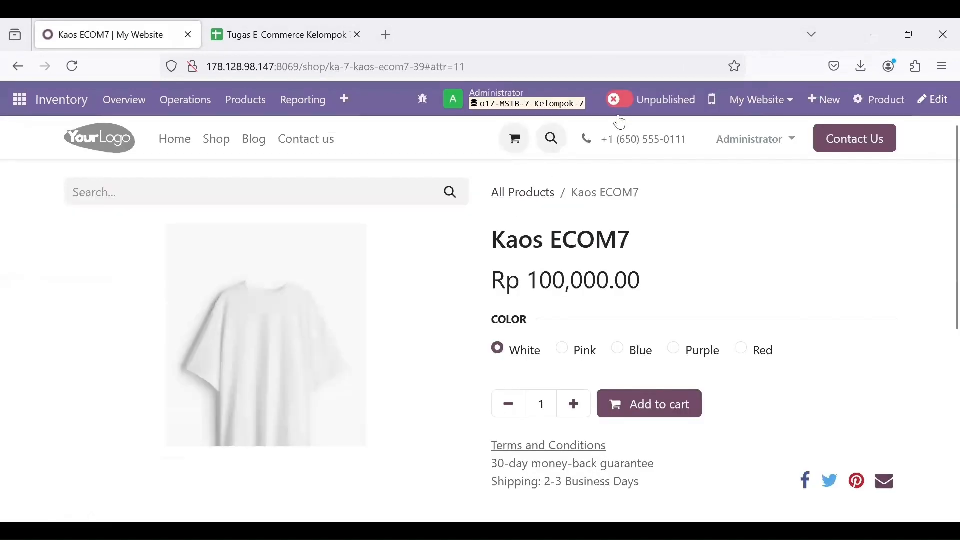
{"action": "left_click", "coordinate": [622, 102]}
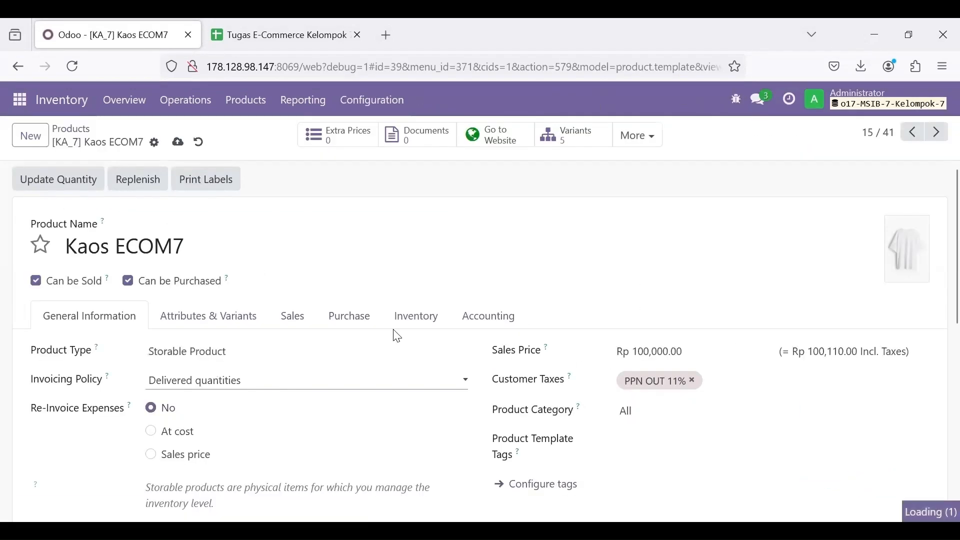
{"action": "left_click", "coordinate": [239, 382]}
{"action": "left_click", "coordinate": [244, 402]}
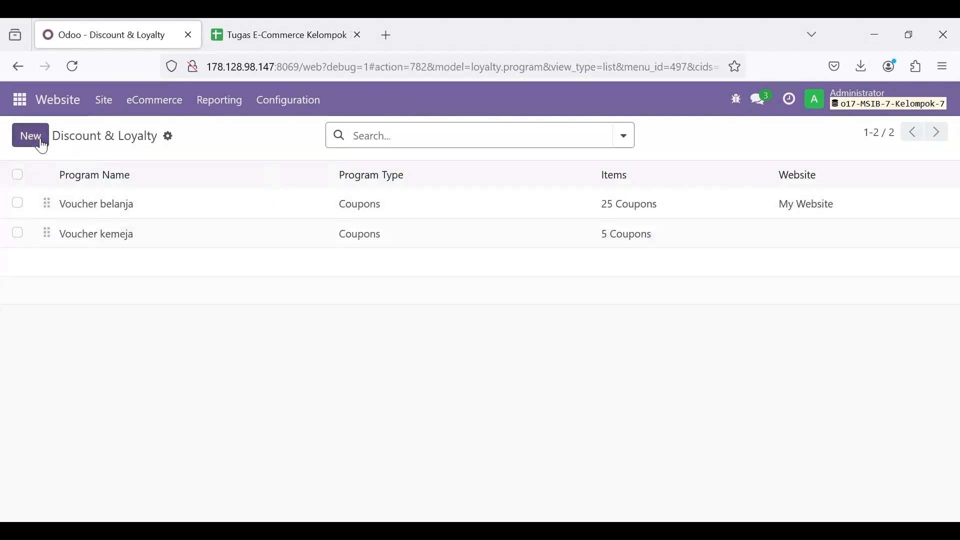
Step: Start a new program named EVERYDAYCHIC, copied from the spreadsheet, and make it a Coupons program
{"action": "left_click", "coordinate": [43, 142]}
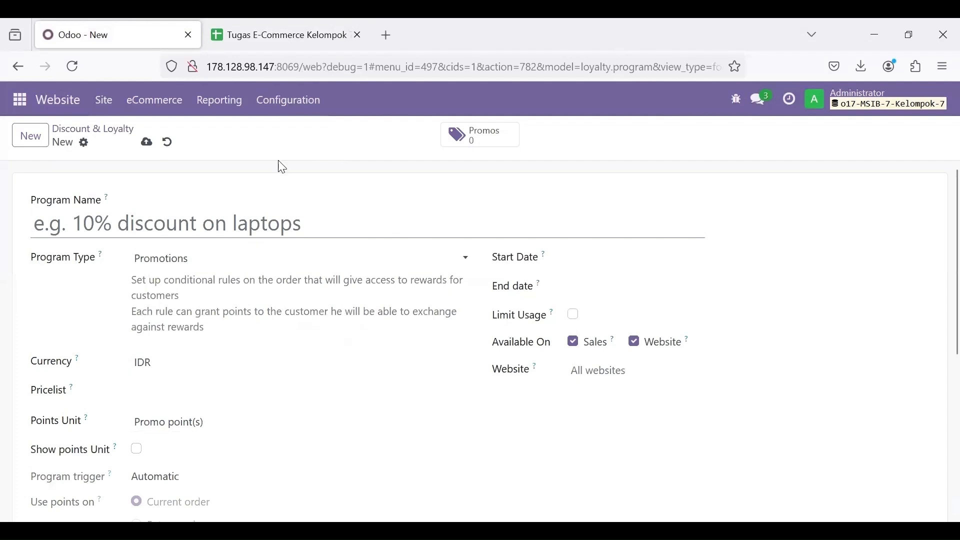
{"action": "left_click", "coordinate": [295, 20]}
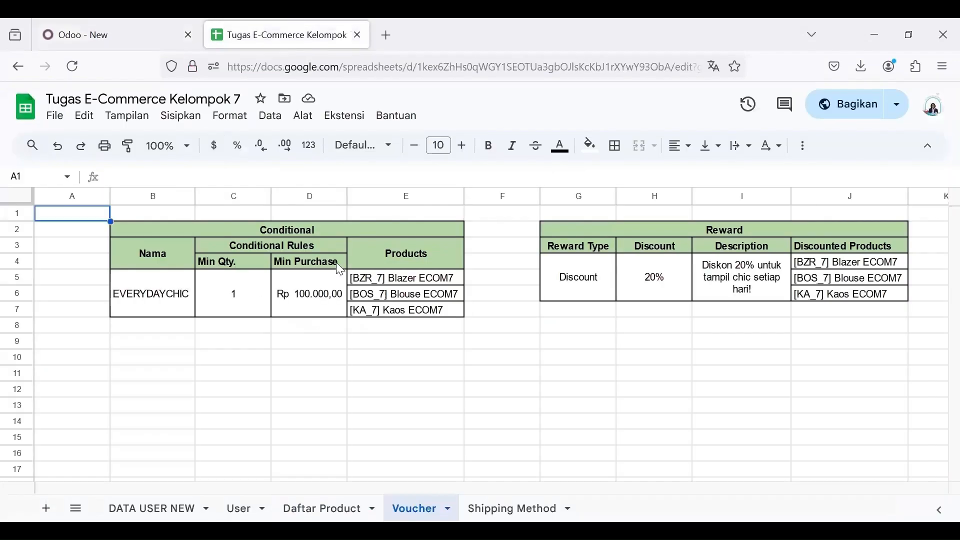
{"action": "left_click", "coordinate": [162, 297]}
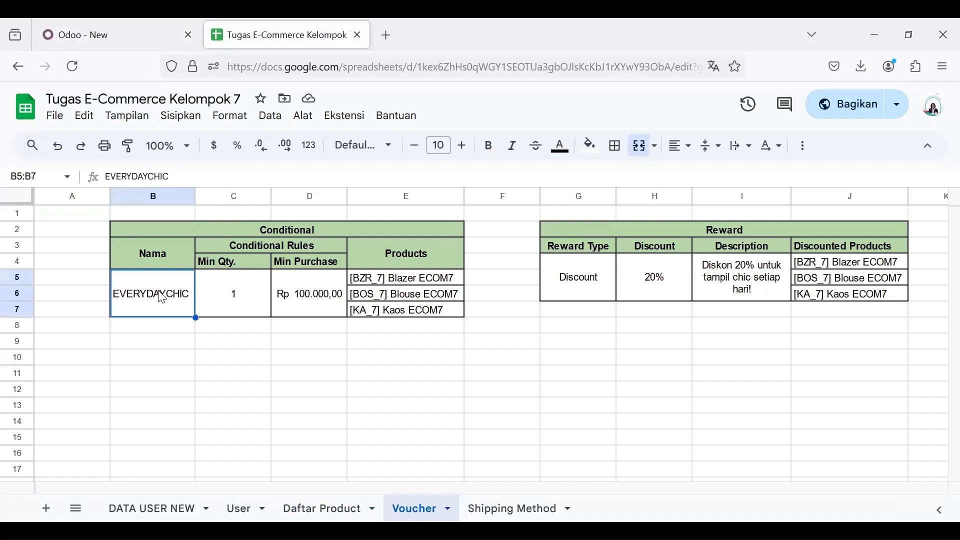
{"action": "left_click", "coordinate": [187, 179]}
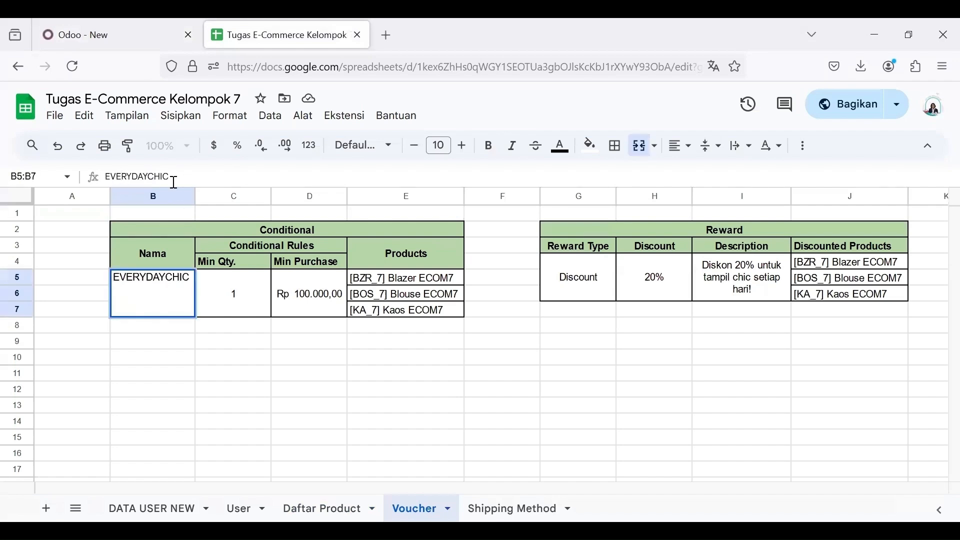
{"action": "left_click_drag", "start_coordinate": [175, 177], "coordinate": [102, 184]}
{"action": "key", "text": "ctrl+c"}
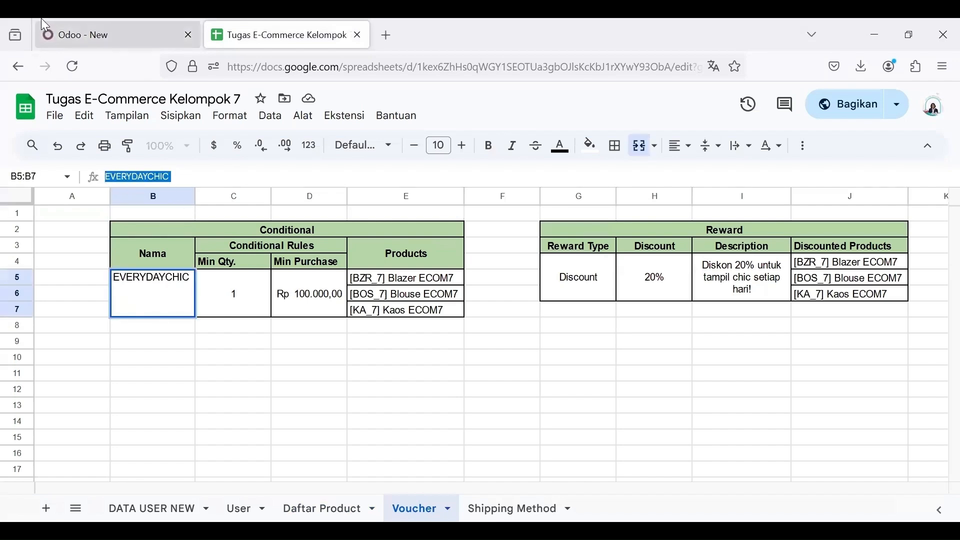
{"action": "left_click", "coordinate": [77, 30]}
{"action": "key", "text": "ctrl+v"}
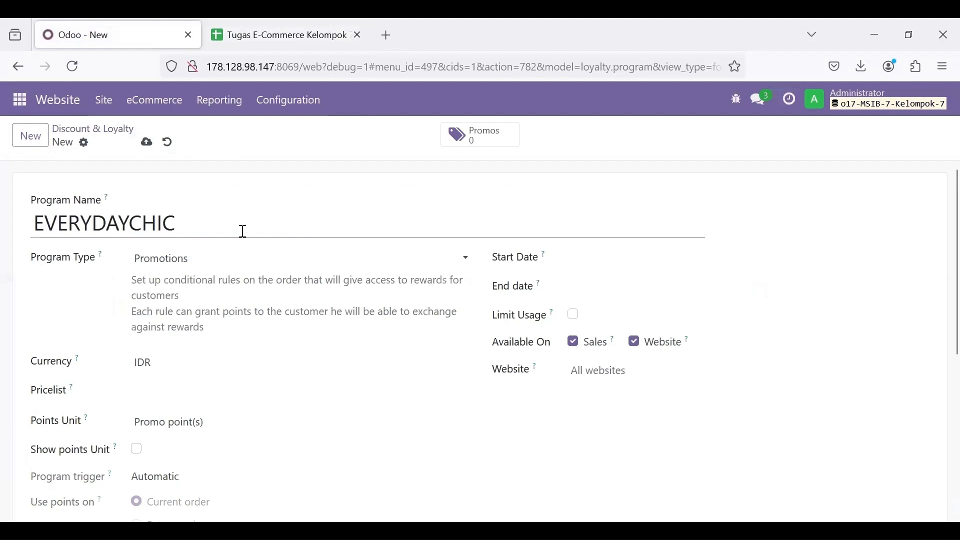
{"action": "scroll", "coordinate": [398, 326], "scroll_direction": "down", "scroll_amount": 1}
{"action": "left_click", "coordinate": [250, 244]}
{"action": "left_click", "coordinate": [236, 259]}
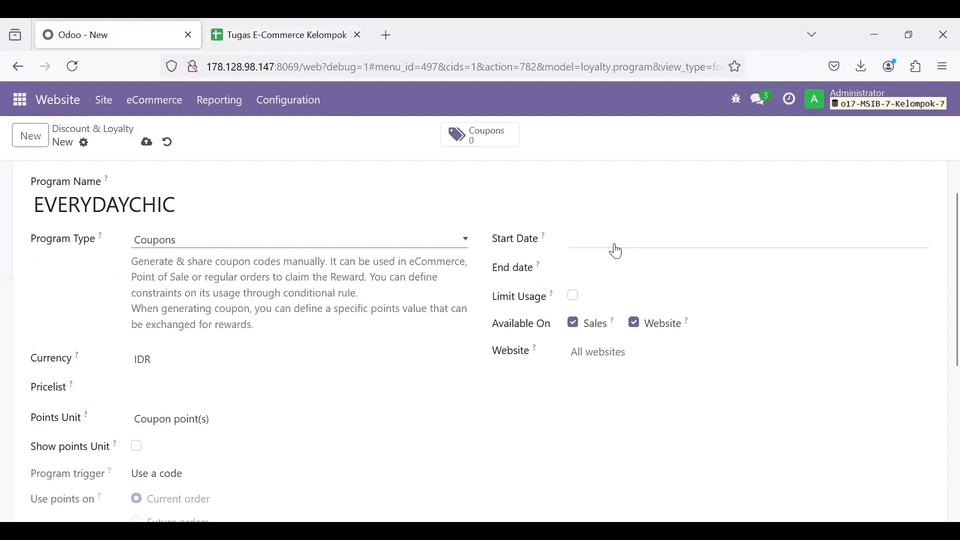
Step: Set the program's validity from 11/09/2024 to 12/09/2024
{"action": "left_click", "coordinate": [598, 246]}
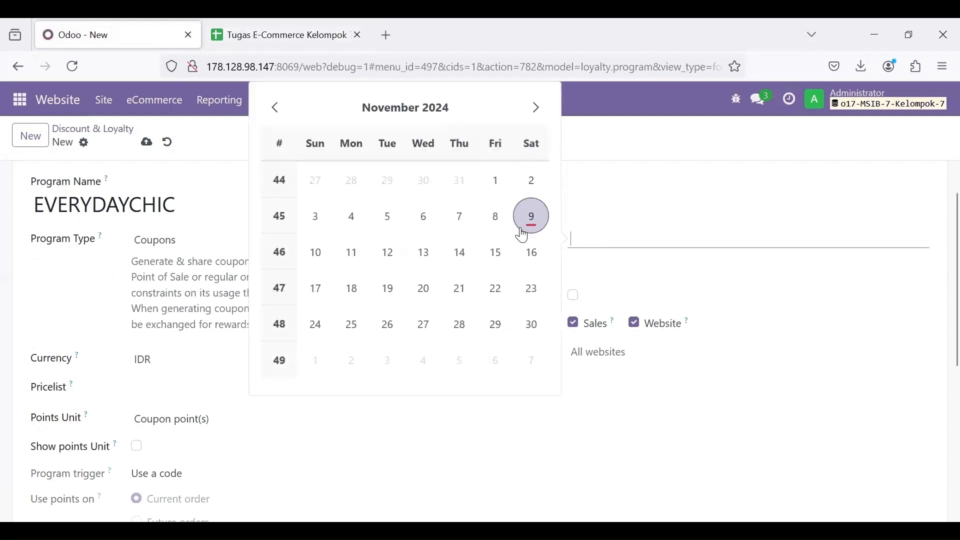
{"action": "left_click", "coordinate": [531, 217]}
{"action": "left_click", "coordinate": [575, 273]}
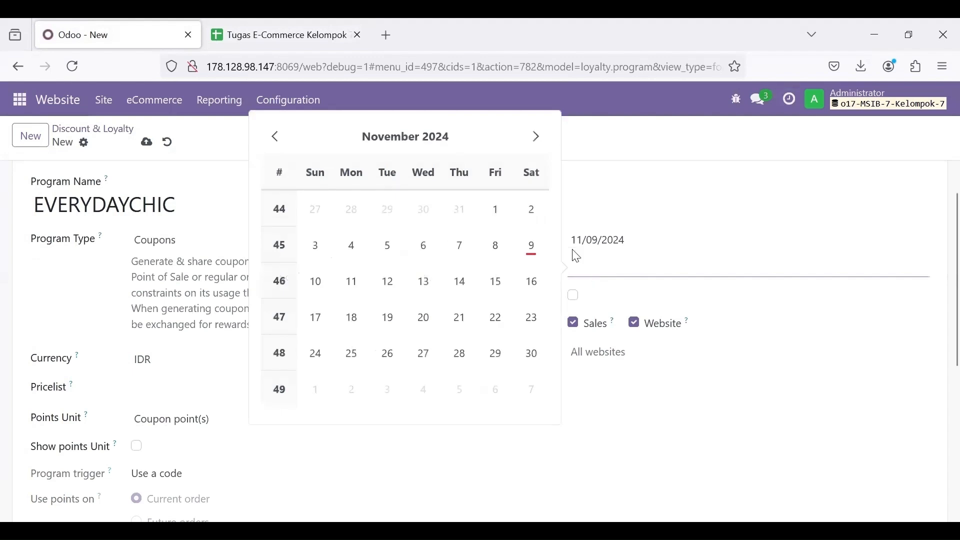
{"action": "left_click", "coordinate": [537, 137]}
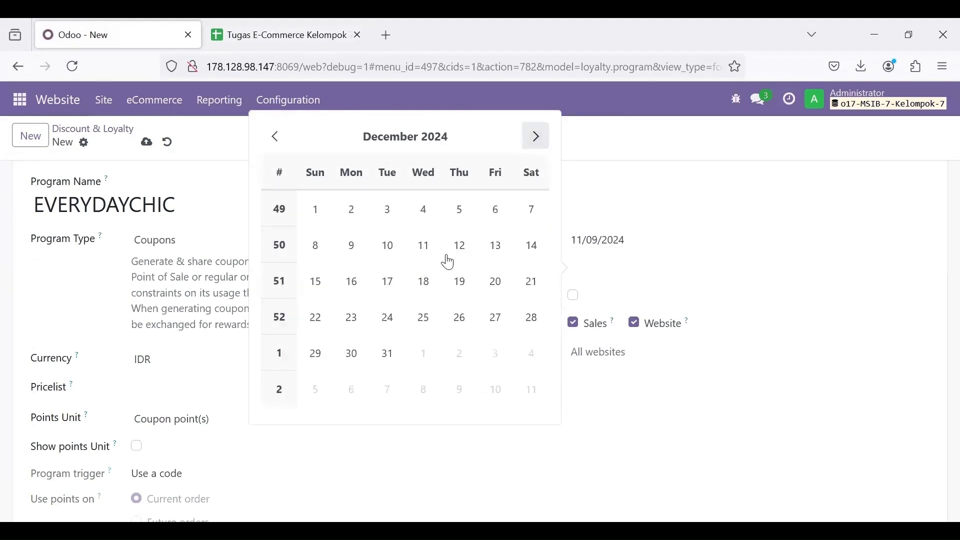
{"action": "left_click", "coordinate": [351, 245]}
{"action": "scroll", "coordinate": [635, 209], "scroll_direction": "down", "scroll_amount": 2}
{"action": "scroll", "coordinate": [633, 208], "scroll_direction": "down", "scroll_amount": 2}
{"action": "scroll", "coordinate": [635, 203], "scroll_direction": "up", "scroll_amount": 3}
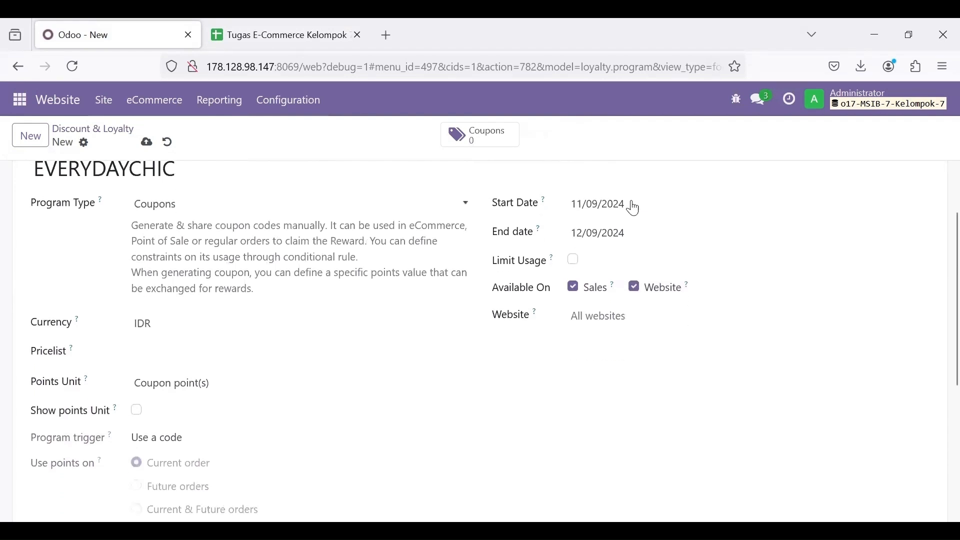
{"action": "scroll", "coordinate": [607, 315], "scroll_direction": "down", "scroll_amount": 6}
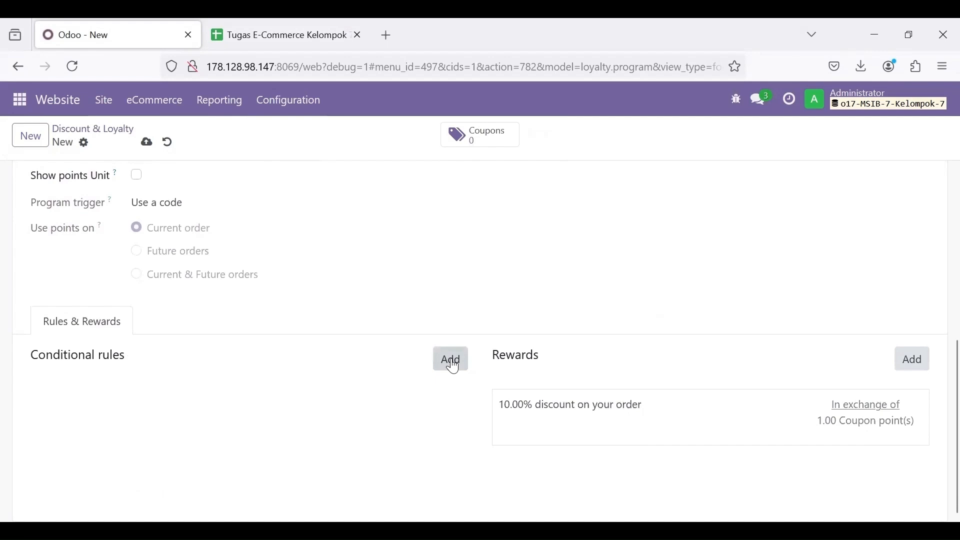
Step: Add a conditional rule with a Rp 100,000 minimum purchase, tax excluded
{"action": "left_click", "coordinate": [452, 364]}
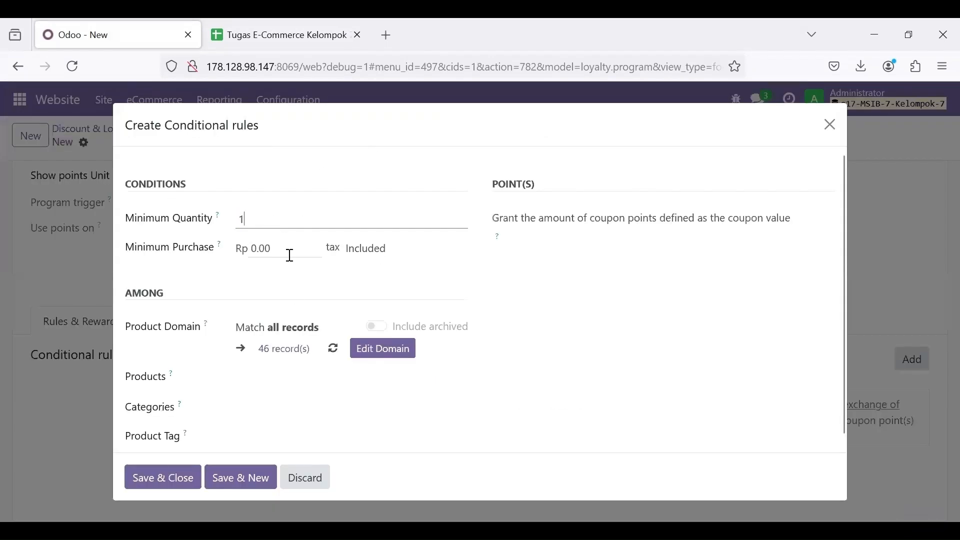
{"action": "mouse_move", "coordinate": [297, 24]}
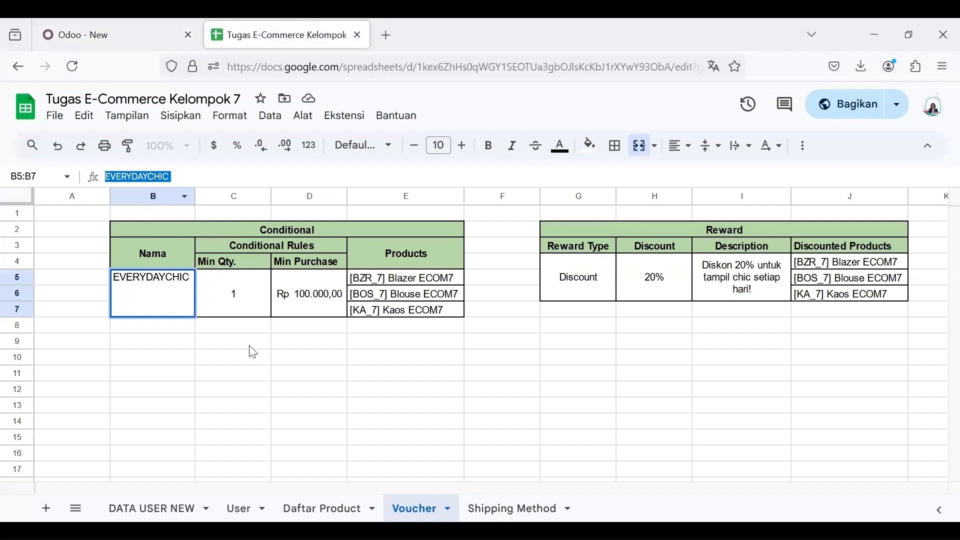
{"action": "left_click", "coordinate": [250, 346]}
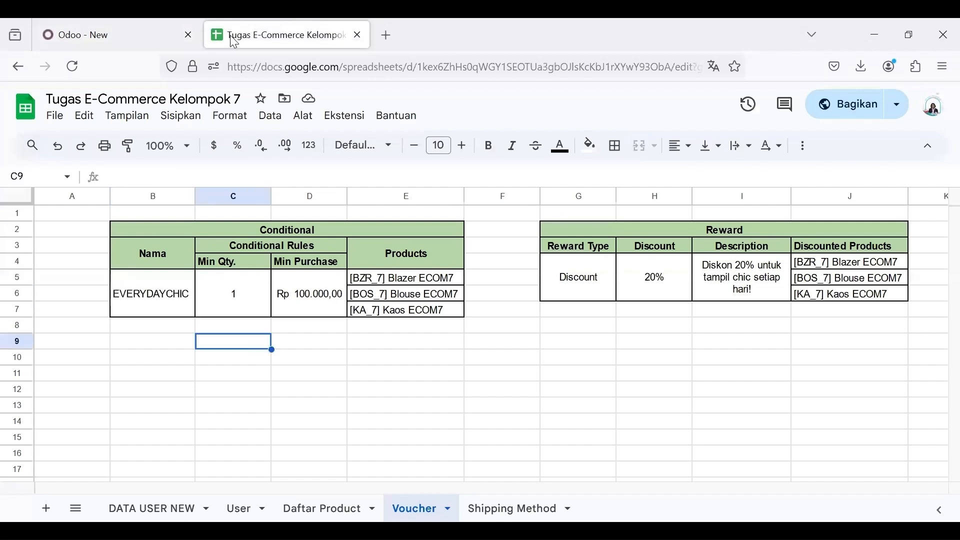
{"action": "left_click", "coordinate": [141, 33]}
{"action": "left_click", "coordinate": [294, 253]}
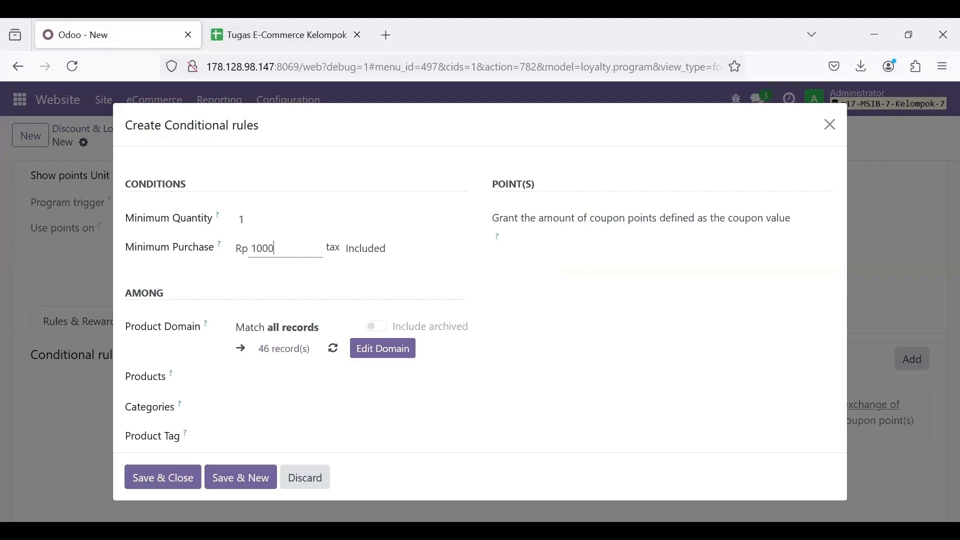
{"action": "left_click", "coordinate": [361, 248]}
{"action": "left_click", "coordinate": [376, 292]}
{"action": "scroll", "coordinate": [552, 323], "scroll_direction": "down", "scroll_amount": 1}
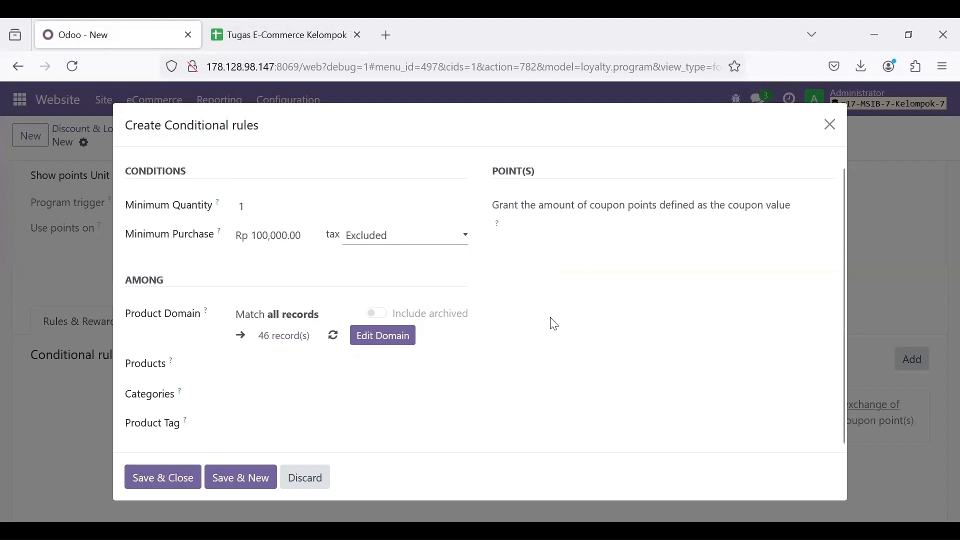
Step: Limit the rule to Blazer ECOM7 (White, Black) and [BOS 7] Blouse ECOM7
{"action": "left_click", "coordinate": [271, 364]}
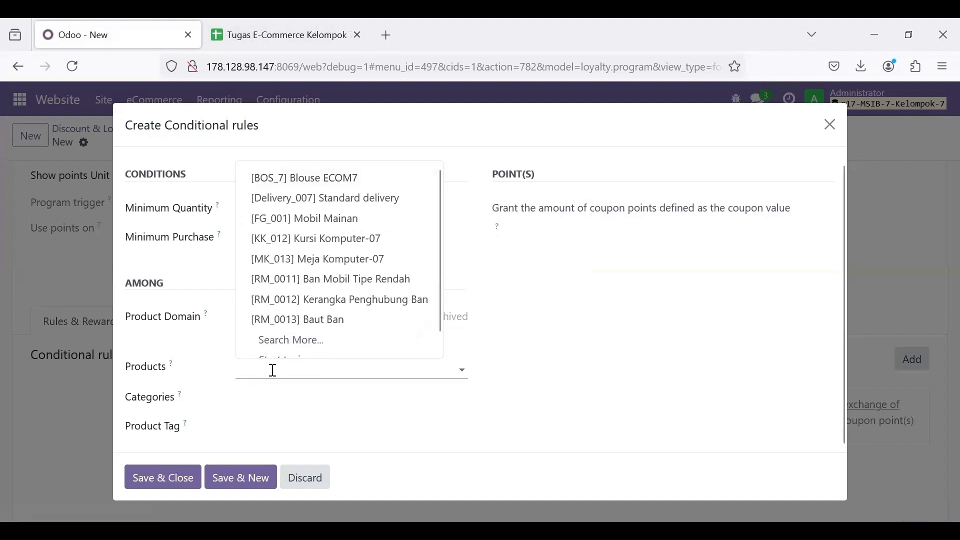
{"action": "type", "text": "Blazer"}
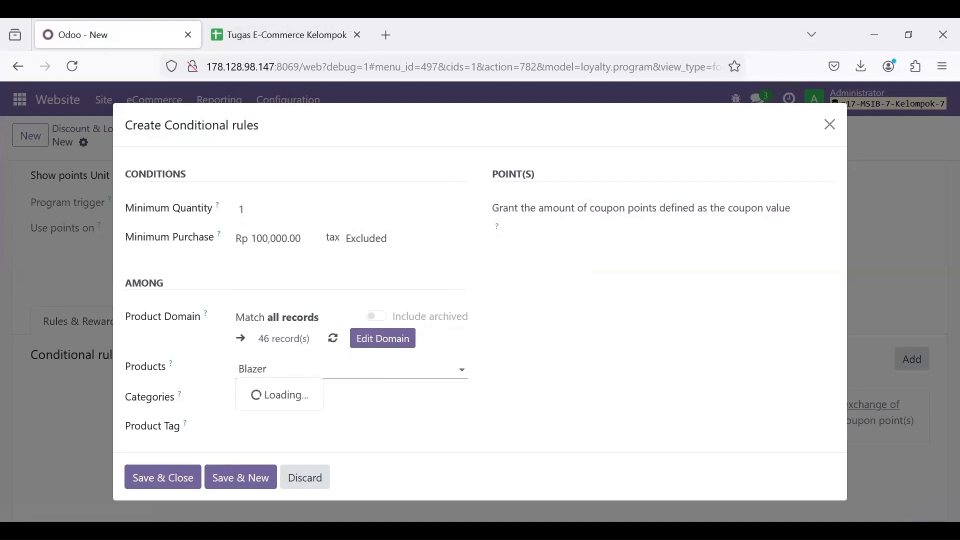
{"action": "left_click", "coordinate": [310, 394]}
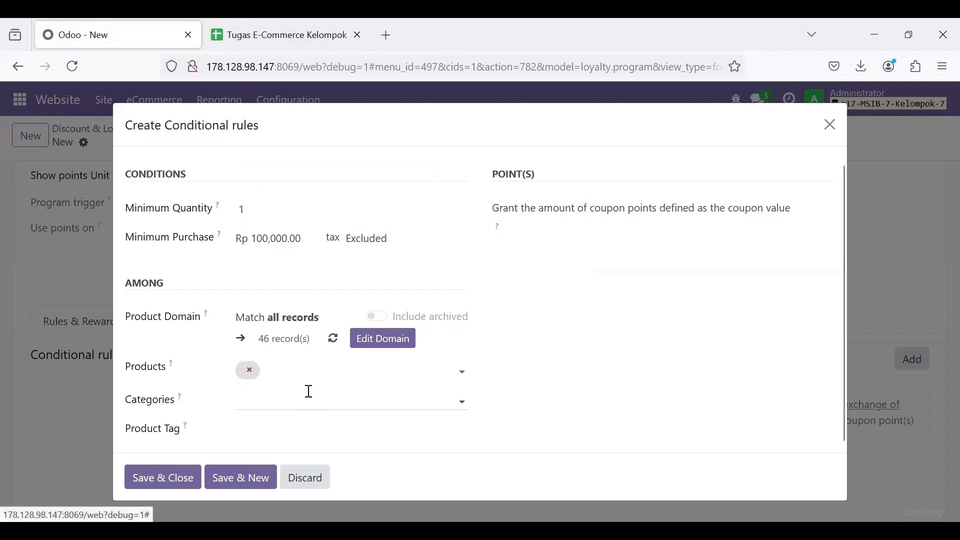
{"action": "type", "text": "Blazer"}
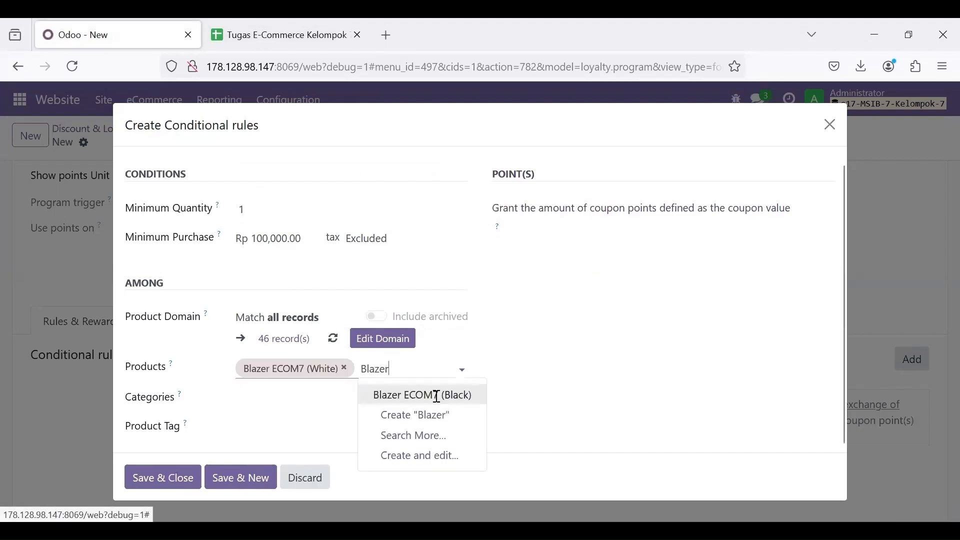
{"action": "left_click", "coordinate": [431, 395]}
{"action": "type", "text": "Blouse"}
{"action": "left_click", "coordinate": [414, 412]}
Step: Add the Kaos ECOM7 Pink, Blue, Purple, Red and White variants, then save the rule
{"action": "type", "text": "Kaos"}
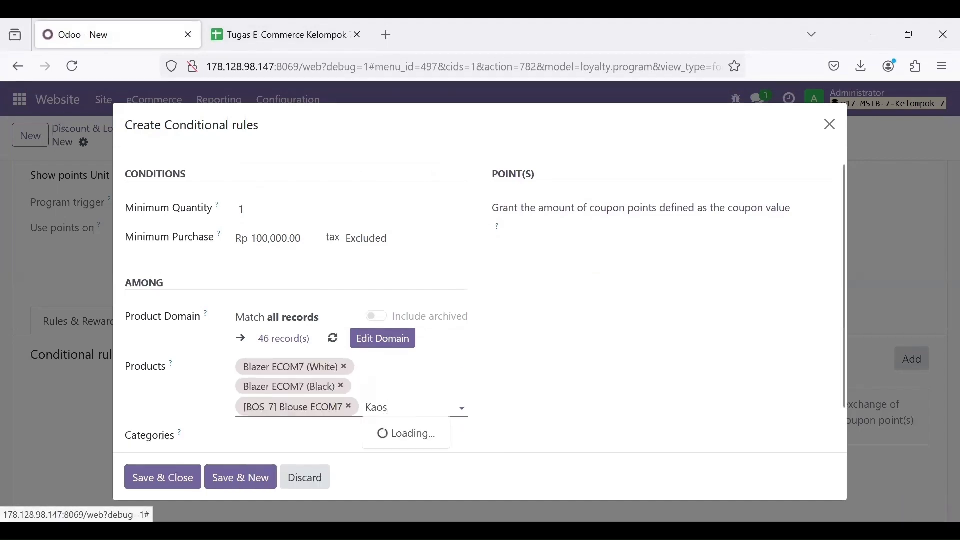
{"action": "left_click", "coordinate": [428, 300]}
{"action": "type", "text": "Kaos"}
{"action": "left_click", "coordinate": [442, 282]}
{"action": "type", "text": "Kaos"}
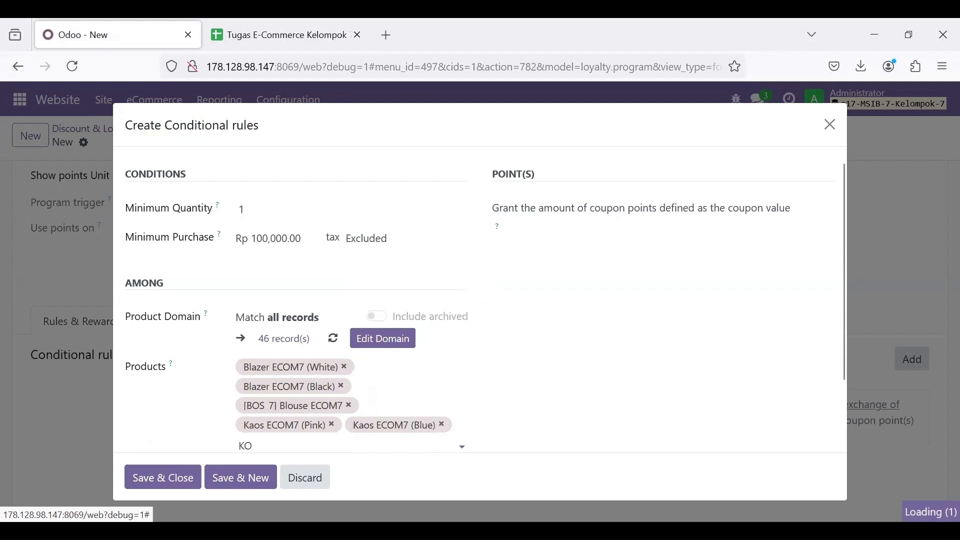
{"action": "left_click", "coordinate": [300, 318]}
{"action": "type", "text": "Kaos"}
{"action": "left_click", "coordinate": [459, 335]}
{"action": "type", "text": "Kaos"}
{"action": "key", "text": "Return"}
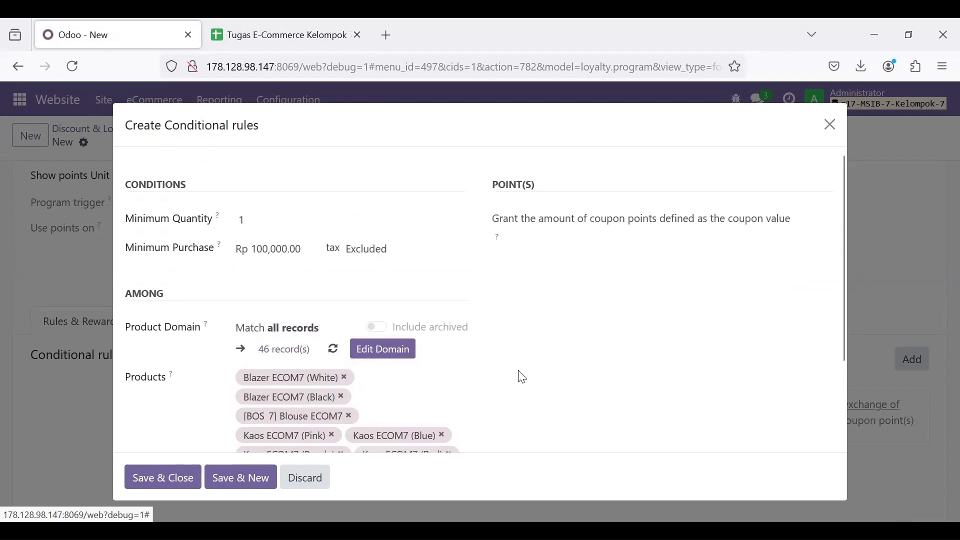
{"action": "scroll", "coordinate": [350, 302], "scroll_direction": "up", "scroll_amount": 2}
{"action": "scroll", "coordinate": [431, 388], "scroll_direction": "down", "scroll_amount": 3}
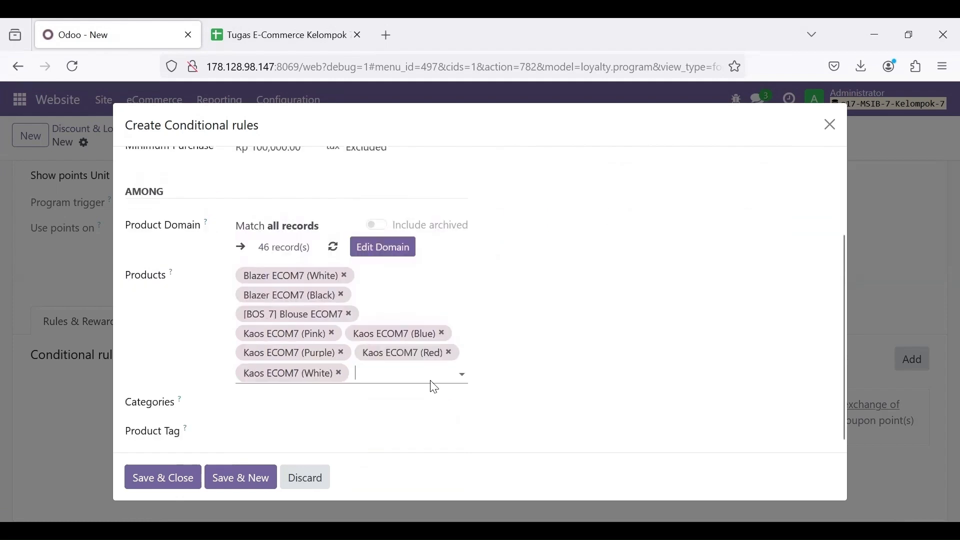
{"action": "left_click", "coordinate": [180, 475]}
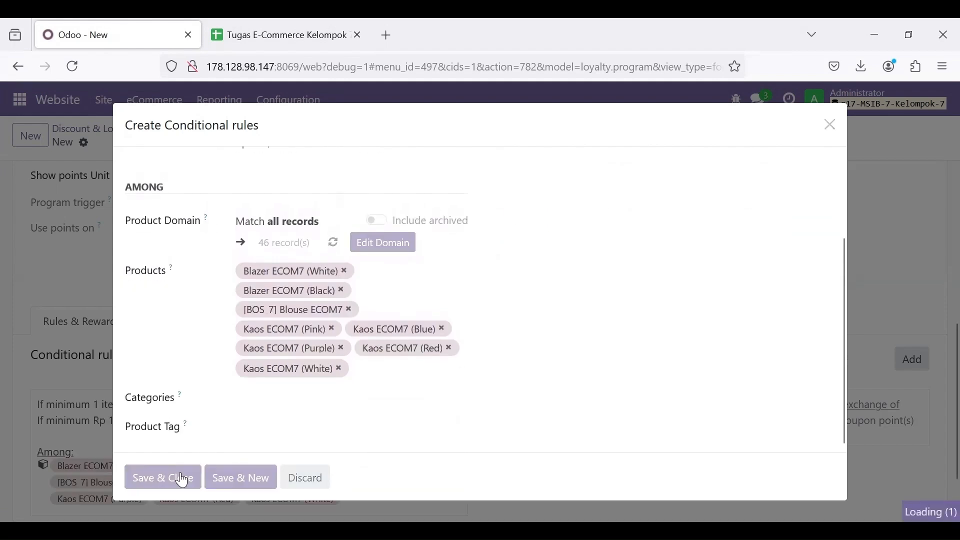
{"action": "scroll", "coordinate": [423, 444], "scroll_direction": "down", "scroll_amount": 2}
{"action": "scroll", "coordinate": [482, 369], "scroll_direction": "up", "scroll_amount": 1}
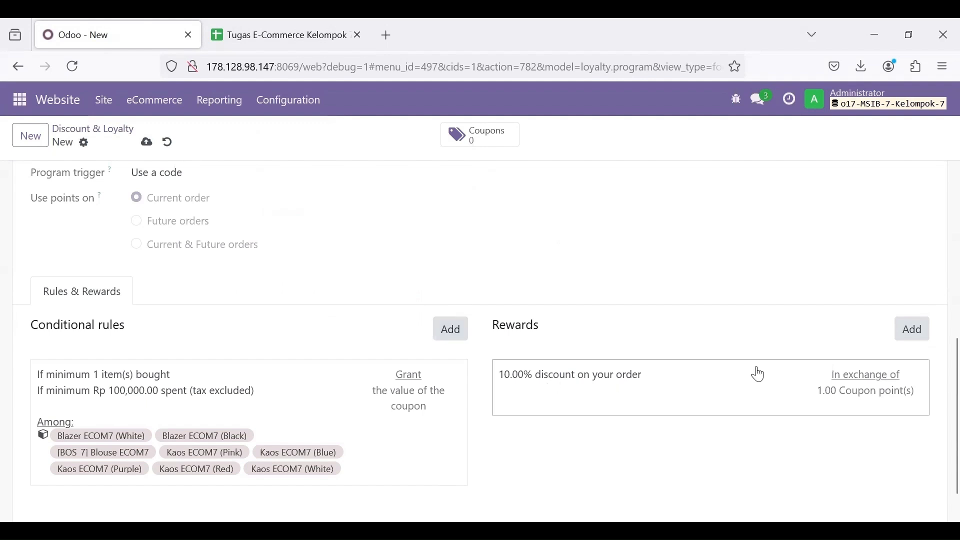
Step: Change the reward to a 20% Discount on the order
{"action": "left_click", "coordinate": [589, 392]}
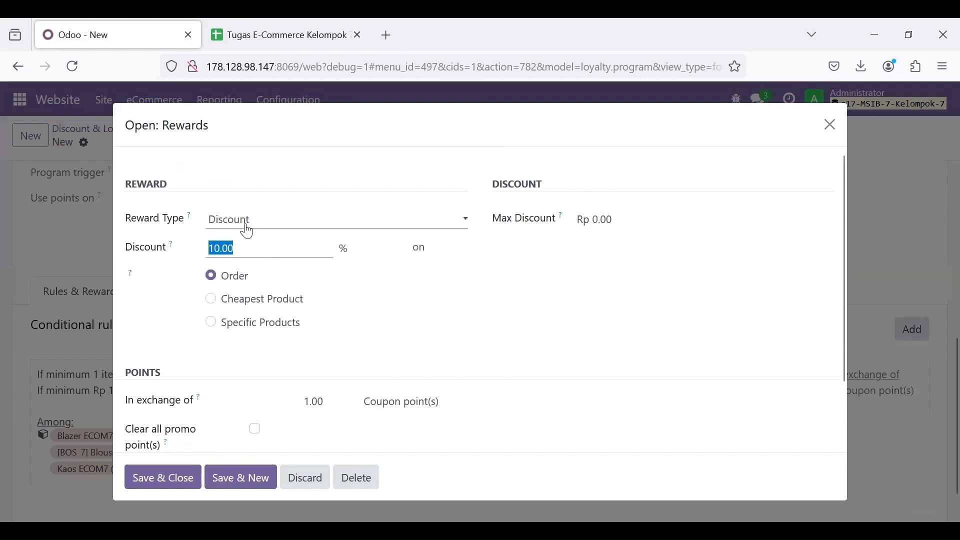
{"action": "left_click", "coordinate": [248, 231]}
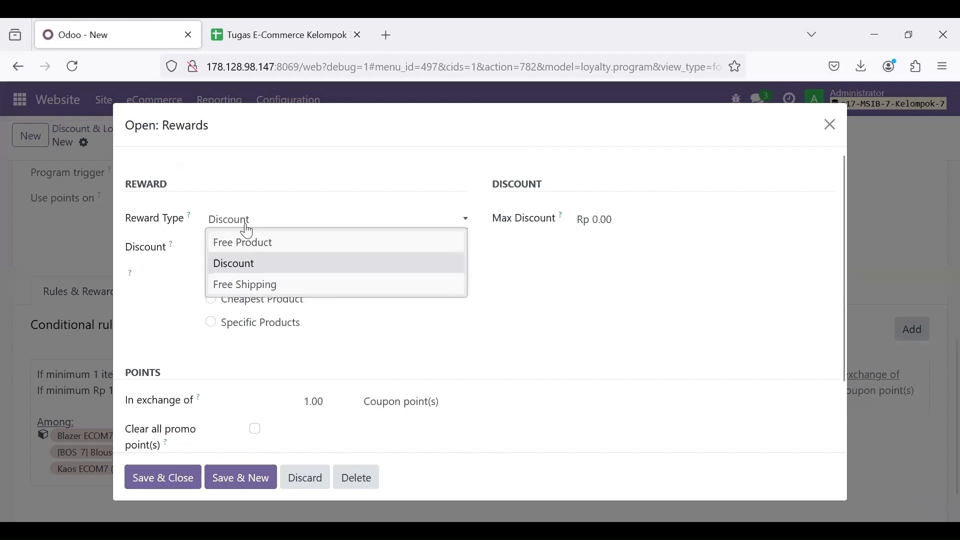
{"action": "left_click", "coordinate": [262, 264]}
{"action": "left_click", "coordinate": [246, 25]}
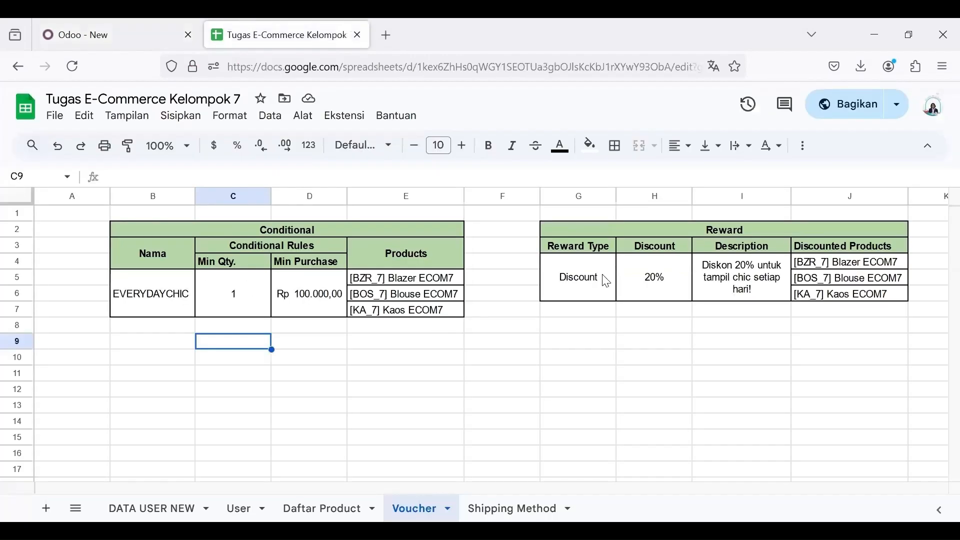
{"action": "scroll", "coordinate": [736, 325], "scroll_direction": "right", "scroll_amount": 3}
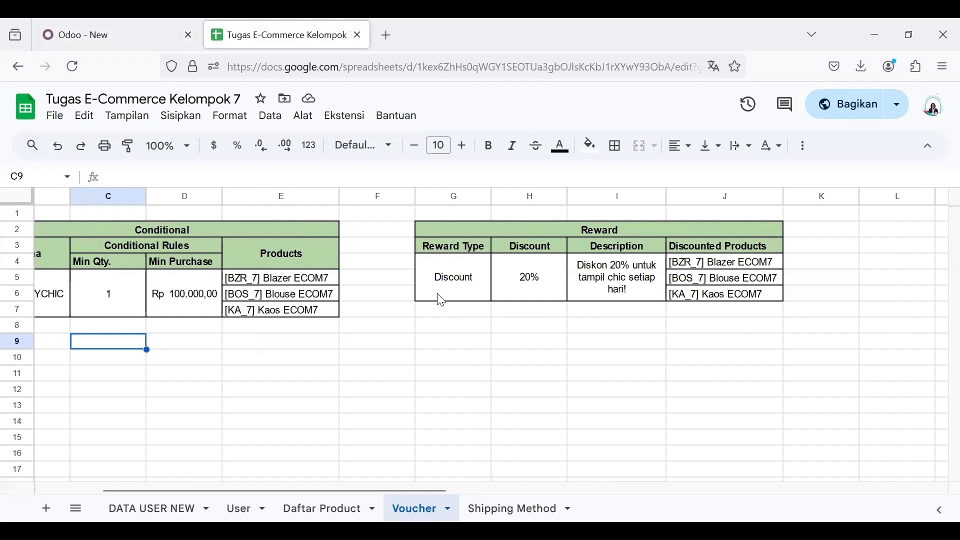
{"action": "left_click", "coordinate": [108, 20]}
{"action": "left_click", "coordinate": [249, 246]}
{"action": "type", "text": "20"}
{"action": "left_click", "coordinate": [414, 274]}
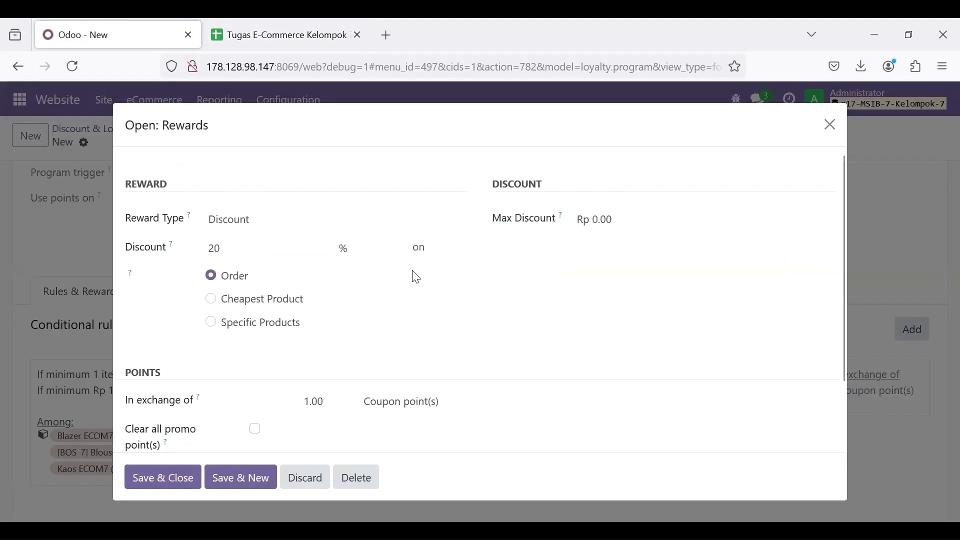
{"action": "scroll", "coordinate": [307, 295], "scroll_direction": "down", "scroll_amount": 3}
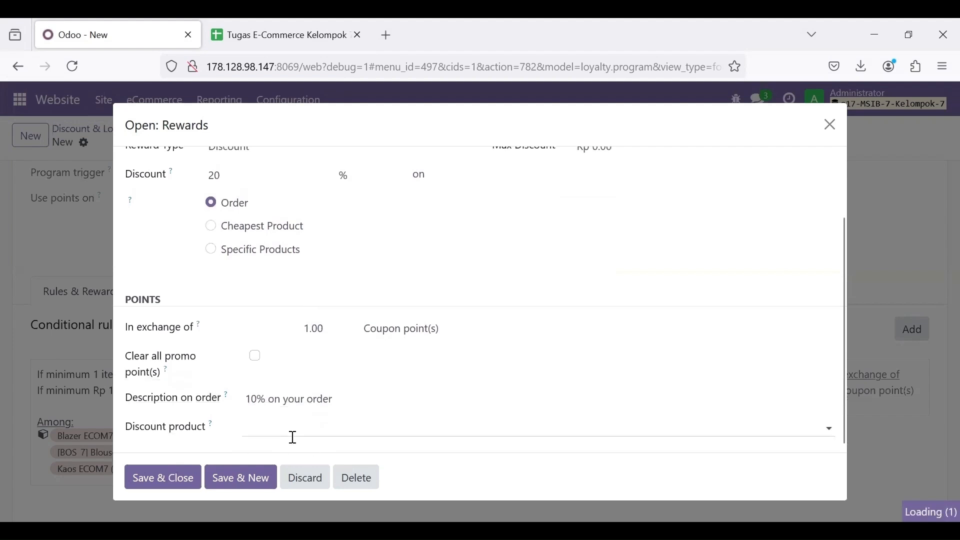
Step: Set the reward description to 'Diskon 20% untuk tampil chic setiap hari!' and save the reward
{"action": "left_click", "coordinate": [322, 398]}
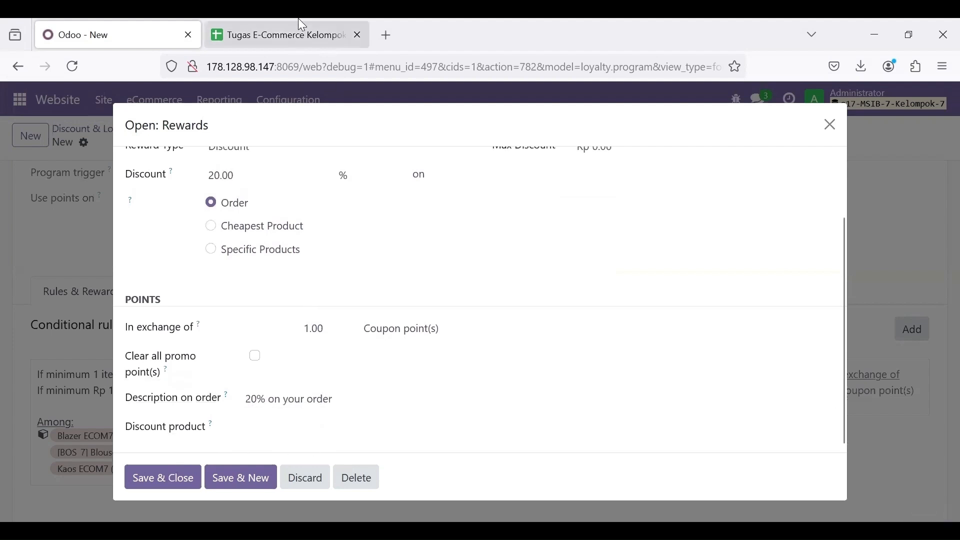
{"action": "left_click", "coordinate": [298, 26]}
{"action": "double_click", "coordinate": [613, 288]}
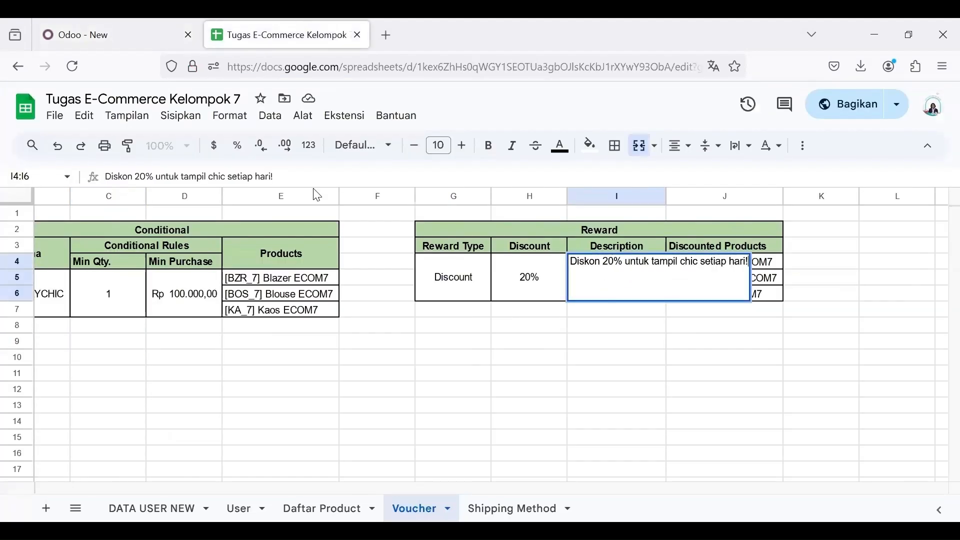
{"action": "left_click_drag", "start_coordinate": [282, 177], "coordinate": [80, 181]}
{"action": "key", "text": "ctrl+c"}
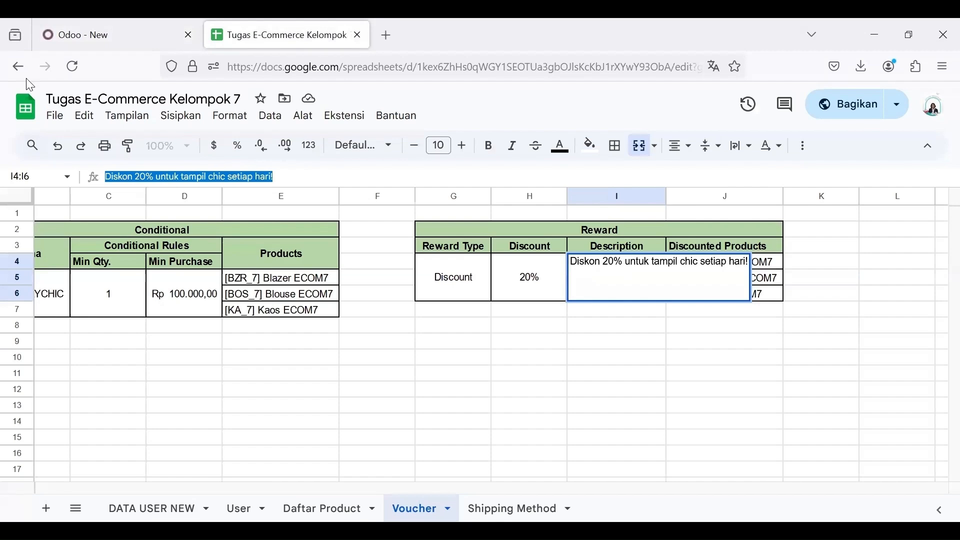
{"action": "left_click", "coordinate": [112, 27]}
{"action": "key", "text": "ctrl+a"}
{"action": "key", "text": "ctrl+v"}
{"action": "scroll", "coordinate": [538, 376], "scroll_direction": "up", "scroll_amount": 2}
{"action": "scroll", "coordinate": [536, 375], "scroll_direction": "down", "scroll_amount": 2}
{"action": "left_click", "coordinate": [167, 474]}
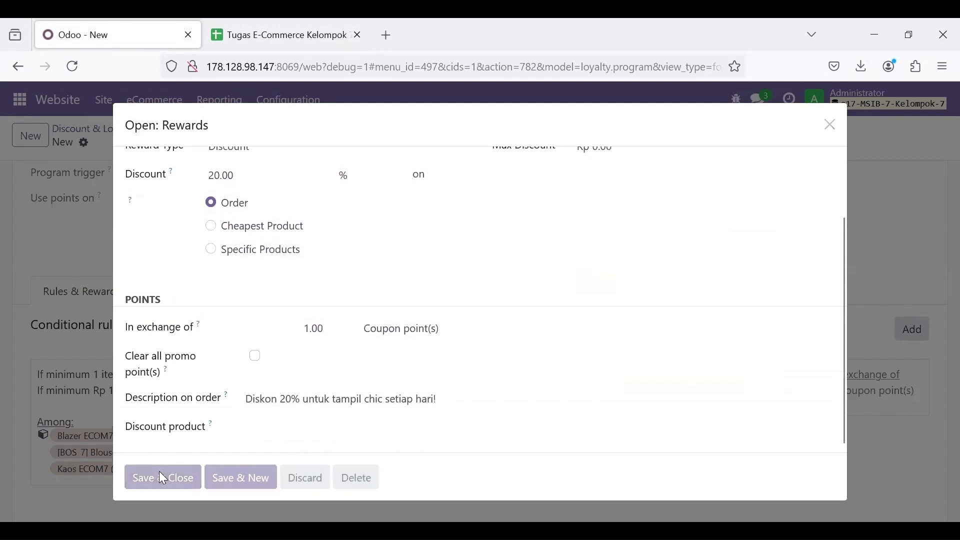
Step: Save the EVERYDAYCHIC coupon program
{"action": "scroll", "coordinate": [618, 413], "scroll_direction": "up", "scroll_amount": 1}
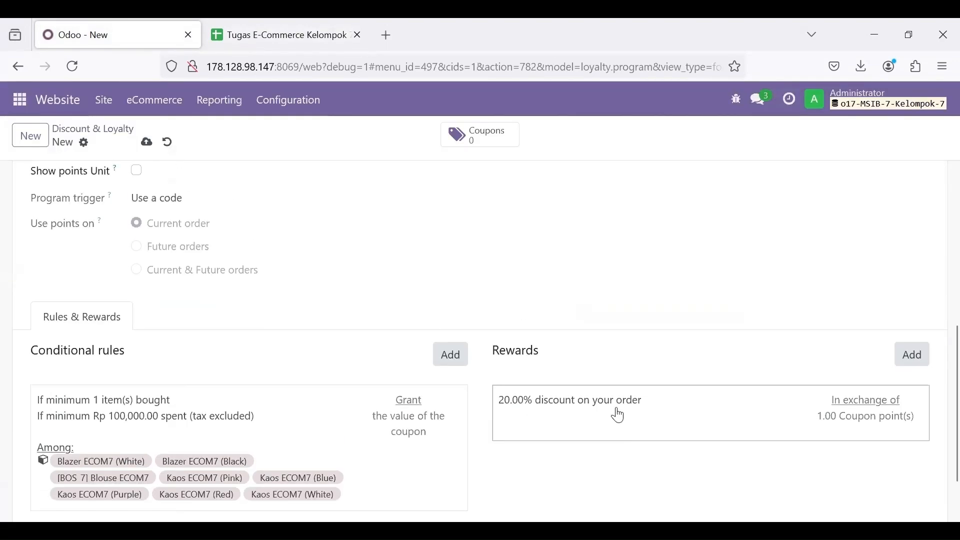
{"action": "scroll", "coordinate": [495, 388], "scroll_direction": "down", "scroll_amount": 2}
{"action": "scroll", "coordinate": [495, 388], "scroll_direction": "up", "scroll_amount": 6}
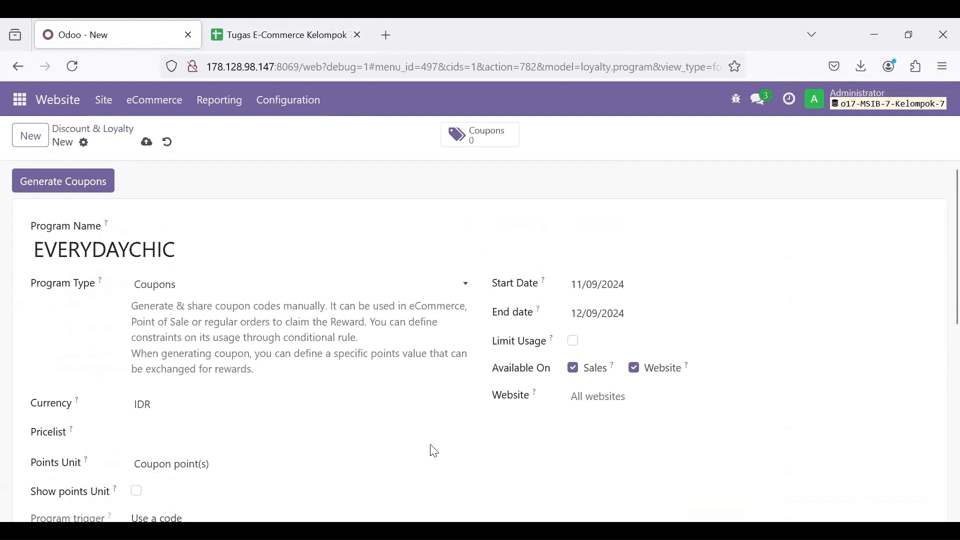
{"action": "left_click", "coordinate": [147, 144]}
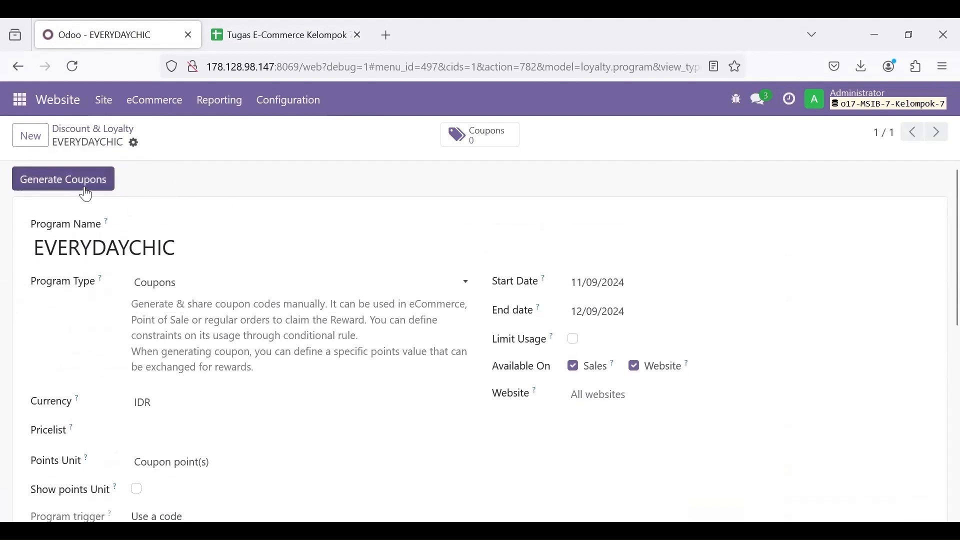
Step: Generate 10 coupons valid until 12/09/2024 and view the coupon list
{"action": "left_click", "coordinate": [83, 186]}
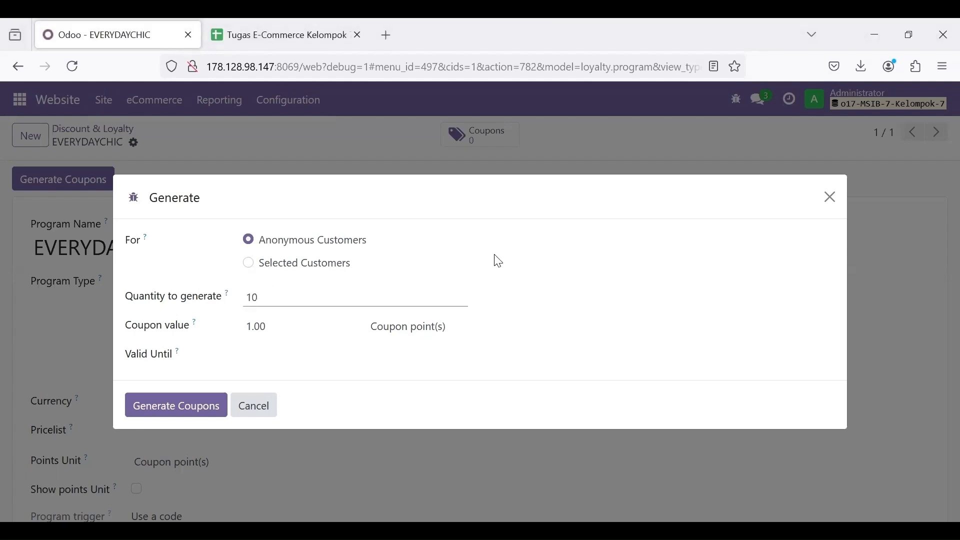
{"action": "left_click", "coordinate": [275, 365]}
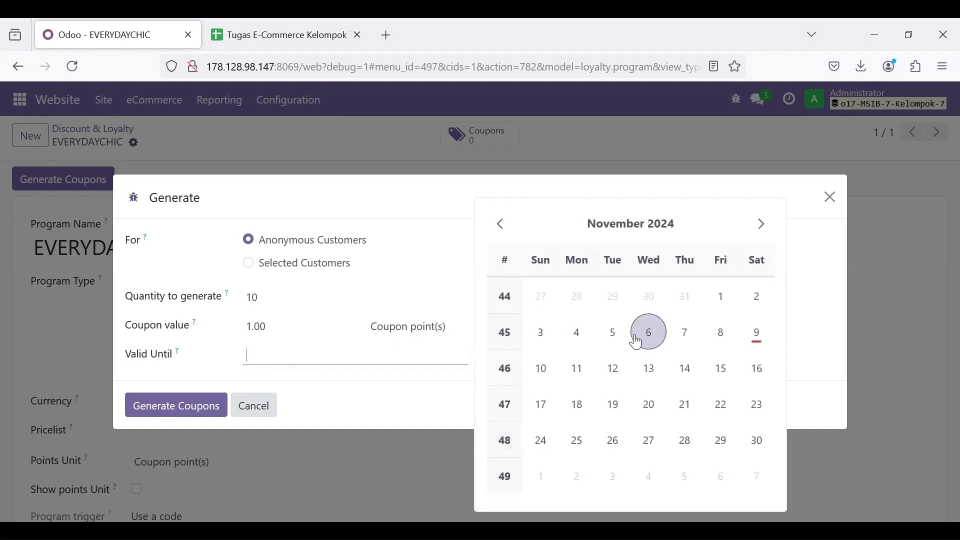
{"action": "left_click", "coordinate": [762, 224]}
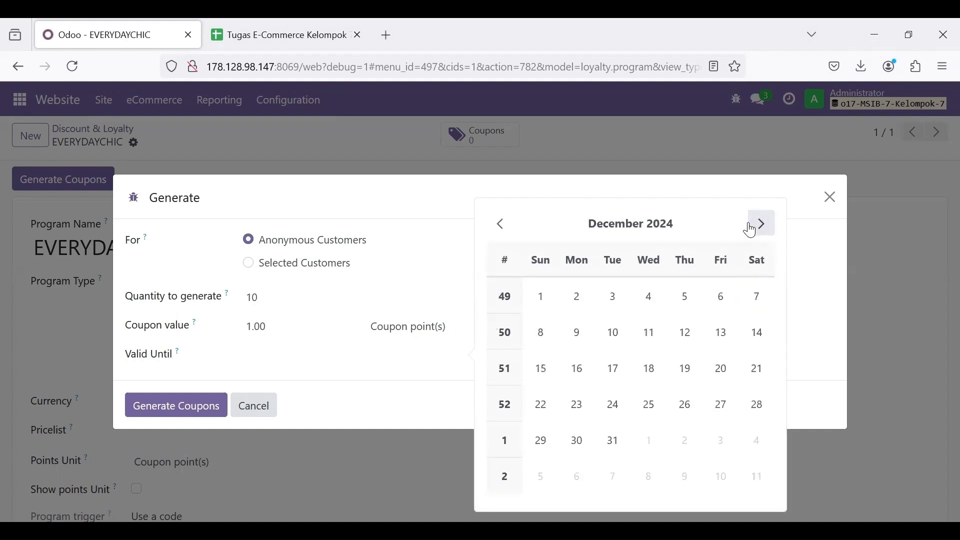
{"action": "left_click", "coordinate": [577, 333]}
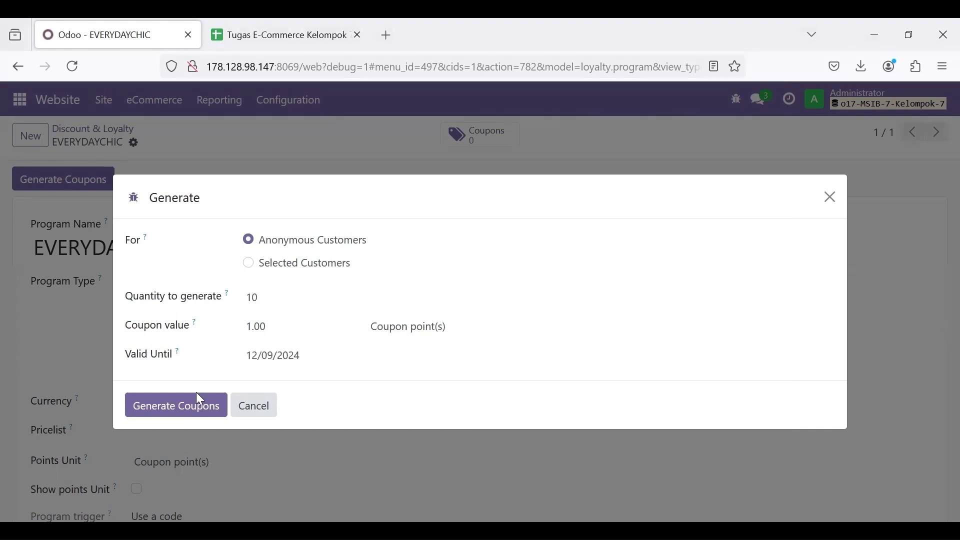
{"action": "left_click", "coordinate": [167, 411]}
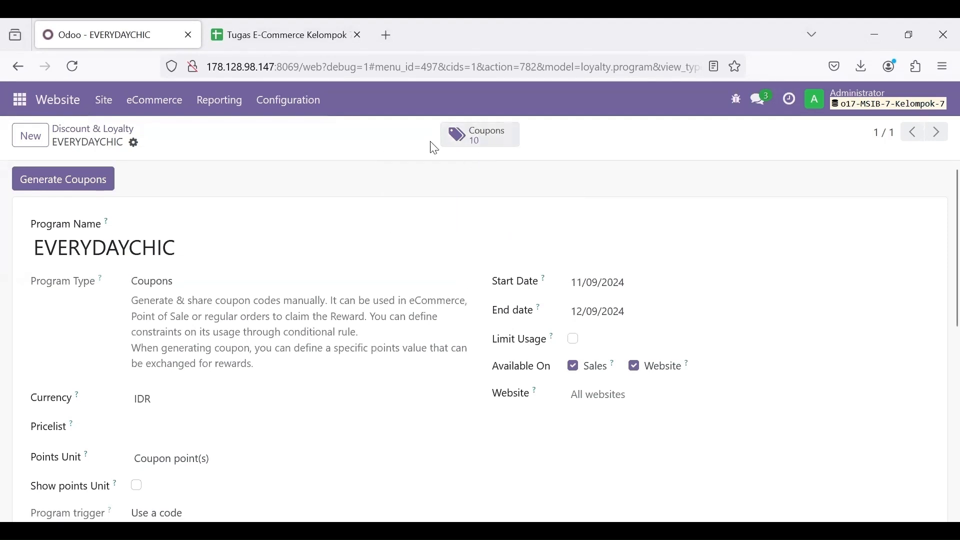
{"action": "left_click", "coordinate": [477, 144]}
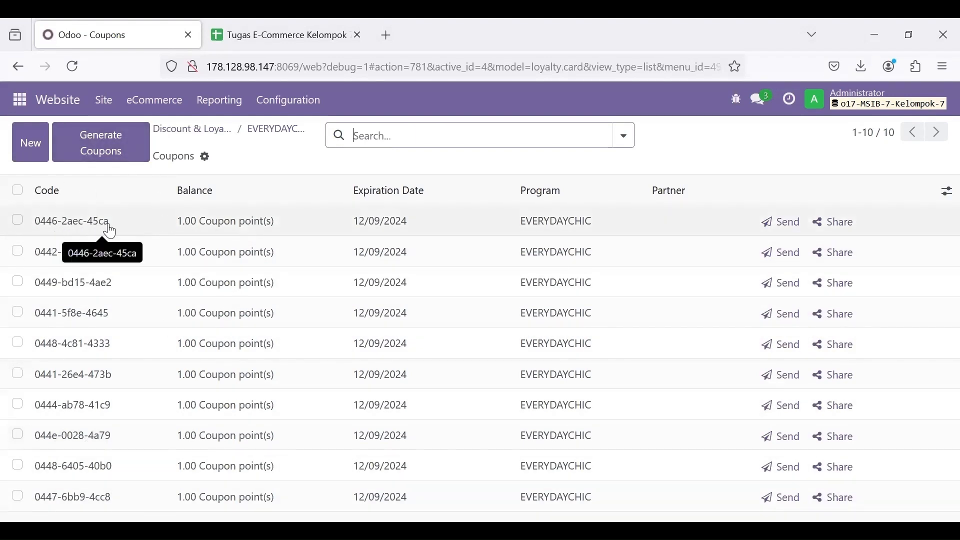
Step: Limit EVERYDAYCHIC to My Website, save it, and go to Configuration > Shipping Methods
{"action": "scroll", "coordinate": [472, 316], "scroll_direction": "down", "scroll_amount": 2}
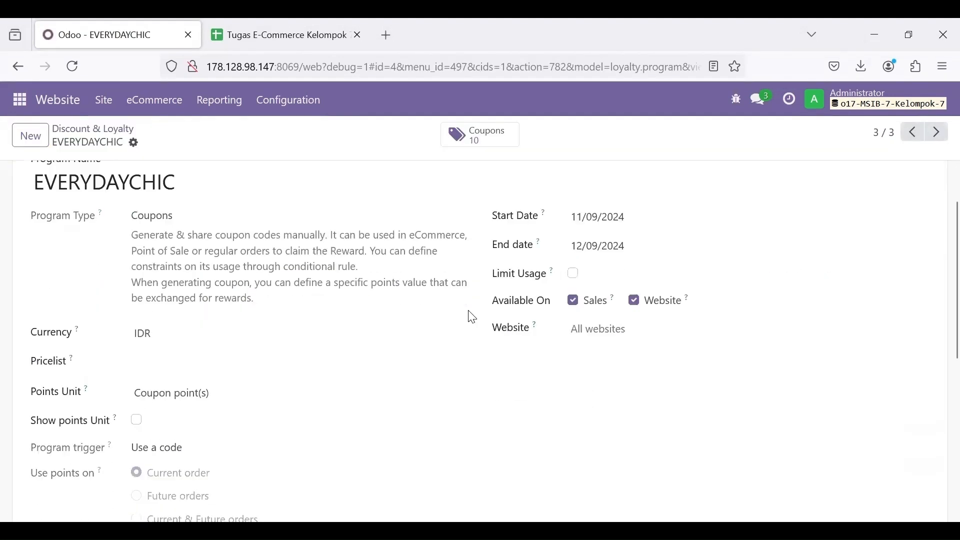
{"action": "left_click", "coordinate": [622, 329]}
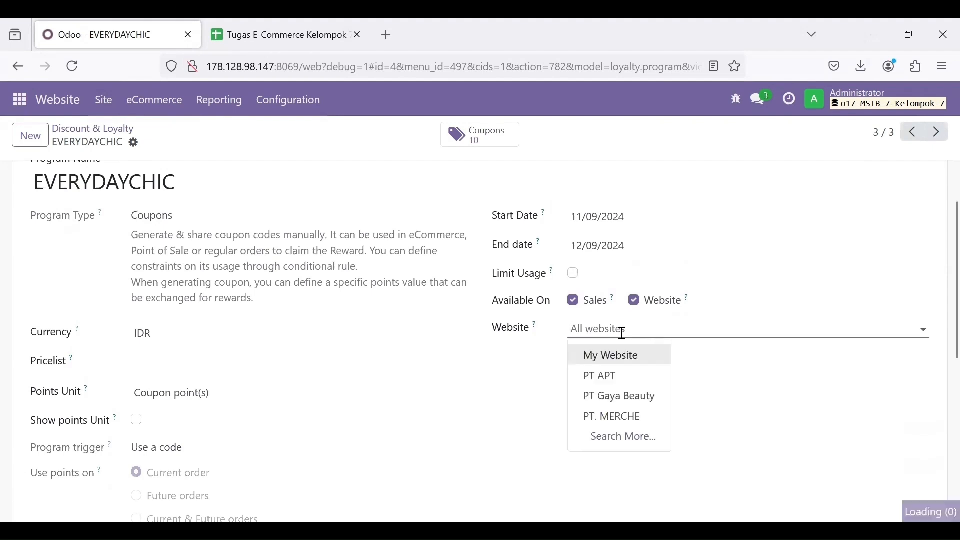
{"action": "left_click", "coordinate": [603, 356]}
{"action": "scroll", "coordinate": [450, 364], "scroll_direction": "up", "scroll_amount": 2}
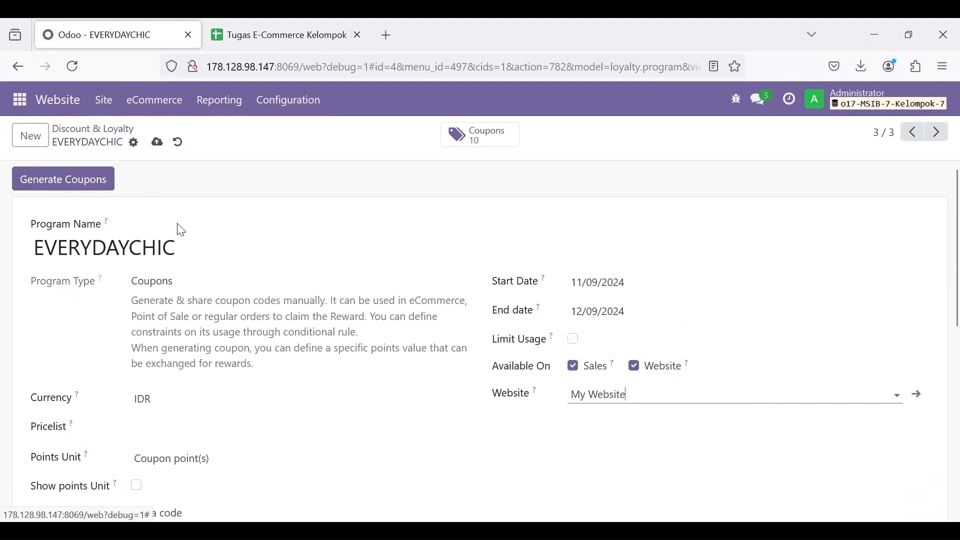
{"action": "left_click", "coordinate": [157, 142]}
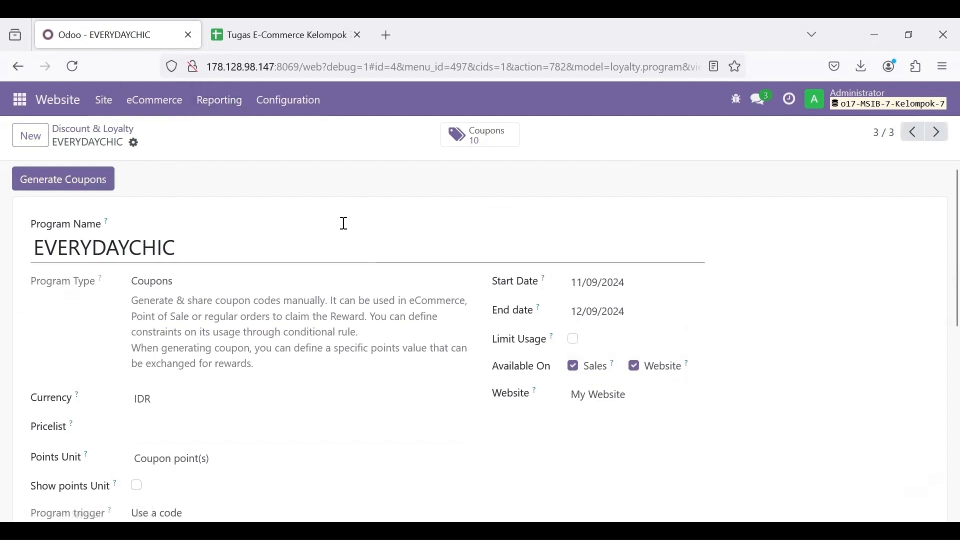
{"action": "left_click", "coordinate": [295, 110]}
{"action": "left_click", "coordinate": [312, 338]}
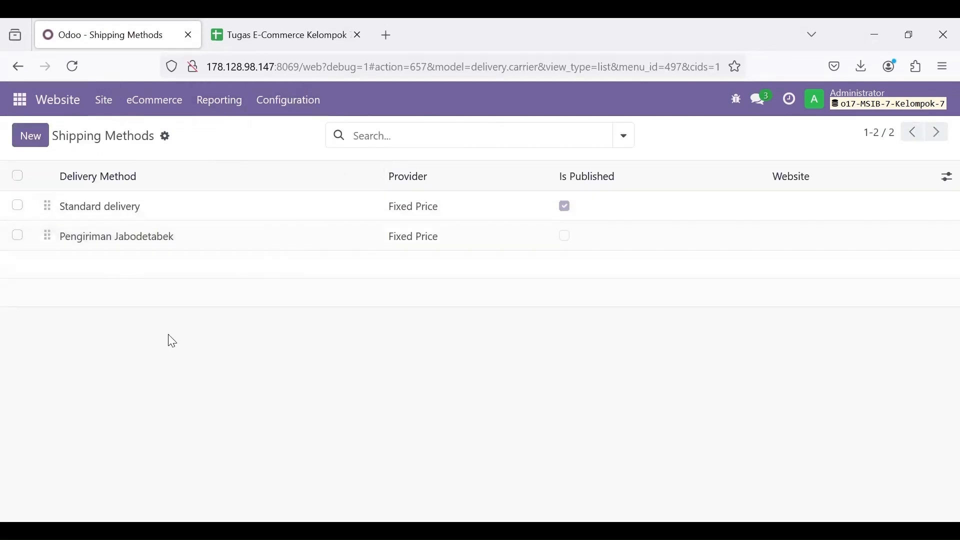
Step: Create a shipping method named 'Same Day Delivery (Free Charges JABODETABEK)', copied from cell C5, for My Website
{"action": "left_click", "coordinate": [42, 140]}
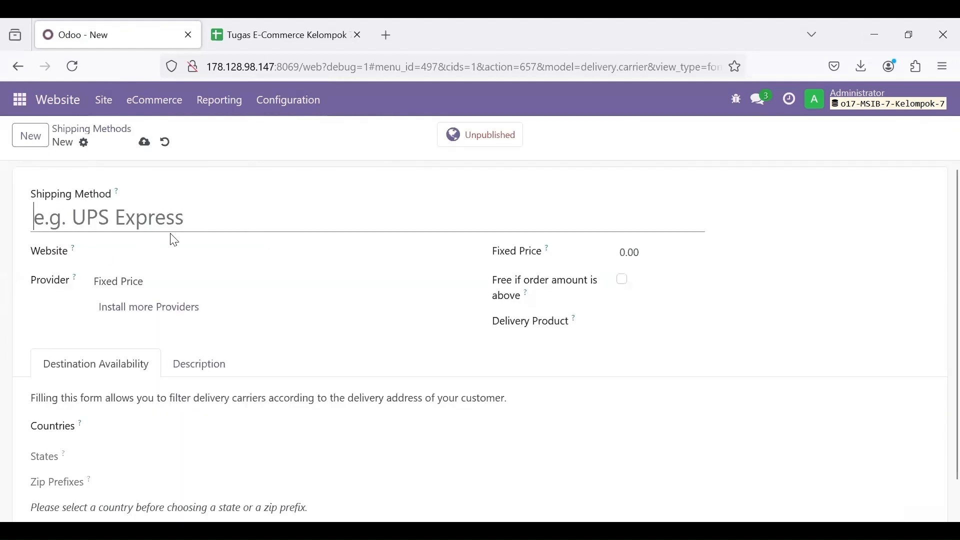
{"action": "left_click", "coordinate": [282, 27]}
{"action": "left_click", "coordinate": [500, 330]}
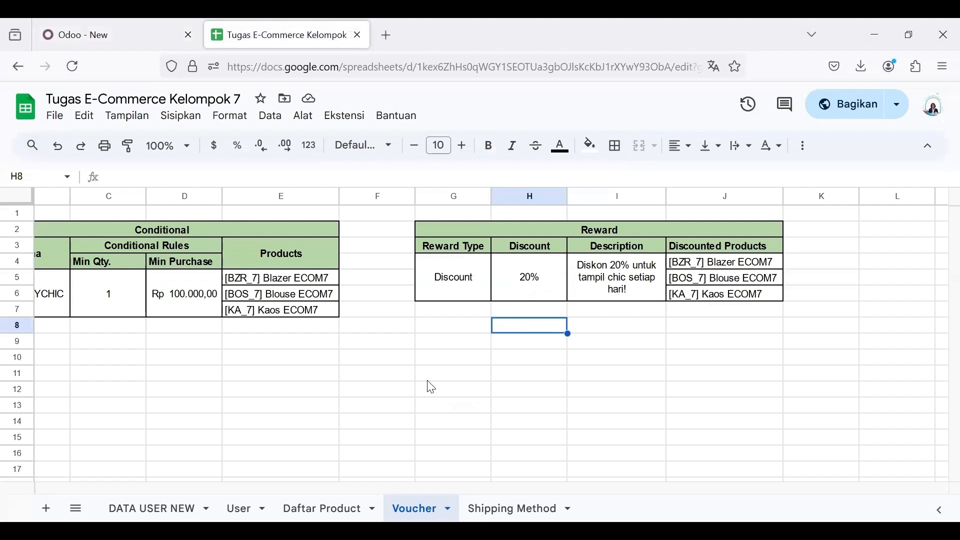
{"action": "left_click", "coordinate": [505, 509]}
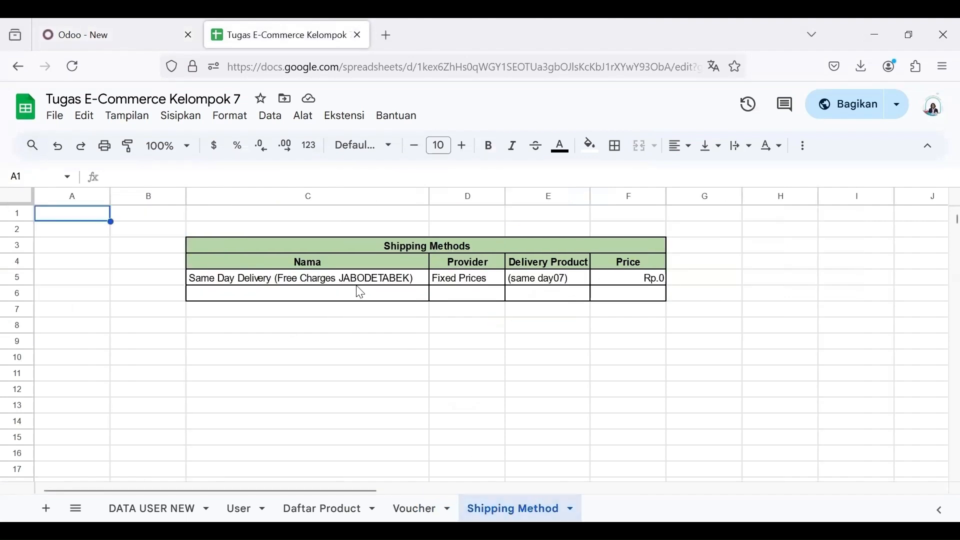
{"action": "left_click", "coordinate": [379, 282]}
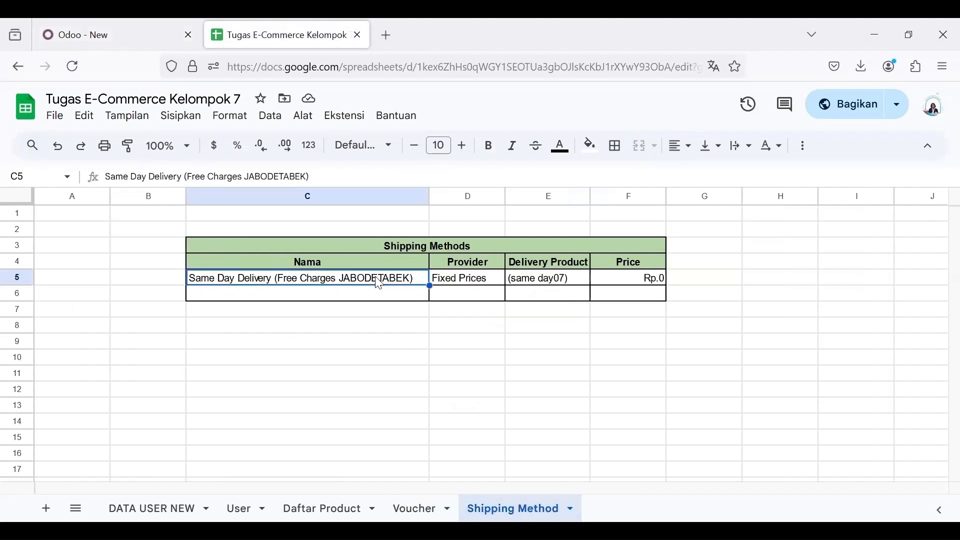
{"action": "double_click", "coordinate": [377, 278]}
{"action": "left_click_drag", "start_coordinate": [310, 176], "coordinate": [104, 188]}
{"action": "key", "text": "ctrl+c"}
{"action": "left_click", "coordinate": [86, 25]}
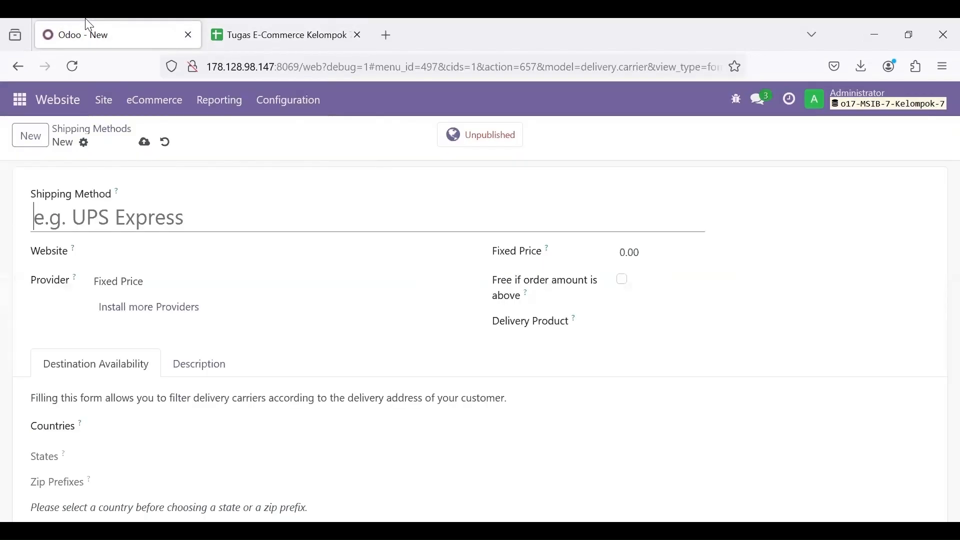
{"action": "key", "text": "ctrl+v"}
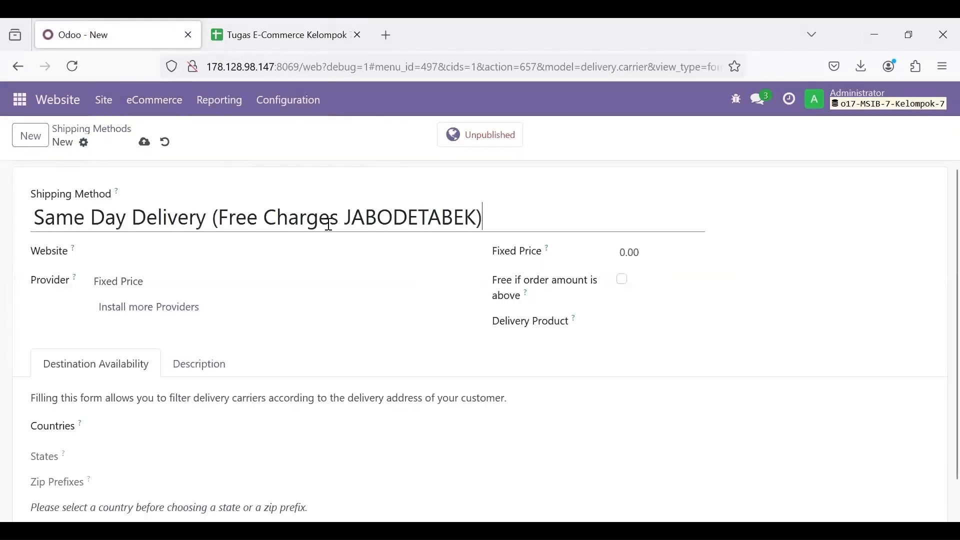
{"action": "left_click", "coordinate": [194, 248]}
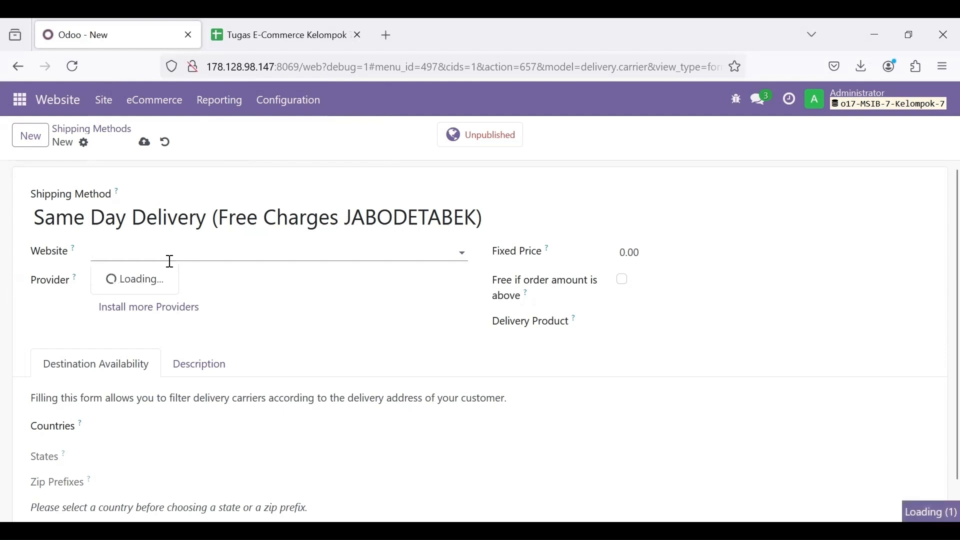
{"action": "left_click", "coordinate": [156, 284]}
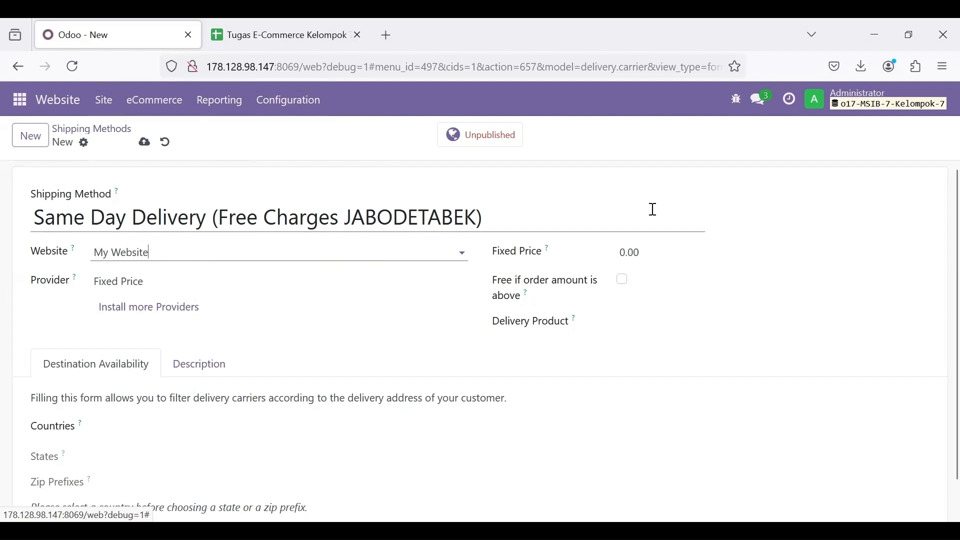
{"action": "scroll", "coordinate": [432, 390], "scroll_direction": "down", "scroll_amount": 1}
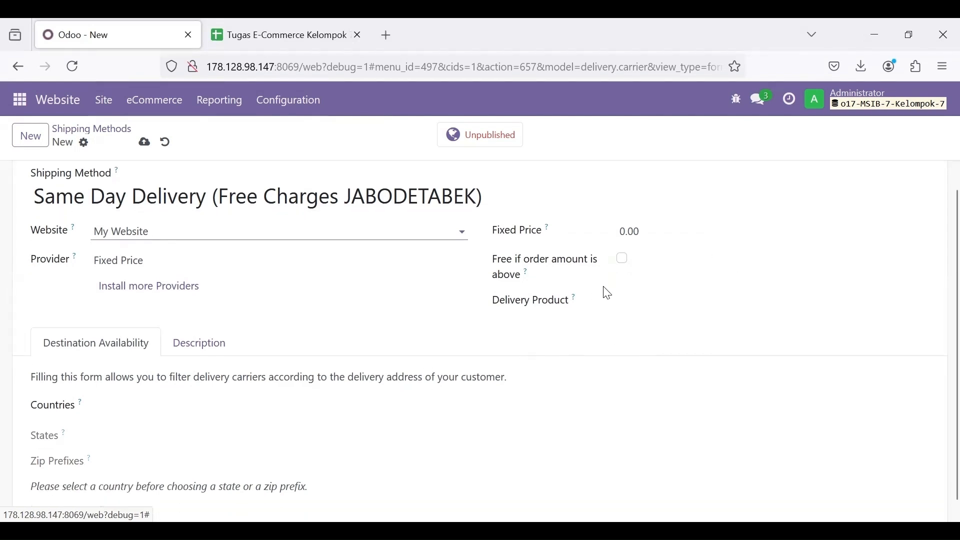
Step: Create and assign the new delivery product 'same day07', copied from cell E5
{"action": "left_click", "coordinate": [280, 31]}
{"action": "scroll", "coordinate": [453, 406], "scroll_direction": "down", "scroll_amount": 1}
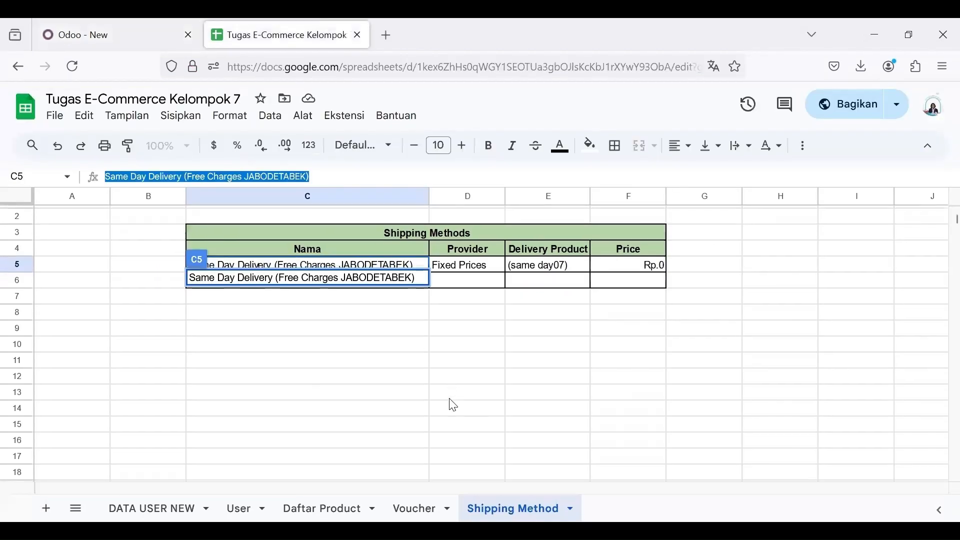
{"action": "left_click", "coordinate": [559, 266]}
{"action": "left_click_drag", "start_coordinate": [568, 265], "coordinate": [513, 268]}
{"action": "key", "text": "ctrl+c"}
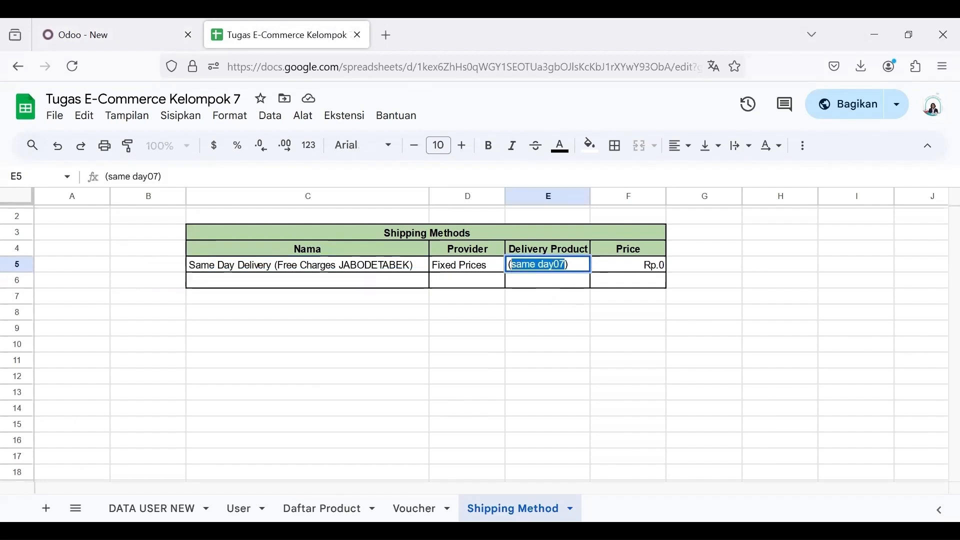
{"action": "left_click", "coordinate": [140, 22]}
{"action": "left_click", "coordinate": [631, 306]}
{"action": "key", "text": "ctrl+v"}
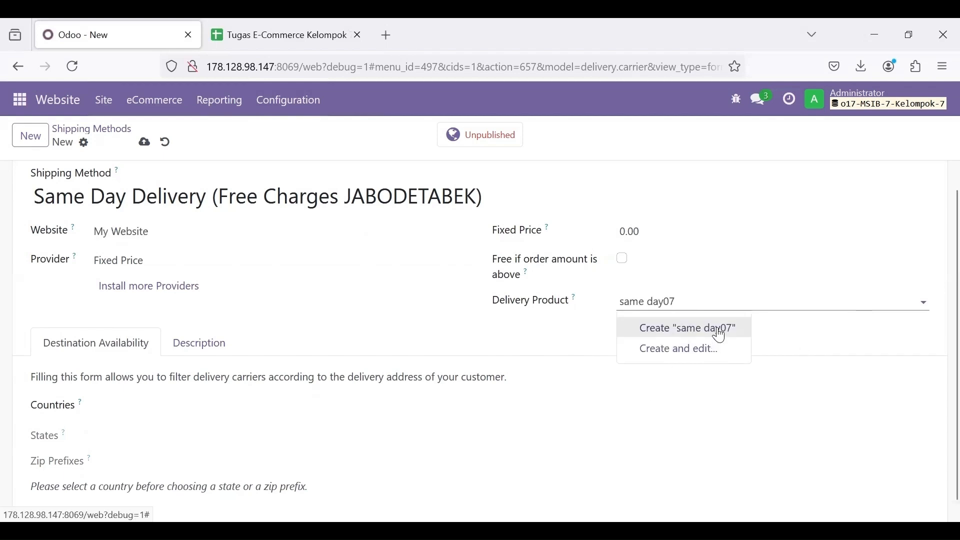
{"action": "left_click", "coordinate": [721, 335]}
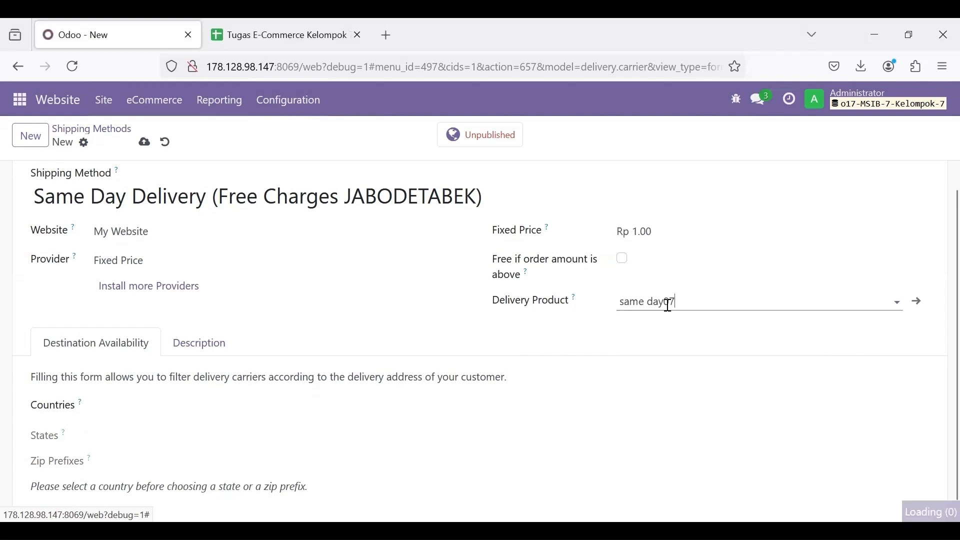
Step: Set the fixed price to 0.00 and save the shipping method
{"action": "left_click_drag", "start_coordinate": [653, 237], "coordinate": [640, 237]}
{"action": "type", "text": "0.00"}
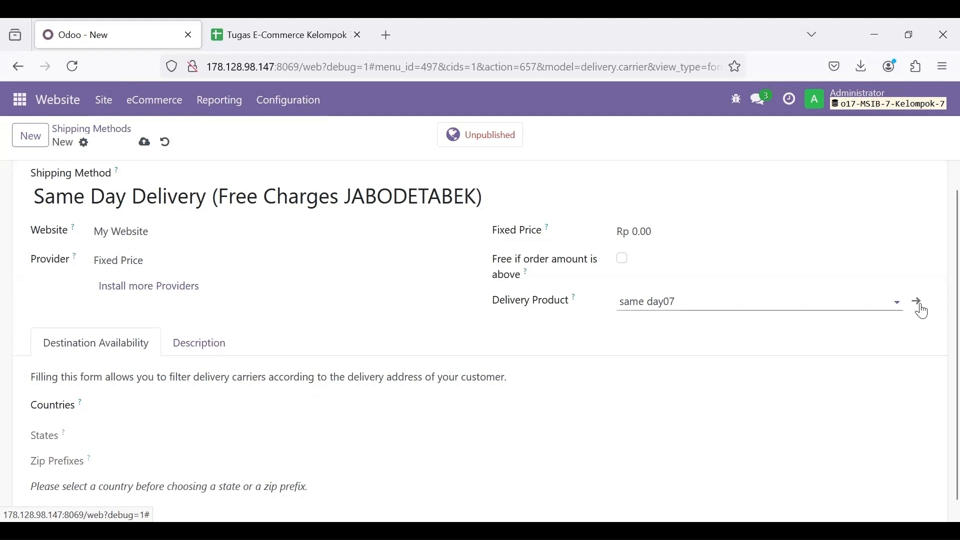
{"action": "left_click", "coordinate": [144, 142]}
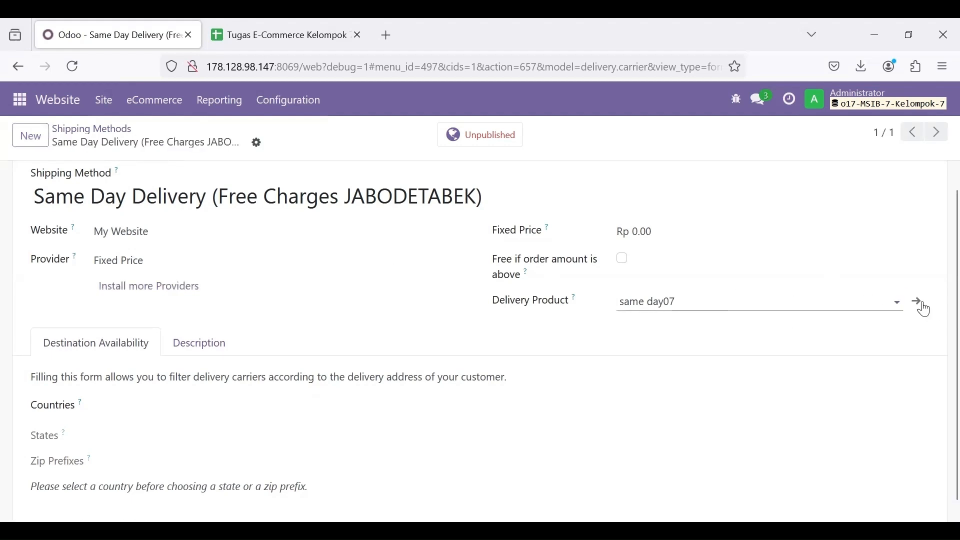
{"action": "left_click", "coordinate": [919, 303]}
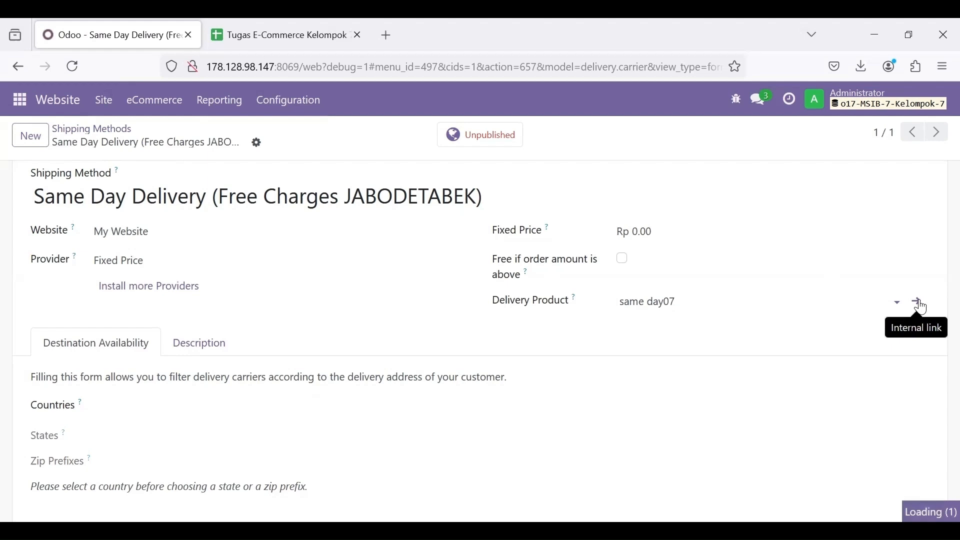
Step: Mark same day07 as Can be Sold and Can be Purchased, keep Service with Prepaid/Fixed Price, and save
{"action": "scroll", "coordinate": [605, 301], "scroll_direction": "down", "scroll_amount": 1}
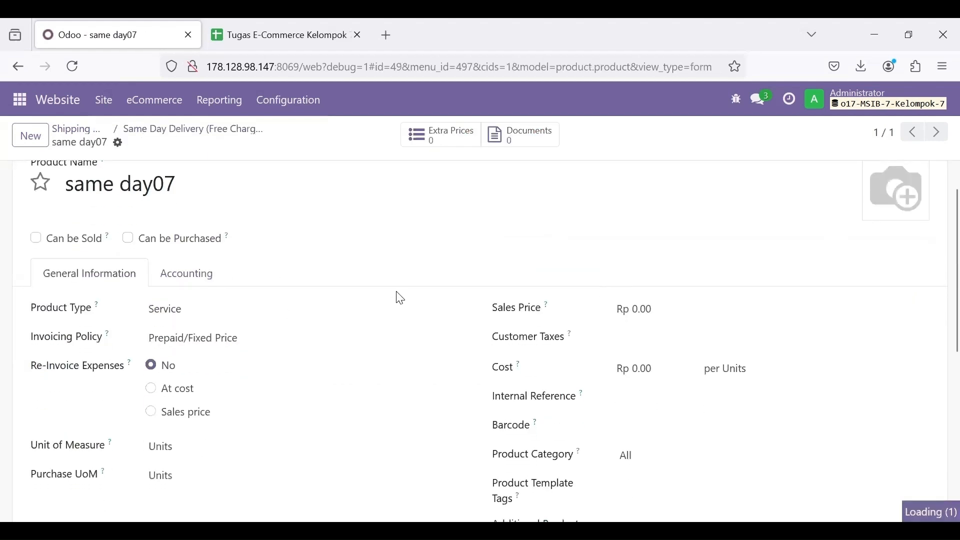
{"action": "scroll", "coordinate": [400, 298], "scroll_direction": "up", "scroll_amount": 1}
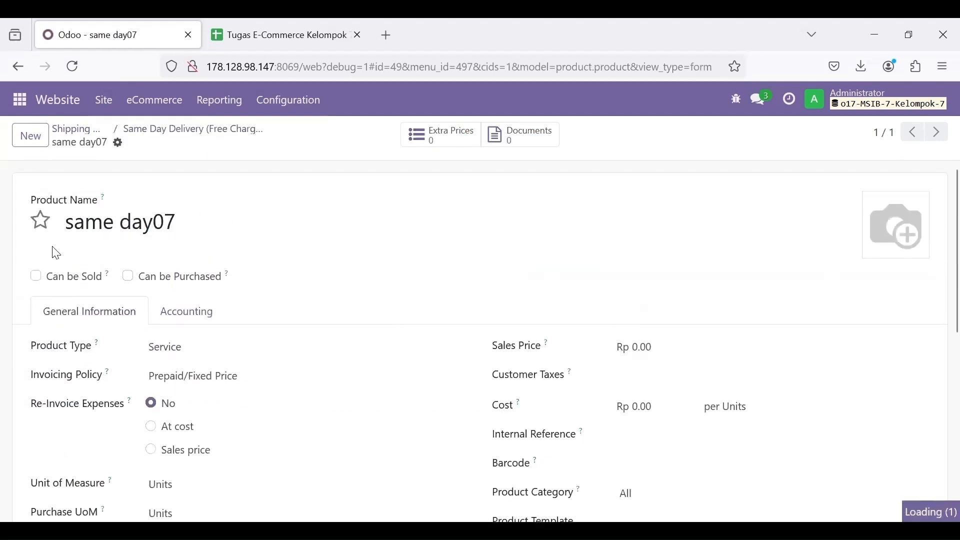
{"action": "left_click", "coordinate": [36, 276]}
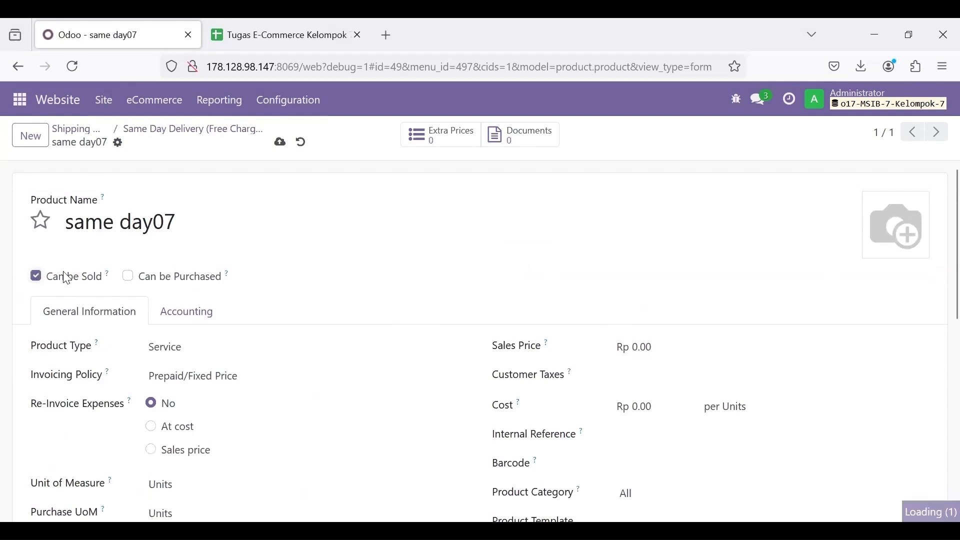
{"action": "left_click", "coordinate": [128, 276]}
{"action": "scroll", "coordinate": [296, 315], "scroll_direction": "down", "scroll_amount": 2}
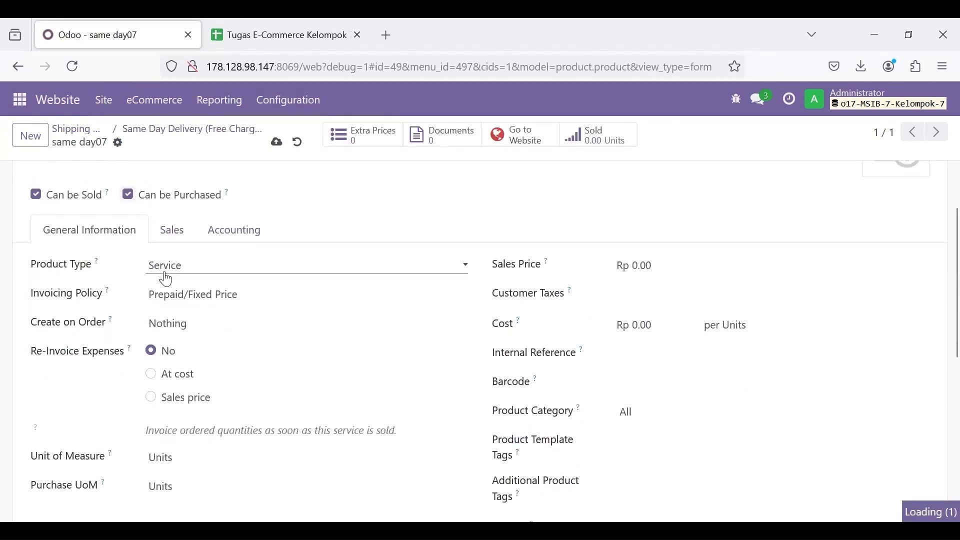
{"action": "left_click", "coordinate": [180, 264]}
{"action": "left_click", "coordinate": [205, 306]}
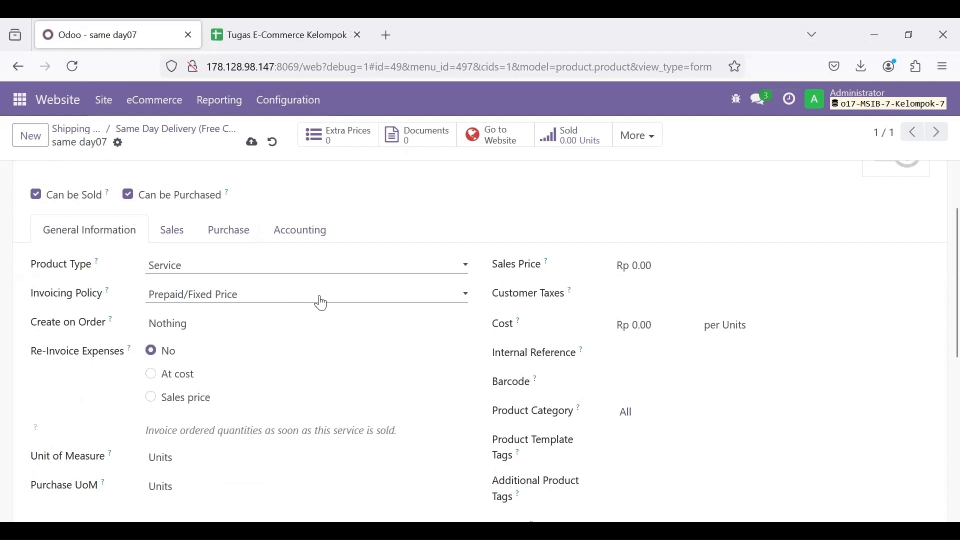
{"action": "left_click", "coordinate": [299, 304]}
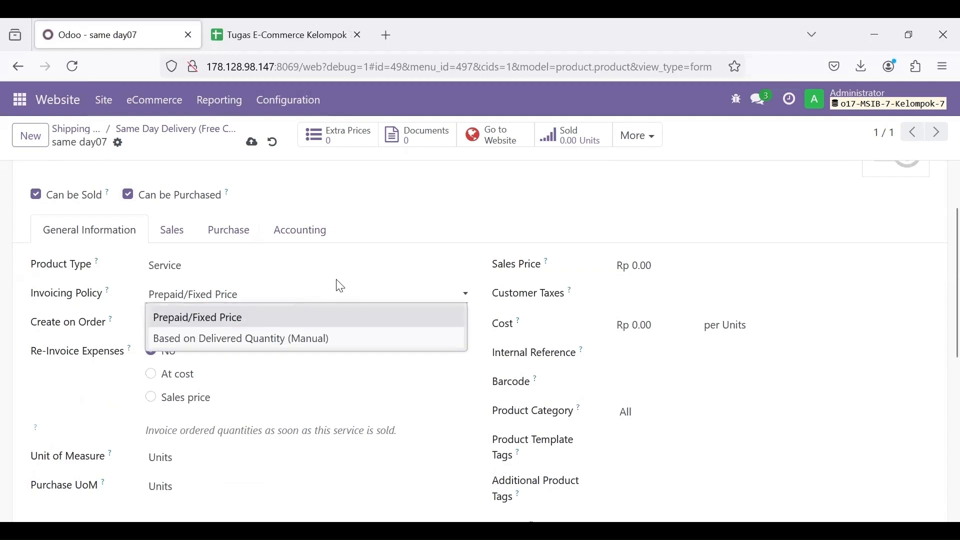
{"action": "left_click", "coordinate": [425, 208]}
{"action": "scroll", "coordinate": [436, 296], "scroll_direction": "up", "scroll_amount": 3}
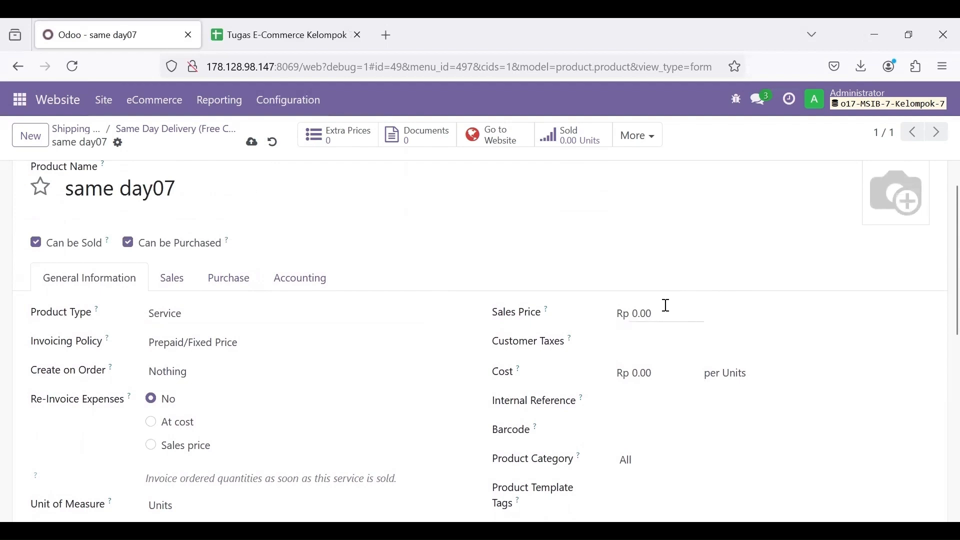
{"action": "scroll", "coordinate": [658, 390], "scroll_direction": "up", "scroll_amount": 1}
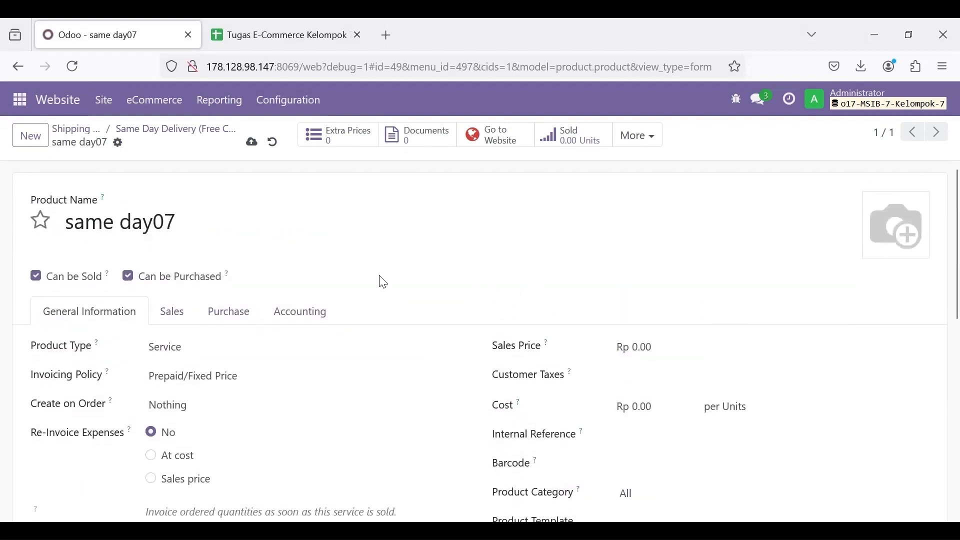
{"action": "scroll", "coordinate": [325, 278], "scroll_direction": "down", "scroll_amount": 1}
{"action": "scroll", "coordinate": [326, 278], "scroll_direction": "up", "scroll_amount": 1}
{"action": "left_click", "coordinate": [252, 144]}
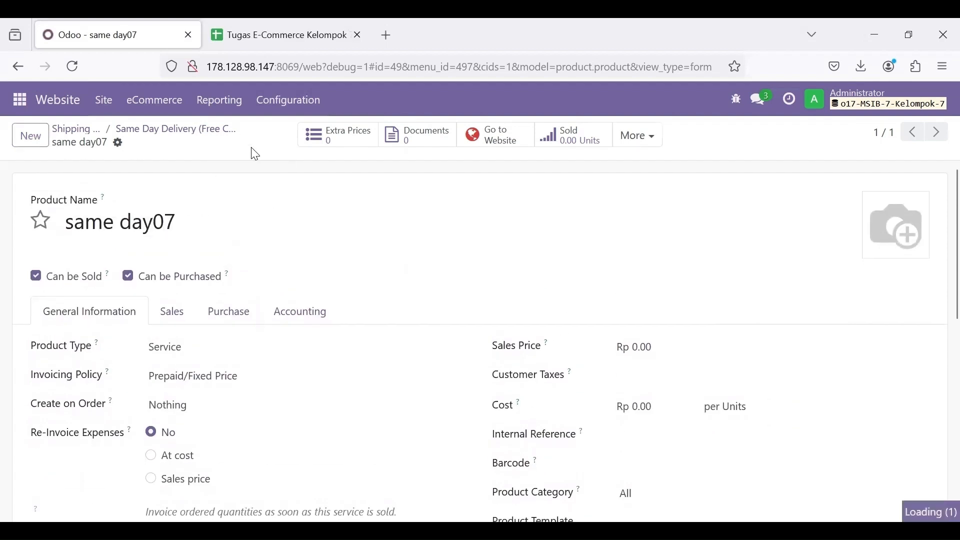
Step: Publish Same Day Delivery (Free Charges JABODETABEK) on the website, then return to Shipping Methods
{"action": "left_click", "coordinate": [165, 134]}
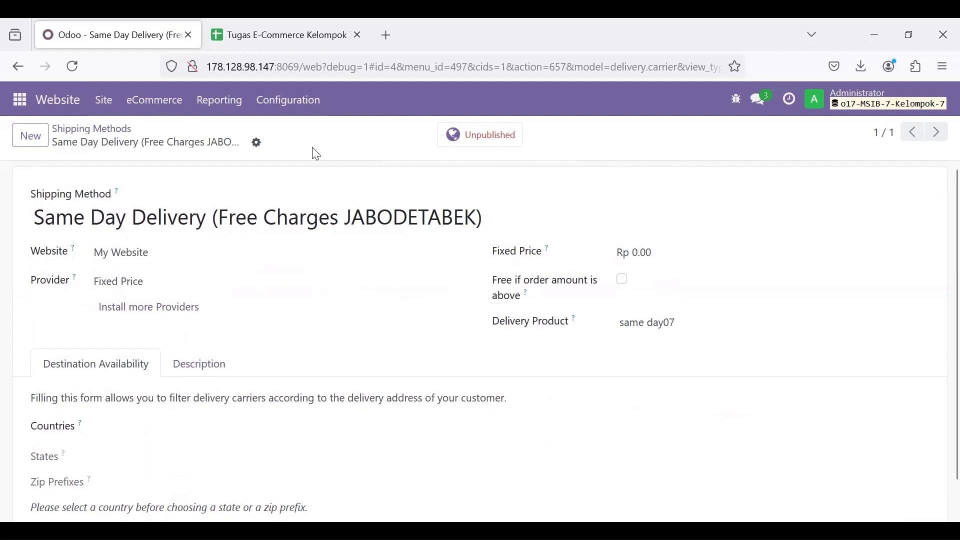
{"action": "left_click", "coordinate": [479, 140]}
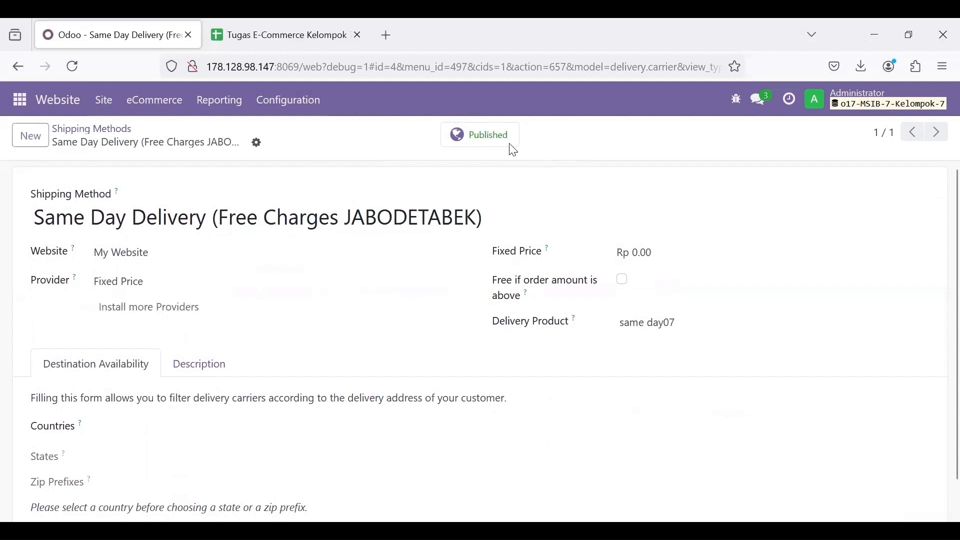
{"action": "scroll", "coordinate": [450, 215], "scroll_direction": "down", "scroll_amount": 1}
{"action": "scroll", "coordinate": [364, 260], "scroll_direction": "up", "scroll_amount": 1}
{"action": "left_click", "coordinate": [104, 100]}
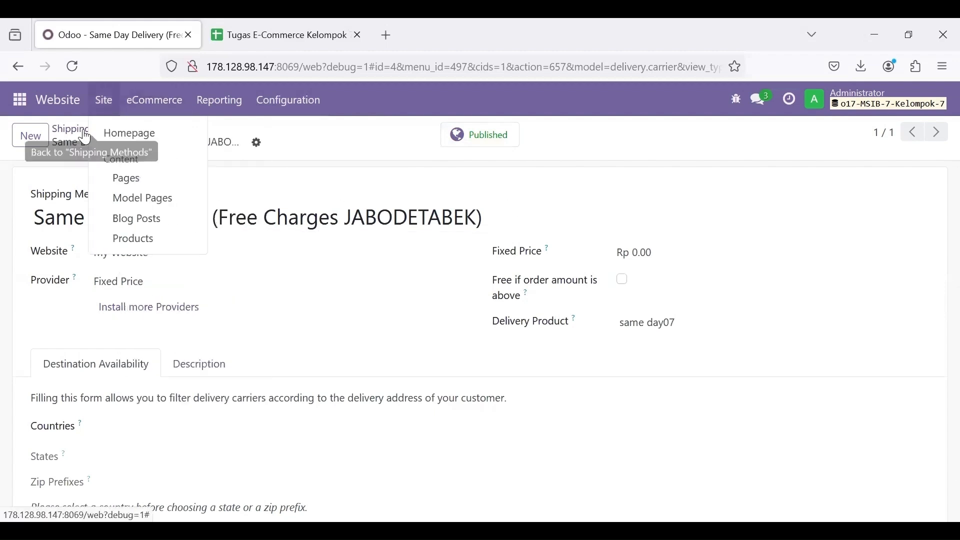
{"action": "left_click", "coordinate": [92, 128]}
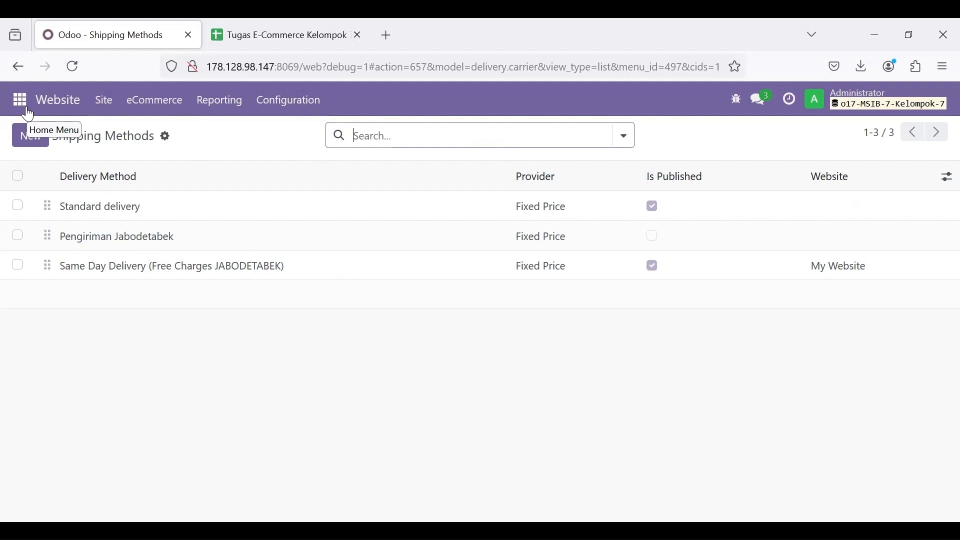
Step: Create a Discuss channel named 'skenario ecommerce'
{"action": "left_click", "coordinate": [20, 100]}
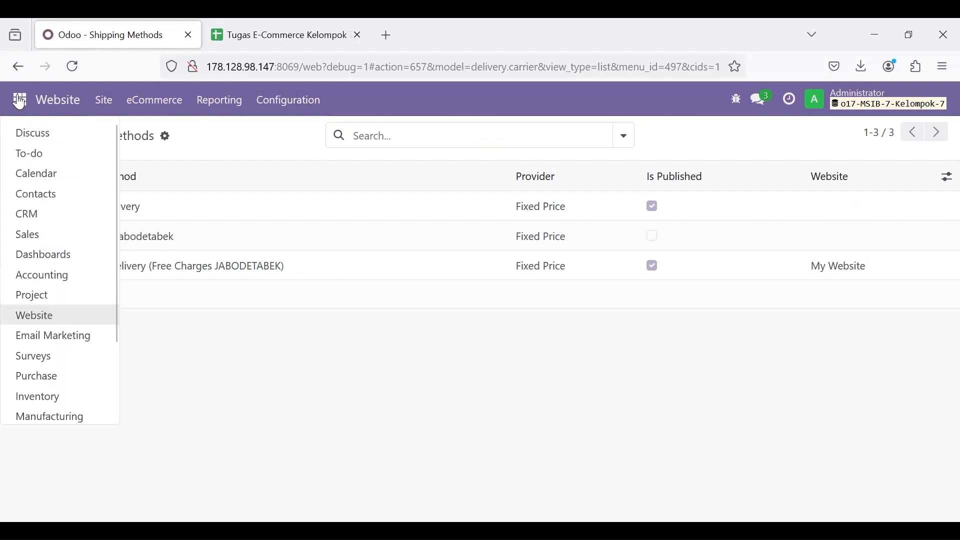
{"action": "left_click", "coordinate": [35, 131]}
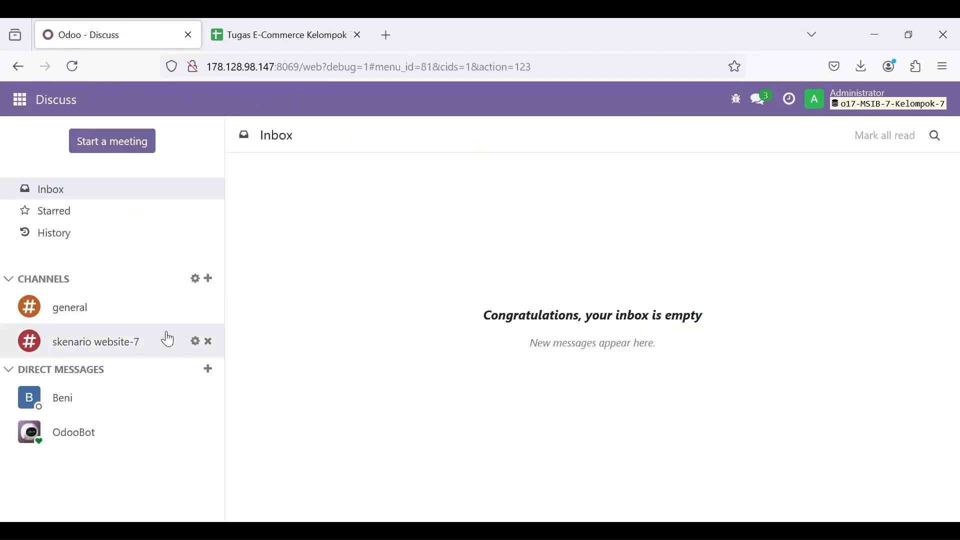
{"action": "left_click", "coordinate": [210, 280]}
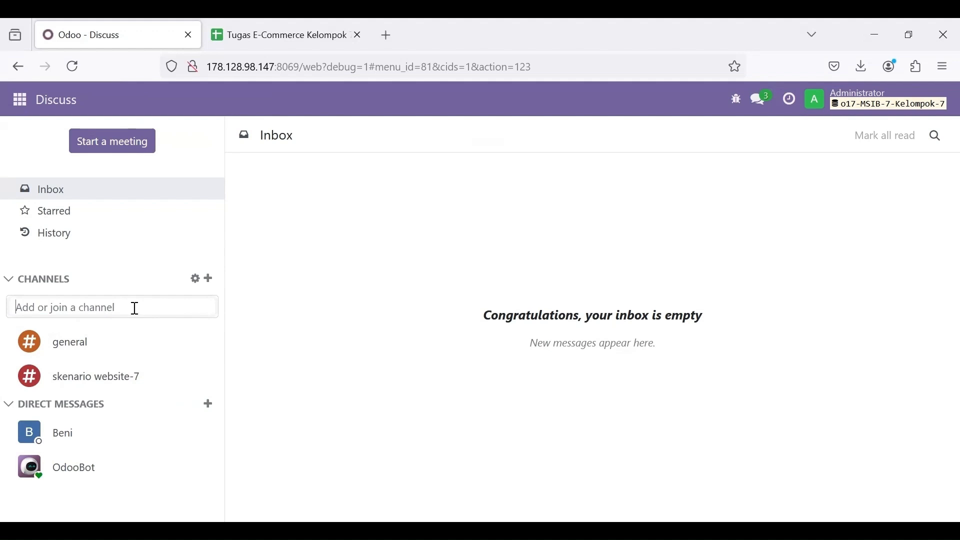
{"action": "type", "text": "Skenari"}
{"action": "key", "text": "BackSpace"}
{"action": "key", "text": "BackSpace"}
{"action": "type", "text": "rio Ecomer"}
{"action": "type", "text": "merce"}
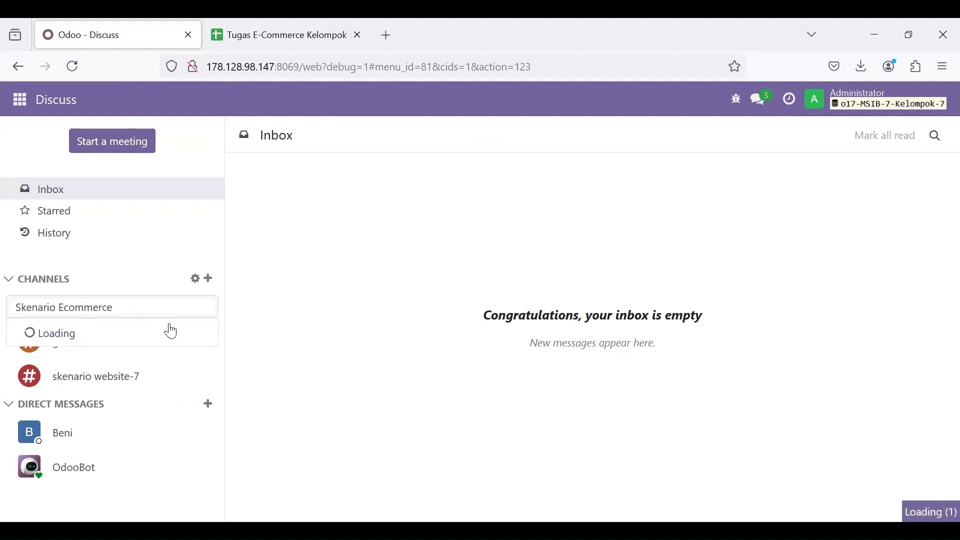
{"action": "left_click", "coordinate": [152, 337]}
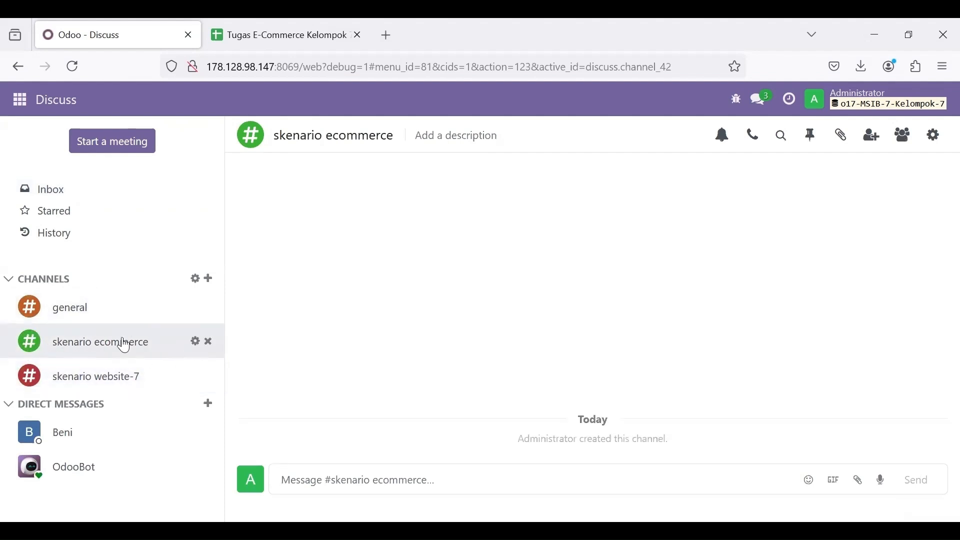
Step: Search 'Ecom' and invite all four Ecom-7 users as members of skenario ecommerce
{"action": "left_click", "coordinate": [871, 137]}
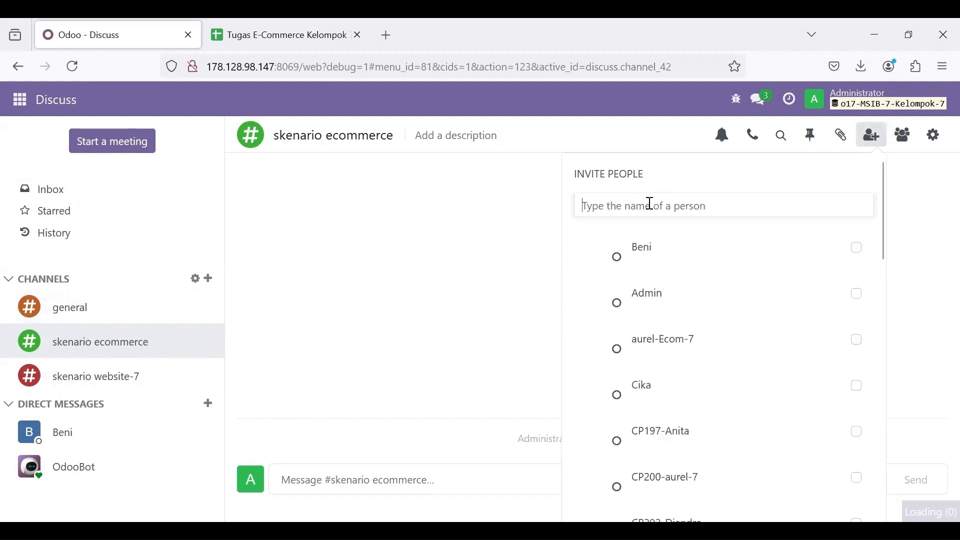
{"action": "type", "text": "Ecom"}
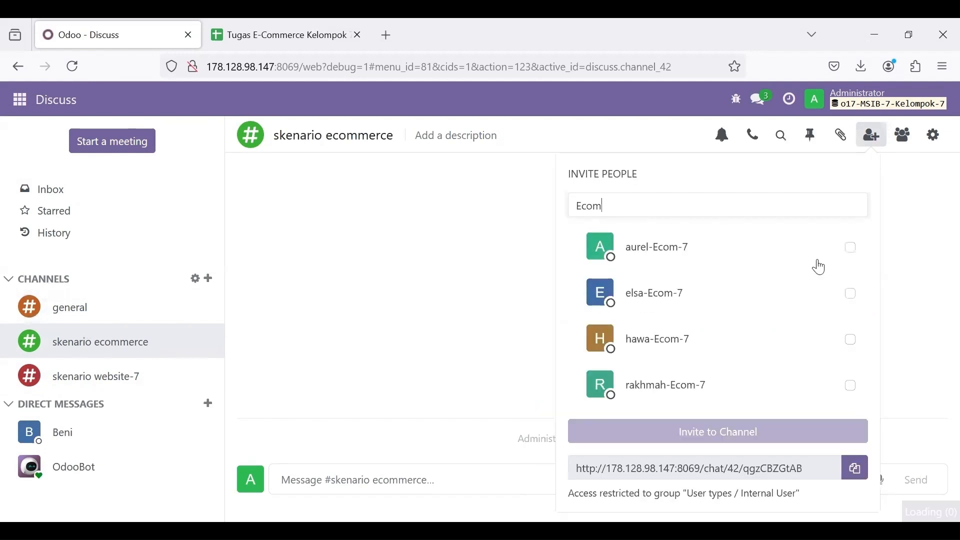
{"action": "left_click", "coordinate": [850, 248]}
{"action": "left_click", "coordinate": [851, 294]}
{"action": "left_click", "coordinate": [850, 340]}
{"action": "left_click", "coordinate": [850, 385]}
{"action": "left_click", "coordinate": [717, 473]}
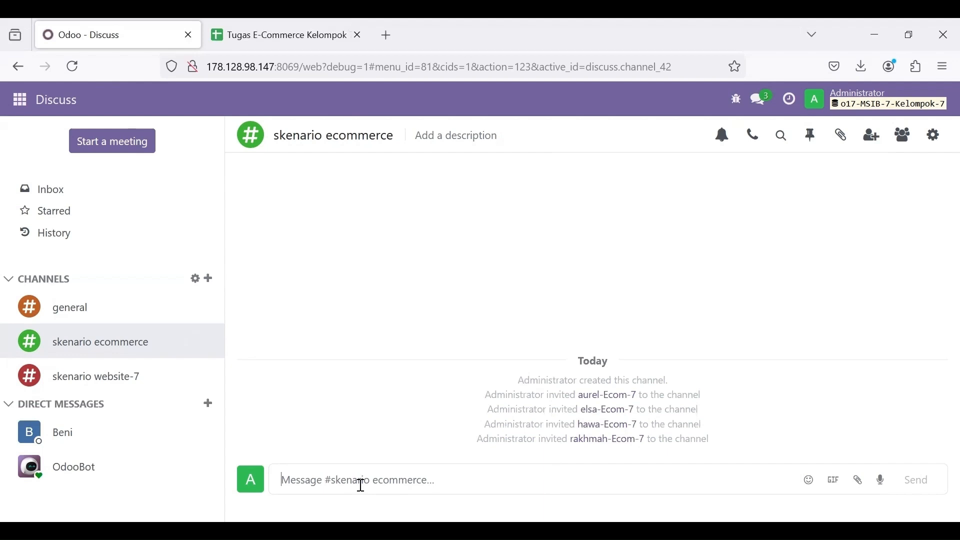
Step: Send 'Halo, saya sudah selesai untuk membuat product, voucher dan shipping method' to the channel
{"action": "type", "text": "Halo, saya sudah"}
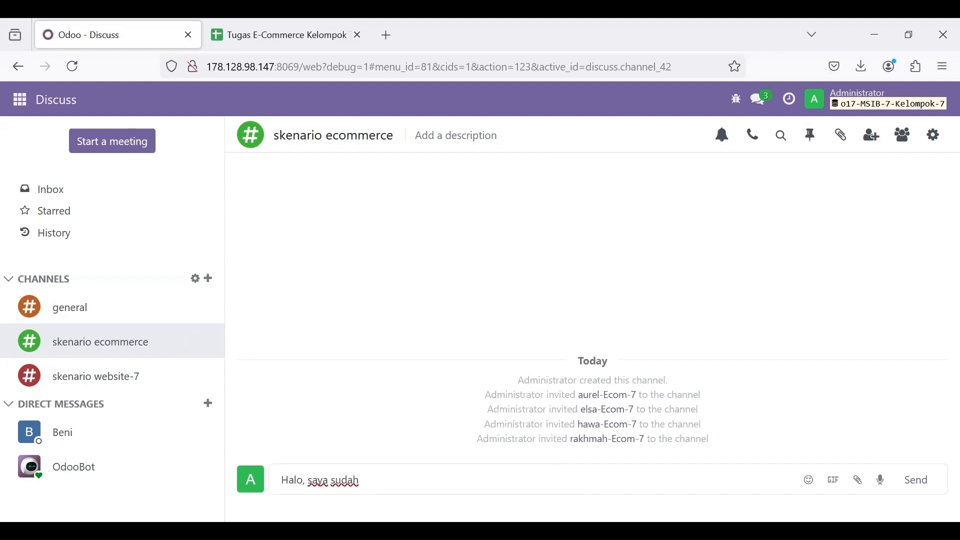
{"action": "type", "text": " selesai untuk membuat product, voucher dan shipping method"}
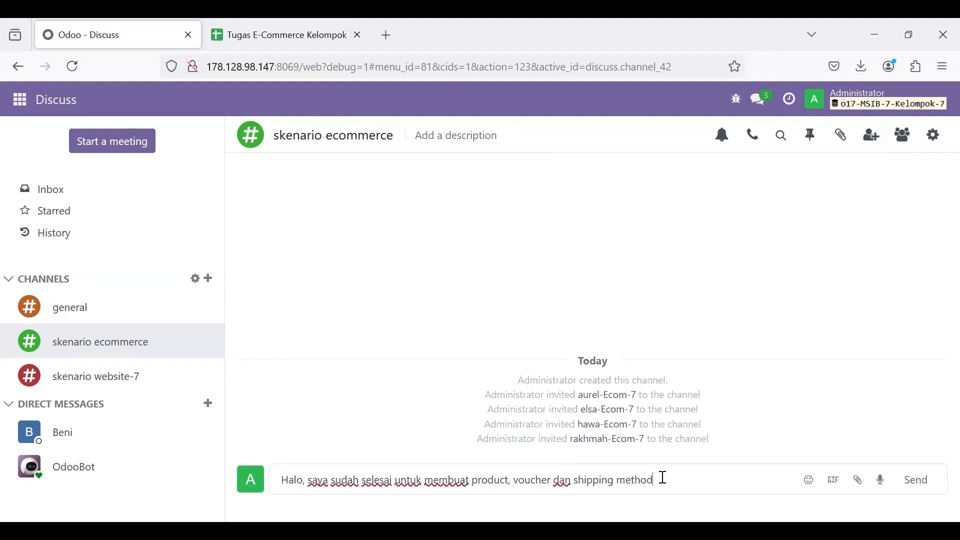
{"action": "key", "text": "Return"}
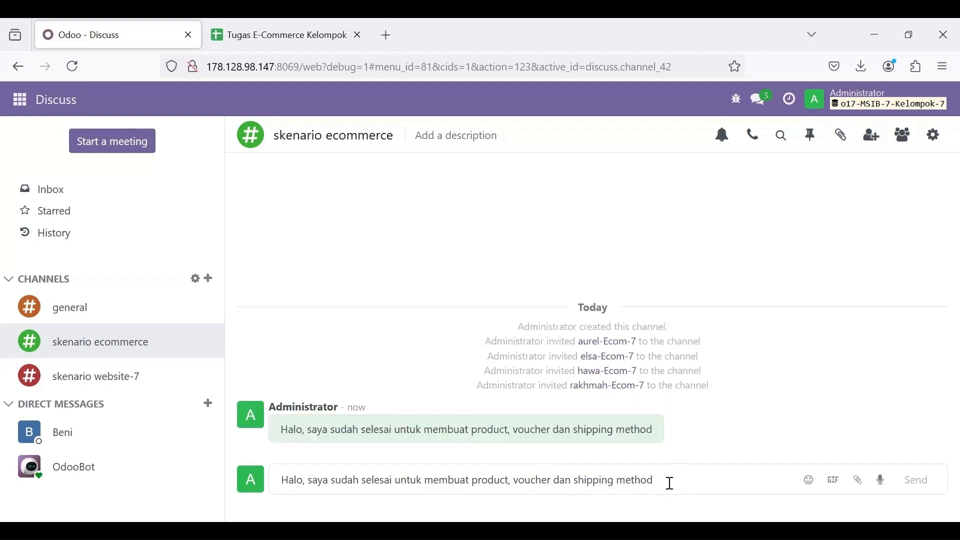
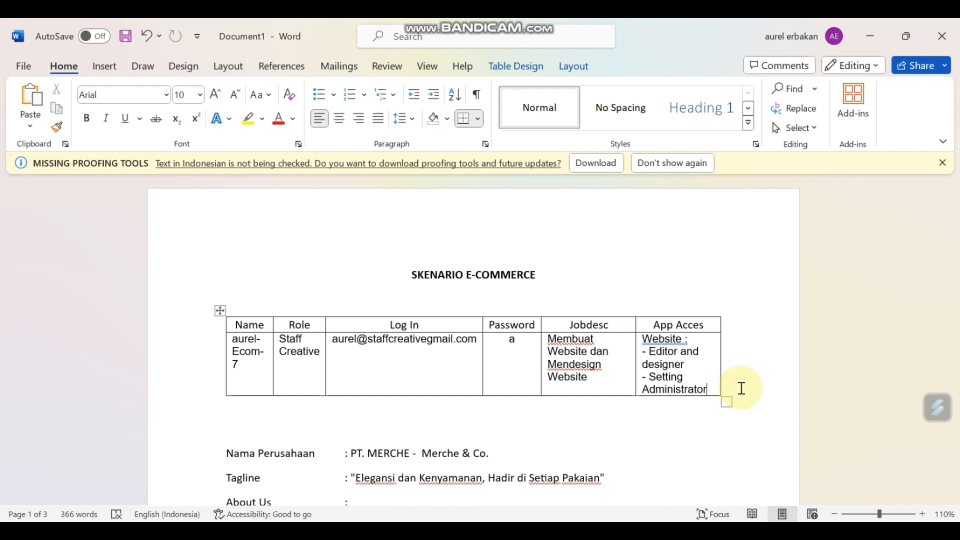
Step: Log in to the Odoo database and activate developer mode via a 'dev' Settings search
{"action": "key", "text": "alt+Tab"}
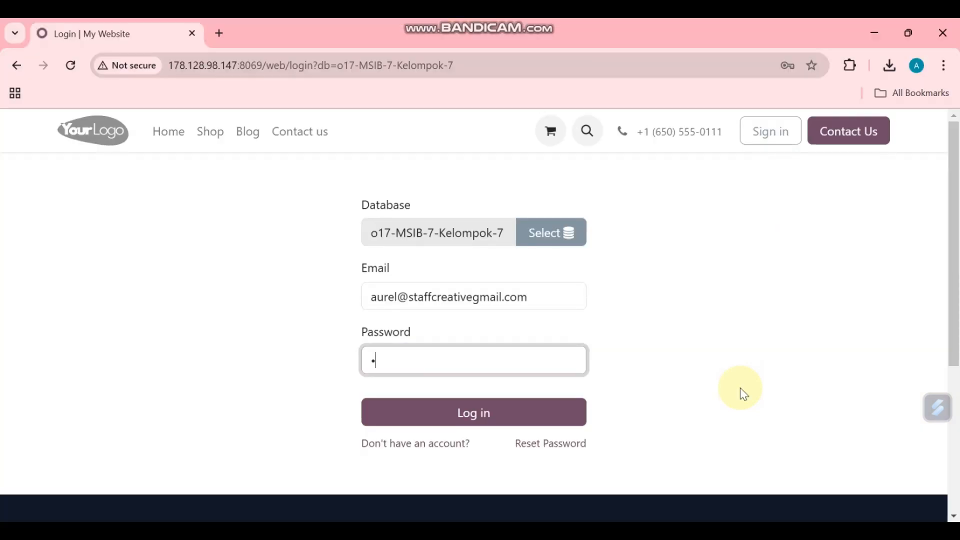
{"action": "left_click", "coordinate": [550, 422]}
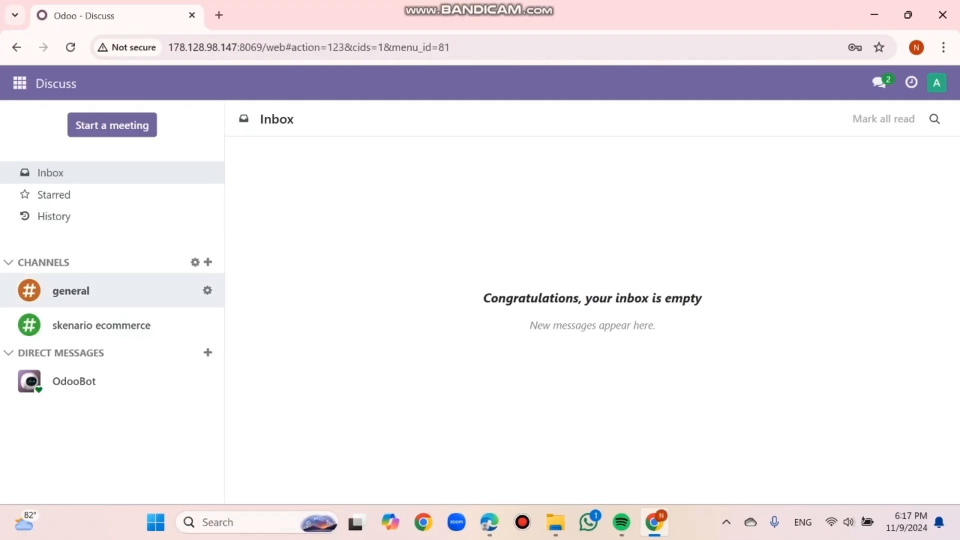
{"action": "left_click", "coordinate": [101, 325]}
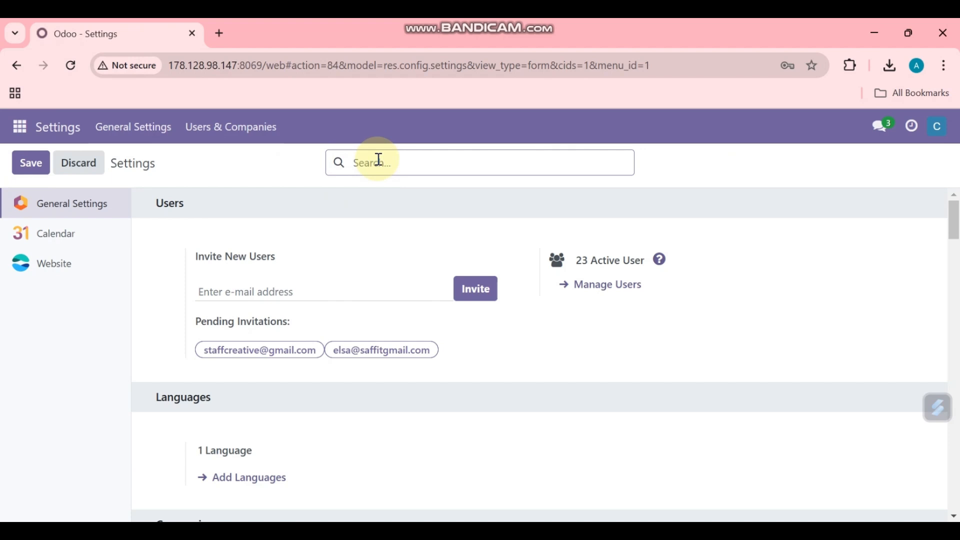
{"action": "left_click", "coordinate": [378, 159]}
{"action": "type", "text": "dev"}
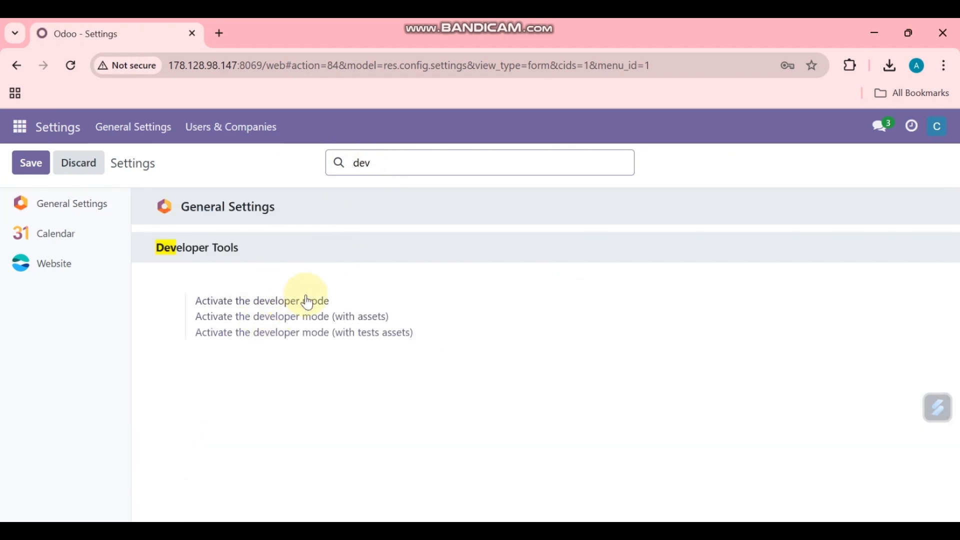
{"action": "left_click", "coordinate": [308, 301]}
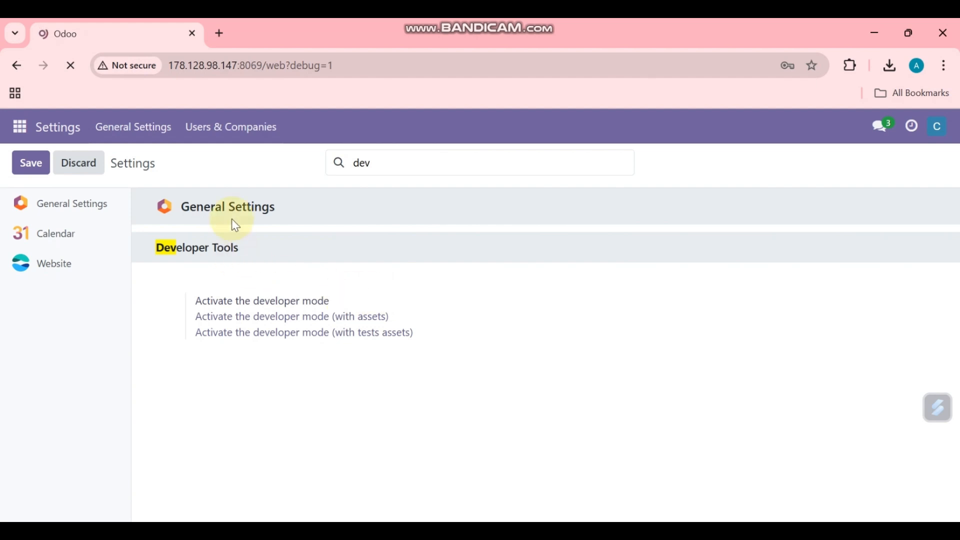
{"action": "left_click", "coordinate": [231, 133]}
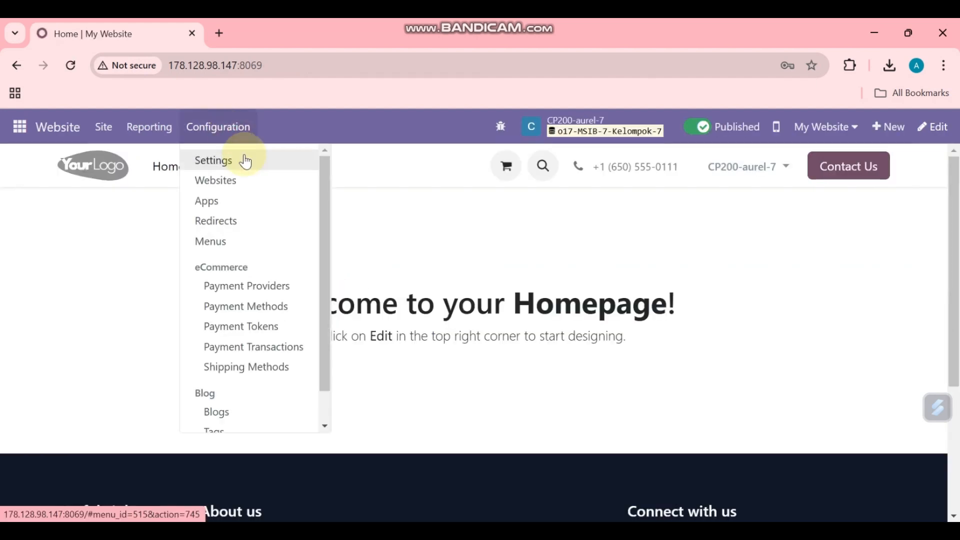
Step: Add a new website named 'PT. MERCHE' from the Website settings
{"action": "left_click", "coordinate": [243, 158]}
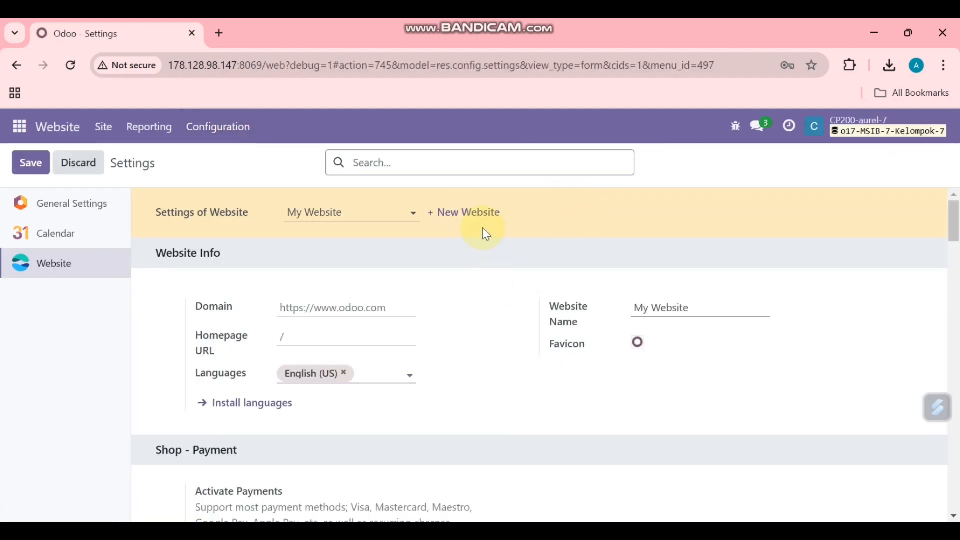
{"action": "left_click", "coordinate": [484, 214]}
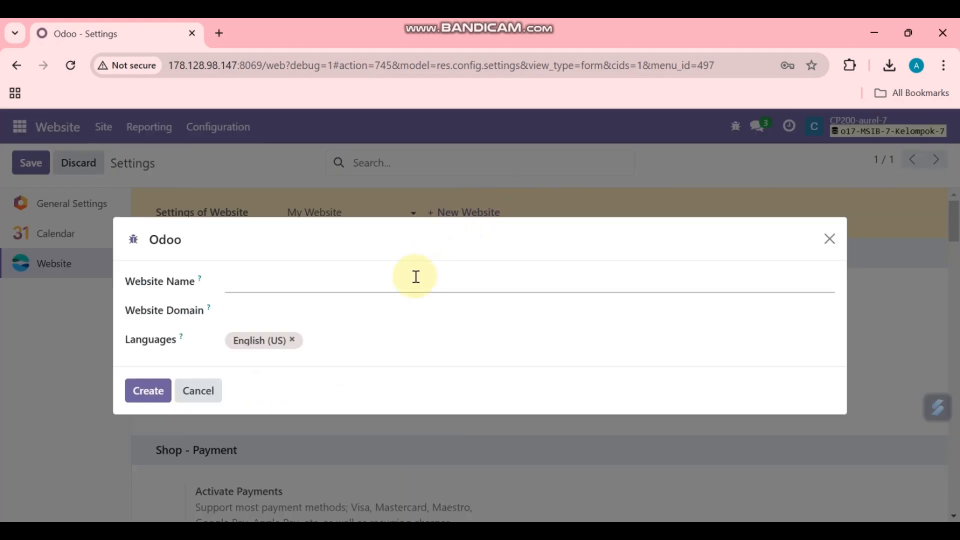
{"action": "key", "text": "alt+Tab"}
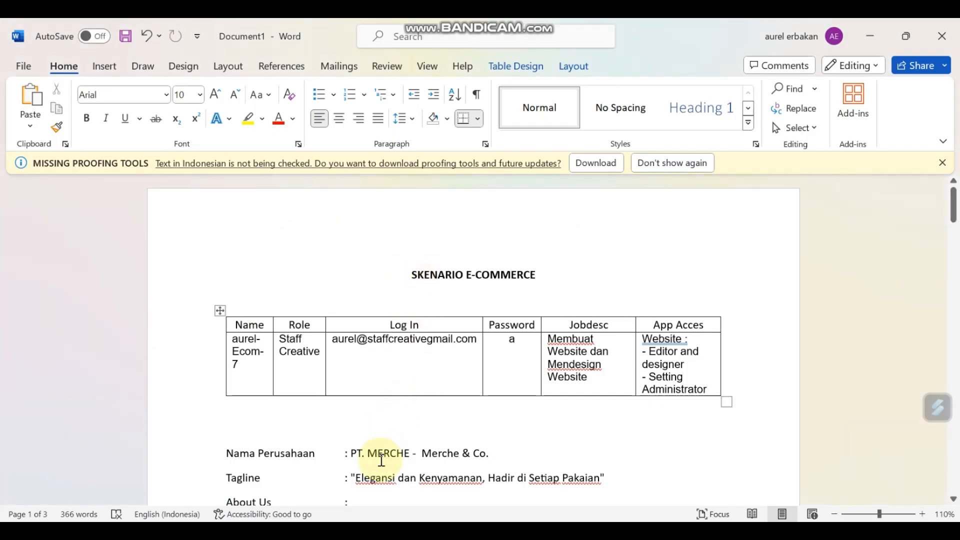
{"action": "key", "text": "alt+Tab"}
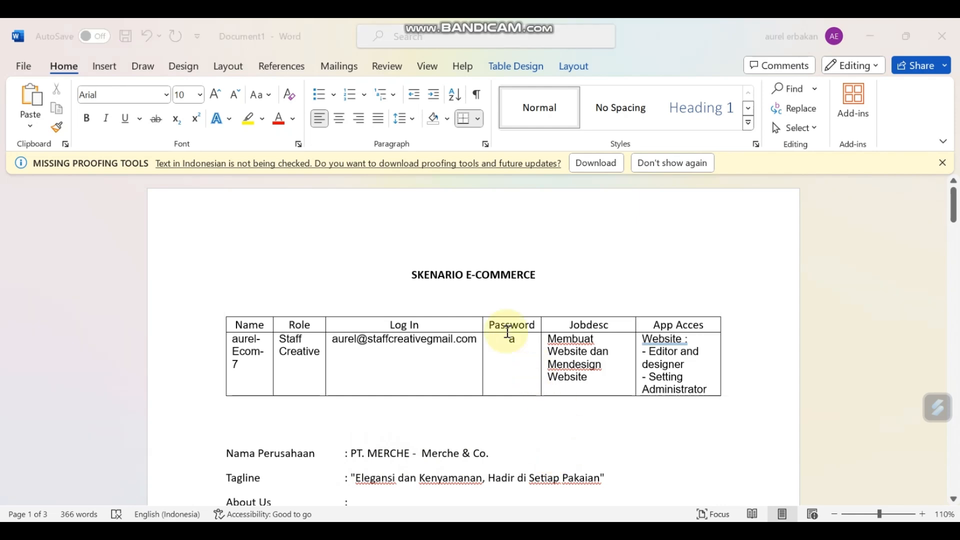
{"action": "type", "text": "PT. M"}
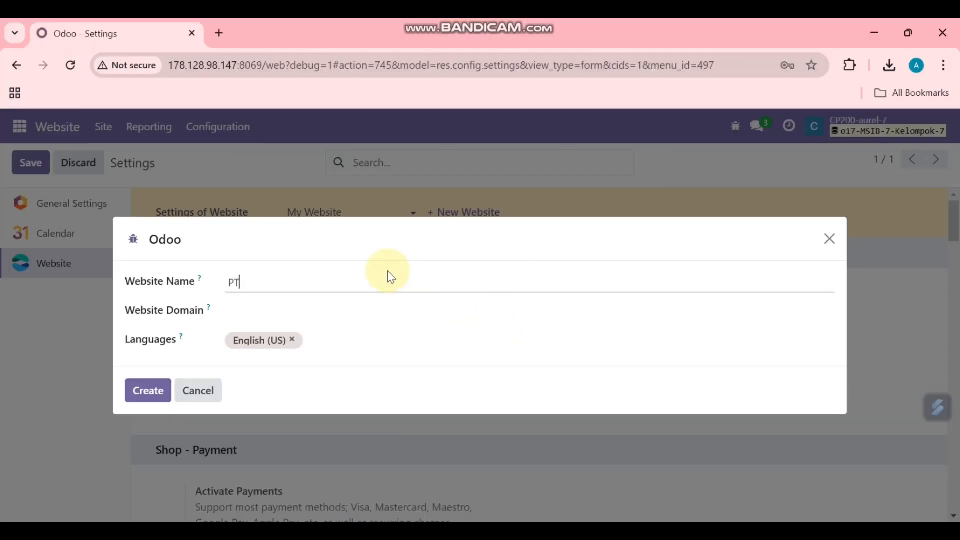
{"action": "type", "text": "CHW"}
{"action": "key", "text": "BackSpace"}
{"action": "type", "text": "E"}
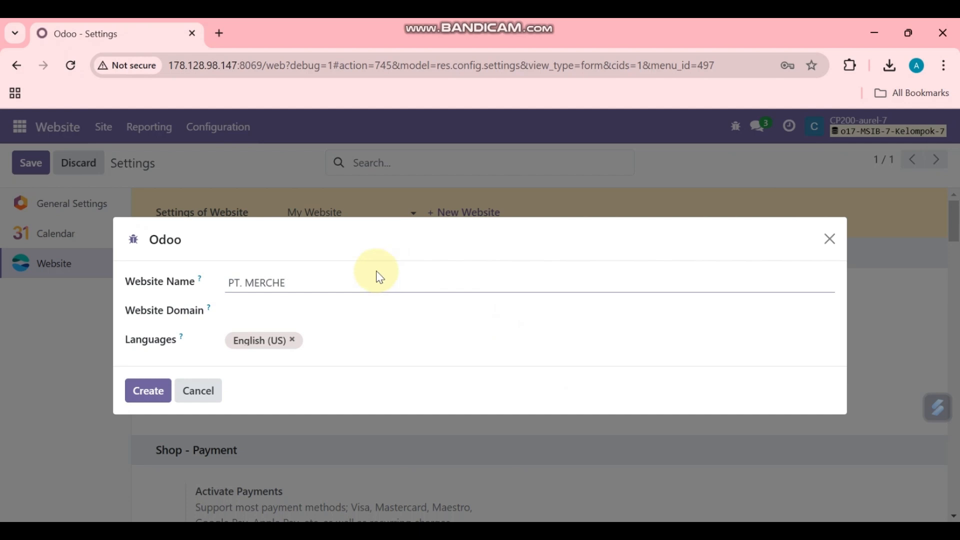
{"action": "left_click", "coordinate": [148, 393]}
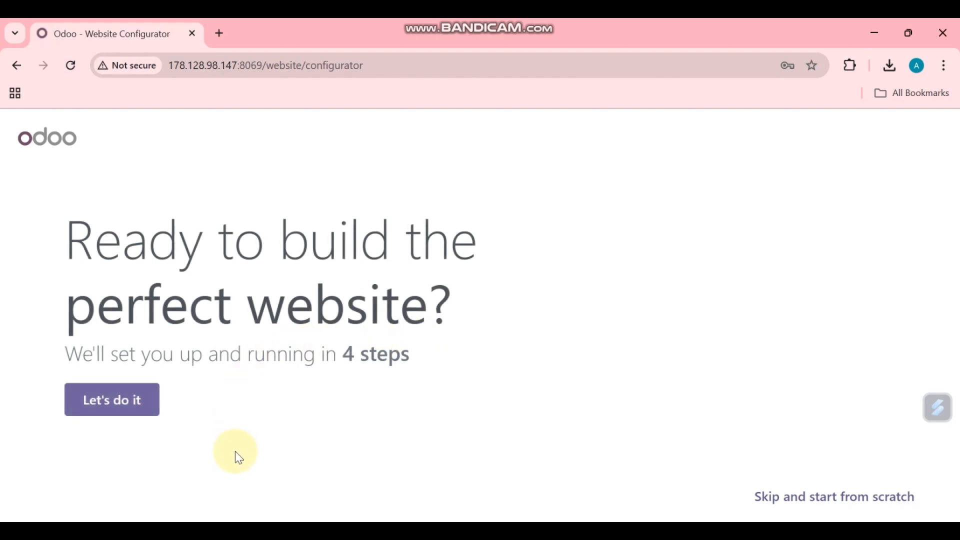
Step: Run the wizard as a business website of type Merchandise, skip extras, and apply the Legal theme
{"action": "left_click", "coordinate": [125, 403]}
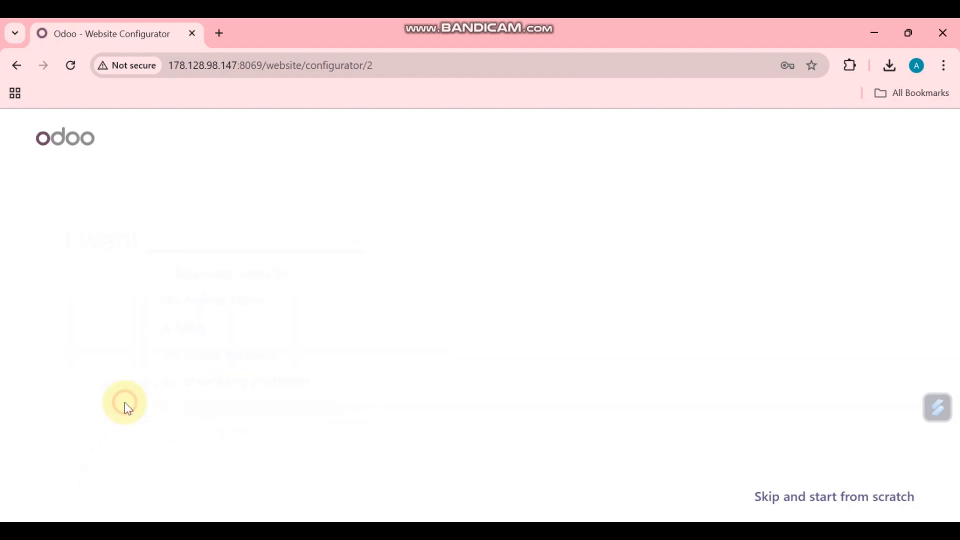
{"action": "left_click", "coordinate": [314, 283]}
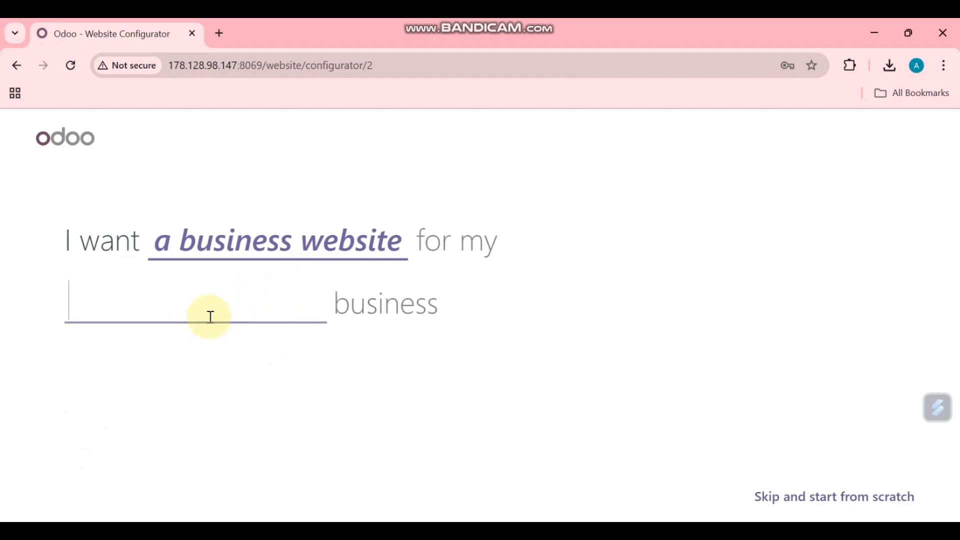
{"action": "type", "text": "Merchandise"}
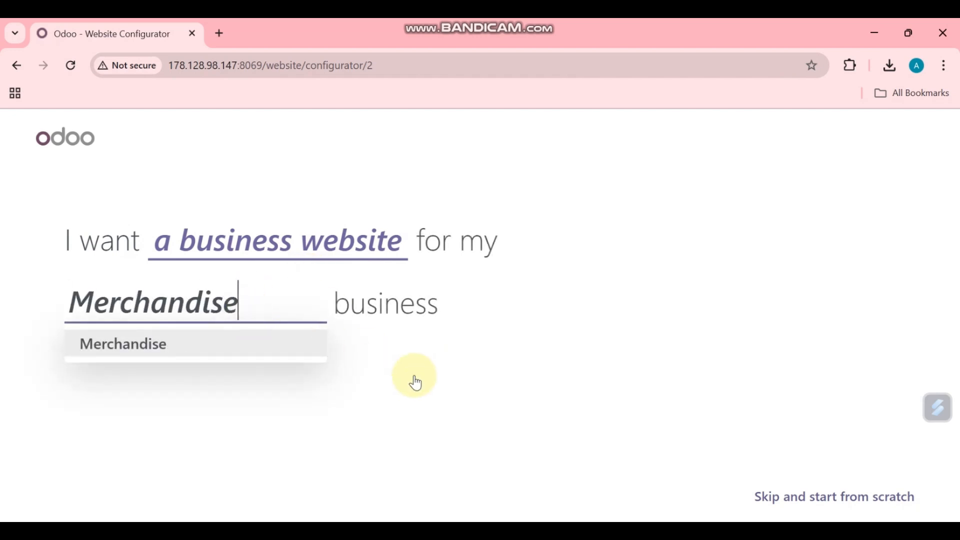
{"action": "left_click", "coordinate": [216, 354]}
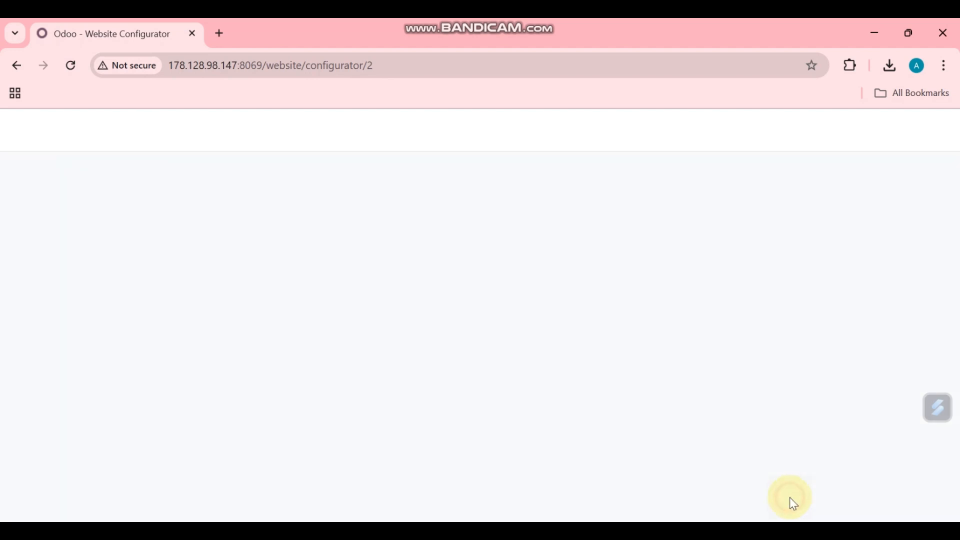
{"action": "left_click", "coordinate": [791, 498]}
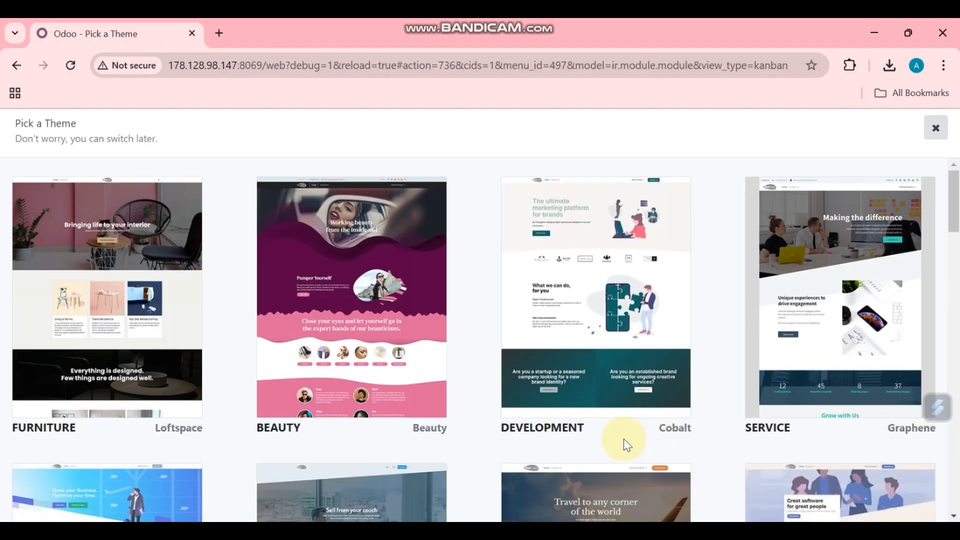
{"action": "scroll", "coordinate": [209, 337], "scroll_direction": "down", "scroll_amount": 2}
{"action": "scroll", "coordinate": [208, 337], "scroll_direction": "down", "scroll_amount": 4}
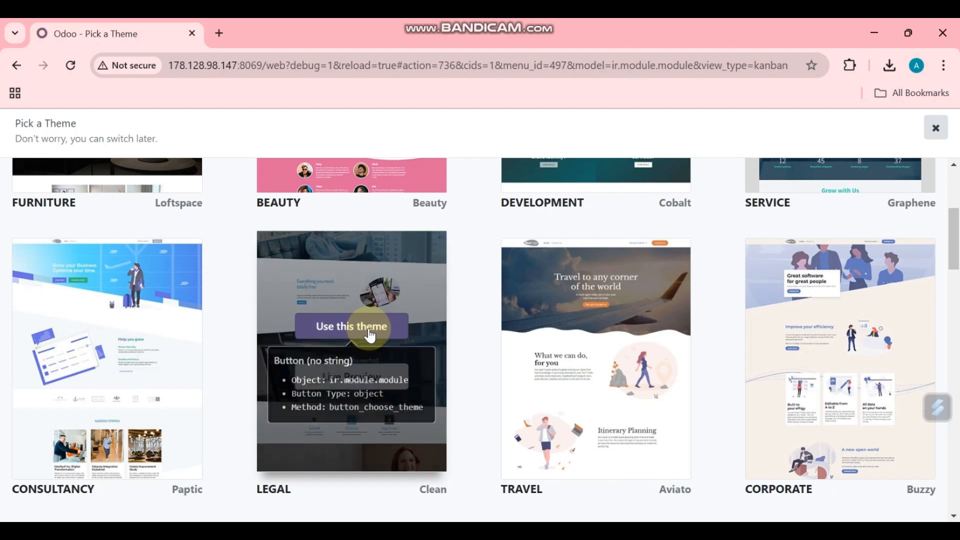
{"action": "left_click", "coordinate": [370, 335]}
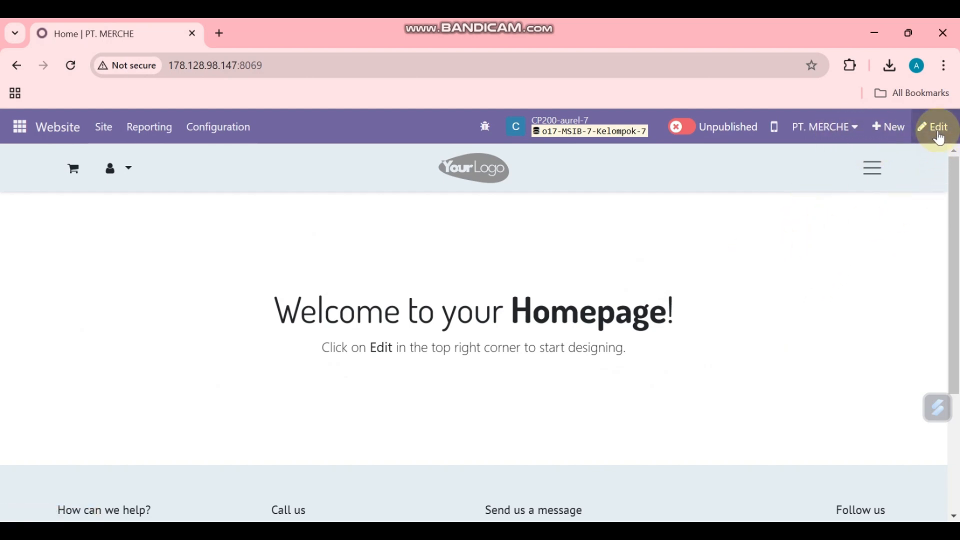
Step: In the homepage editor, search blocks for 'head' and drop the Title block onto the page
{"action": "left_click", "coordinate": [937, 131]}
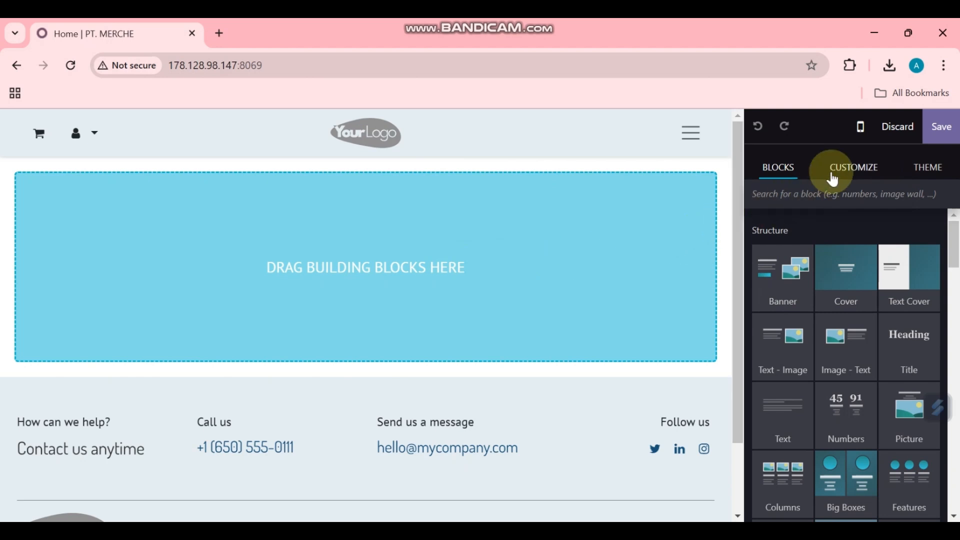
{"action": "scroll", "coordinate": [845, 273], "scroll_direction": "down", "scroll_amount": 3}
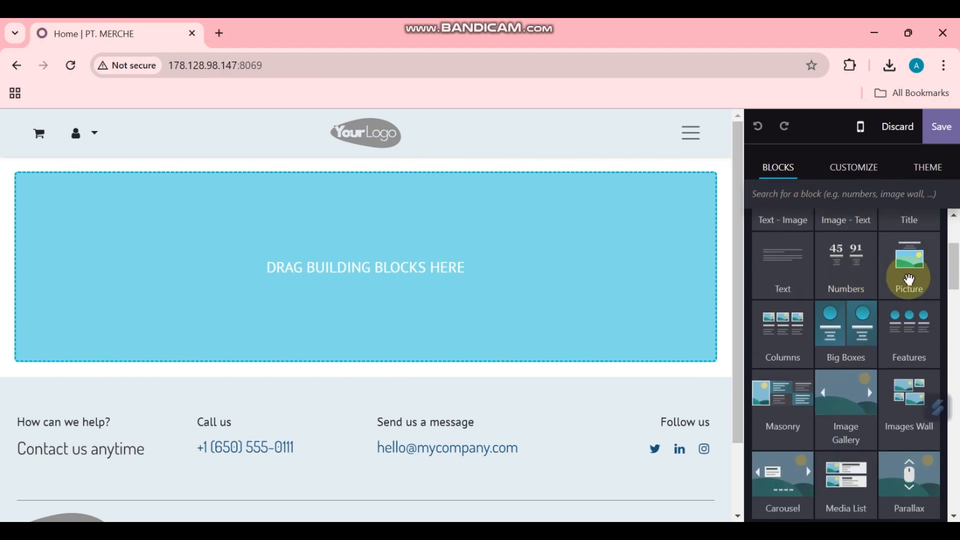
{"action": "scroll", "coordinate": [849, 285], "scroll_direction": "down", "scroll_amount": 3}
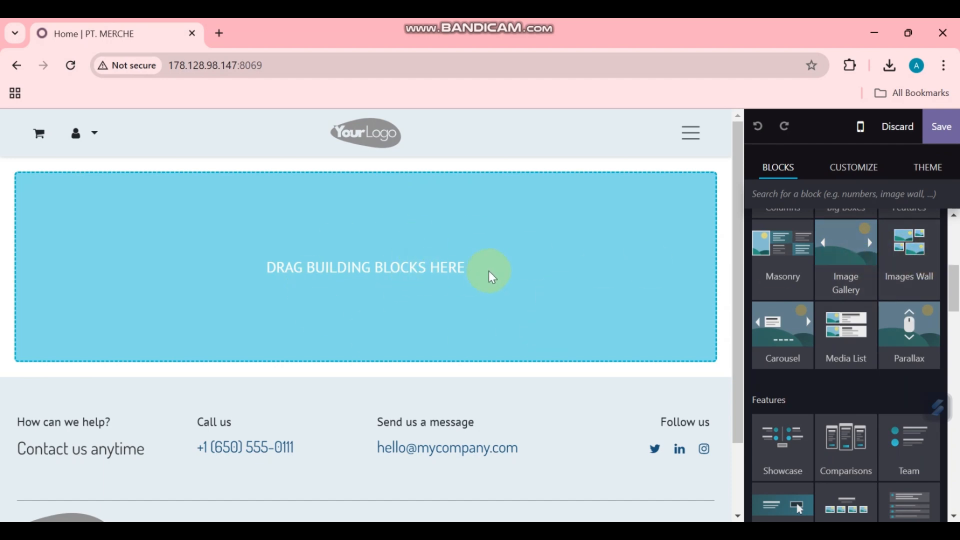
{"action": "left_click", "coordinate": [857, 174]}
{"action": "left_click", "coordinate": [931, 167]}
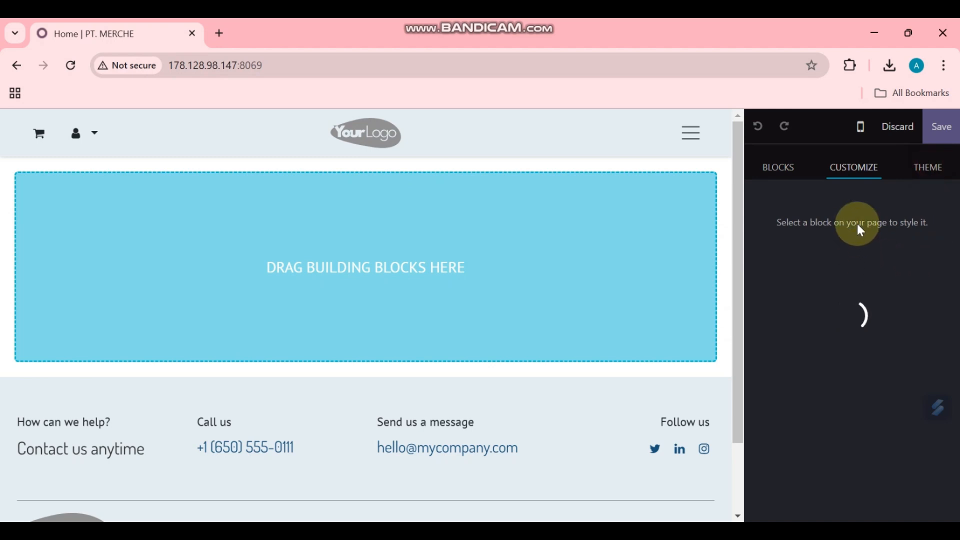
{"action": "scroll", "coordinate": [900, 375], "scroll_direction": "down", "scroll_amount": 5}
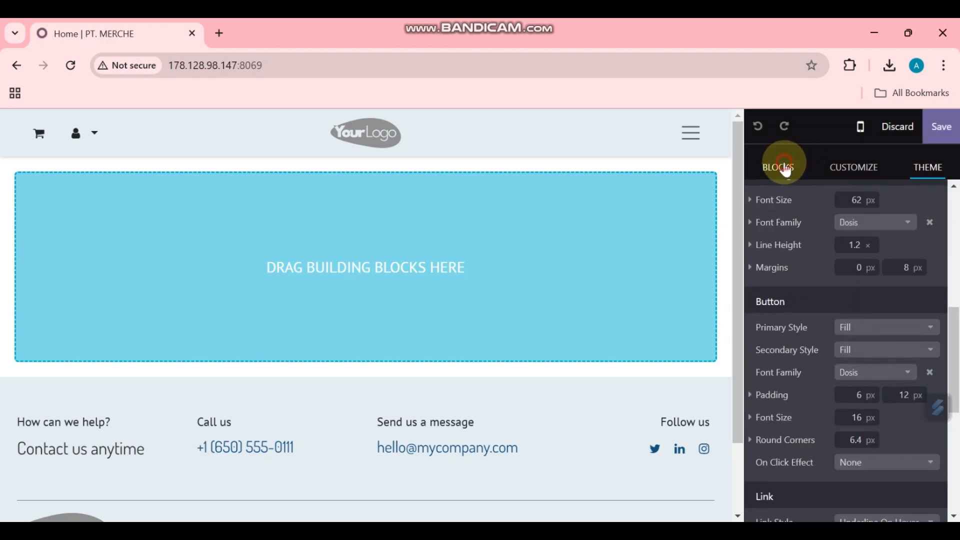
{"action": "left_click", "coordinate": [785, 169]}
{"action": "scroll", "coordinate": [814, 255], "scroll_direction": "up", "scroll_amount": 5}
{"action": "left_click", "coordinate": [823, 194]}
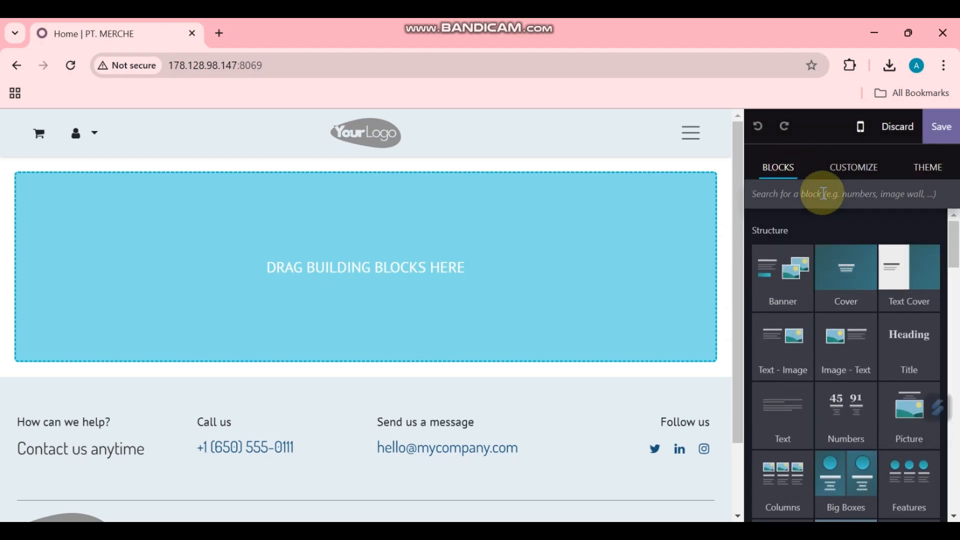
{"action": "type", "text": "head"}
{"action": "left_click_drag", "start_coordinate": [799, 291], "coordinate": [489, 280]}
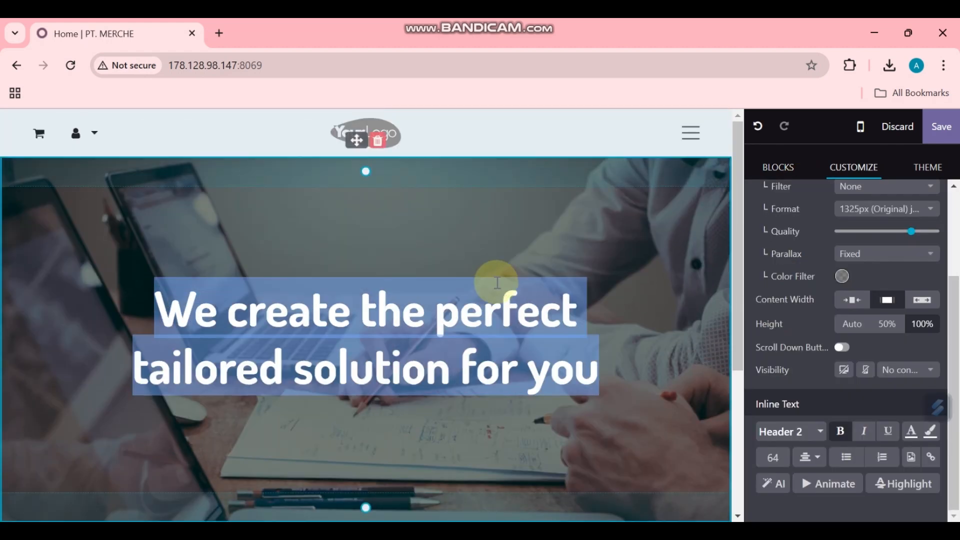
Step: Retype the hero heading as 'Welcome to Merche & Co.' and add a blank line below it
{"action": "type", "text": "Welcone"}
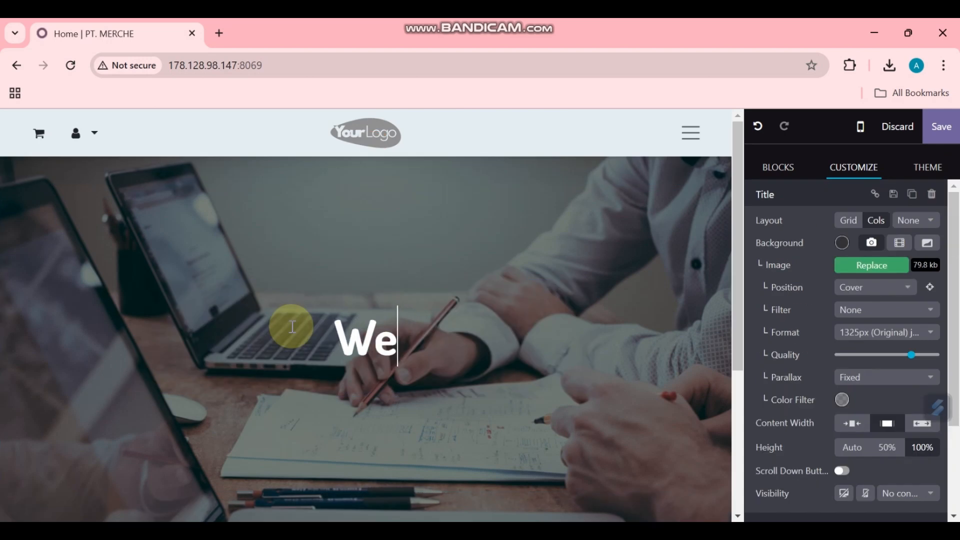
{"action": "key", "text": "BackSpace"}
{"action": "key", "text": "BackSpace"}
{"action": "type", "text": "me ot"}
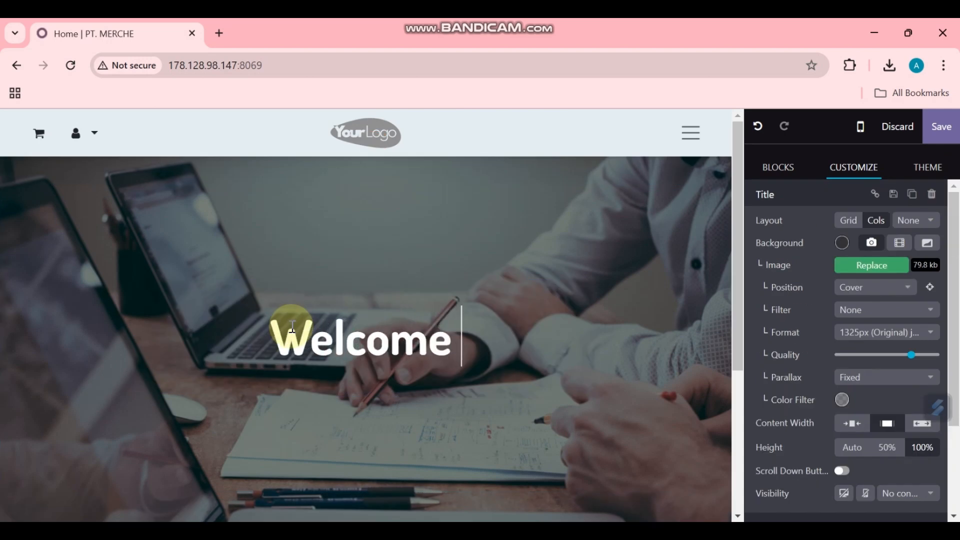
{"action": "key", "text": "BackSpace"}
{"action": "key", "text": "BackSpace"}
{"action": "type", "text": "to "}
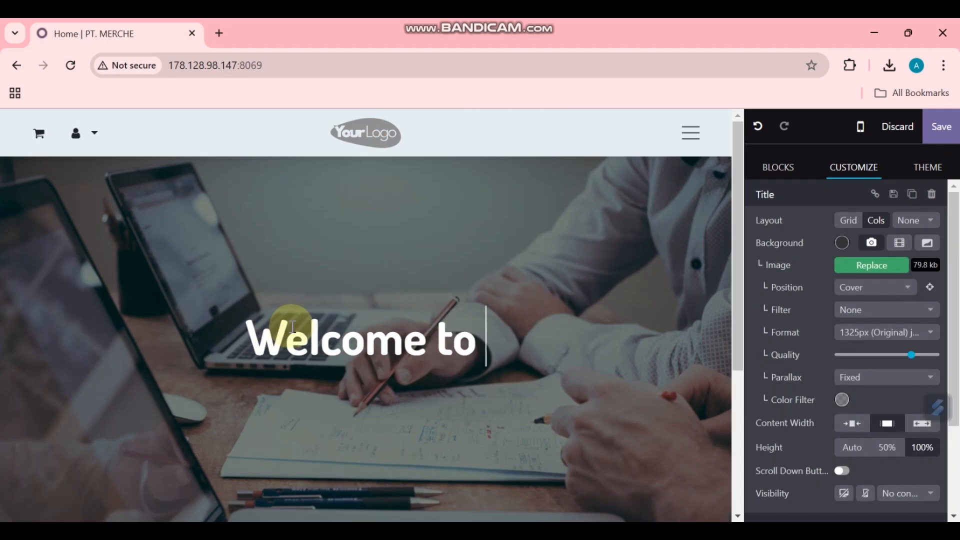
{"action": "type", "text": "Merche"}
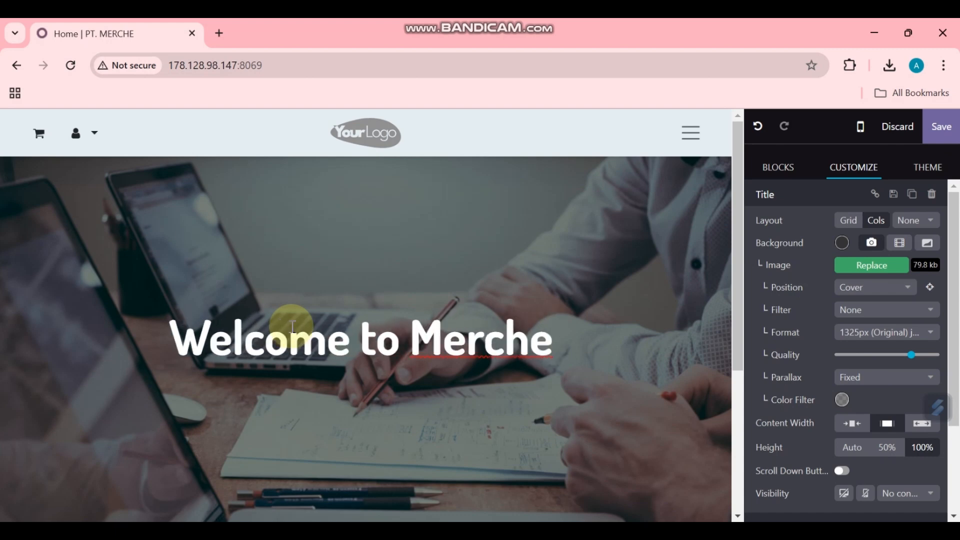
{"action": "type", "text": " & Co"}
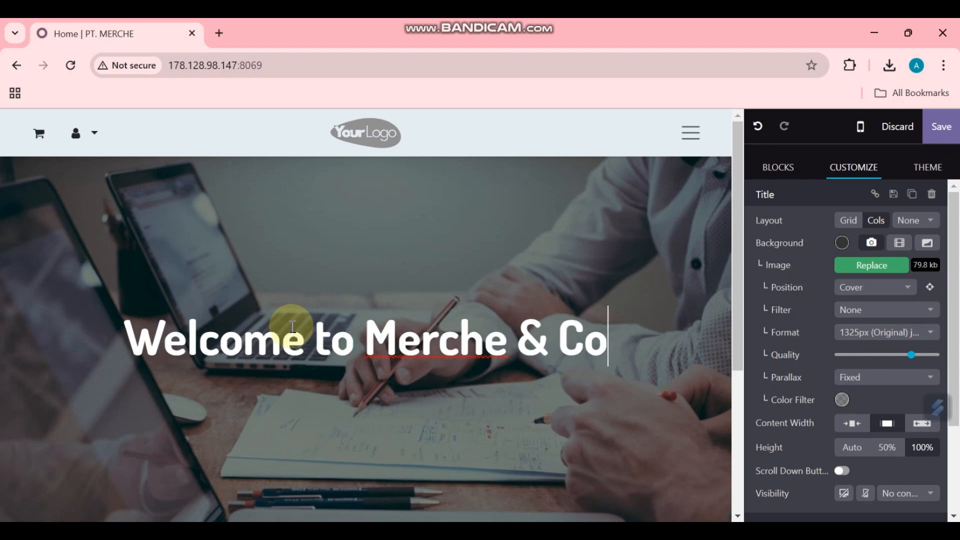
{"action": "type", "text": "."}
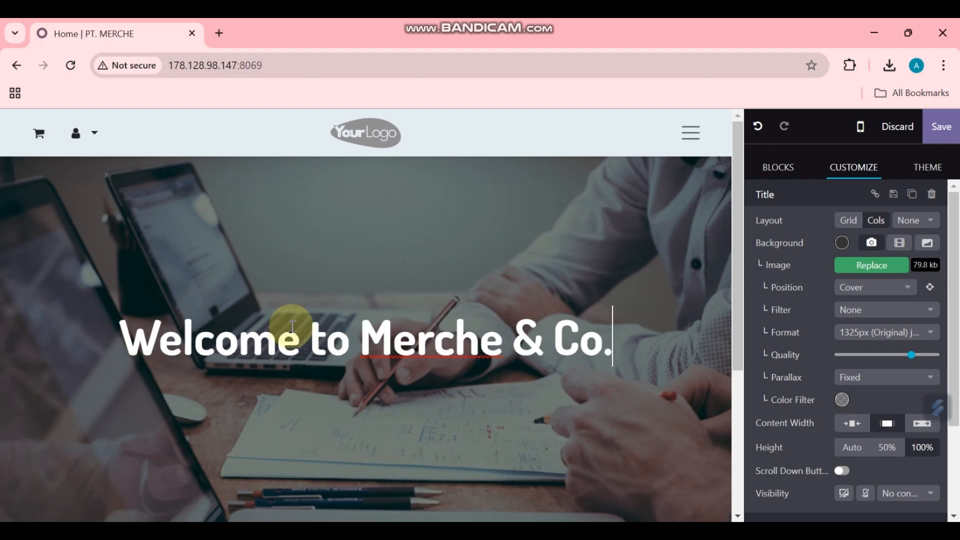
{"action": "key", "text": "Return"}
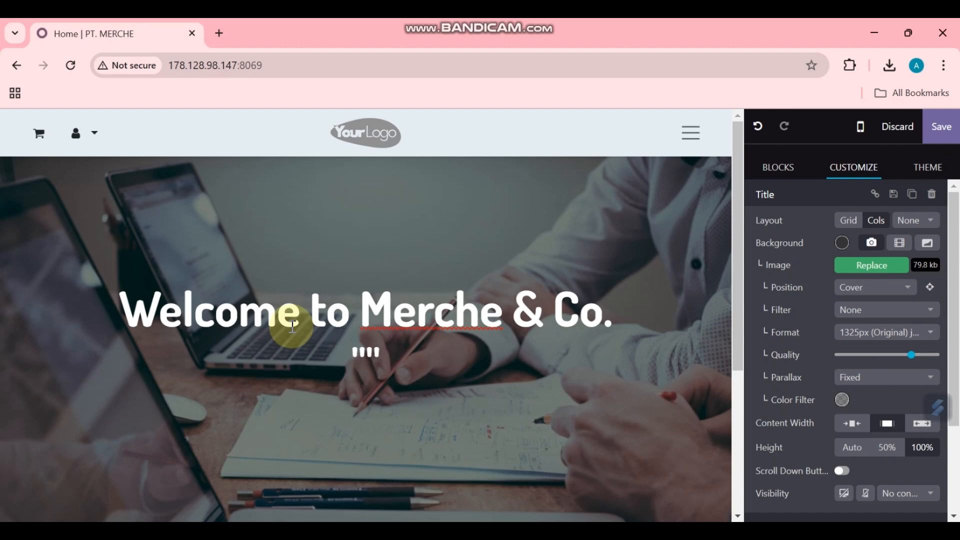
{"action": "left_click", "coordinate": [292, 327]}
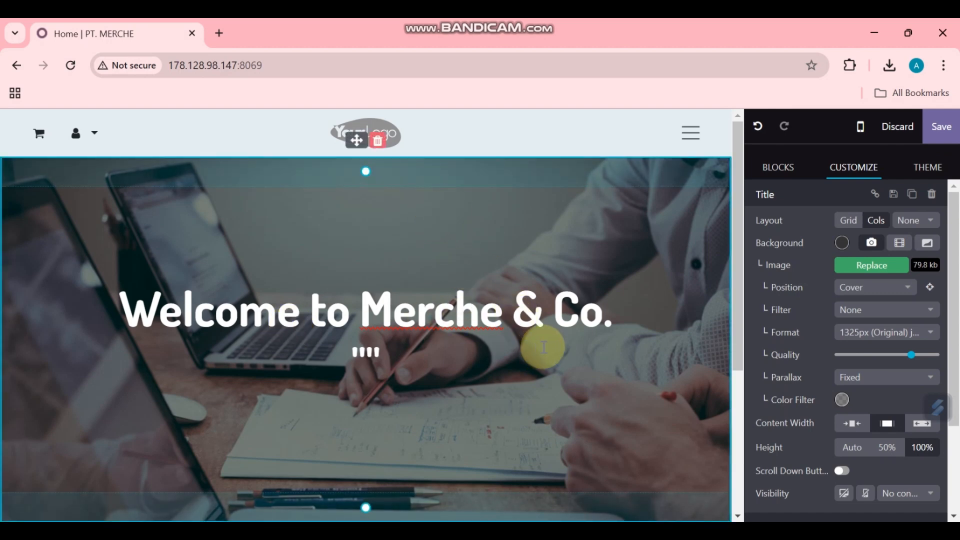
Step: Paste the tagline 'Elegansi dan Kenyamanan, Hadir di Setiap Pakaian' from Word below the title
{"action": "key", "text": "alt+Tab"}
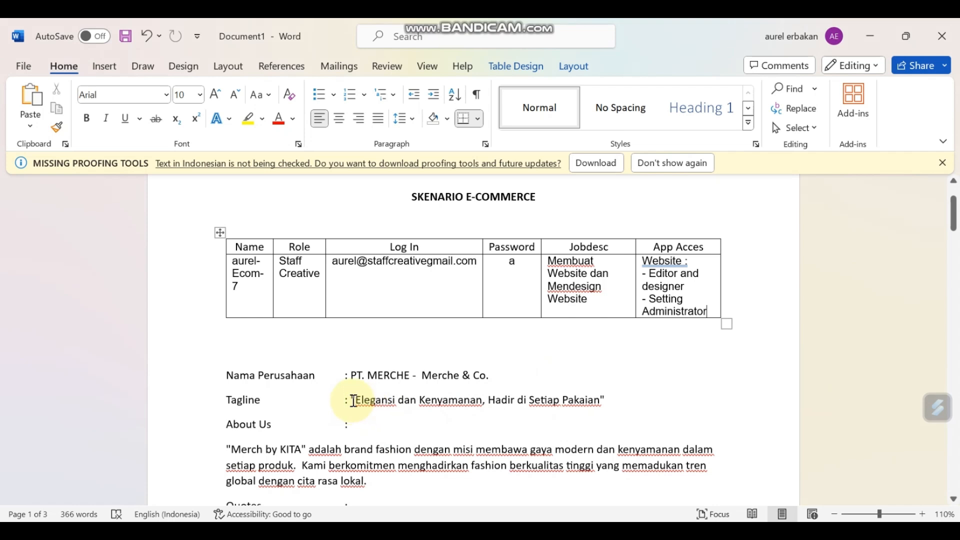
{"action": "left_click_drag", "start_coordinate": [357, 400], "coordinate": [591, 404]}
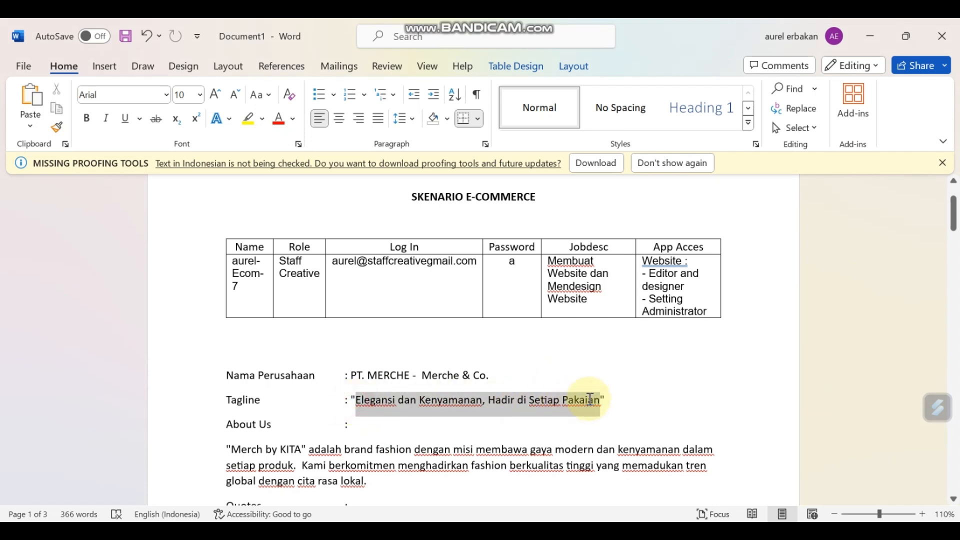
{"action": "key", "text": "alt+Tab"}
{"action": "left_click", "coordinate": [368, 356]}
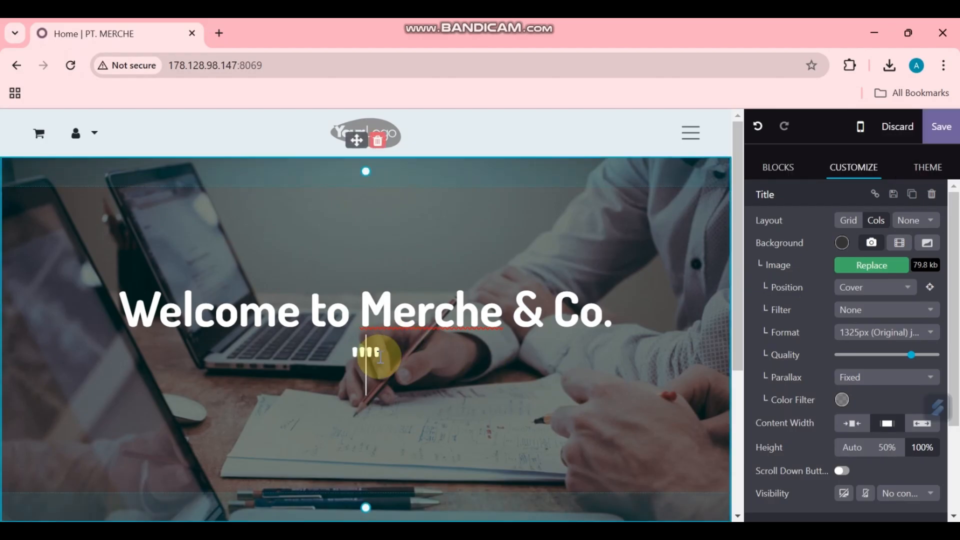
{"action": "type", "text": "\" Elegansi dan Kenyamanan, Hadir di Setiap Pakaian \""}
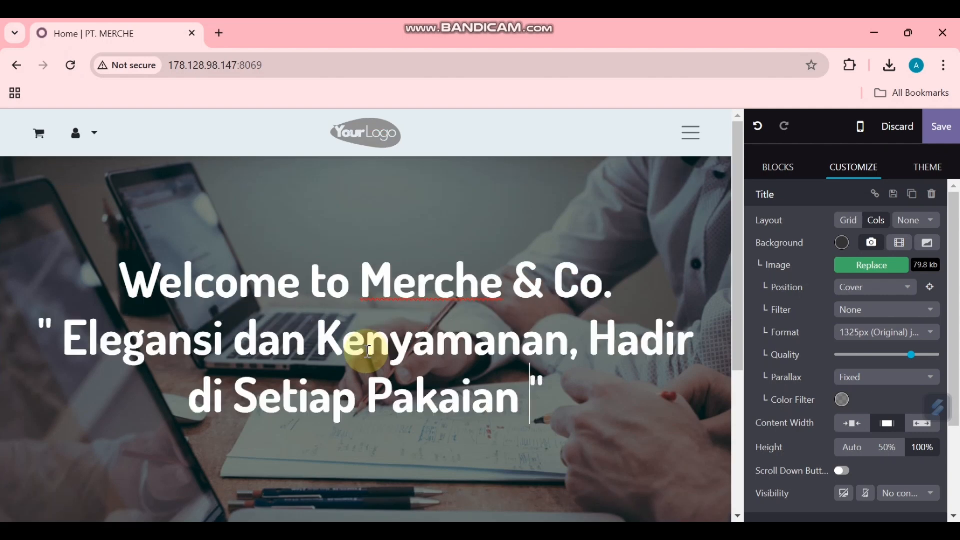
Step: Set the quoted tagline's font size to 30
{"action": "triple_click", "coordinate": [535, 401]}
{"action": "left_click_drag", "start_coordinate": [535, 401], "coordinate": [36, 336]}
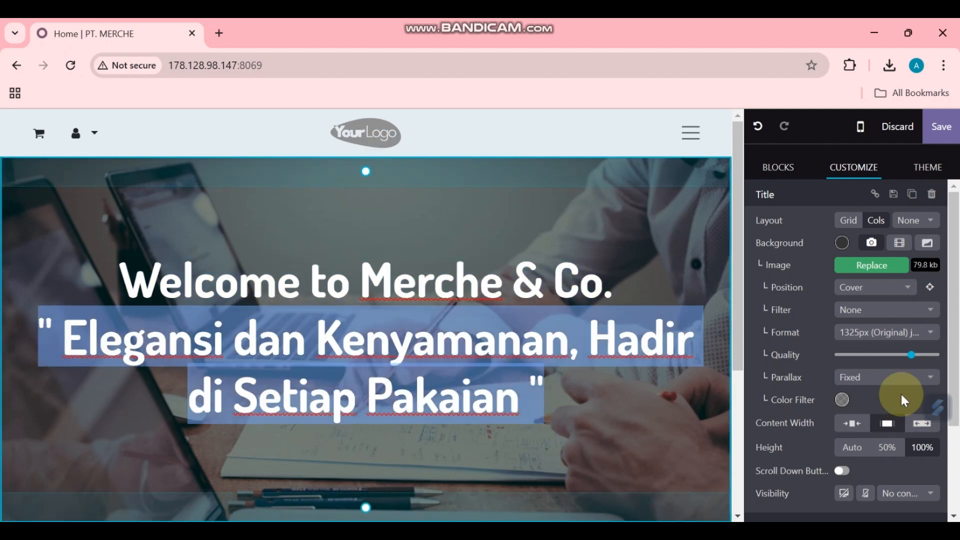
{"action": "scroll", "coordinate": [894, 400], "scroll_direction": "down", "scroll_amount": 3}
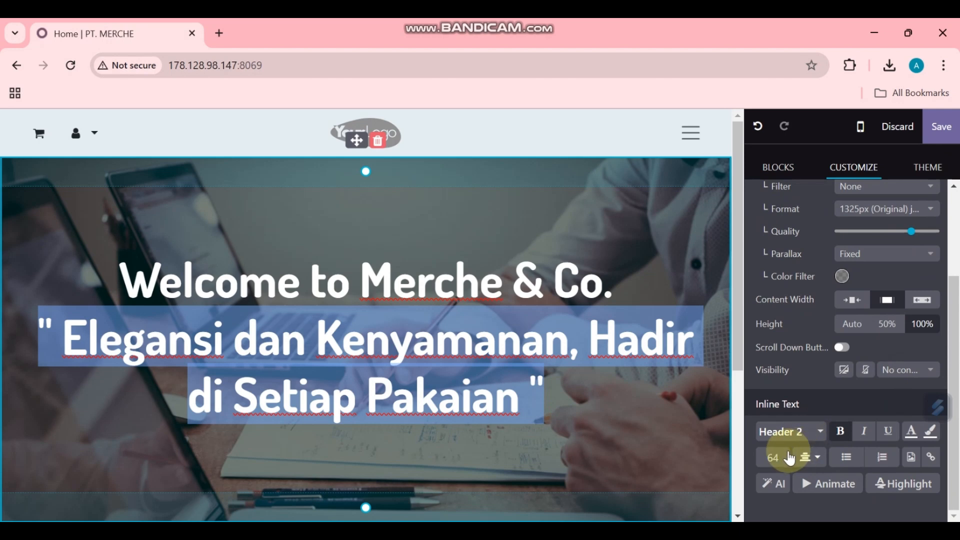
{"action": "left_click", "coordinate": [774, 456]}
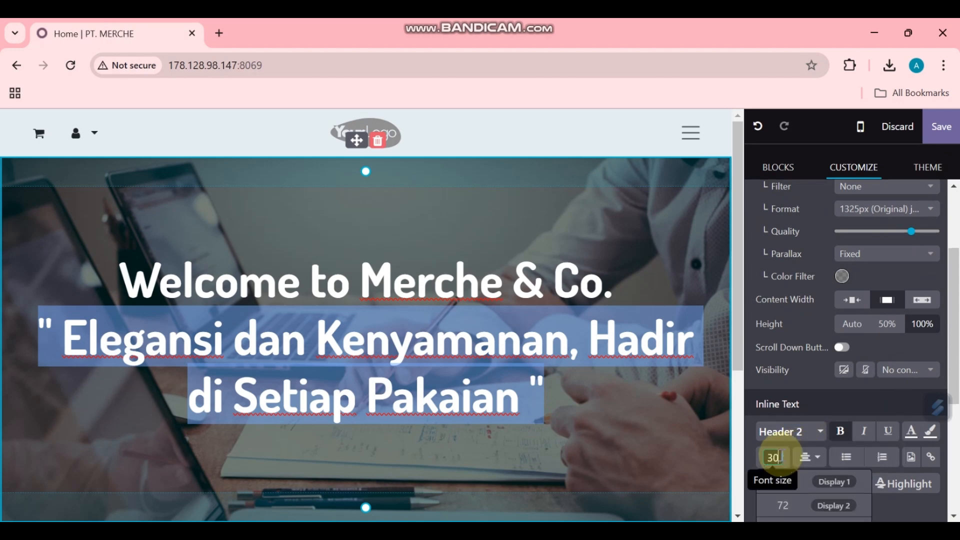
{"action": "type", "text": "30"}
{"action": "left_click", "coordinate": [618, 421]}
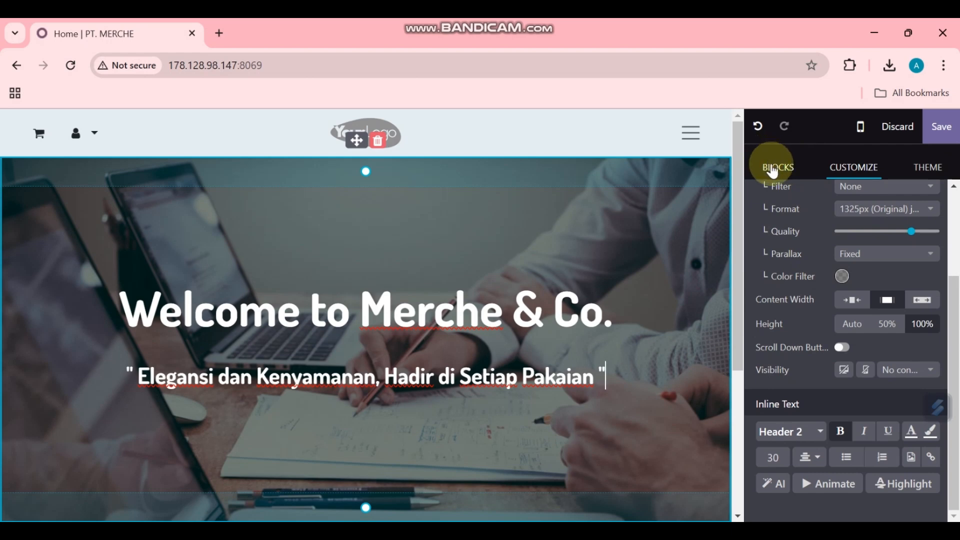
Step: Clear the 'head' block search and drag a text block below the banner
{"action": "left_click", "coordinate": [772, 169]}
{"action": "left_click_drag", "start_coordinate": [799, 198], "coordinate": [732, 197]}
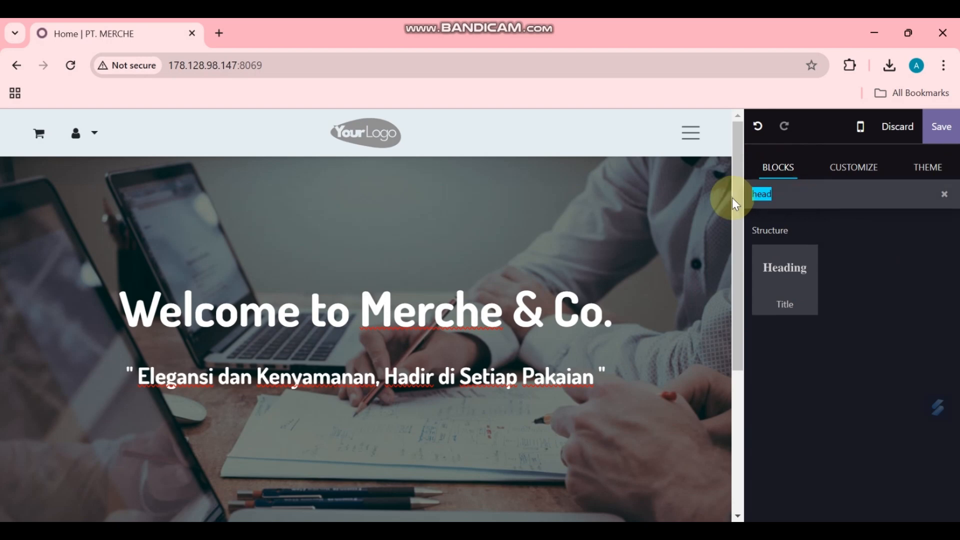
{"action": "key", "text": "BackSpace"}
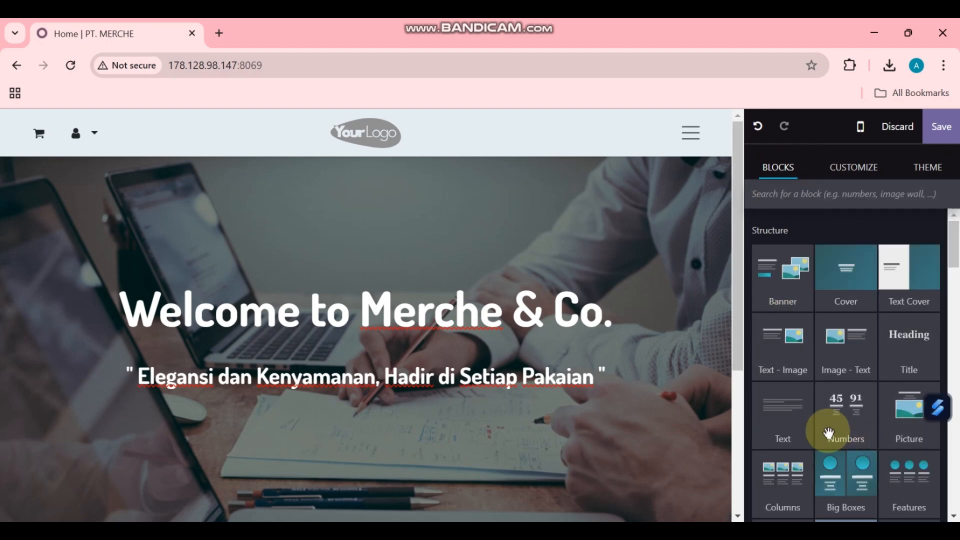
{"action": "scroll", "coordinate": [822, 431], "scroll_direction": "down", "scroll_amount": 2}
{"action": "scroll", "coordinate": [643, 332], "scroll_direction": "down", "scroll_amount": 3}
{"action": "left_click_drag", "start_coordinate": [773, 343], "coordinate": [567, 419]}
Step: Replace the text block's sample text with the About Us paragraph copied from Word
{"action": "scroll", "coordinate": [567, 420], "scroll_direction": "down", "scroll_amount": 3}
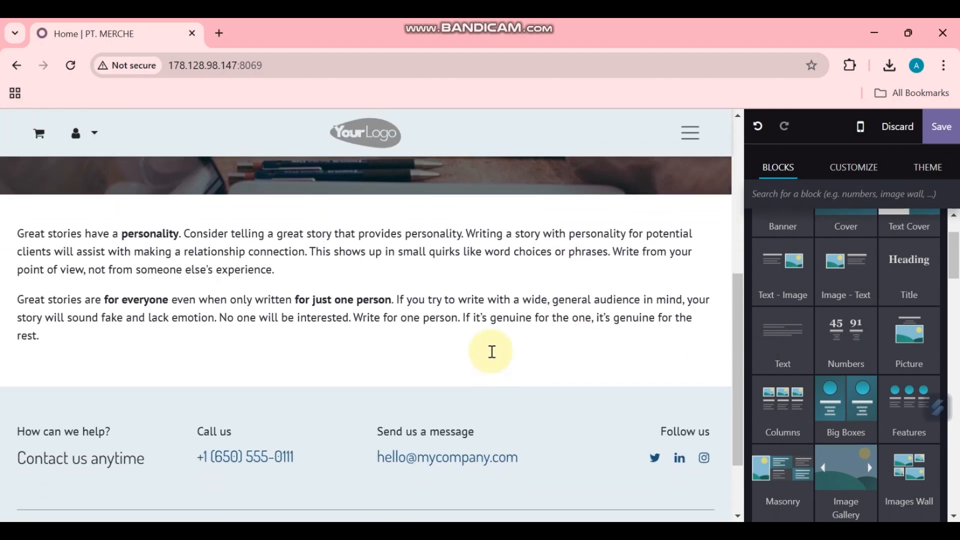
{"action": "left_click", "coordinate": [411, 303]}
{"action": "key", "text": "ctrl+a"}
{"action": "mouse_move", "coordinate": [649, 531]}
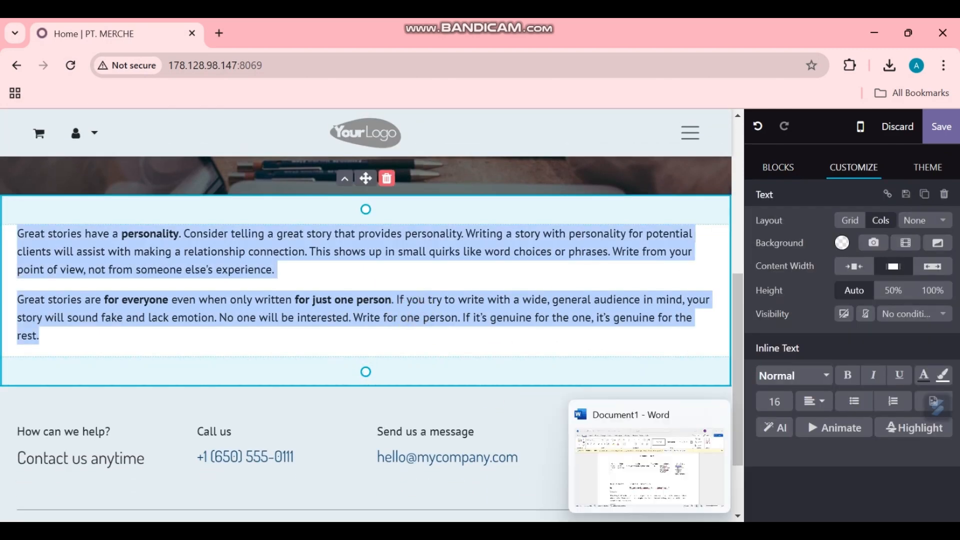
{"action": "left_click", "coordinate": [649, 465]}
{"action": "scroll", "coordinate": [266, 427], "scroll_direction": "down", "scroll_amount": 1}
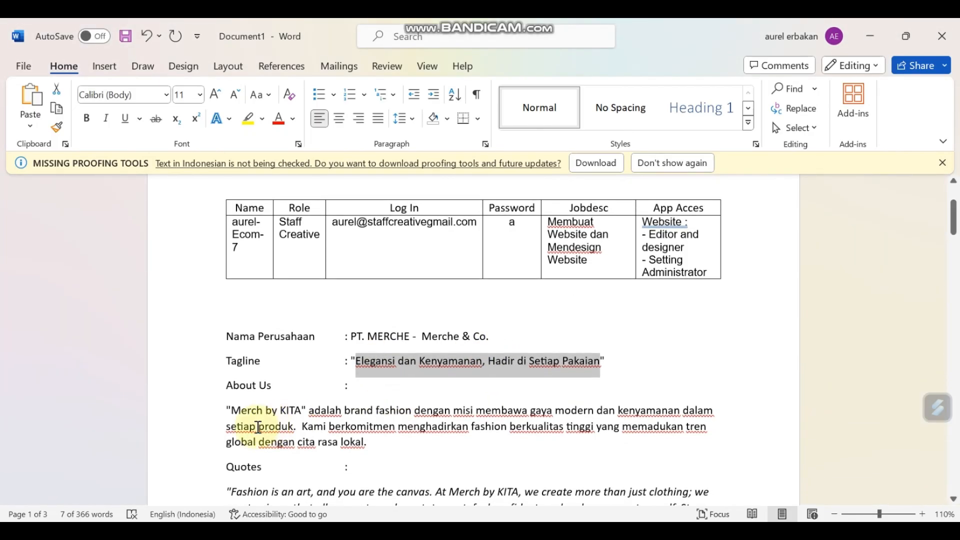
{"action": "left_click_drag", "start_coordinate": [226, 407], "coordinate": [371, 456]}
{"action": "key", "text": "ctrl+c"}
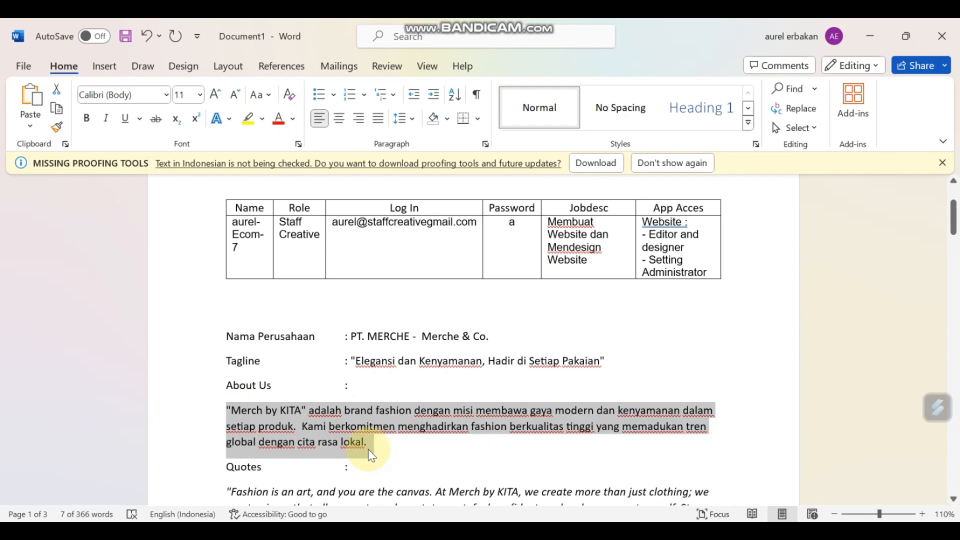
{"action": "key", "text": "alt+Tab"}
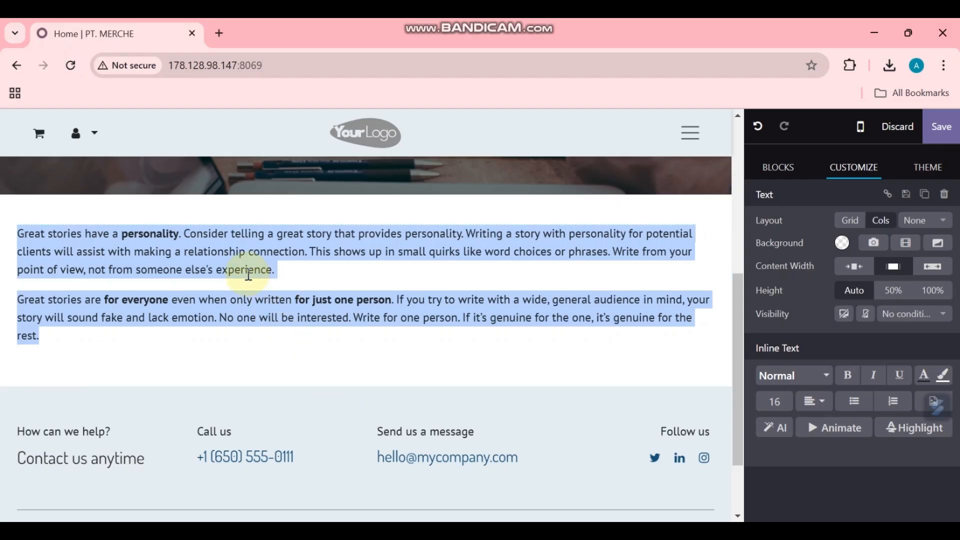
{"action": "key", "text": "ctrl+v"}
Step: Change the paragraph's brand name to 'Merche & Co.' and save the homepage
{"action": "left_click", "coordinate": [274, 247]}
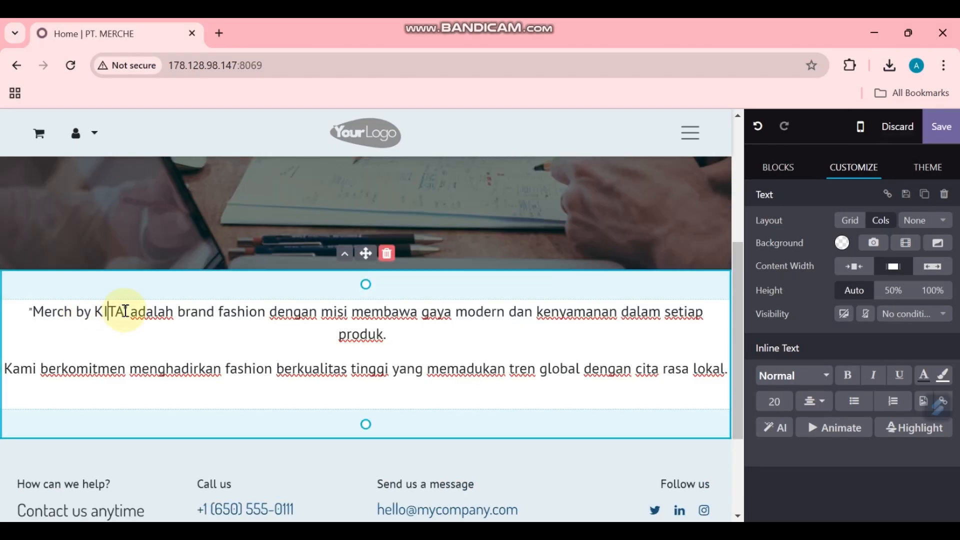
{"action": "left_click", "coordinate": [125, 310]}
{"action": "key", "text": "BackSpace"}
{"action": "key", "text": "BackSpace"}
{"action": "key", "text": "BackSpace"}
{"action": "key", "text": "BackSpace"}
{"action": "key", "text": "BackSpace"}
{"action": "key", "text": "BackSpace"}
{"action": "key", "text": "BackSpace"}
{"action": "key", "text": "BackSpace"}
{"action": "type", "text": "e & Co."}
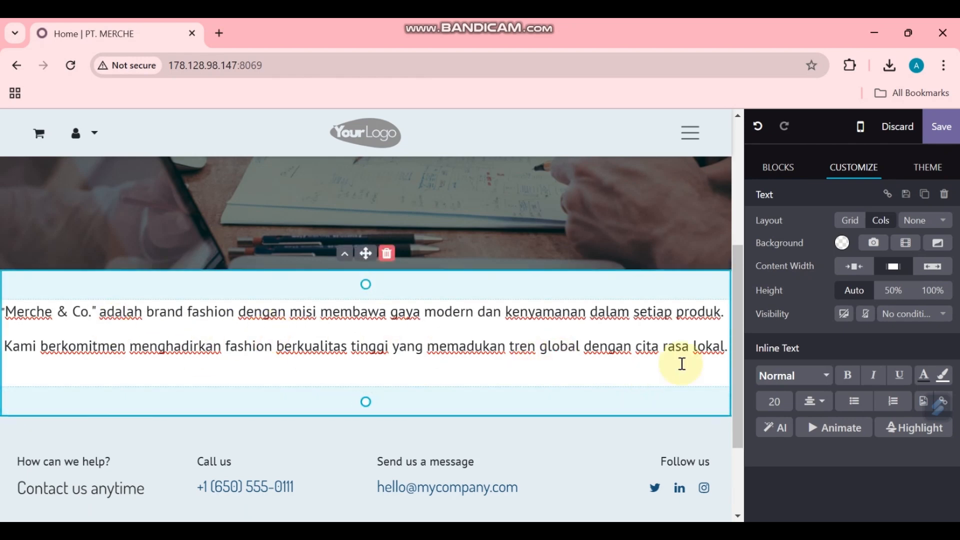
{"action": "scroll", "coordinate": [575, 315], "scroll_direction": "up", "scroll_amount": 4}
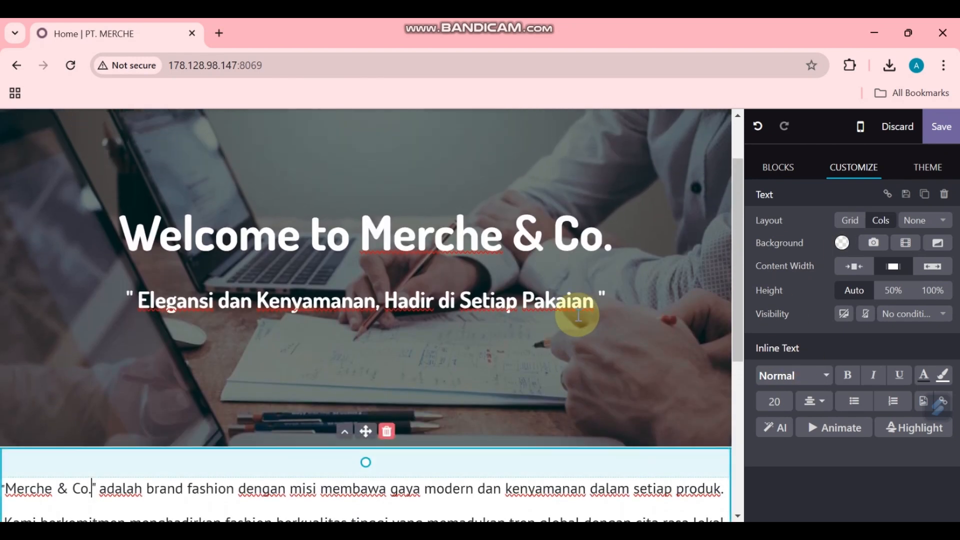
{"action": "scroll", "coordinate": [575, 312], "scroll_direction": "down", "scroll_amount": 2}
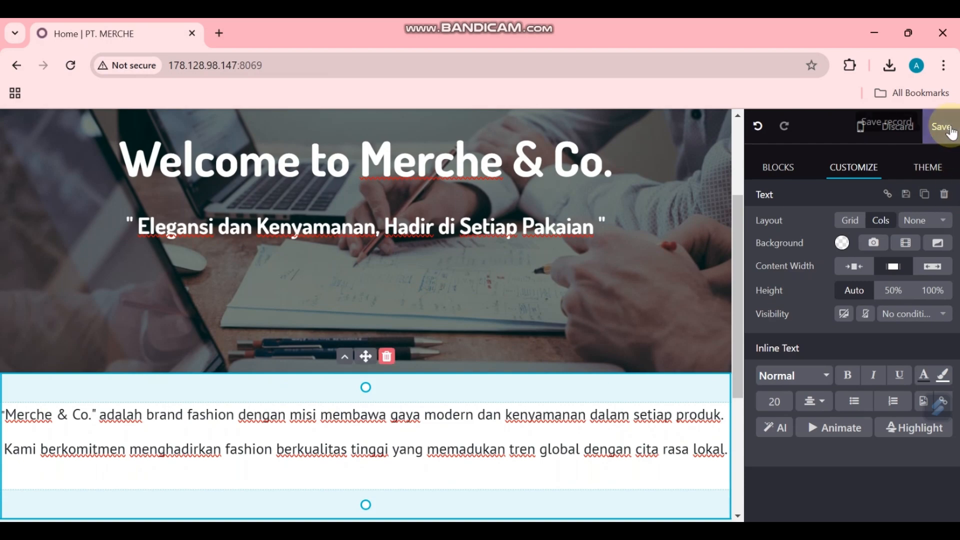
{"action": "left_click", "coordinate": [941, 126]}
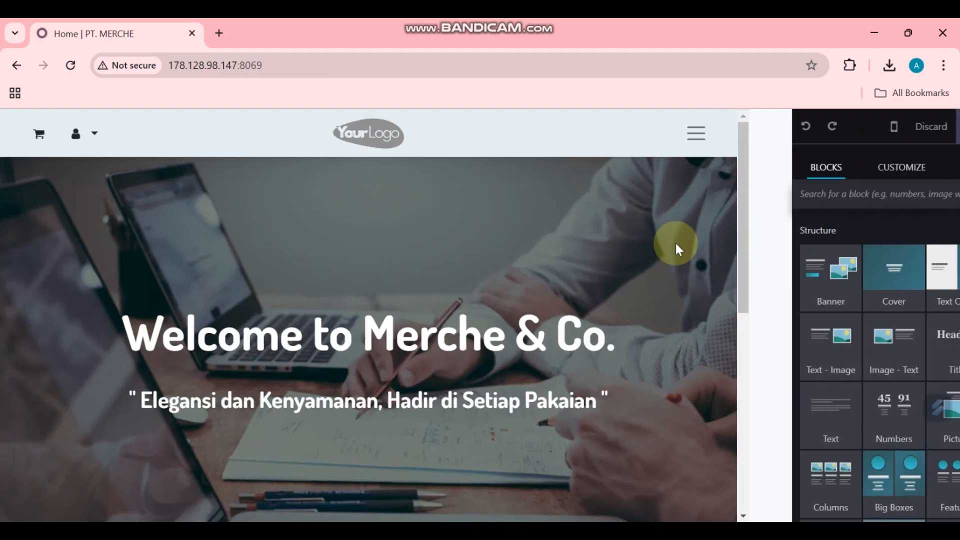
Step: Reopen the homepage editor and select the hero banner section
{"action": "scroll", "coordinate": [644, 280], "scroll_direction": "down", "scroll_amount": 2}
{"action": "scroll", "coordinate": [650, 285], "scroll_direction": "up", "scroll_amount": 2}
{"action": "scroll", "coordinate": [669, 303], "scroll_direction": "down", "scroll_amount": 5}
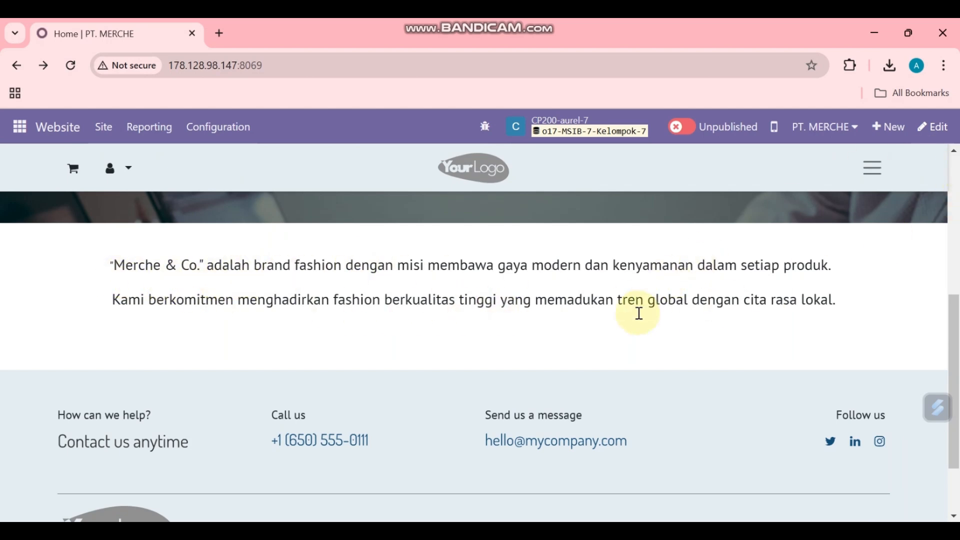
{"action": "scroll", "coordinate": [677, 302], "scroll_direction": "up", "scroll_amount": 3}
{"action": "left_click", "coordinate": [929, 127]}
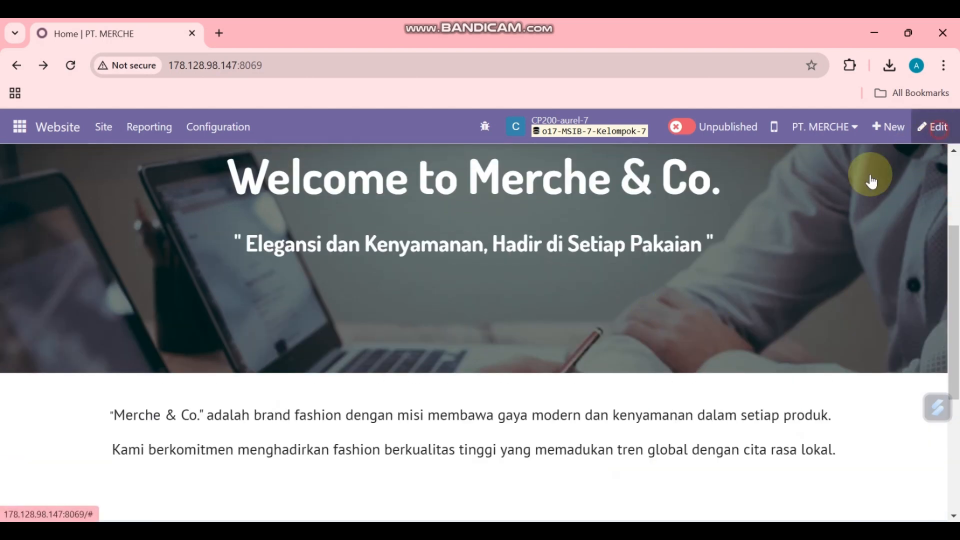
{"action": "scroll", "coordinate": [357, 311], "scroll_direction": "up", "scroll_amount": 4}
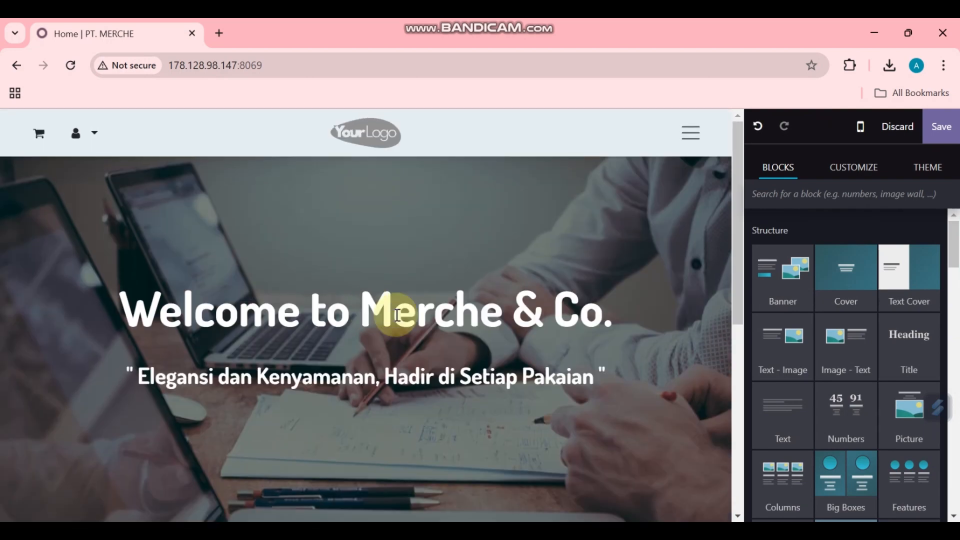
{"action": "scroll", "coordinate": [428, 350], "scroll_direction": "down", "scroll_amount": 2}
{"action": "scroll", "coordinate": [479, 325], "scroll_direction": "up", "scroll_amount": 4}
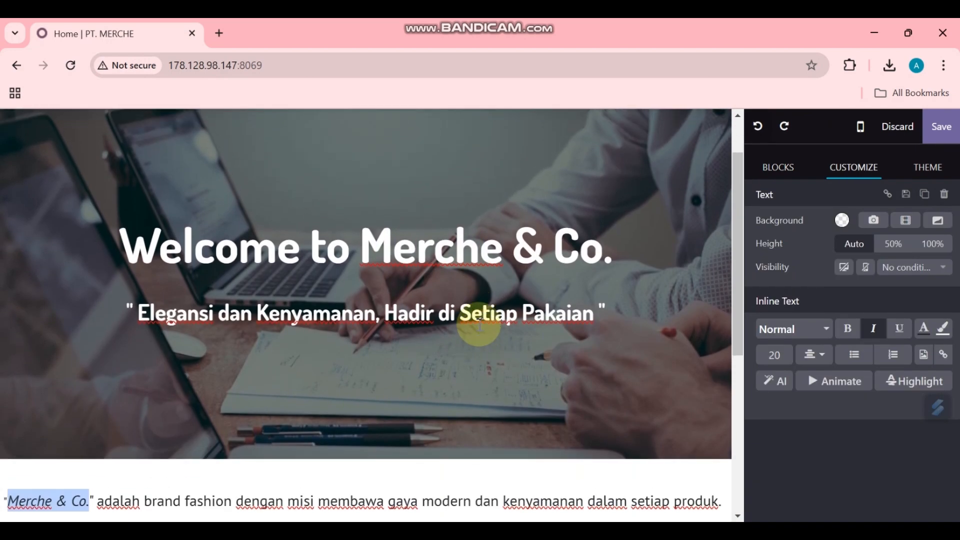
{"action": "scroll", "coordinate": [479, 325], "scroll_direction": "up", "scroll_amount": 2}
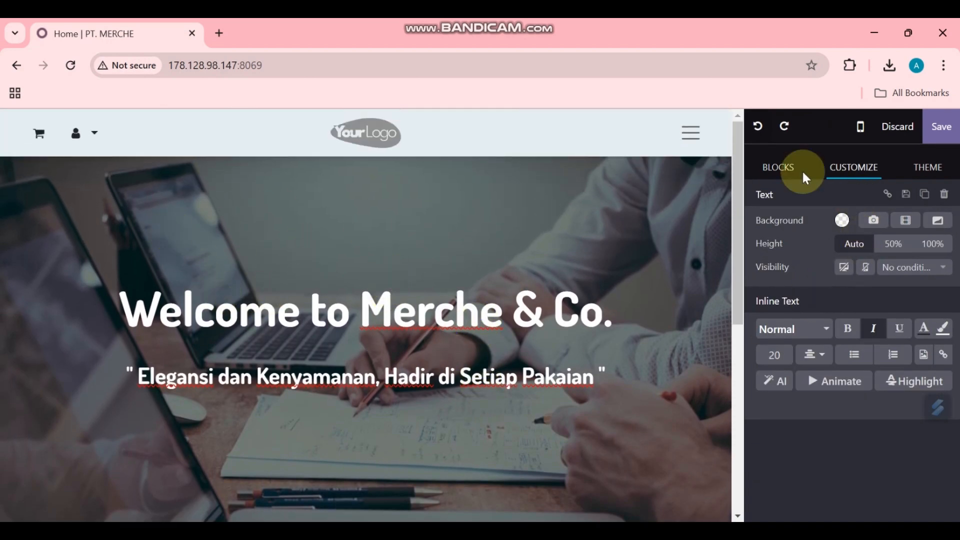
{"action": "left_click", "coordinate": [569, 247]}
{"action": "left_click", "coordinate": [552, 191]}
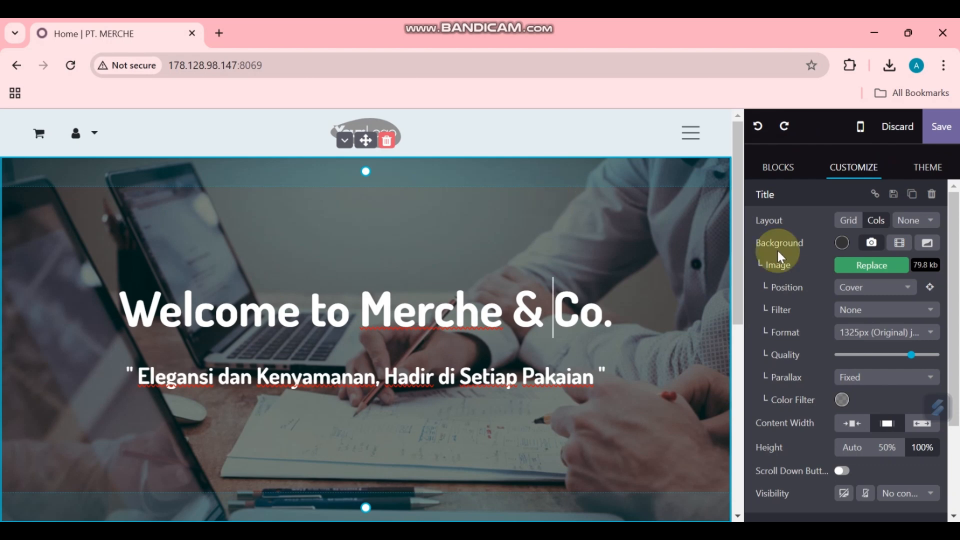
Step: Replace the banner background with the uploaded BAJJUU clothing-store photo
{"action": "left_click", "coordinate": [884, 265]}
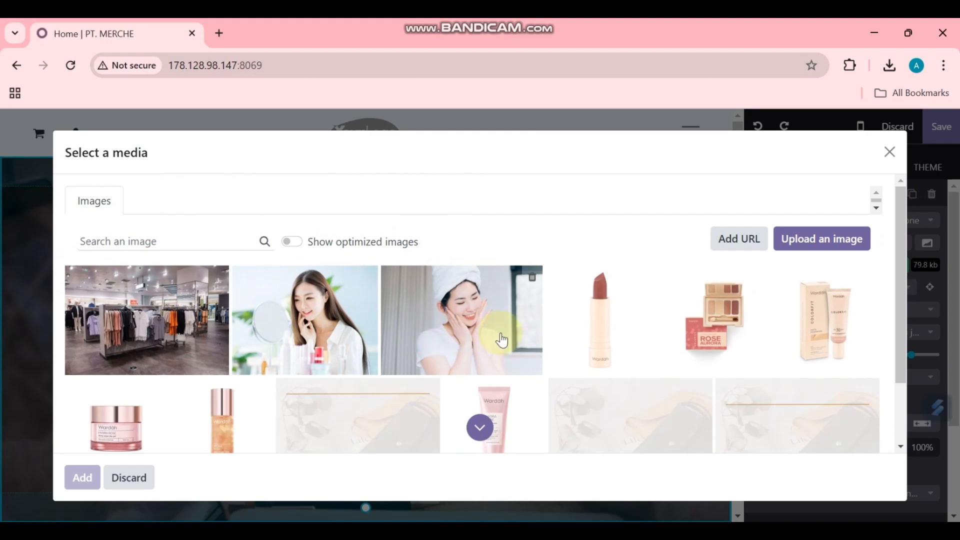
{"action": "left_click", "coordinate": [839, 249]}
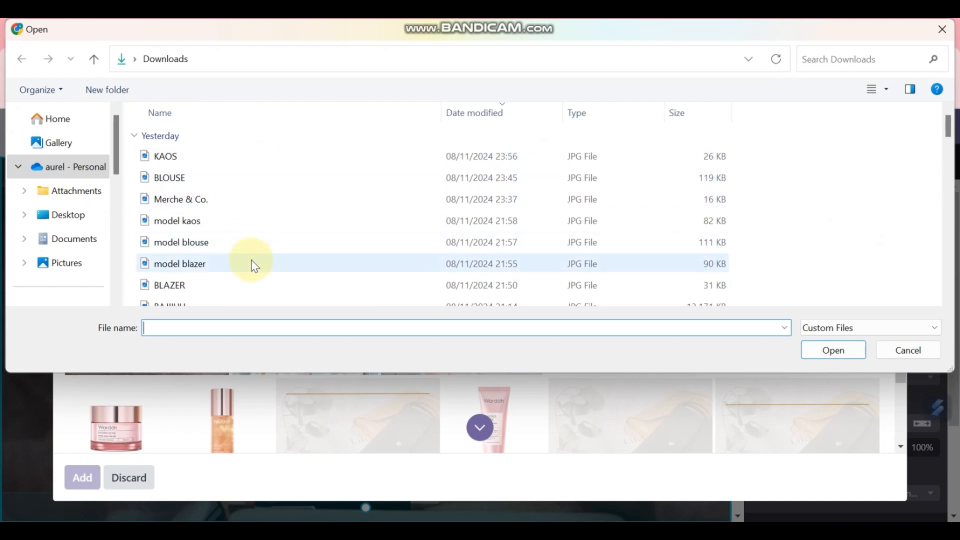
{"action": "scroll", "coordinate": [253, 262], "scroll_direction": "down", "scroll_amount": 1}
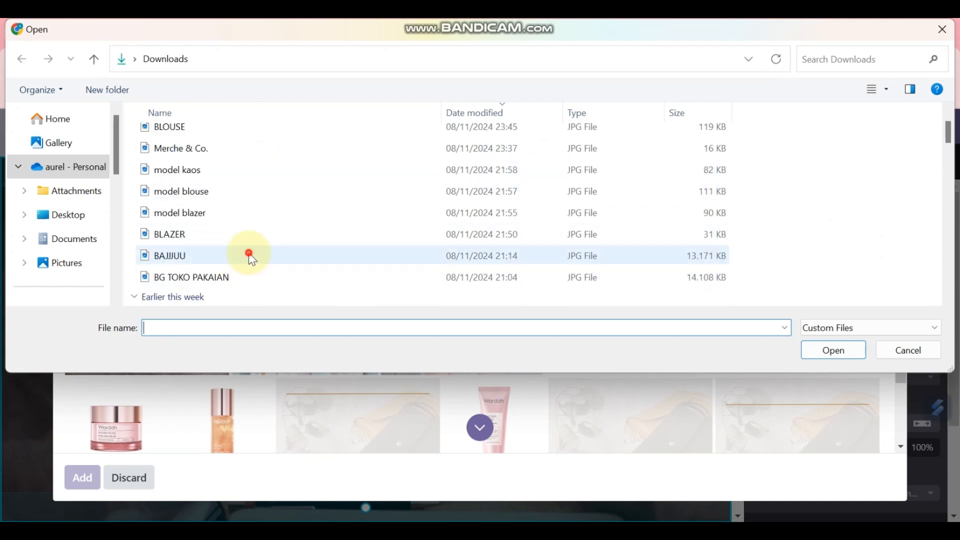
{"action": "double_click", "coordinate": [255, 258]}
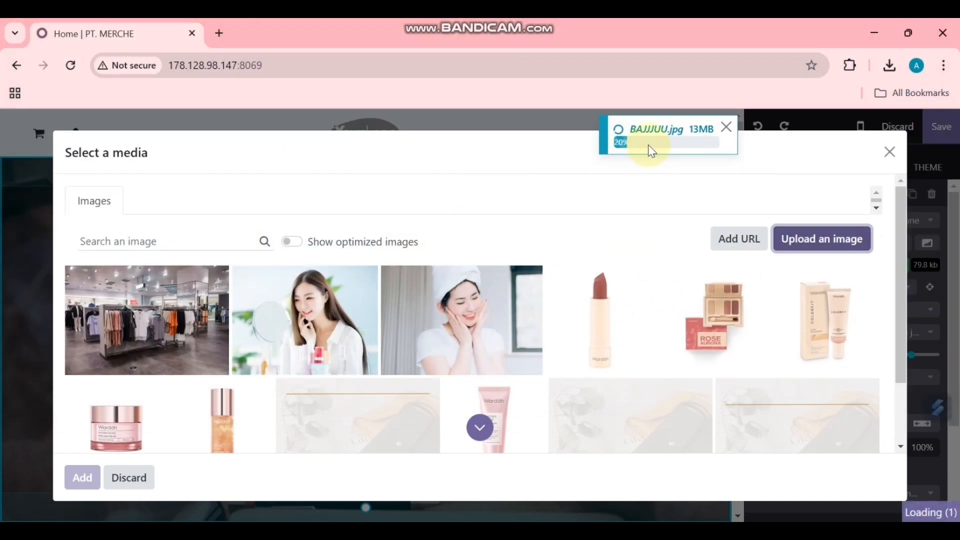
{"action": "scroll", "coordinate": [400, 300], "scroll_direction": "down", "scroll_amount": 2}
{"action": "scroll", "coordinate": [570, 301], "scroll_direction": "up", "scroll_amount": 2}
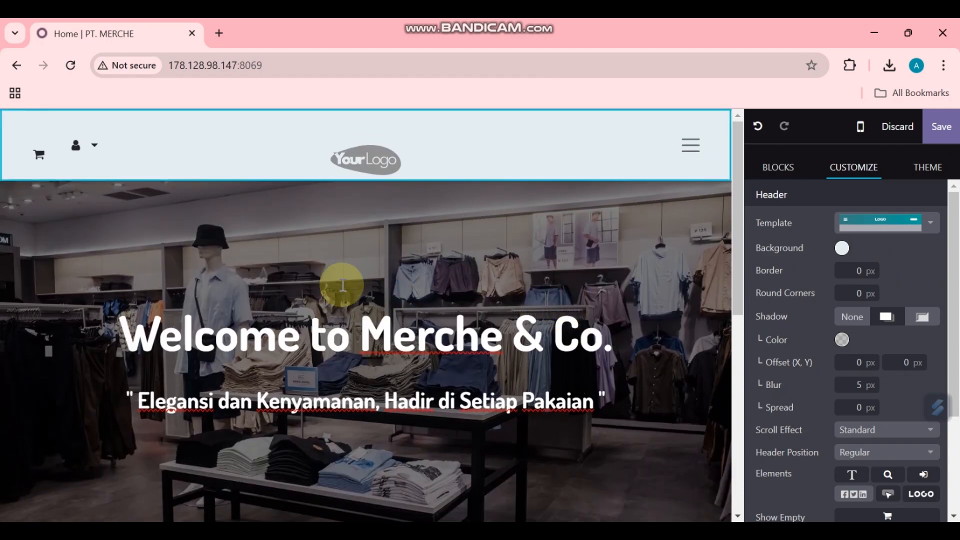
Step: Set the header template to Rounded box menu
{"action": "scroll", "coordinate": [326, 299], "scroll_direction": "down", "scroll_amount": 2}
{"action": "scroll", "coordinate": [482, 124], "scroll_direction": "up", "scroll_amount": 2}
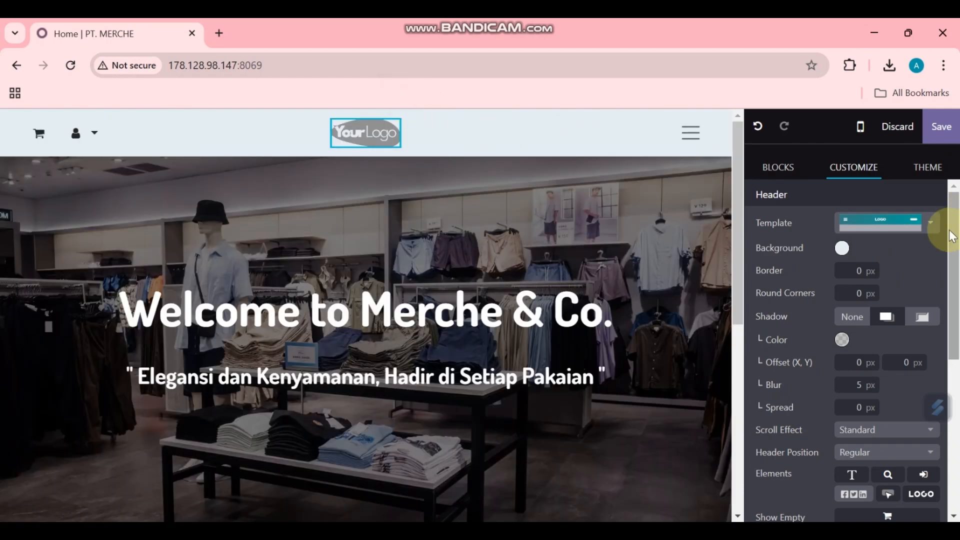
{"action": "left_click", "coordinate": [929, 224]}
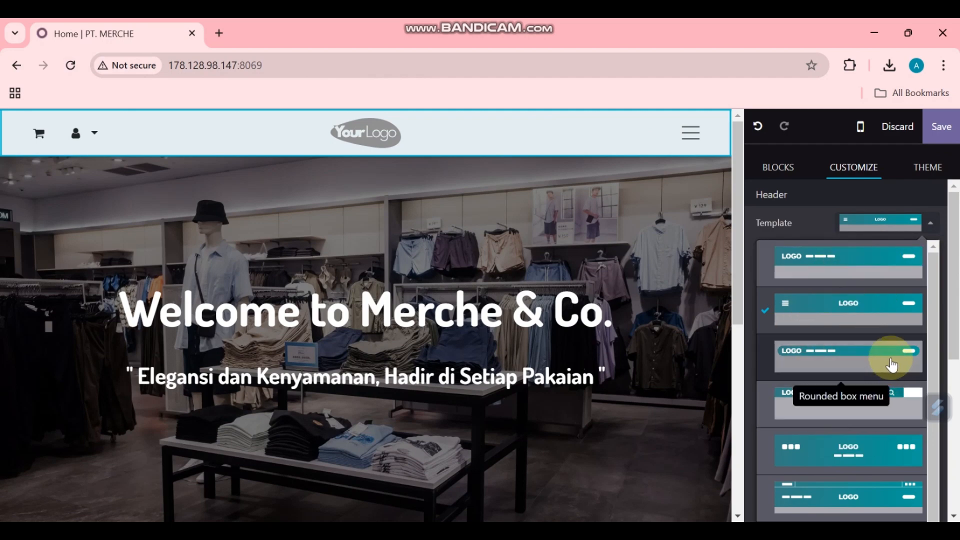
{"action": "left_click", "coordinate": [892, 361]}
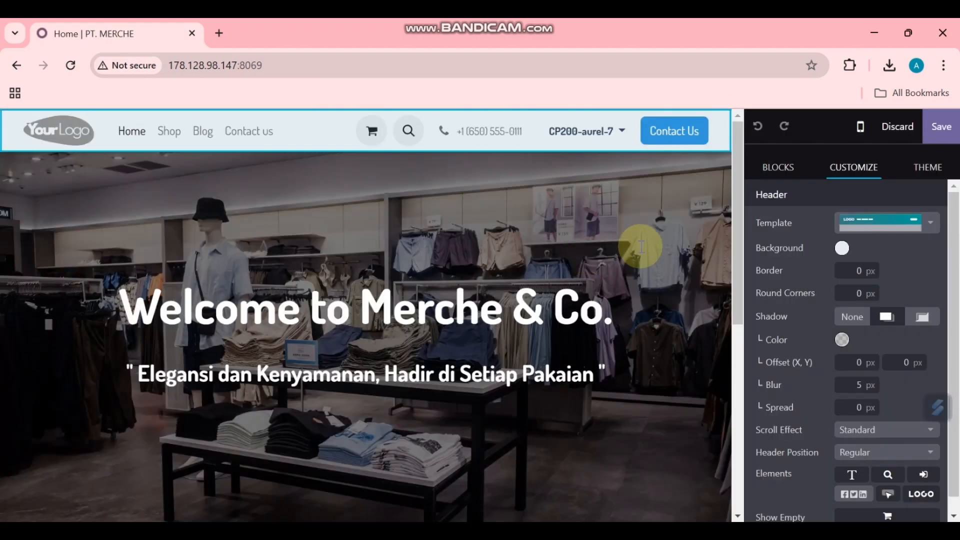
Step: Replace the placeholder logo with the uploaded Merche & Co. image and dismiss the error
{"action": "left_click", "coordinate": [68, 134]}
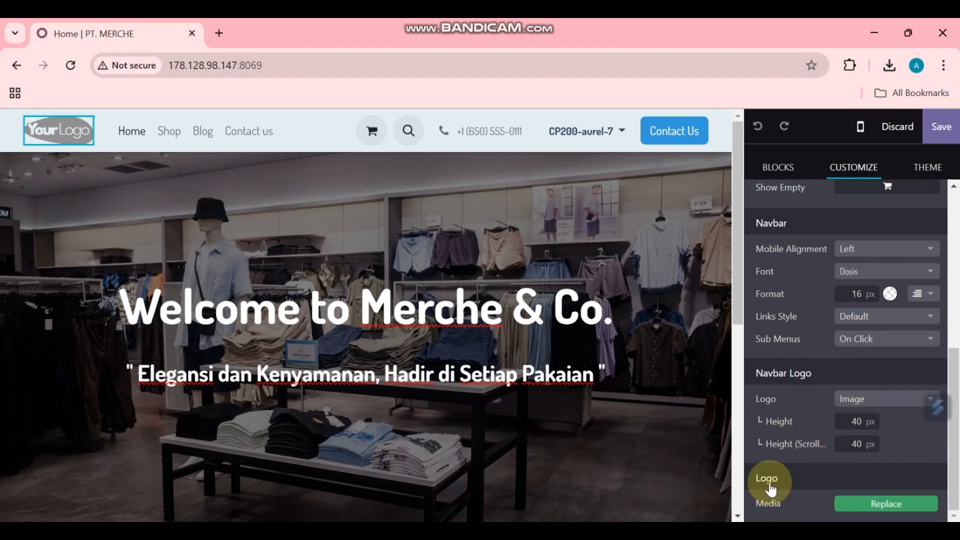
{"action": "left_click", "coordinate": [895, 506]}
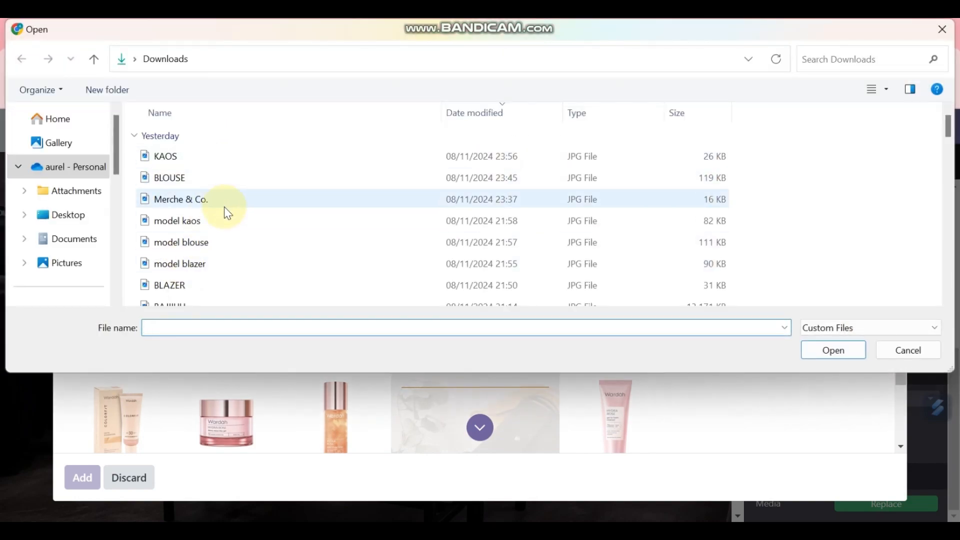
{"action": "double_click", "coordinate": [236, 201]}
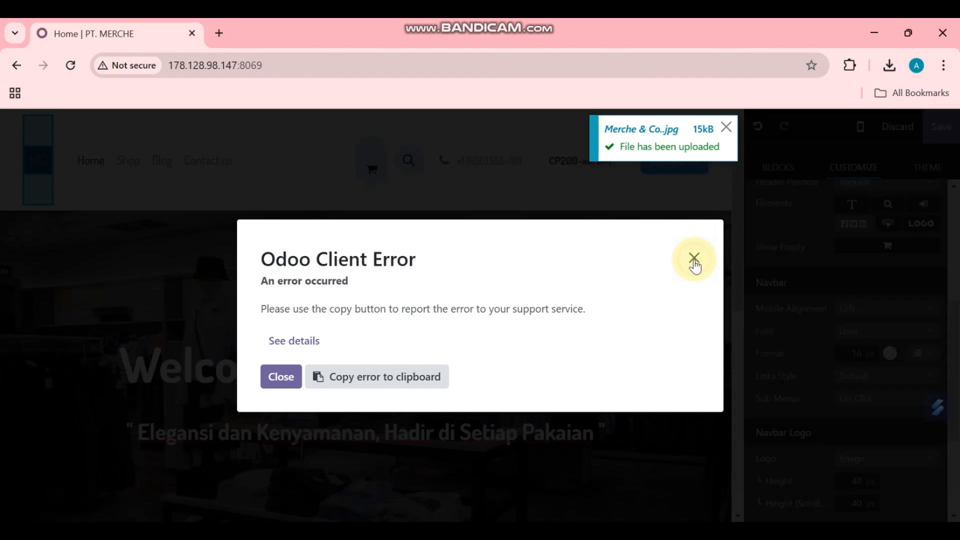
{"action": "left_click", "coordinate": [281, 376]}
{"action": "left_click", "coordinate": [91, 186]}
Step: Insert a three-column image block below the brand paragraph
{"action": "scroll", "coordinate": [521, 267], "scroll_direction": "down", "scroll_amount": 6}
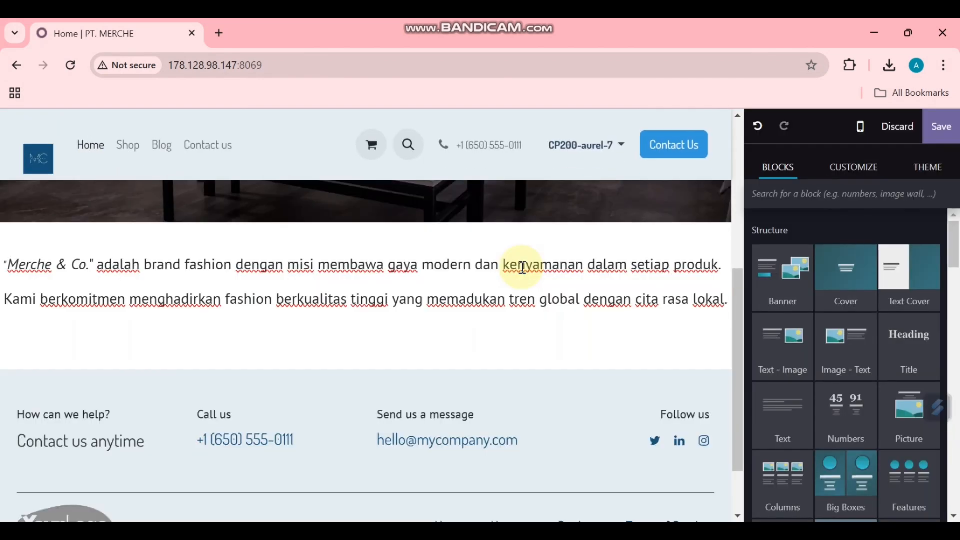
{"action": "scroll", "coordinate": [541, 282], "scroll_direction": "up", "scroll_amount": 1}
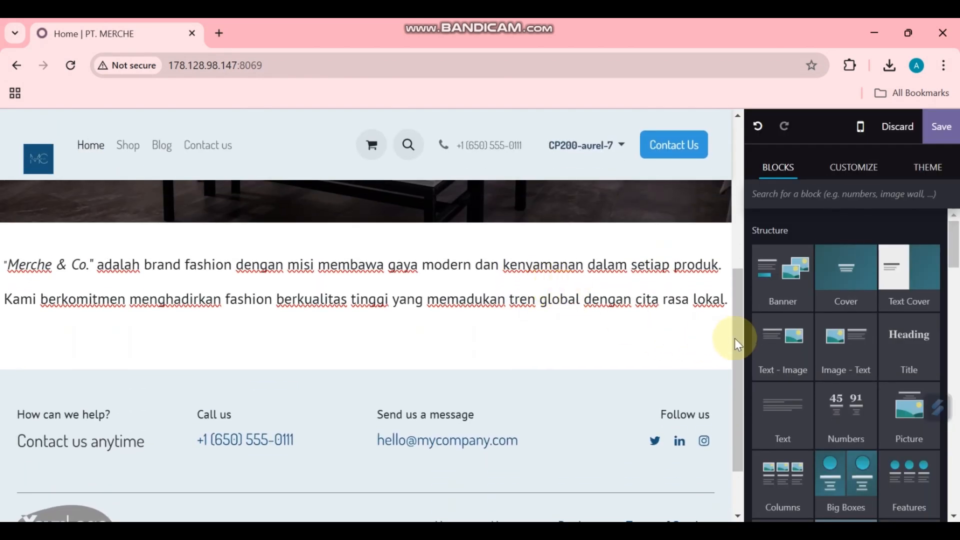
{"action": "scroll", "coordinate": [805, 342], "scroll_direction": "down", "scroll_amount": 3}
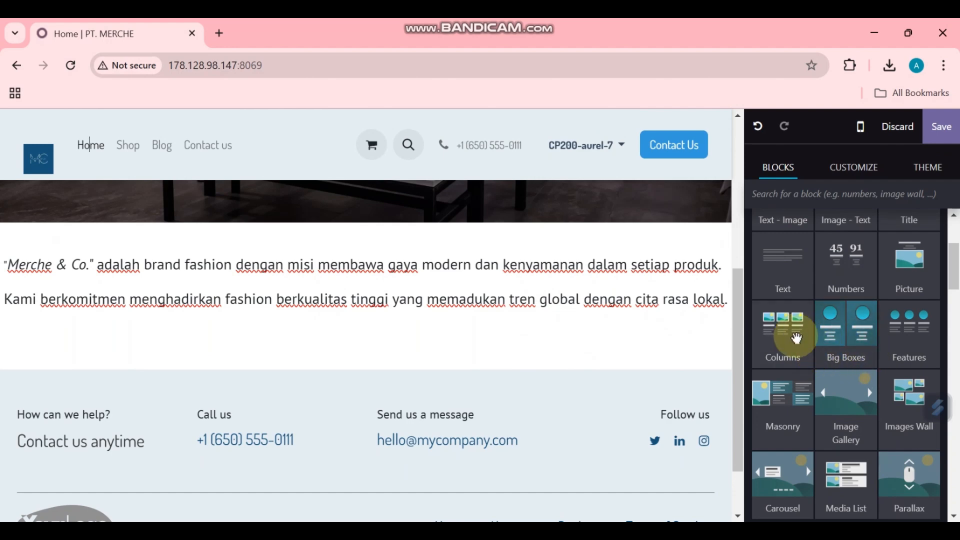
{"action": "left_click_drag", "start_coordinate": [780, 336], "coordinate": [583, 397]}
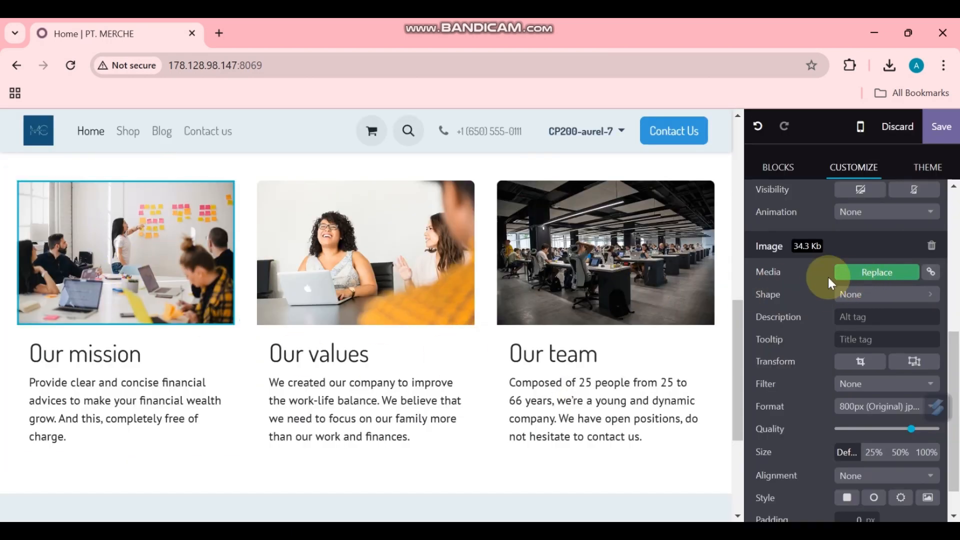
Step: Replace the first column's image with the uploaded model blazer photo
{"action": "left_click", "coordinate": [884, 275]}
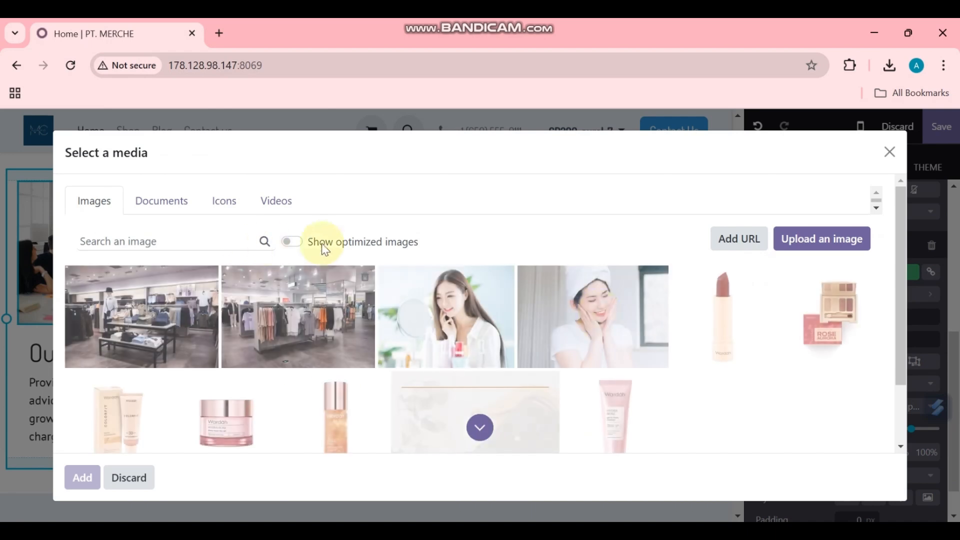
{"action": "left_click", "coordinate": [823, 244]}
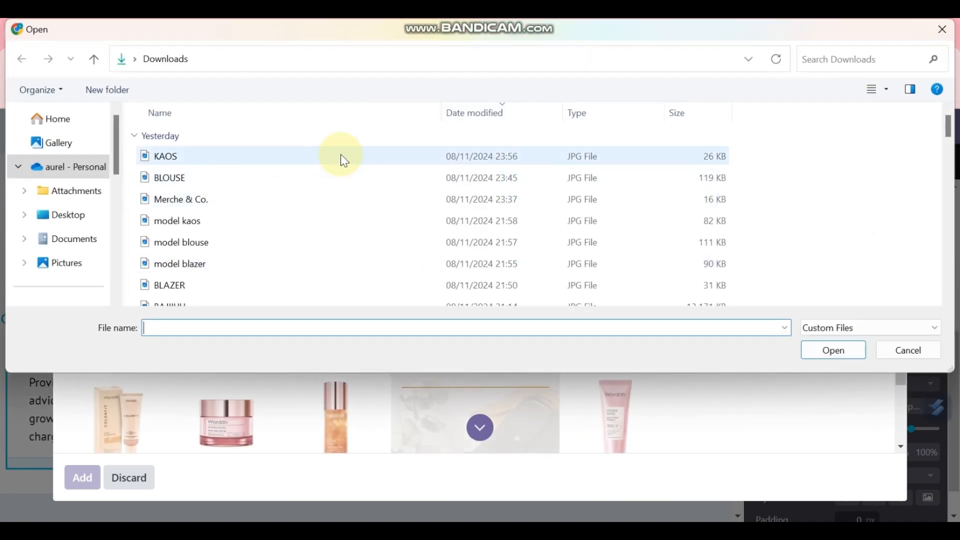
{"action": "double_click", "coordinate": [225, 263]}
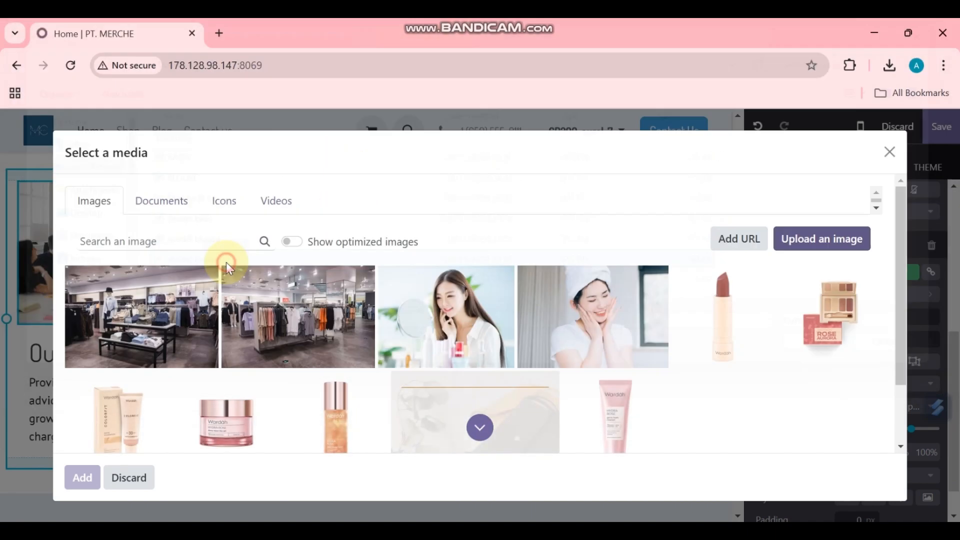
{"action": "double_click", "coordinate": [277, 382]}
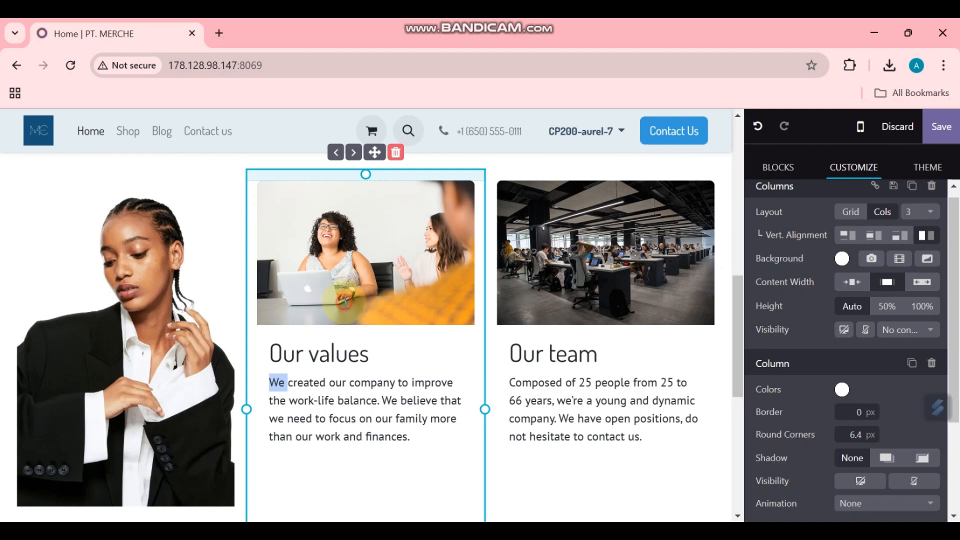
Step: Replace the middle Our values image with the uploaded model kaos photo
{"action": "left_click", "coordinate": [345, 302]}
{"action": "scroll", "coordinate": [874, 400], "scroll_direction": "down", "scroll_amount": 6}
{"action": "scroll", "coordinate": [875, 390], "scroll_direction": "up", "scroll_amount": 3}
{"action": "left_click", "coordinate": [877, 325]}
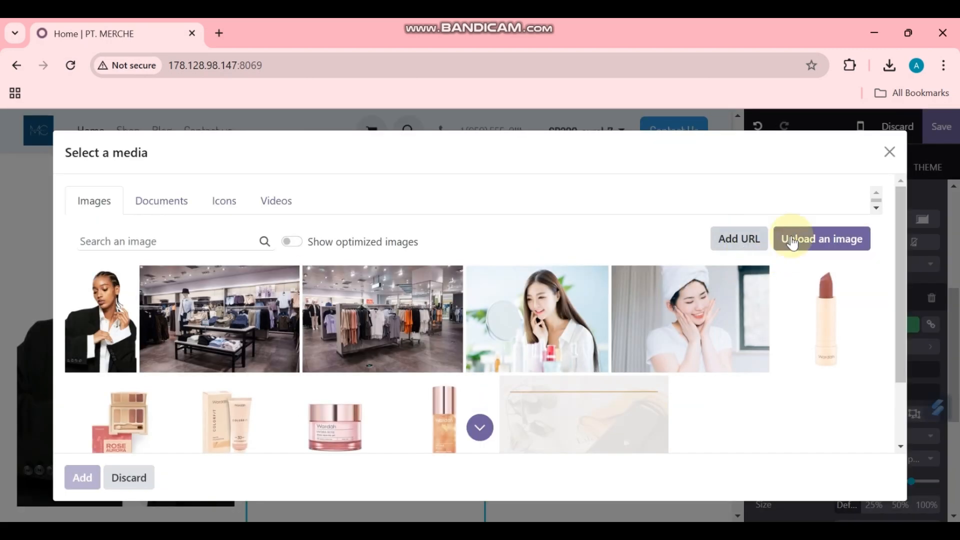
{"action": "left_click", "coordinate": [822, 240]}
{"action": "double_click", "coordinate": [262, 223]}
{"action": "left_click", "coordinate": [631, 295]}
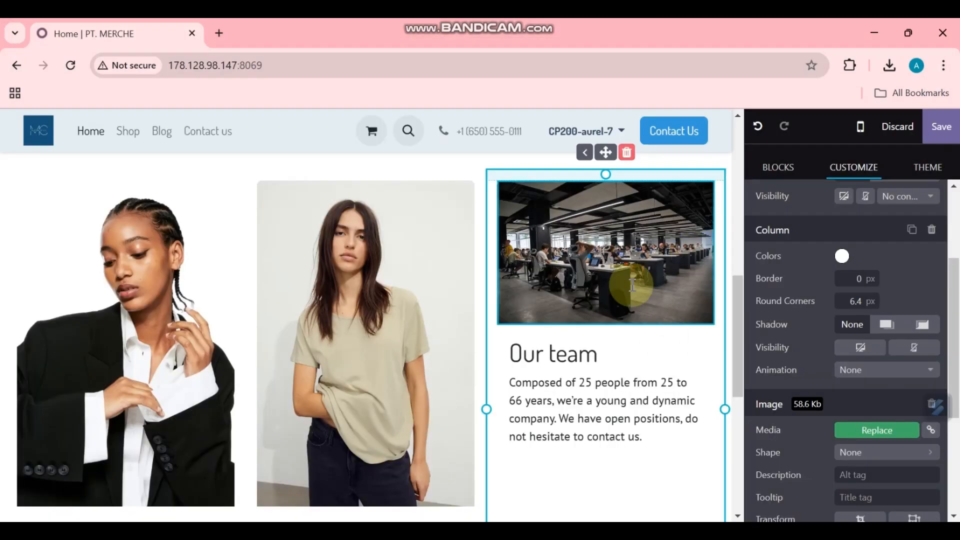
Step: Replace the third Our team image with an uploaded model photo
{"action": "left_click", "coordinate": [876, 430]}
{"action": "left_click", "coordinate": [822, 238]}
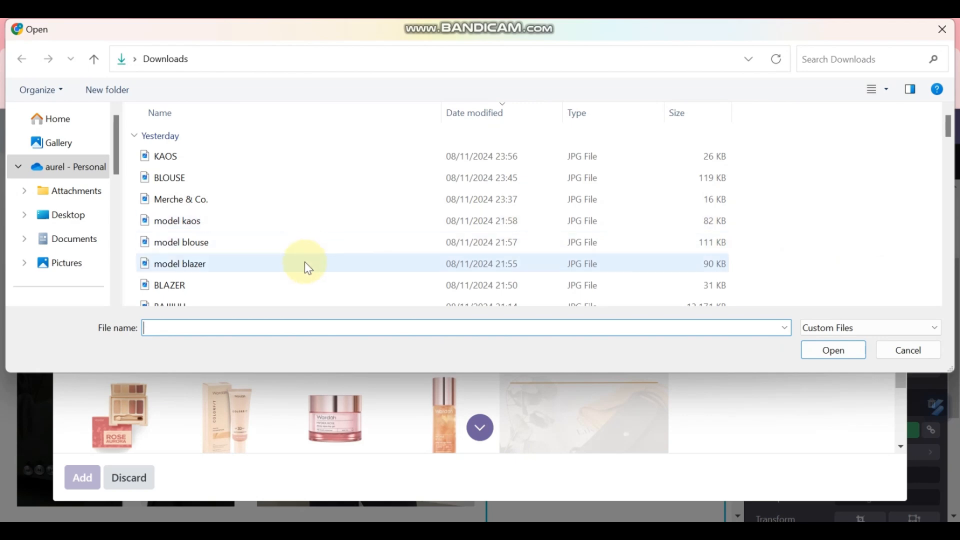
{"action": "double_click", "coordinate": [309, 264]}
{"action": "scroll", "coordinate": [549, 325], "scroll_direction": "up", "scroll_amount": 1}
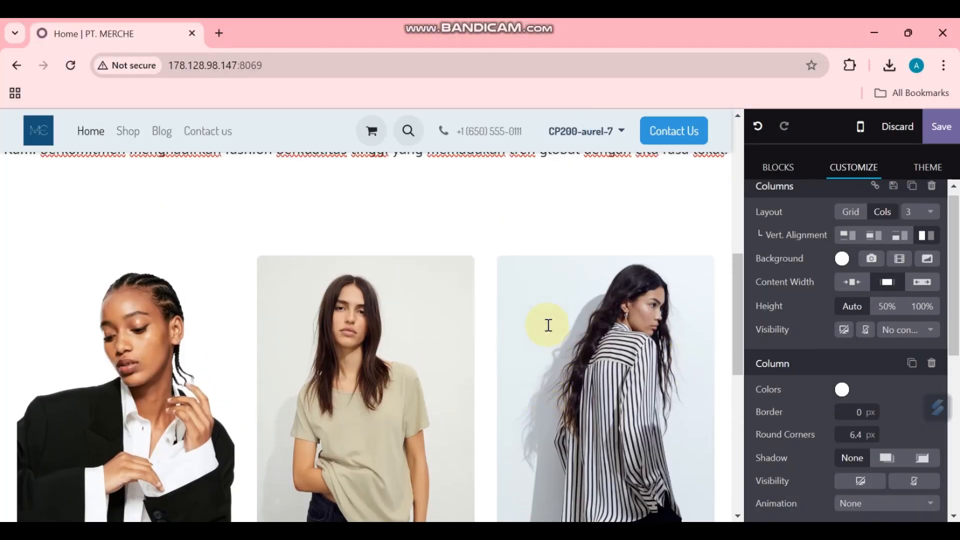
{"action": "scroll", "coordinate": [402, 291], "scroll_direction": "down", "scroll_amount": 1}
Step: Delete the Our mission description paragraph from the first column
{"action": "scroll", "coordinate": [401, 290], "scroll_direction": "down", "scroll_amount": 1}
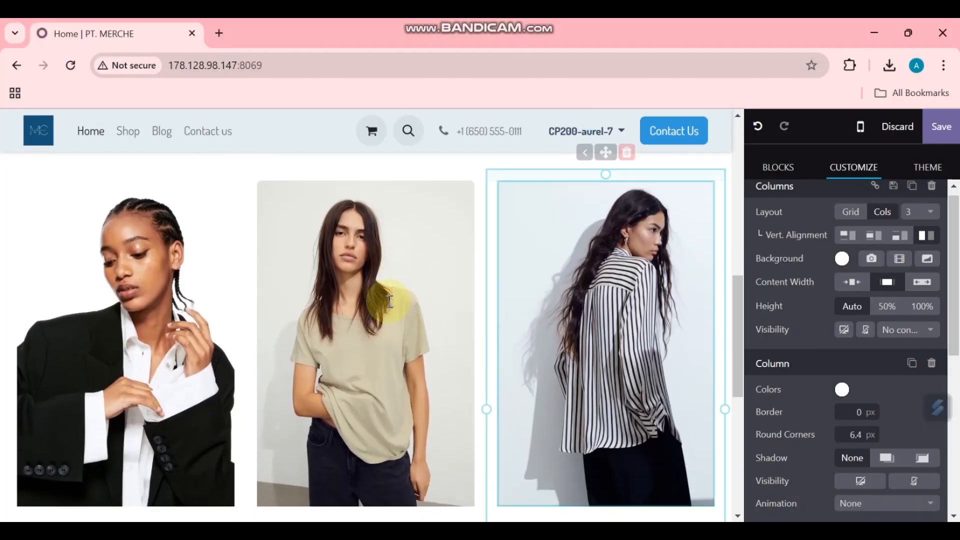
{"action": "scroll", "coordinate": [637, 343], "scroll_direction": "up", "scroll_amount": 1}
{"action": "scroll", "coordinate": [645, 353], "scroll_direction": "down", "scroll_amount": 3}
{"action": "scroll", "coordinate": [645, 353], "scroll_direction": "down", "scroll_amount": 3}
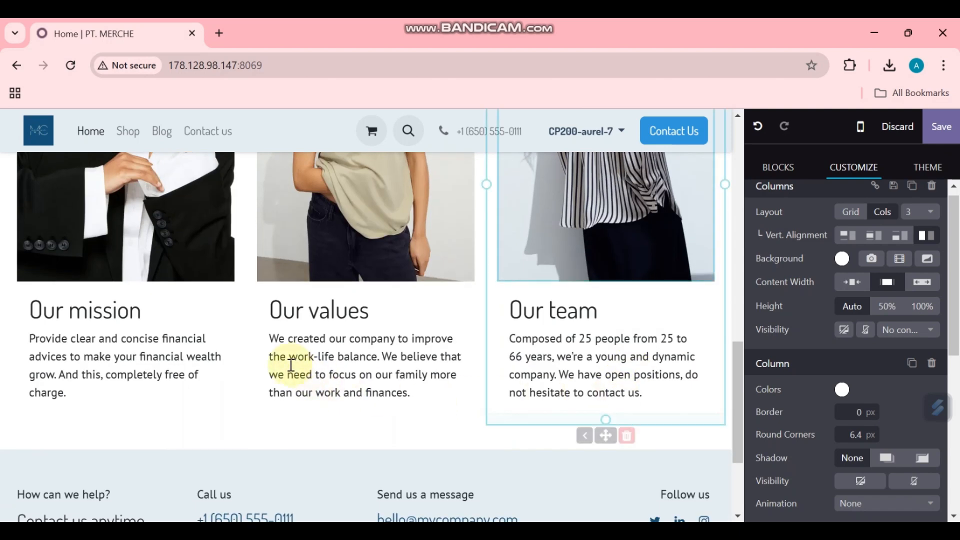
{"action": "left_click", "coordinate": [151, 357]}
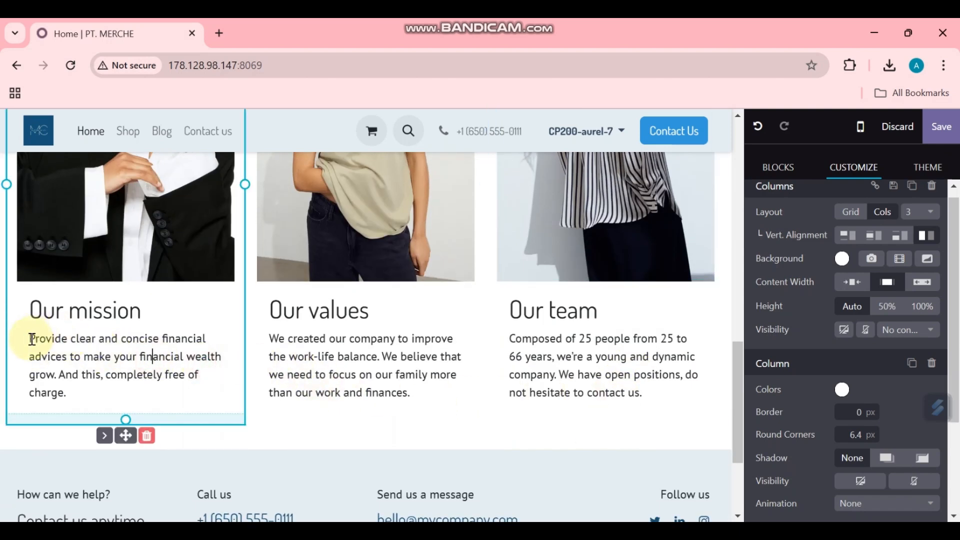
{"action": "left_click_drag", "start_coordinate": [31, 339], "coordinate": [91, 392]}
{"action": "key", "text": "BackSpace"}
{"action": "key", "text": "BackSpace"}
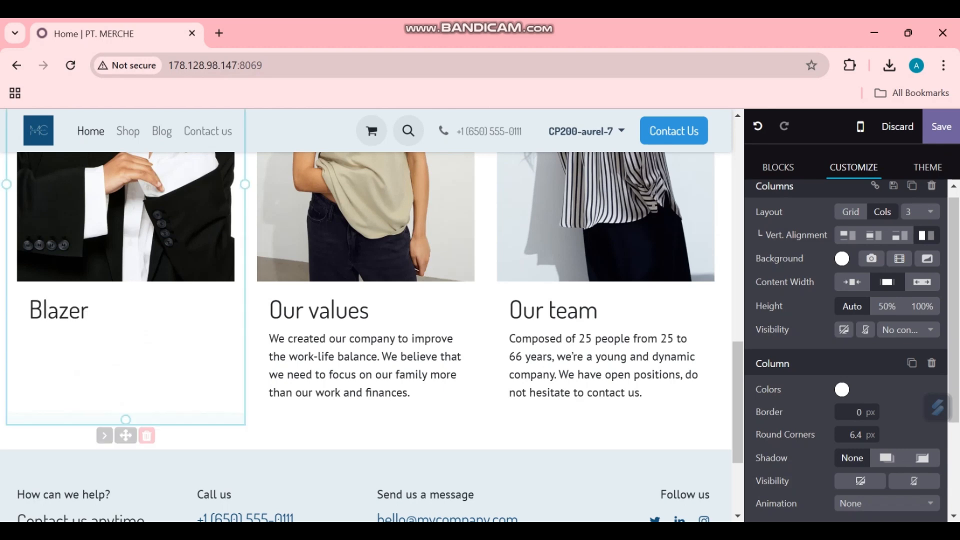
Step: Replace the Our values column text with the title T-Shirt and clear the Our team column
{"action": "left_click", "coordinate": [390, 372]}
{"action": "left_click_drag", "start_coordinate": [413, 392], "coordinate": [271, 342]}
{"action": "key", "text": "BackSpace"}
{"action": "key", "text": "BackSpace"}
{"action": "key", "text": "BackSpace"}
{"action": "key", "text": "BackSpace"}
{"action": "key", "text": "BackSpace"}
{"action": "key", "text": "BackSpace"}
{"action": "key", "text": "BackSpace"}
{"action": "key", "text": "BackSpace"}
{"action": "key", "text": "BackSpace"}
{"action": "key", "text": "BackSpace"}
{"action": "key", "text": "BackSpace"}
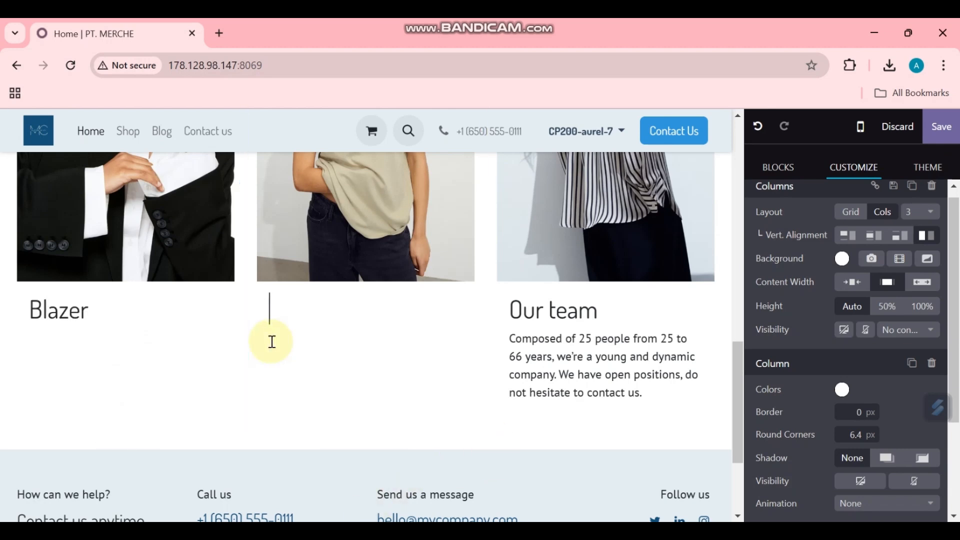
{"action": "type", "text": "T-Shirt"}
{"action": "left_click_drag", "start_coordinate": [508, 338], "coordinate": [642, 393]}
{"action": "key", "text": "BackSpace"}
{"action": "key", "text": "BackSpace"}
{"action": "key", "text": "BackSpace"}
{"action": "key", "text": "BackSpace"}
{"action": "key", "text": "BackSpace"}
{"action": "key", "text": "BackSpace"}
{"action": "key", "text": "BackSpace"}
{"action": "key", "text": "BackSpace"}
{"action": "key", "text": "BackSpace"}
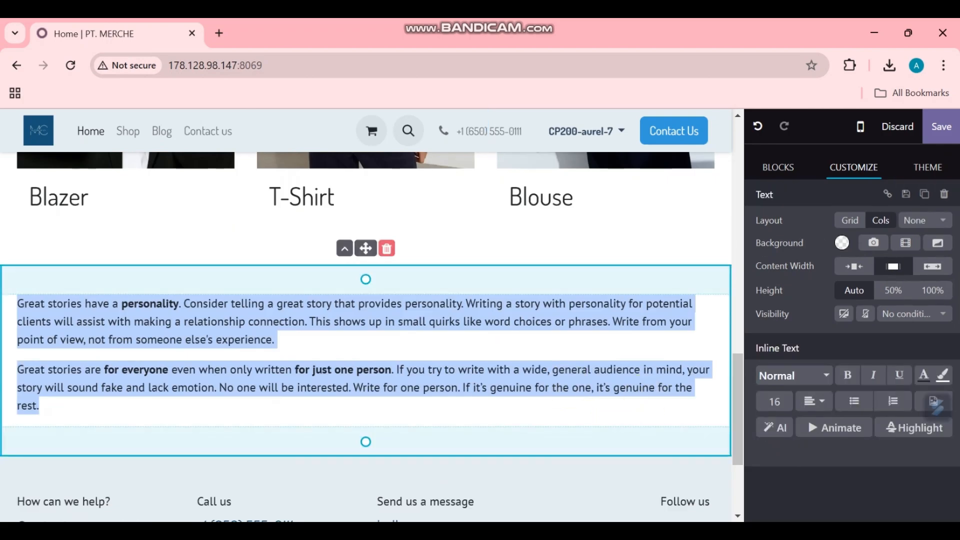
Step: Copy the brand quote from the Word document and paste it into the page in Quote style
{"action": "mouse_move", "coordinate": [649, 530]}
{"action": "left_click", "coordinate": [649, 465]}
{"action": "scroll", "coordinate": [220, 458], "scroll_direction": "down", "scroll_amount": 2}
{"action": "left_click_drag", "start_coordinate": [226, 414], "coordinate": [688, 449]}
{"action": "key", "text": "ctrl+c"}
{"action": "key", "text": "alt+Tab"}
{"action": "key", "text": "ctrl+v"}
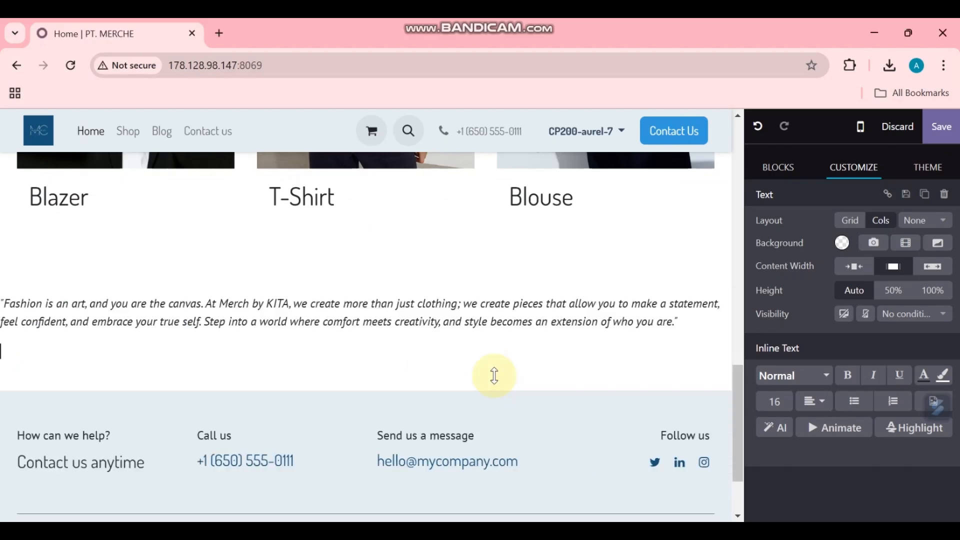
{"action": "key", "text": "ctrl+a"}
{"action": "left_click", "coordinate": [794, 375]}
{"action": "scroll", "coordinate": [914, 425], "scroll_direction": "down", "scroll_amount": 3}
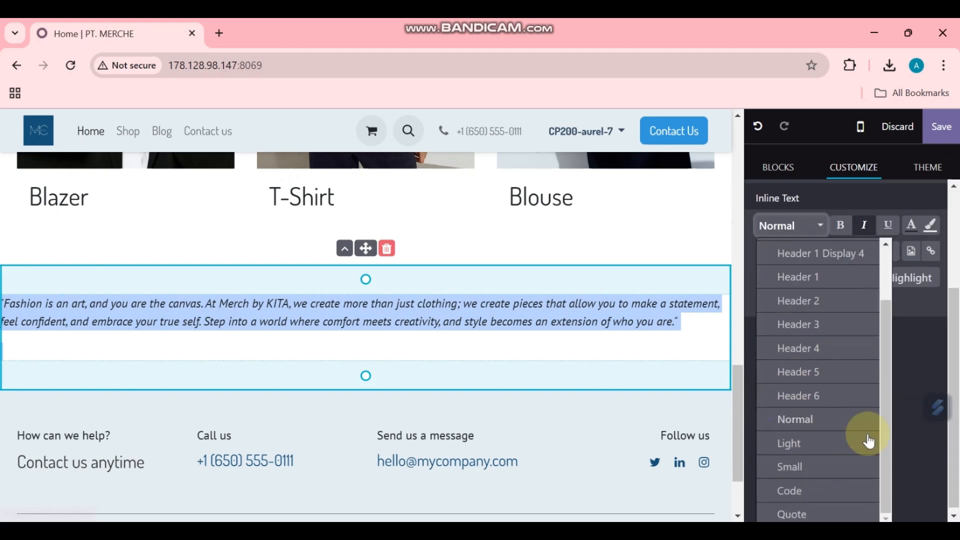
{"action": "left_click", "coordinate": [794, 513]}
Step: Centre-align the 'Fashion is an art…' quote and show the building blocks list
{"action": "left_click", "coordinate": [281, 376]}
{"action": "left_click", "coordinate": [537, 332]}
{"action": "left_click", "coordinate": [583, 380]}
{"action": "left_click", "coordinate": [601, 328]}
{"action": "key", "text": "ctrl+a"}
{"action": "left_click", "coordinate": [823, 460]}
{"action": "left_click", "coordinate": [840, 485]}
{"action": "left_click", "coordinate": [553, 388]}
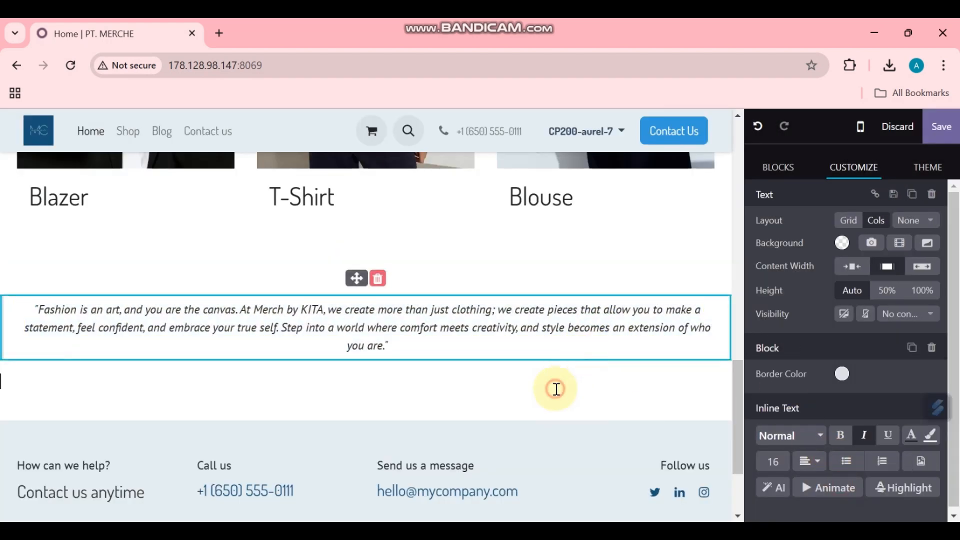
{"action": "left_click", "coordinate": [778, 165]}
Step: Add a Text - Image block below the quote
{"action": "scroll", "coordinate": [850, 327], "scroll_direction": "up", "scroll_amount": 2}
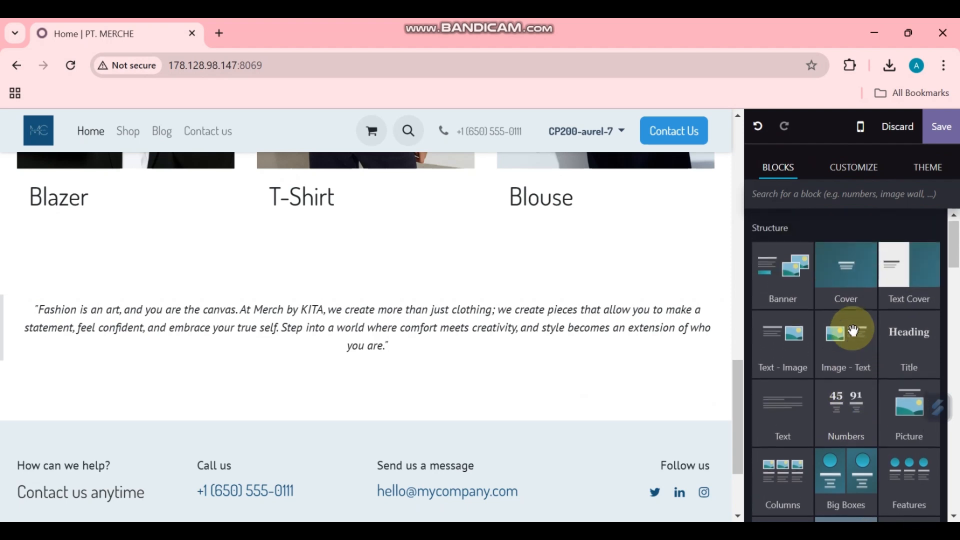
{"action": "scroll", "coordinate": [856, 349], "scroll_direction": "down", "scroll_amount": 3}
{"action": "scroll", "coordinate": [845, 335], "scroll_direction": "up", "scroll_amount": 2}
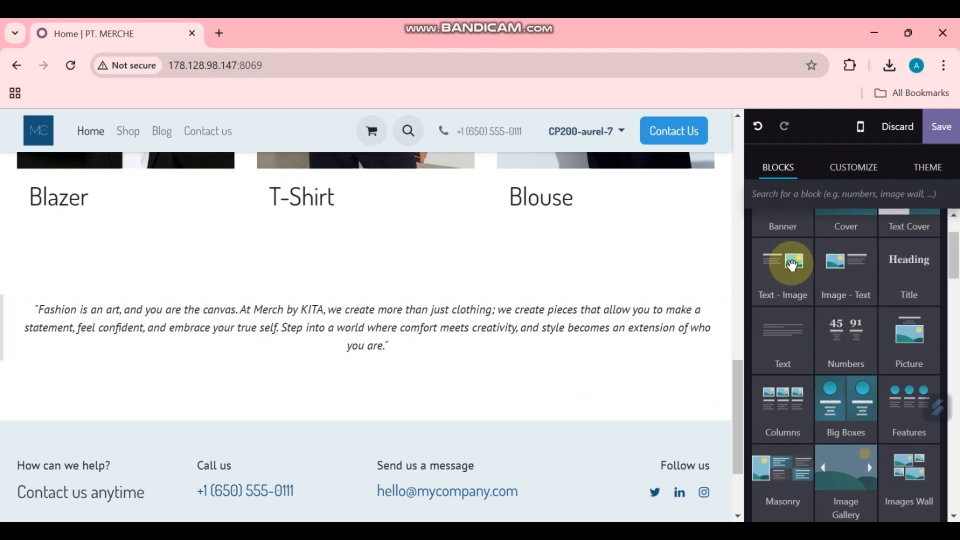
{"action": "left_click_drag", "start_coordinate": [743, 283], "coordinate": [380, 465]}
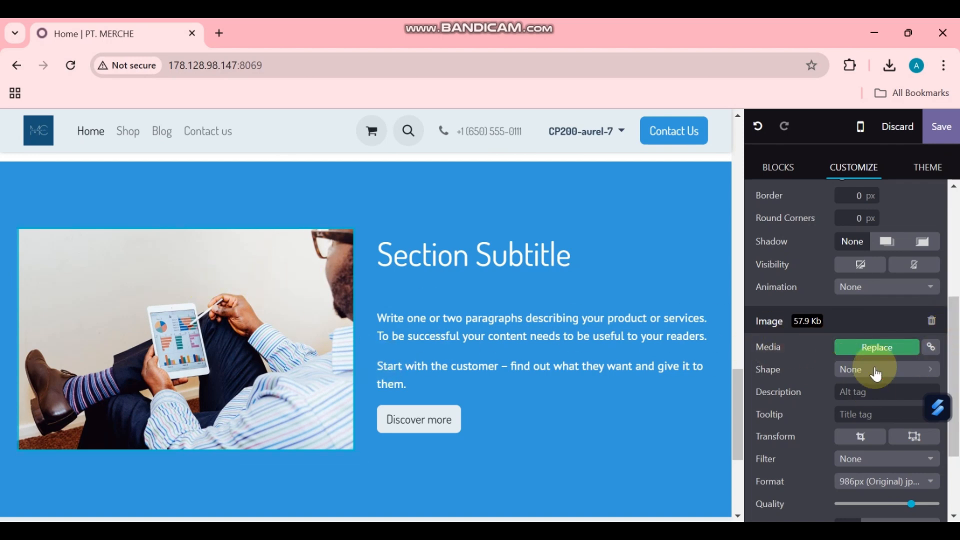
Step: Replace the new section's placeholder image with the uploaded BLAZER.jpg
{"action": "left_click", "coordinate": [872, 347]}
{"action": "left_click", "coordinate": [820, 238]}
{"action": "scroll", "coordinate": [270, 240], "scroll_direction": "down", "scroll_amount": 1}
{"action": "double_click", "coordinate": [270, 239]}
{"action": "left_click", "coordinate": [276, 376]}
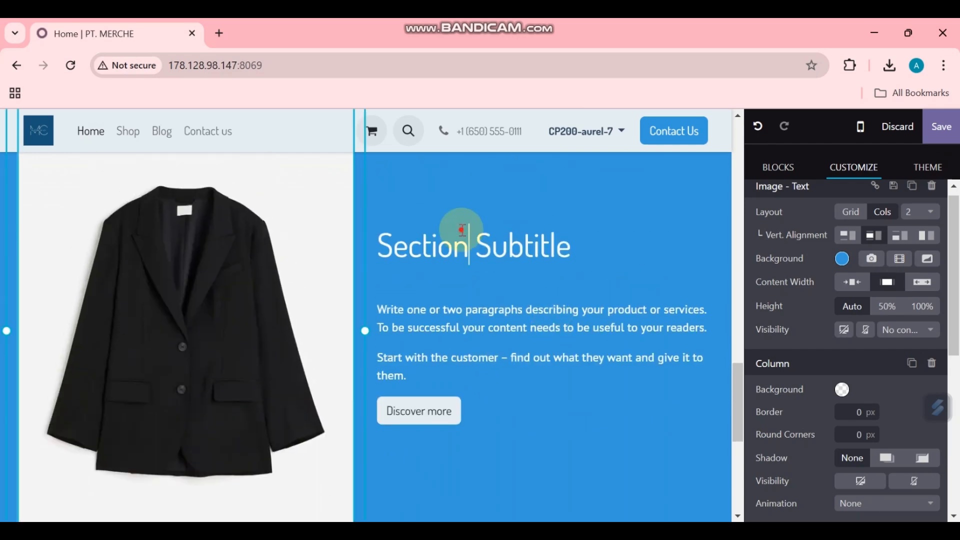
Step: Paste the Fitted Blazer product text from Word over the Section Subtitle heading
{"action": "triple_click", "coordinate": [458, 235]}
{"action": "scroll", "coordinate": [306, 352], "scroll_direction": "down", "scroll_amount": 1}
{"action": "scroll", "coordinate": [320, 341], "scroll_direction": "up", "scroll_amount": 3}
{"action": "scroll", "coordinate": [538, 320], "scroll_direction": "down", "scroll_amount": 2}
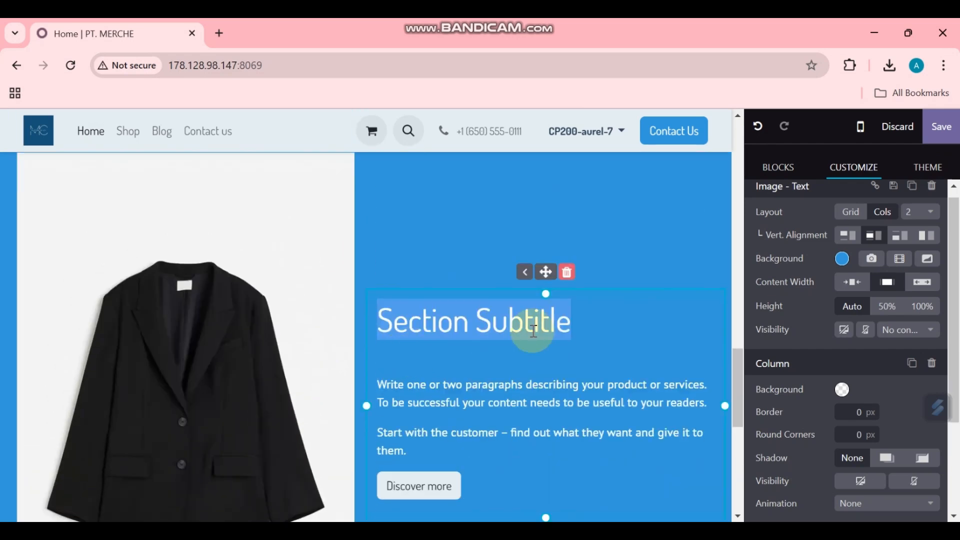
{"action": "mouse_move", "coordinate": [649, 531]}
{"action": "left_click", "coordinate": [649, 460]}
{"action": "scroll", "coordinate": [385, 349], "scroll_direction": "down", "scroll_amount": 3}
{"action": "left_click_drag", "start_coordinate": [268, 285], "coordinate": [331, 476]}
{"action": "key", "text": "alt+Tab"}
{"action": "key", "text": "ctrl+v"}
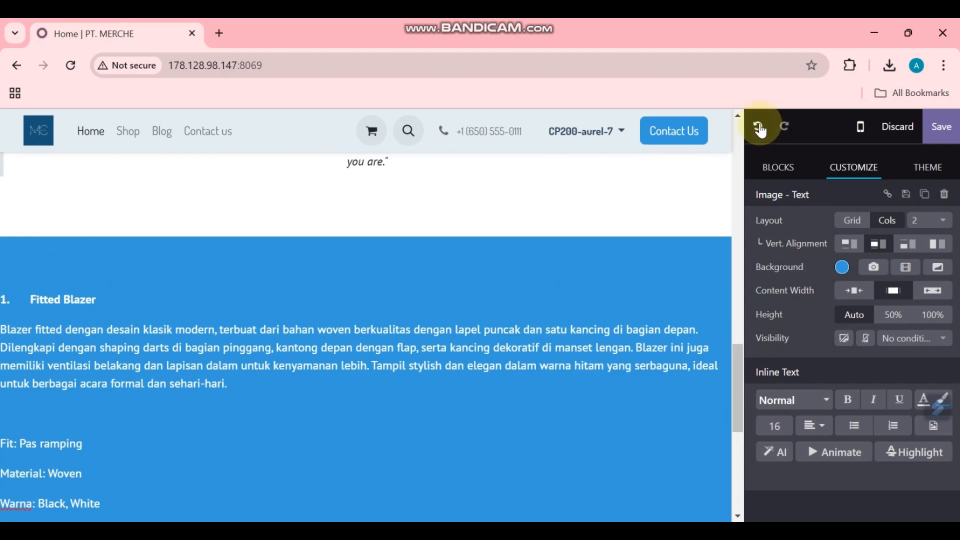
Step: Undo the pasted product text to restore the section heading
{"action": "left_click", "coordinate": [758, 126]}
{"action": "key", "text": "alt+Tab"}
{"action": "left_click", "coordinate": [270, 285]}
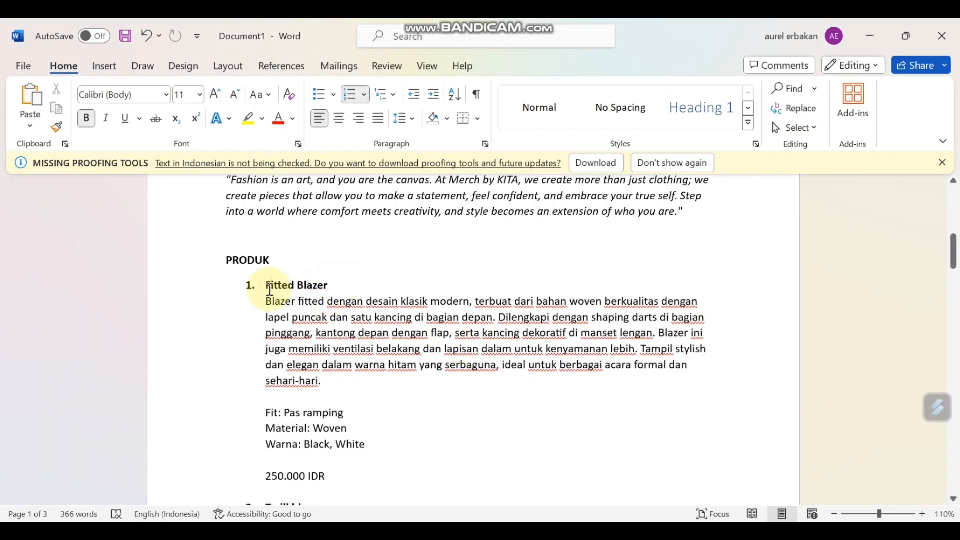
{"action": "key", "text": "alt+Tab"}
{"action": "left_click", "coordinate": [571, 324]}
{"action": "left_click_drag", "start_coordinate": [571, 323], "coordinate": [376, 319]}
{"action": "key", "text": "ctrl+v"}
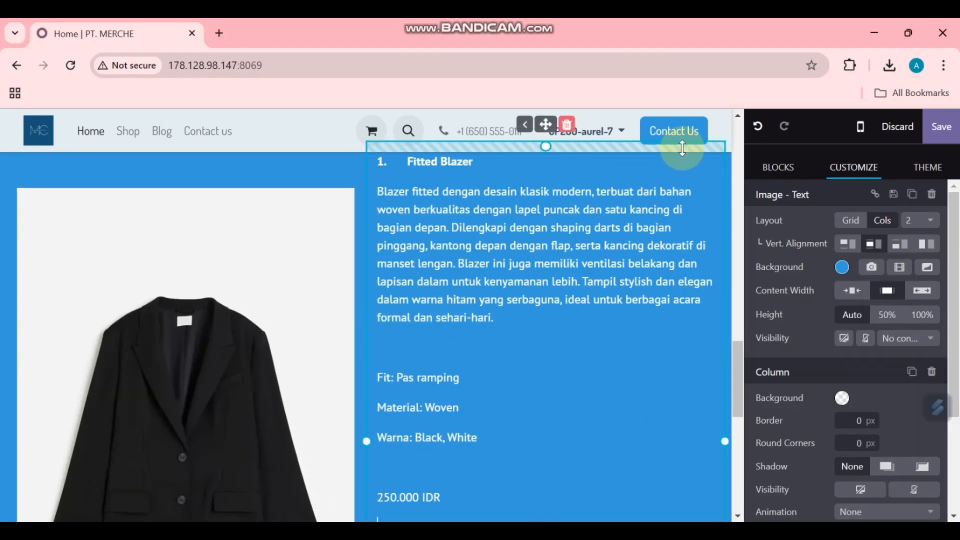
{"action": "left_click", "coordinate": [758, 126]}
Step: Retitle the section heading as Fitted Blazer
{"action": "key", "text": "alt+Tab"}
{"action": "triple_click", "coordinate": [272, 285]}
{"action": "key", "text": "alt+Tab"}
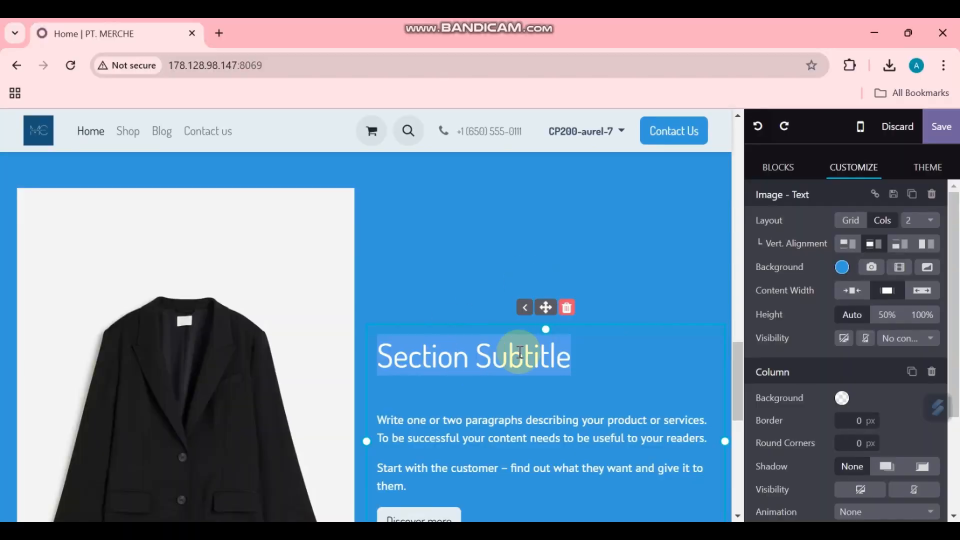
{"action": "left_click", "coordinate": [522, 356]}
{"action": "left_click_drag", "start_coordinate": [587, 362], "coordinate": [405, 367]}
{"action": "key", "text": "BackSpace"}
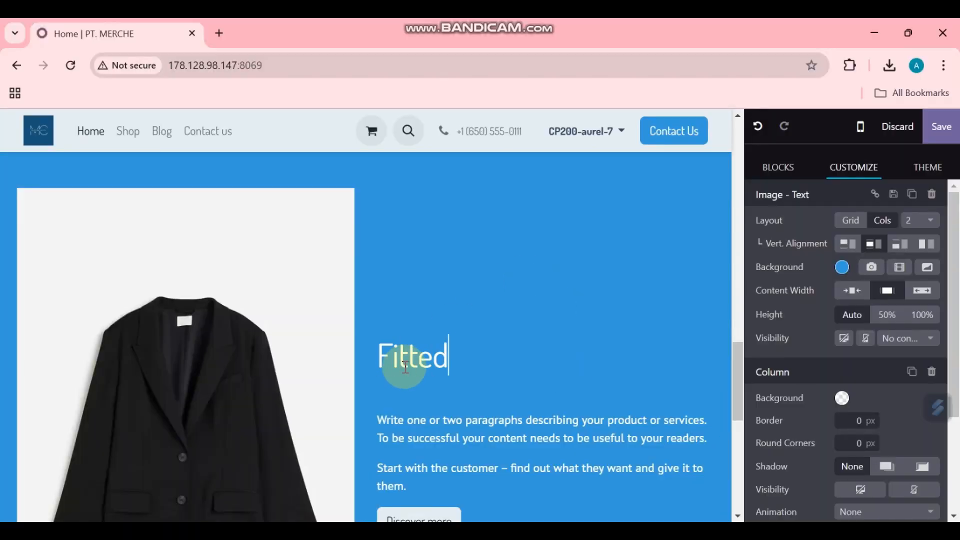
{"action": "type", "text": "zer"}
{"action": "scroll", "coordinate": [461, 385], "scroll_direction": "down", "scroll_amount": 1}
Step: Paste the blazer description through the Material line over the placeholder paragraphs and remove the empty line
{"action": "key", "text": "alt+Tab"}
{"action": "left_click_drag", "start_coordinate": [266, 301], "coordinate": [366, 445]}
{"action": "key", "text": "ctrl+c"}
{"action": "key", "text": "alt+Tab"}
{"action": "left_click_drag", "start_coordinate": [377, 343], "coordinate": [413, 407]}
{"action": "key", "text": "ctrl+v"}
{"action": "left_click", "coordinate": [443, 428]}
{"action": "key", "text": "BackSpace"}
{"action": "scroll", "coordinate": [439, 445], "scroll_direction": "down", "scroll_amount": 1}
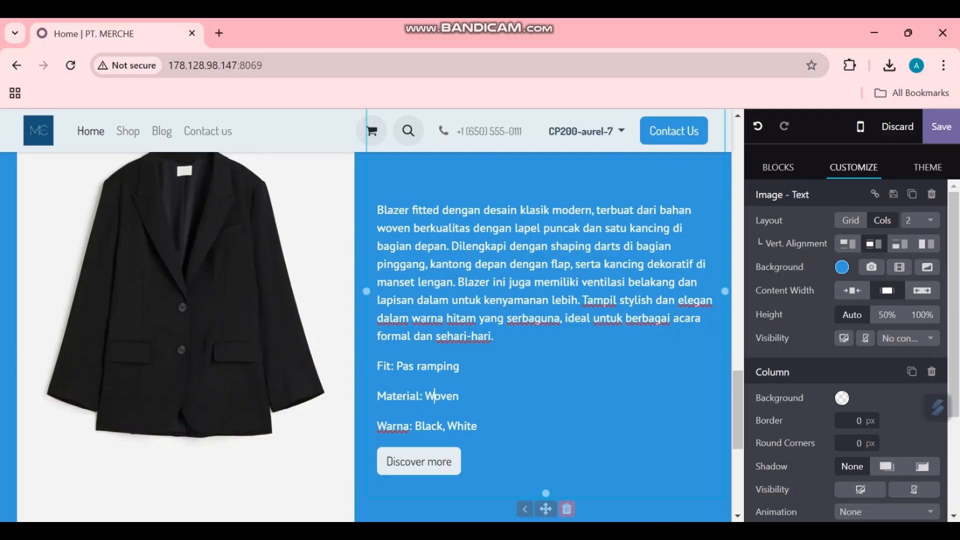
Step: Review the third and fourth colour presets in the theme colour settings
{"action": "scroll", "coordinate": [434, 395], "scroll_direction": "up", "scroll_amount": 2}
{"action": "left_click", "coordinate": [927, 168]}
{"action": "left_click", "coordinate": [819, 355]}
{"action": "scroll", "coordinate": [820, 310], "scroll_direction": "down", "scroll_amount": 1}
{"action": "left_click", "coordinate": [832, 280]}
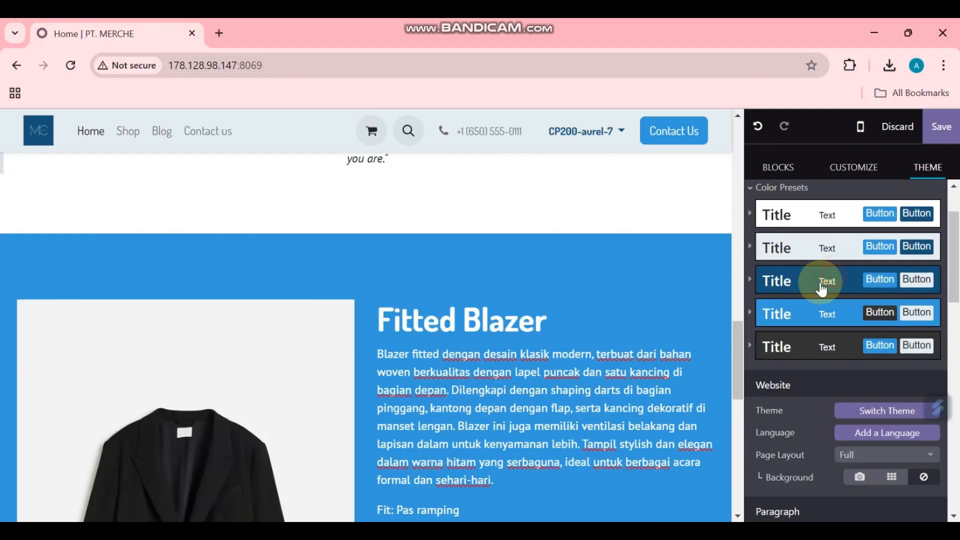
{"action": "left_click", "coordinate": [820, 280]}
{"action": "left_click", "coordinate": [873, 285]}
{"action": "left_click", "coordinate": [810, 281]}
{"action": "left_click", "coordinate": [828, 452]}
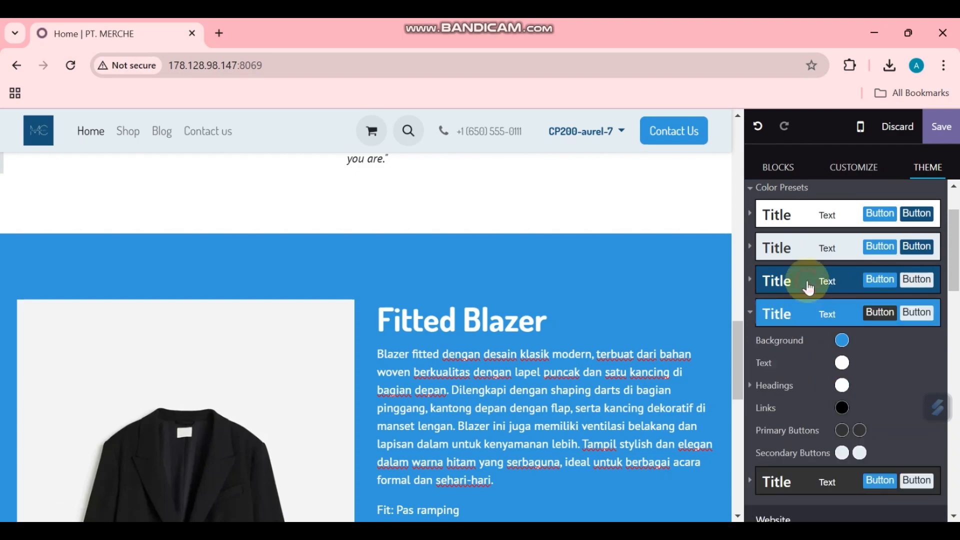
Step: Give the Fitted Blazer section the dark navy background preset
{"action": "left_click", "coordinate": [640, 284]}
{"action": "left_click", "coordinate": [842, 267]}
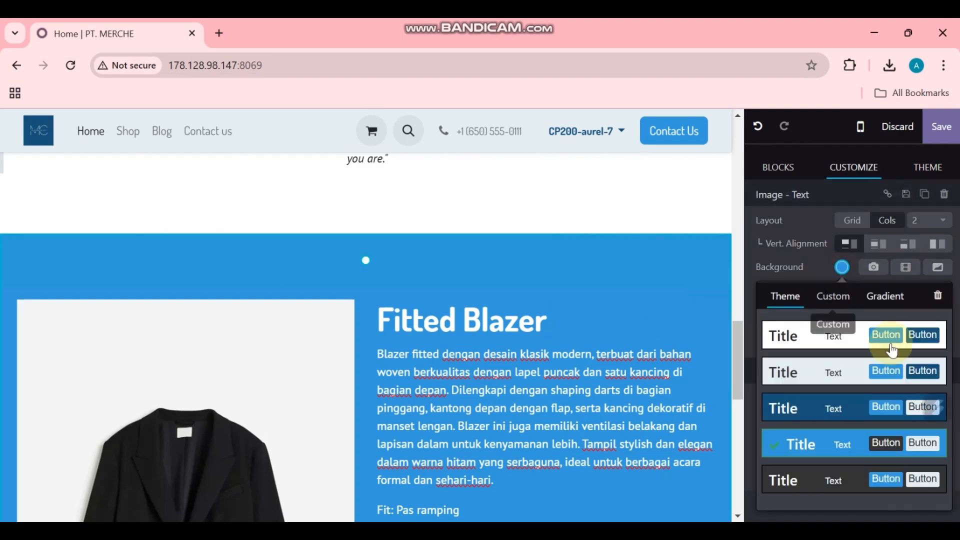
{"action": "left_click", "coordinate": [838, 414]}
{"action": "scroll", "coordinate": [584, 349], "scroll_direction": "up", "scroll_amount": 10}
{"action": "scroll", "coordinate": [530, 301], "scroll_direction": "down", "scroll_amount": 8}
{"action": "scroll", "coordinate": [590, 320], "scroll_direction": "up", "scroll_amount": 3}
{"action": "scroll", "coordinate": [572, 338], "scroll_direction": "down", "scroll_amount": 7}
{"action": "scroll", "coordinate": [600, 343], "scroll_direction": "up", "scroll_amount": 3}
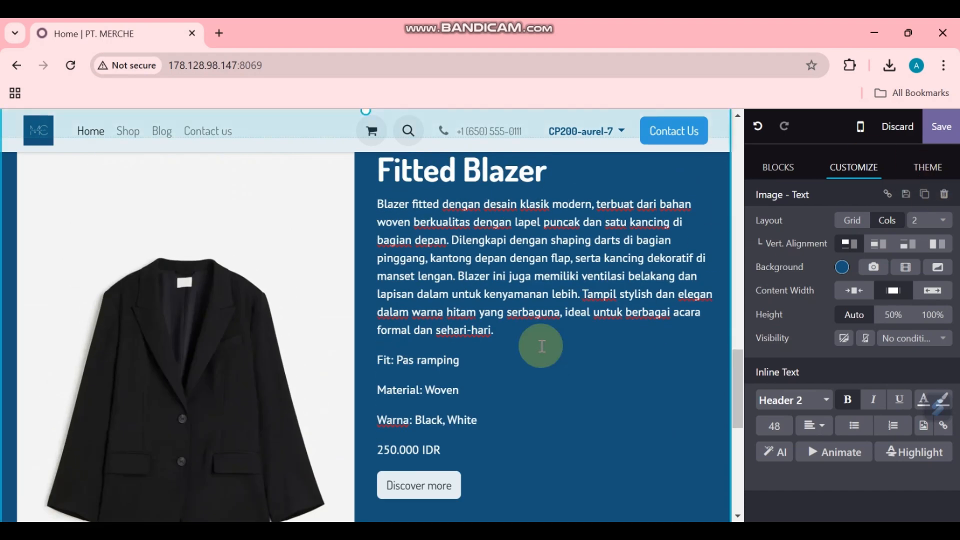
Step: Tidy the blank lines around the Fit line and the price in the Fitted Blazer text
{"action": "left_click", "coordinate": [379, 360]}
{"action": "key", "text": "Return"}
{"action": "scroll", "coordinate": [449, 390], "scroll_direction": "down", "scroll_amount": 2}
{"action": "left_click", "coordinate": [397, 410]}
{"action": "key", "text": "Return"}
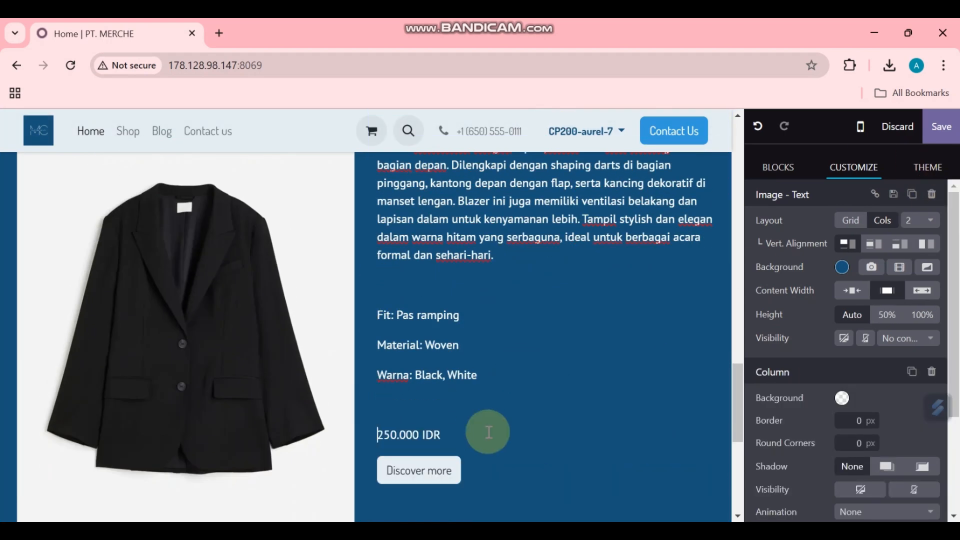
{"action": "scroll", "coordinate": [489, 435], "scroll_direction": "down", "scroll_amount": 2}
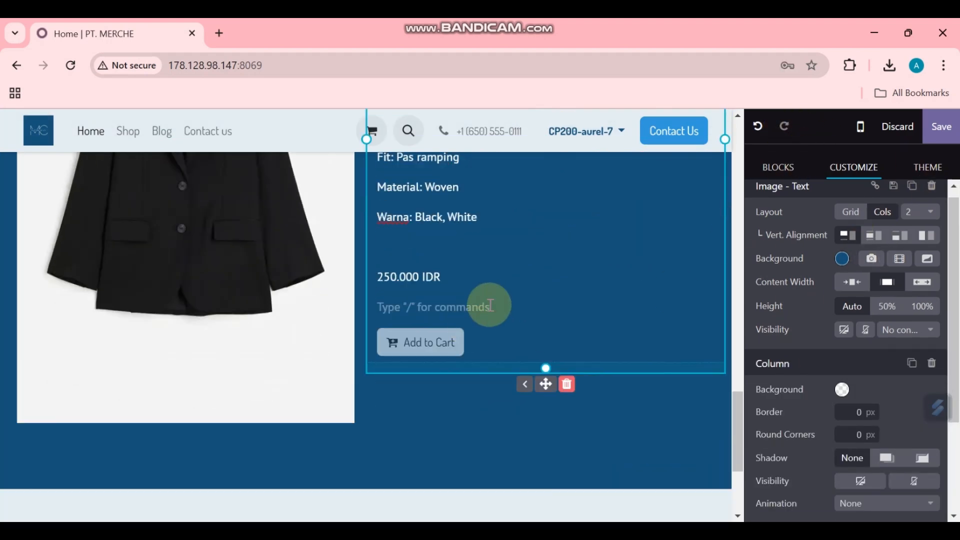
{"action": "key", "text": "BackSpace"}
{"action": "left_click", "coordinate": [500, 432]}
{"action": "scroll", "coordinate": [598, 332], "scroll_direction": "up", "scroll_amount": 3}
{"action": "left_click", "coordinate": [449, 399]}
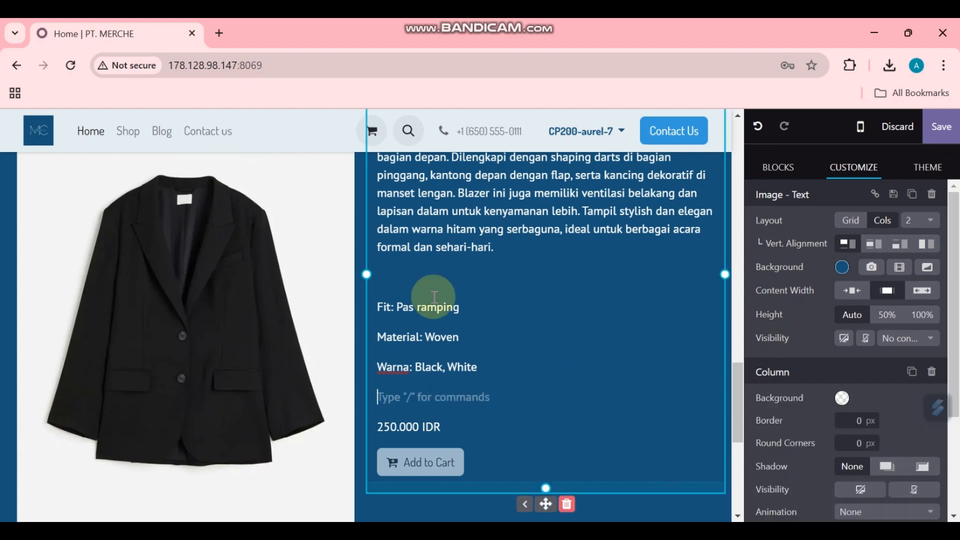
{"action": "left_click", "coordinate": [442, 278]}
{"action": "key", "text": "BackSpace"}
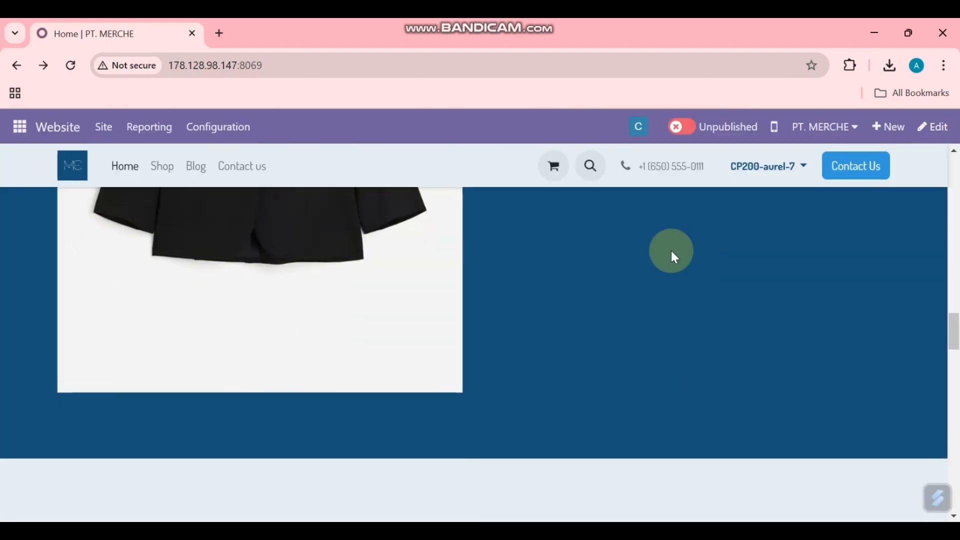
{"action": "scroll", "coordinate": [670, 257], "scroll_direction": "up", "scroll_amount": 5}
{"action": "scroll", "coordinate": [674, 257], "scroll_direction": "down", "scroll_amount": 3}
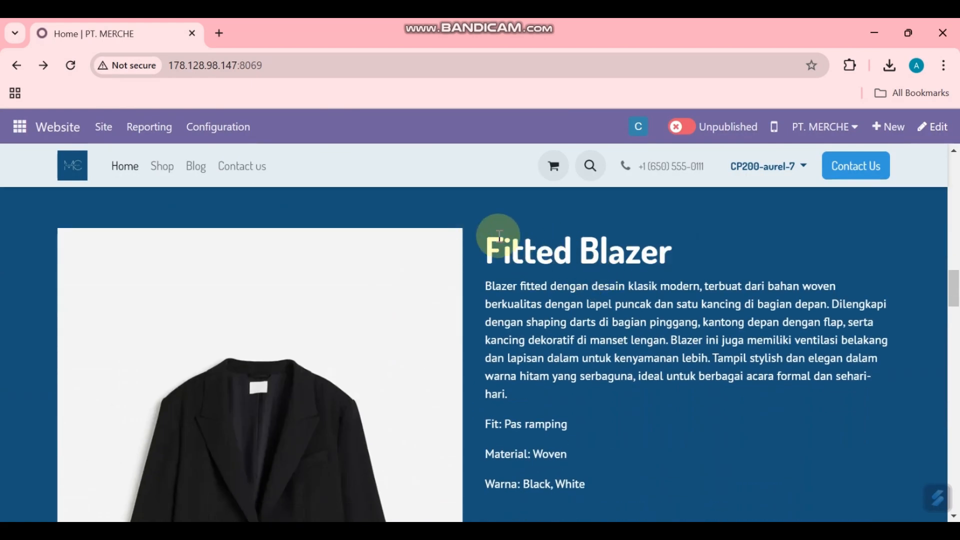
Step: Scroll through the saved homepage's Blouse and T-Shirt sections down to the footer
{"action": "scroll", "coordinate": [554, 284], "scroll_direction": "down", "scroll_amount": 10}
{"action": "scroll", "coordinate": [545, 286], "scroll_direction": "down", "scroll_amount": 4}
{"action": "scroll", "coordinate": [563, 298], "scroll_direction": "down", "scroll_amount": 7}
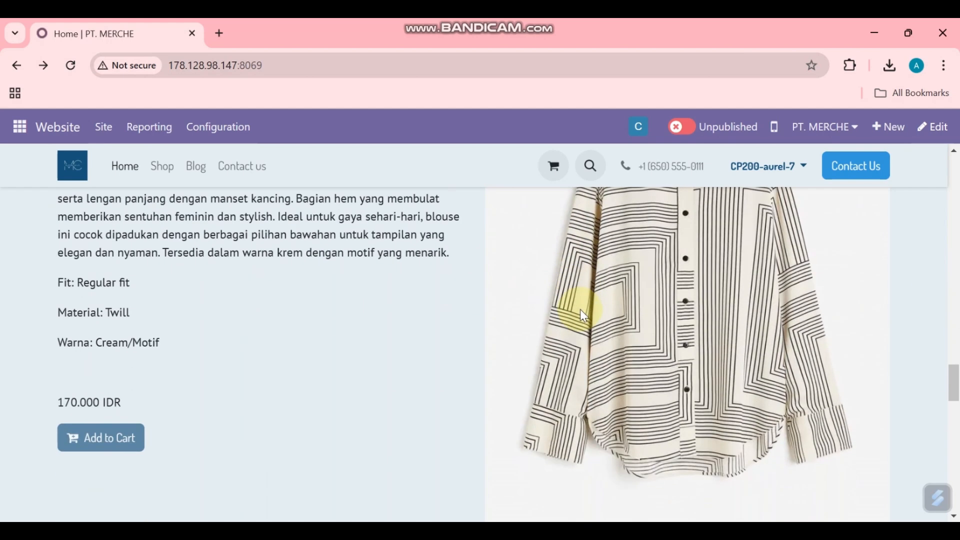
{"action": "scroll", "coordinate": [581, 312], "scroll_direction": "down", "scroll_amount": 12}
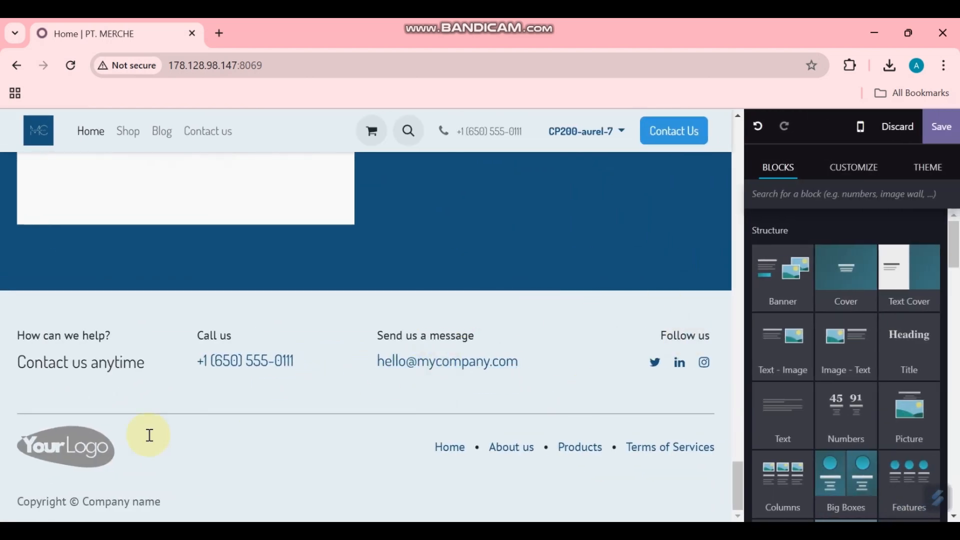
Step: Swap the footer's placeholder logo for the uploaded Merche & Co. image file
{"action": "left_click", "coordinate": [83, 449]}
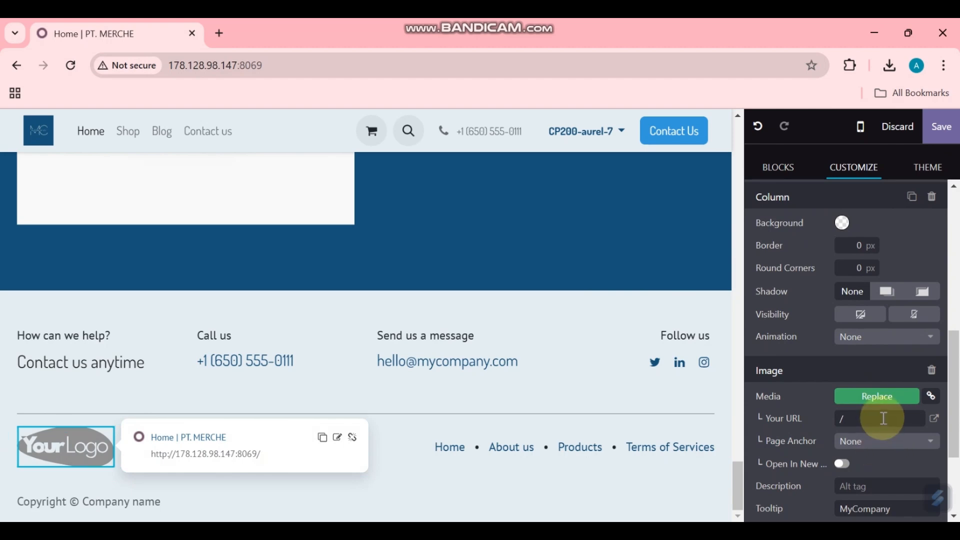
{"action": "left_click", "coordinate": [885, 400]}
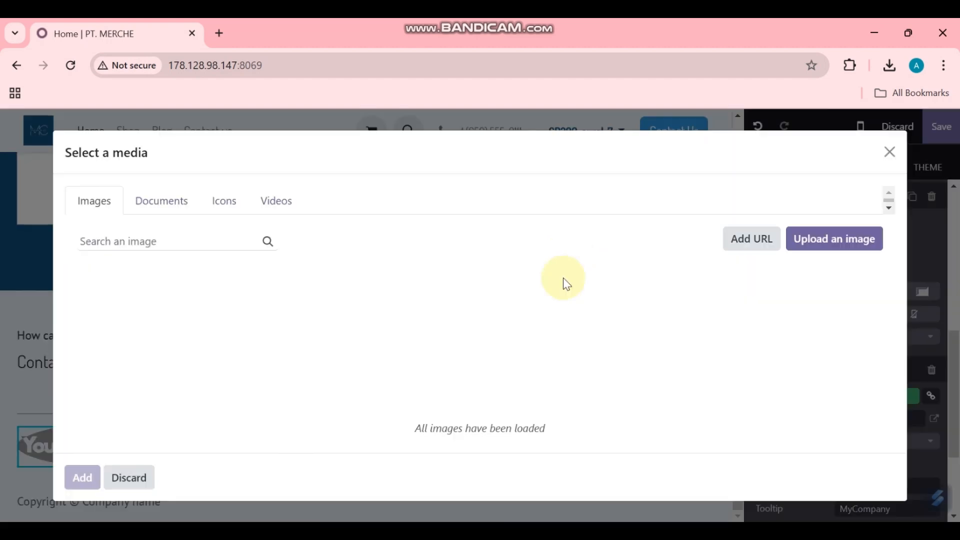
{"action": "scroll", "coordinate": [450, 332], "scroll_direction": "down", "scroll_amount": 3}
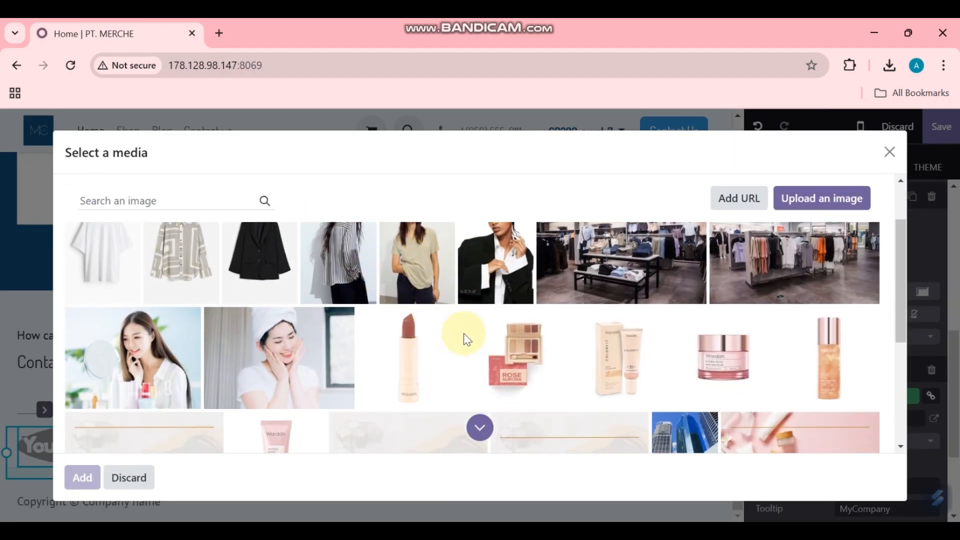
{"action": "scroll", "coordinate": [500, 344], "scroll_direction": "up", "scroll_amount": 3}
{"action": "scroll", "coordinate": [448, 336], "scroll_direction": "down", "scroll_amount": 1}
{"action": "scroll", "coordinate": [550, 315], "scroll_direction": "down", "scroll_amount": 10}
{"action": "scroll", "coordinate": [619, 295], "scroll_direction": "up", "scroll_amount": 10}
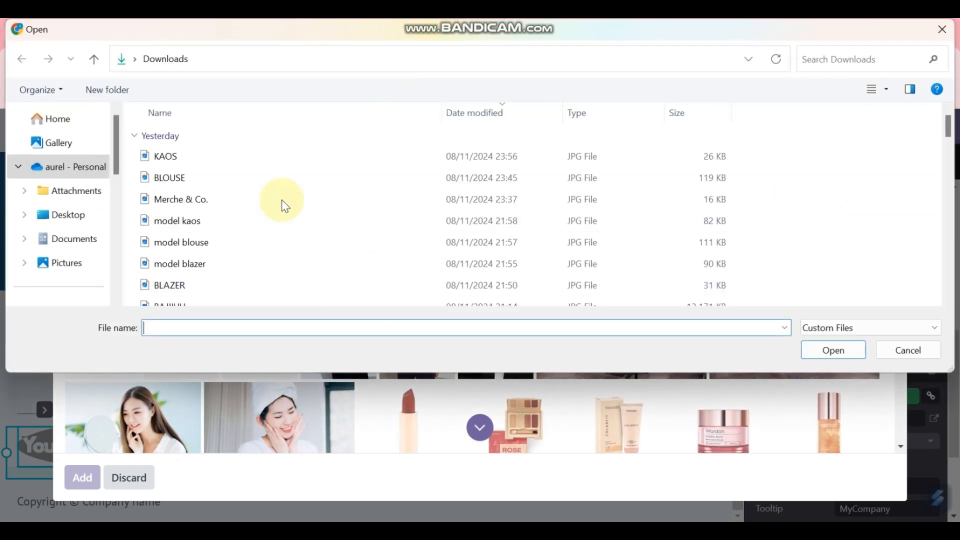
{"action": "double_click", "coordinate": [265, 198]}
{"action": "scroll", "coordinate": [292, 430], "scroll_direction": "down", "scroll_amount": 2}
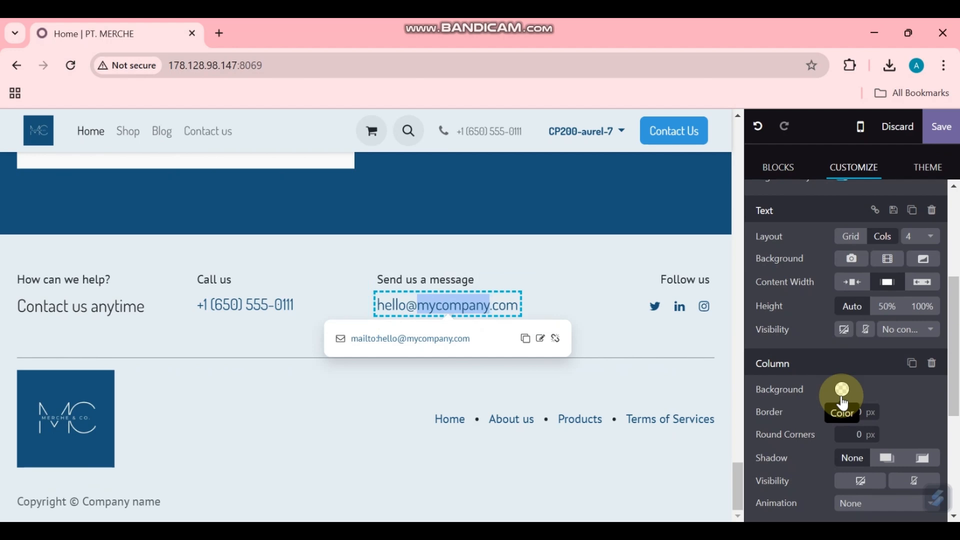
{"action": "type", "text": "Merch&C"}
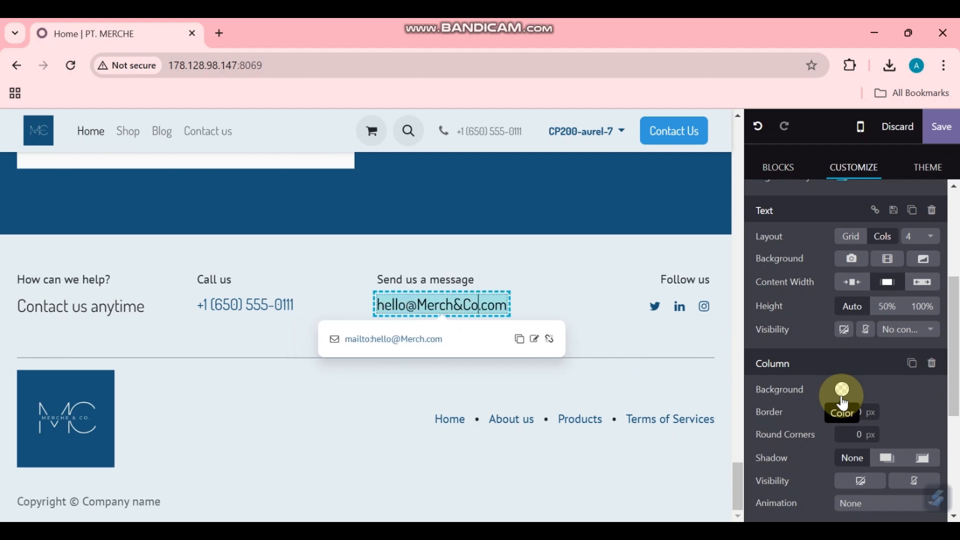
{"action": "scroll", "coordinate": [644, 347], "scroll_direction": "up", "scroll_amount": 20}
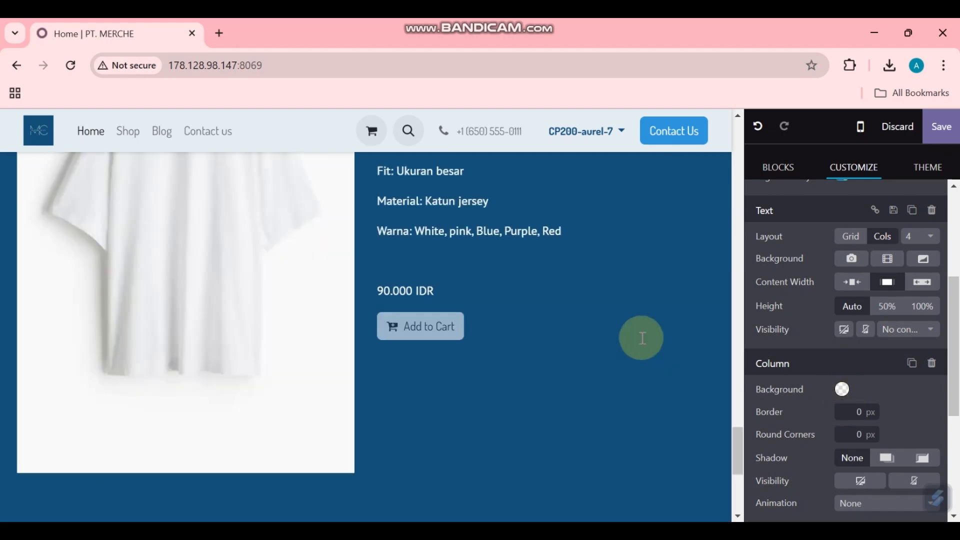
{"action": "scroll", "coordinate": [635, 310], "scroll_direction": "down", "scroll_amount": 20}
{"action": "left_click", "coordinate": [610, 348]}
{"action": "left_click", "coordinate": [295, 473]}
{"action": "left_click", "coordinate": [75, 499]}
{"action": "left_click_drag", "start_coordinate": [81, 501], "coordinate": [161, 502]}
{"action": "type", "text": "Merche&Co."}
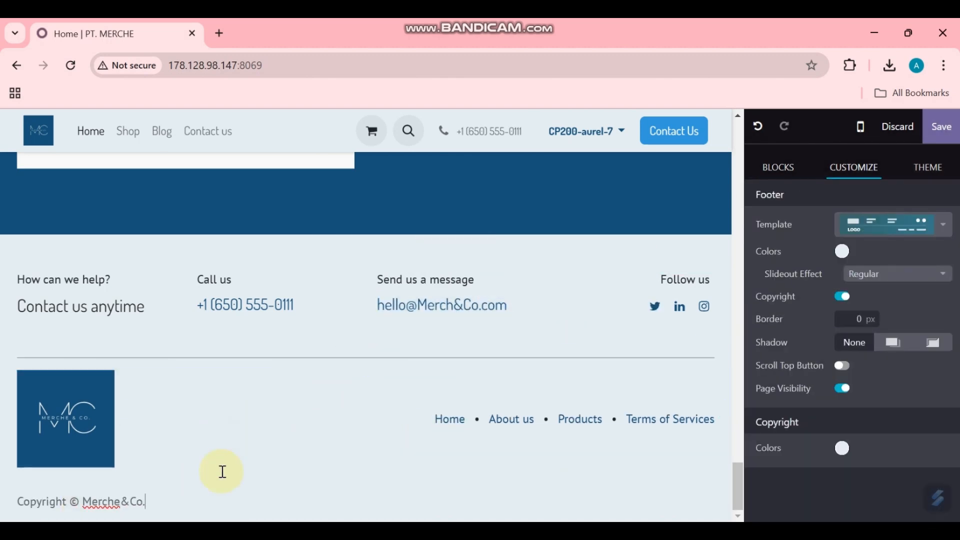
{"action": "left_click", "coordinate": [456, 307]}
{"action": "type", "text": "e"}
{"action": "left_click", "coordinate": [349, 440]}
{"action": "scroll", "coordinate": [271, 424], "scroll_direction": "up", "scroll_amount": 15}
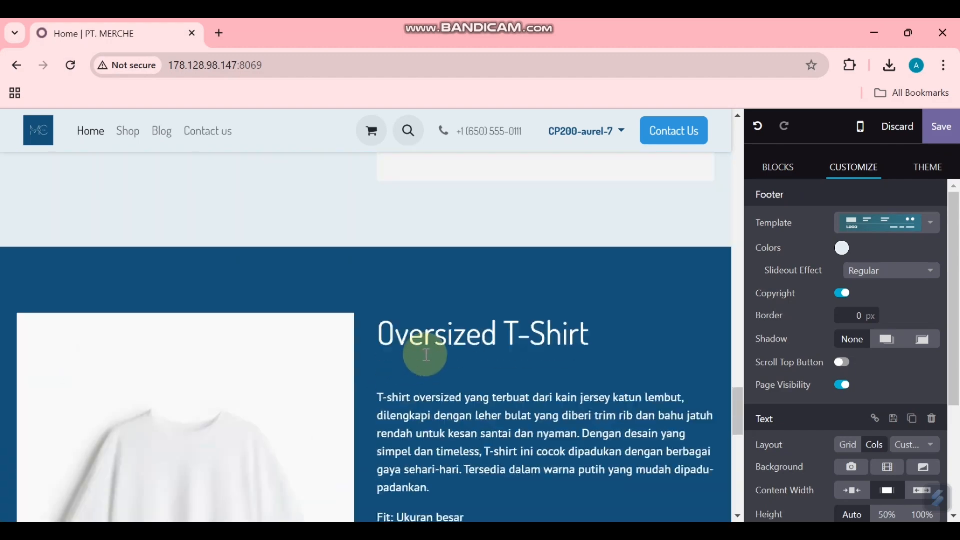
{"action": "scroll", "coordinate": [568, 274], "scroll_direction": "up", "scroll_amount": 8}
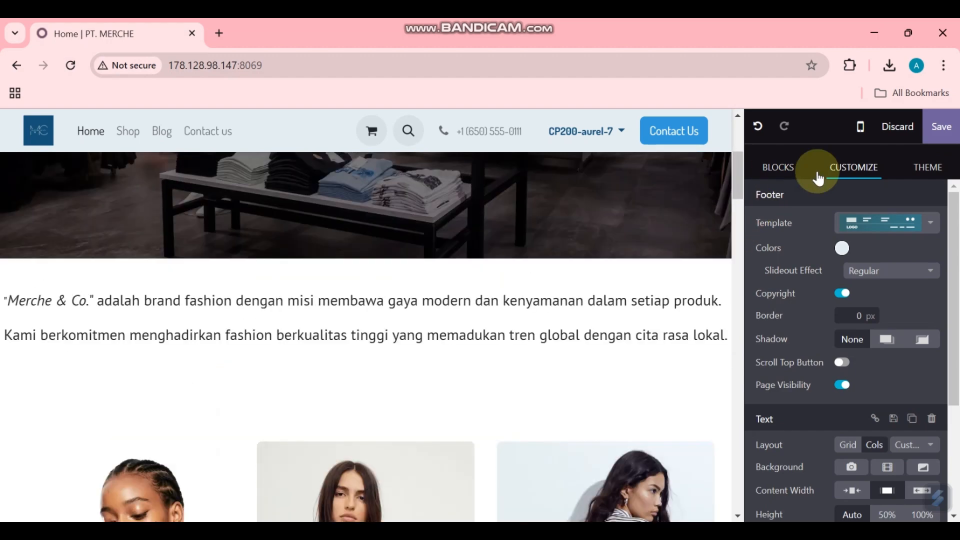
{"action": "scroll", "coordinate": [520, 385], "scroll_direction": "up", "scroll_amount": 2}
{"action": "scroll", "coordinate": [523, 376], "scroll_direction": "up", "scroll_amount": 3}
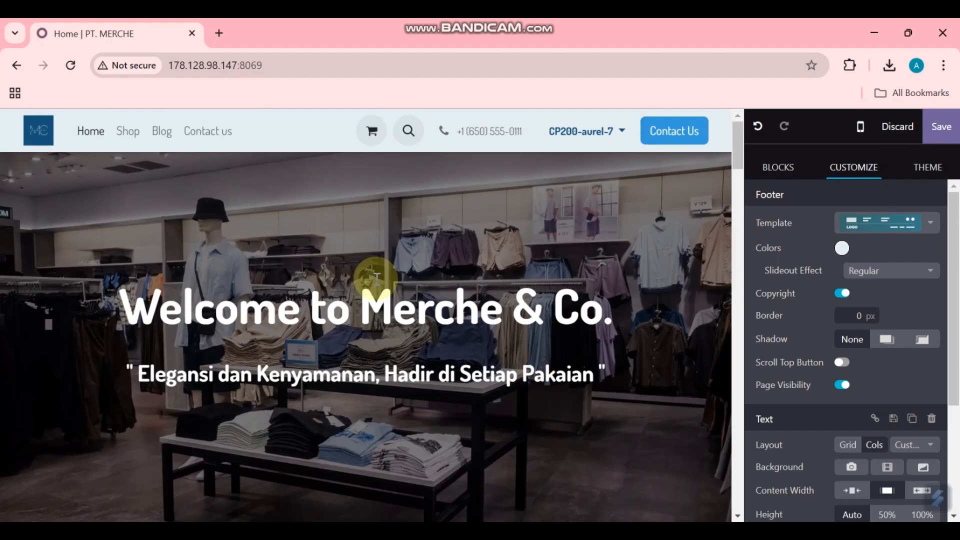
{"action": "scroll", "coordinate": [500, 285], "scroll_direction": "down", "scroll_amount": 6}
{"action": "scroll", "coordinate": [550, 290], "scroll_direction": "down", "scroll_amount": 12}
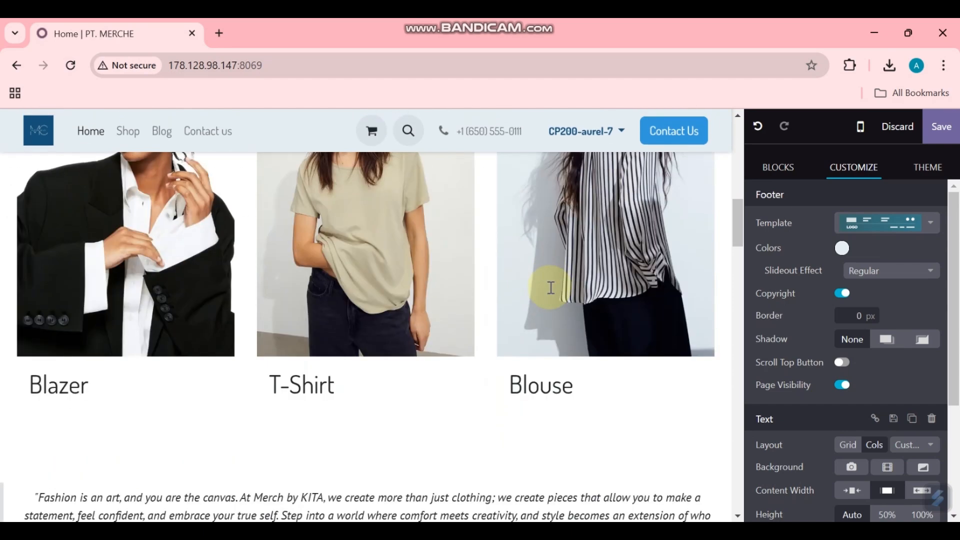
{"action": "scroll", "coordinate": [517, 300], "scroll_direction": "down", "scroll_amount": 15}
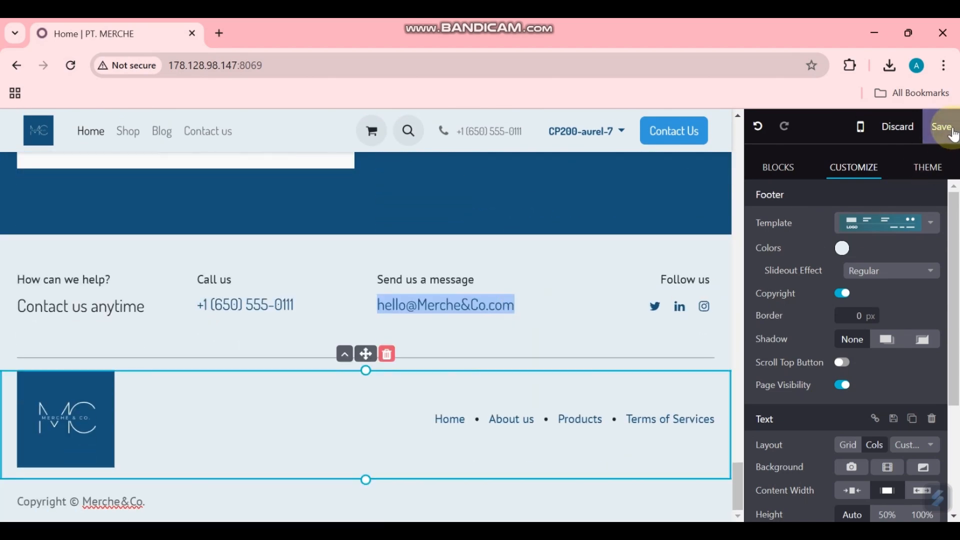
Step: Save the homepage edits and scroll through the saved page down to the footer
{"action": "left_click", "coordinate": [949, 132]}
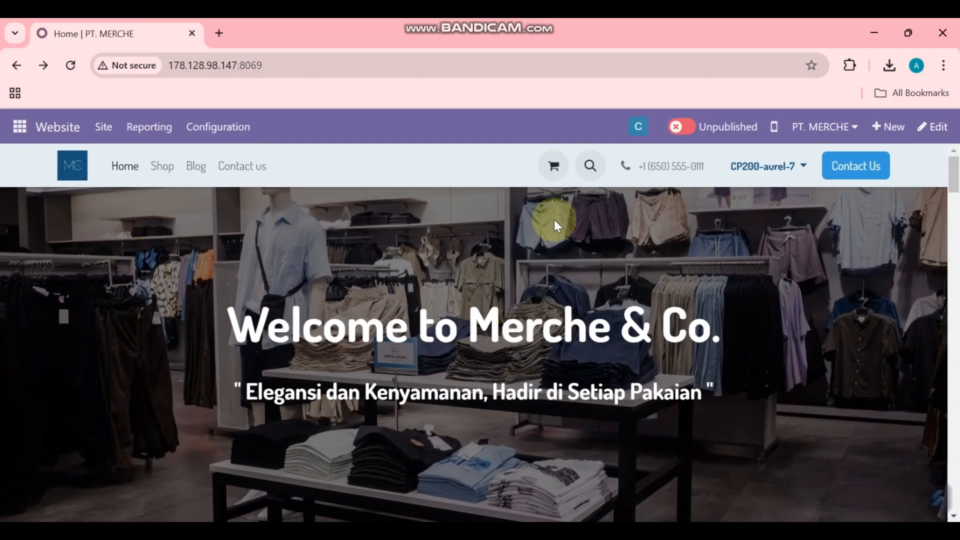
{"action": "scroll", "coordinate": [531, 324], "scroll_direction": "down", "scroll_amount": 2}
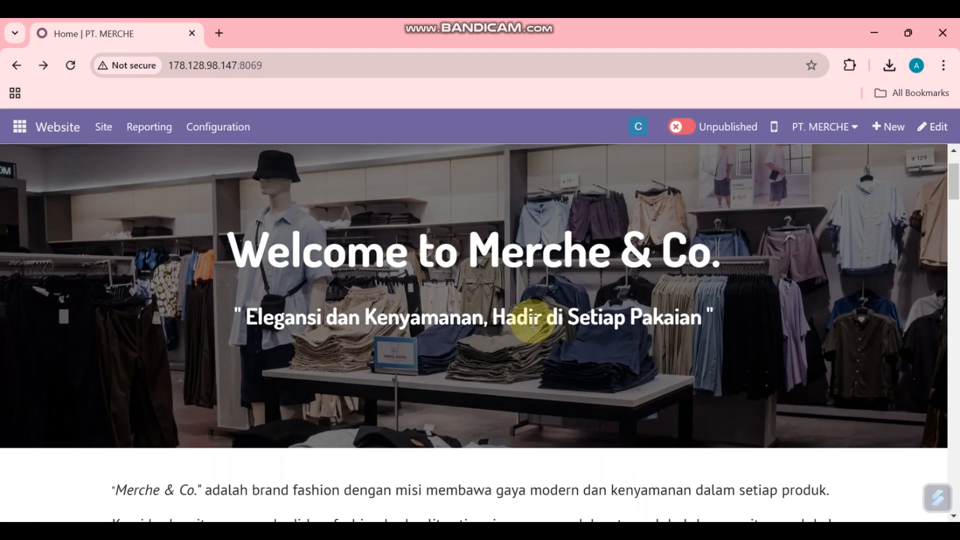
{"action": "scroll", "coordinate": [623, 306], "scroll_direction": "down", "scroll_amount": 3}
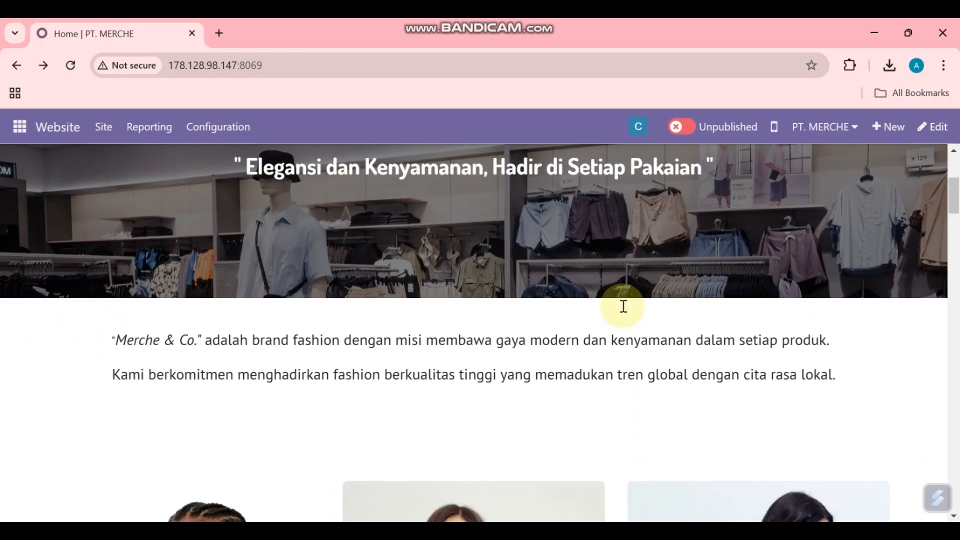
{"action": "scroll", "coordinate": [625, 315], "scroll_direction": "down", "scroll_amount": 6}
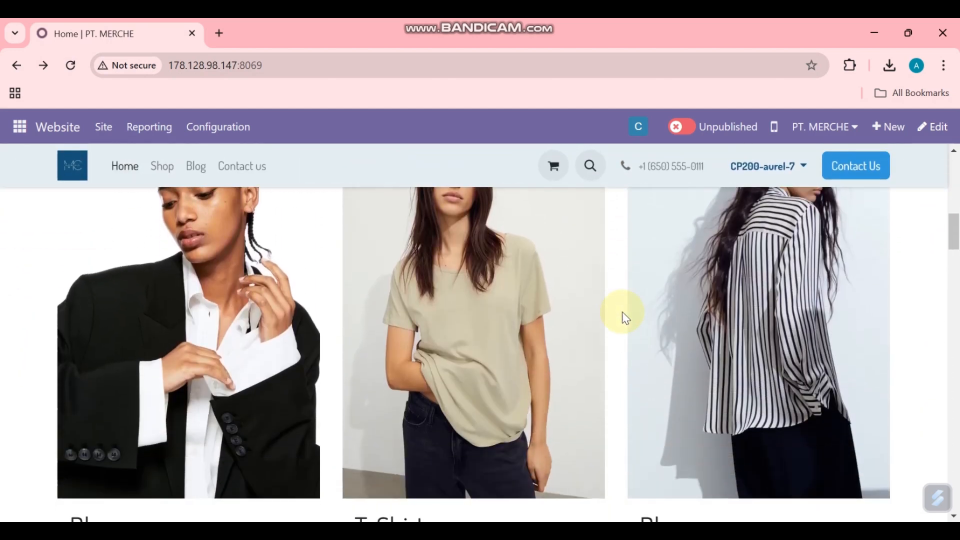
{"action": "scroll", "coordinate": [625, 316], "scroll_direction": "down", "scroll_amount": 8}
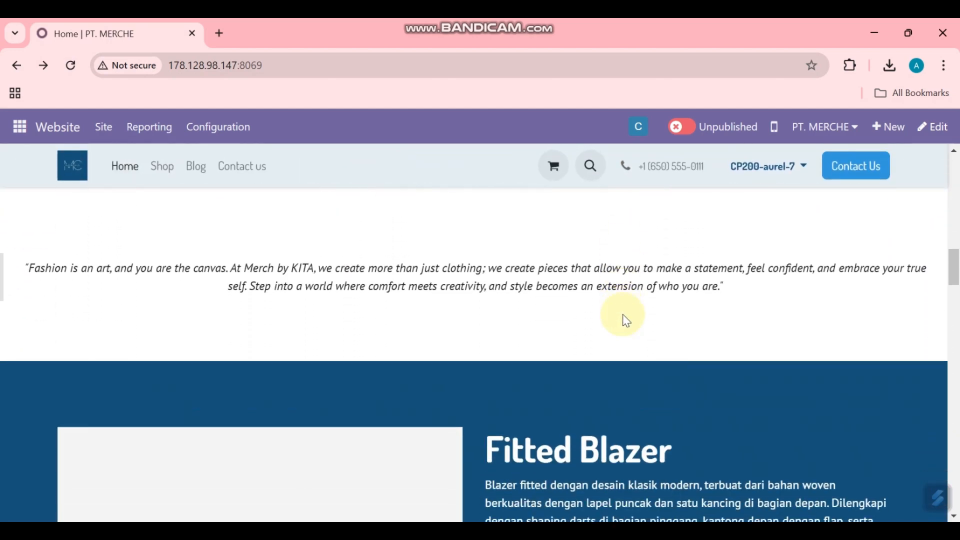
{"action": "scroll", "coordinate": [624, 317], "scroll_direction": "down", "scroll_amount": 5}
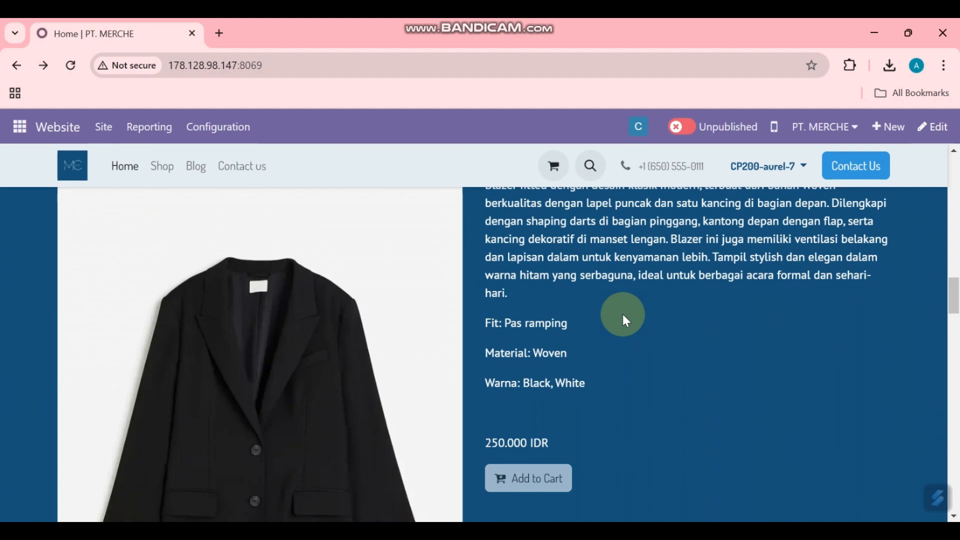
{"action": "scroll", "coordinate": [623, 320], "scroll_direction": "down", "scroll_amount": 6}
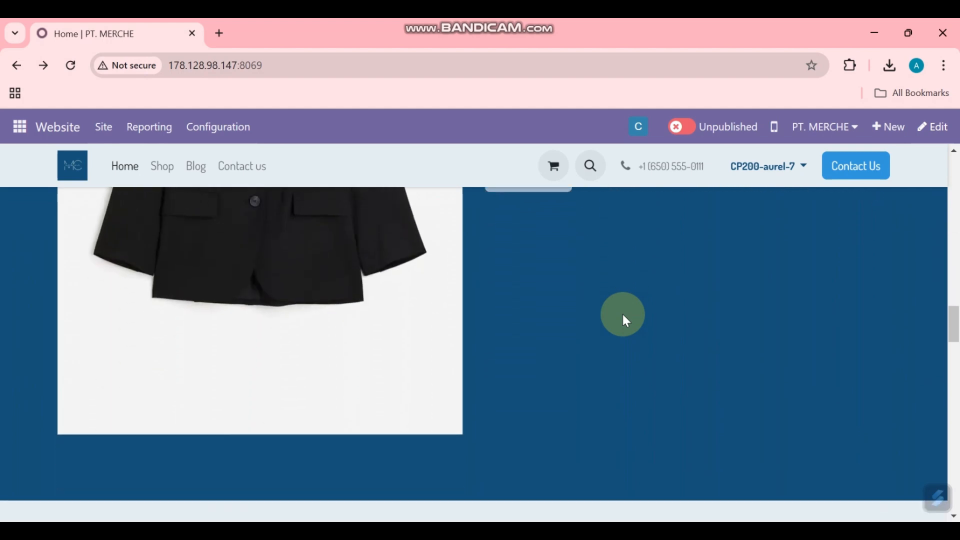
{"action": "scroll", "coordinate": [625, 317], "scroll_direction": "down", "scroll_amount": 9}
{"action": "scroll", "coordinate": [624, 324], "scroll_direction": "down", "scroll_amount": 10}
{"action": "scroll", "coordinate": [624, 325], "scroll_direction": "down", "scroll_amount": 8}
{"action": "scroll", "coordinate": [624, 327], "scroll_direction": "down", "scroll_amount": 8}
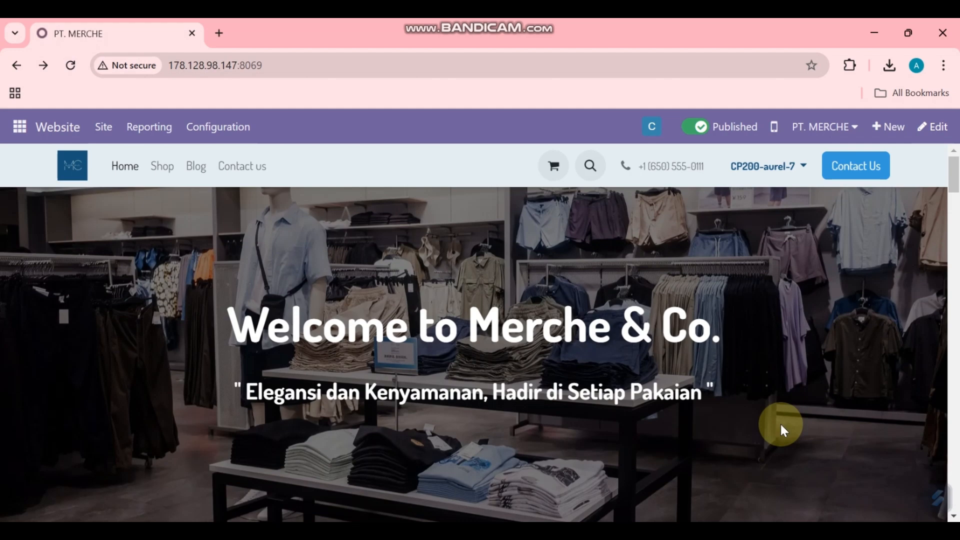
Step: Check the product sections' prices (250.000, 170.000, 90.000 IDR) against the task's price list
{"action": "scroll", "coordinate": [783, 430], "scroll_direction": "down", "scroll_amount": 15}
{"action": "scroll", "coordinate": [790, 432], "scroll_direction": "down", "scroll_amount": 5}
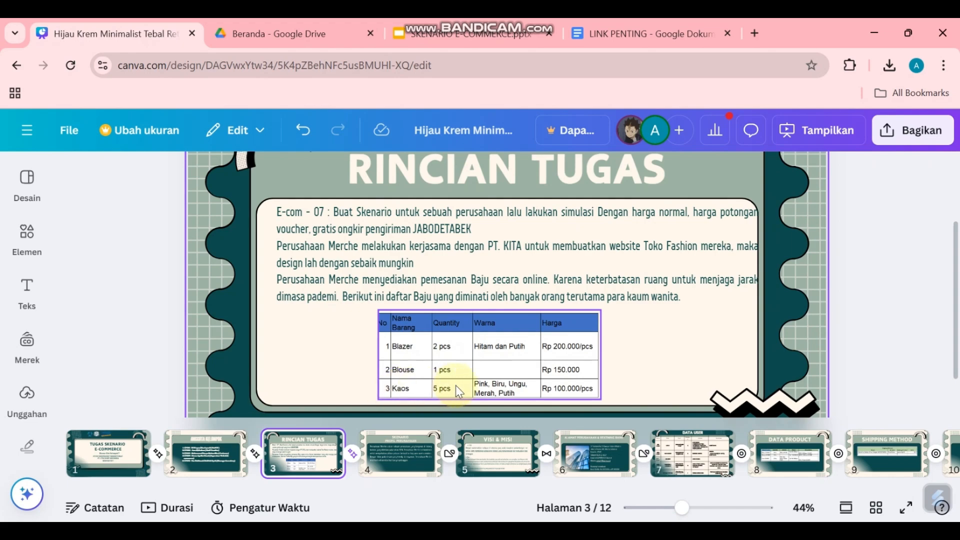
{"action": "key", "text": "alt+Tab"}
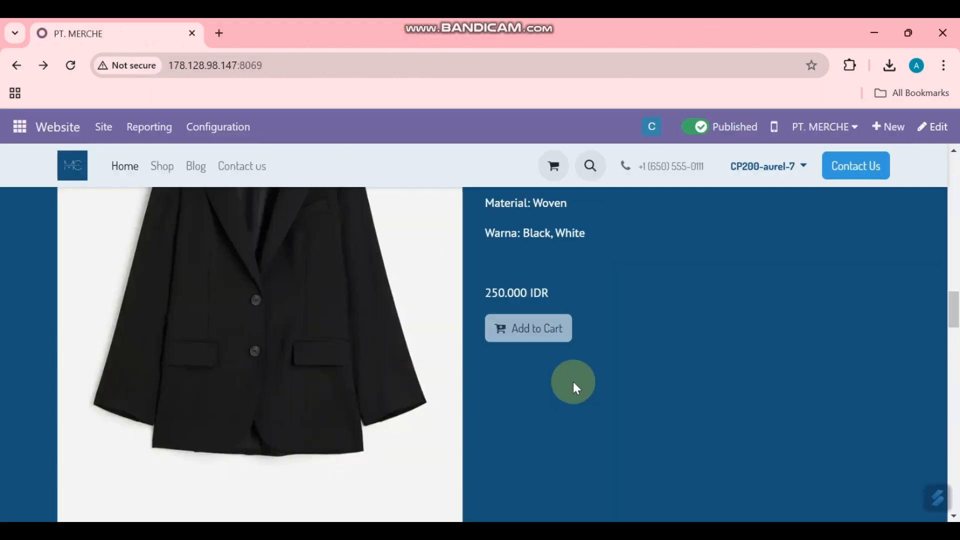
{"action": "scroll", "coordinate": [550, 307], "scroll_direction": "down", "scroll_amount": 10}
{"action": "scroll", "coordinate": [420, 335], "scroll_direction": "down", "scroll_amount": 3}
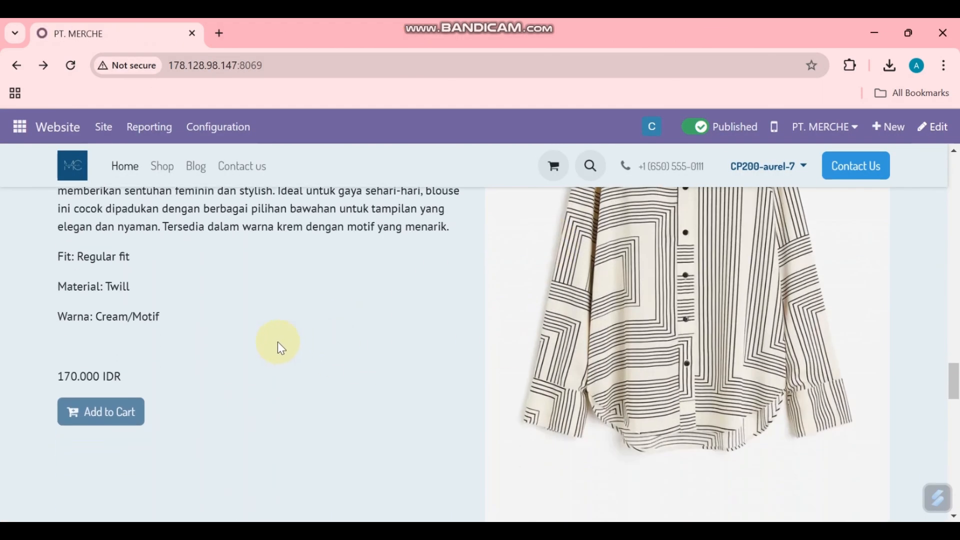
{"action": "scroll", "coordinate": [190, 392], "scroll_direction": "down", "scroll_amount": 11}
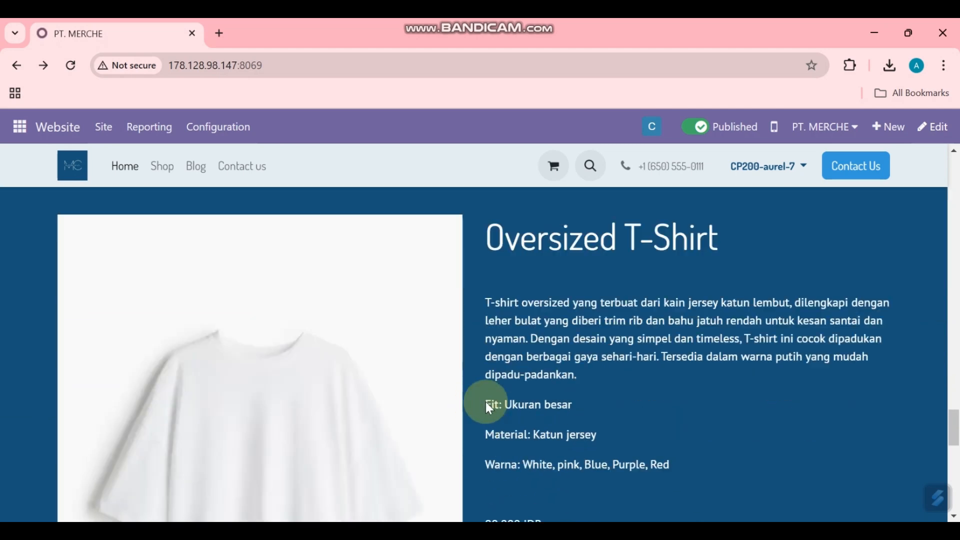
{"action": "scroll", "coordinate": [540, 340], "scroll_direction": "up", "scroll_amount": 6}
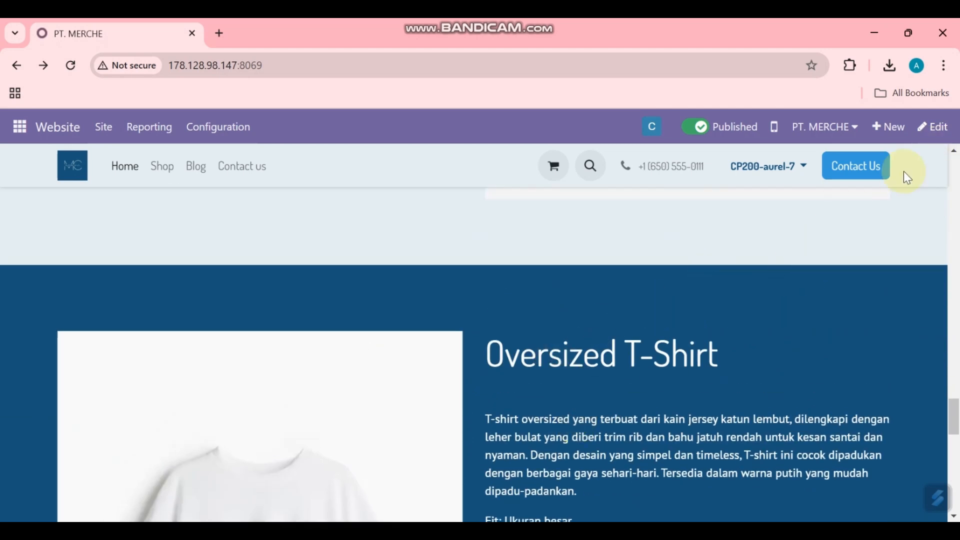
Step: Enter edit mode and change the Fitted Blazer's price from 250.000 to 200.000 IDR
{"action": "left_click", "coordinate": [943, 127]}
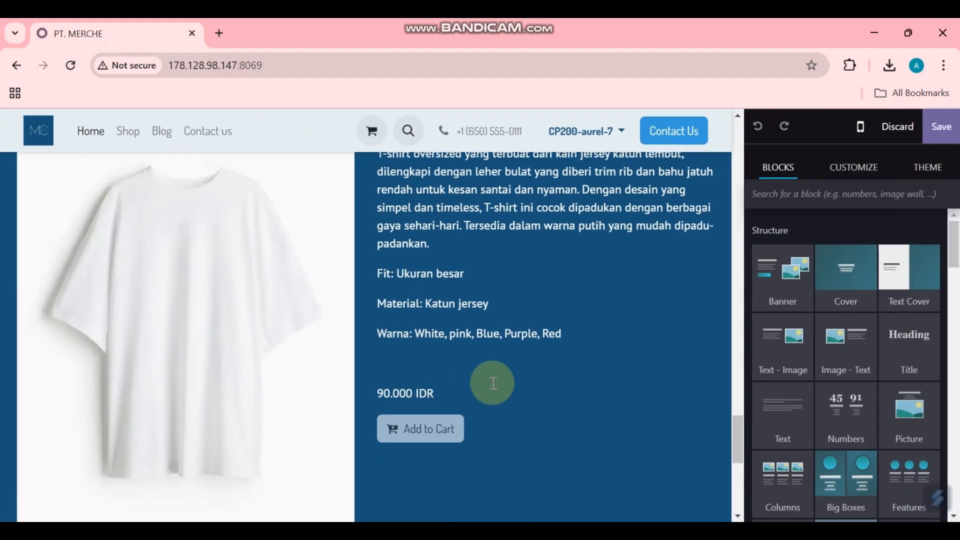
{"action": "scroll", "coordinate": [493, 384], "scroll_direction": "up", "scroll_amount": 15}
{"action": "scroll", "coordinate": [493, 384], "scroll_direction": "up", "scroll_amount": 4}
{"action": "scroll", "coordinate": [494, 394], "scroll_direction": "down", "scroll_amount": 3}
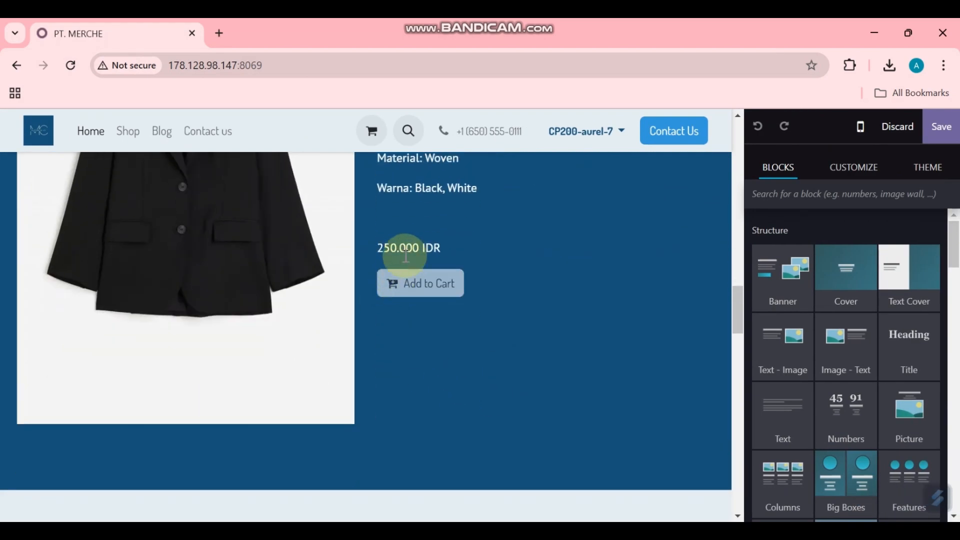
{"action": "left_click", "coordinate": [389, 246]}
{"action": "key", "text": "BackSpace"}
{"action": "type", "text": "0"}
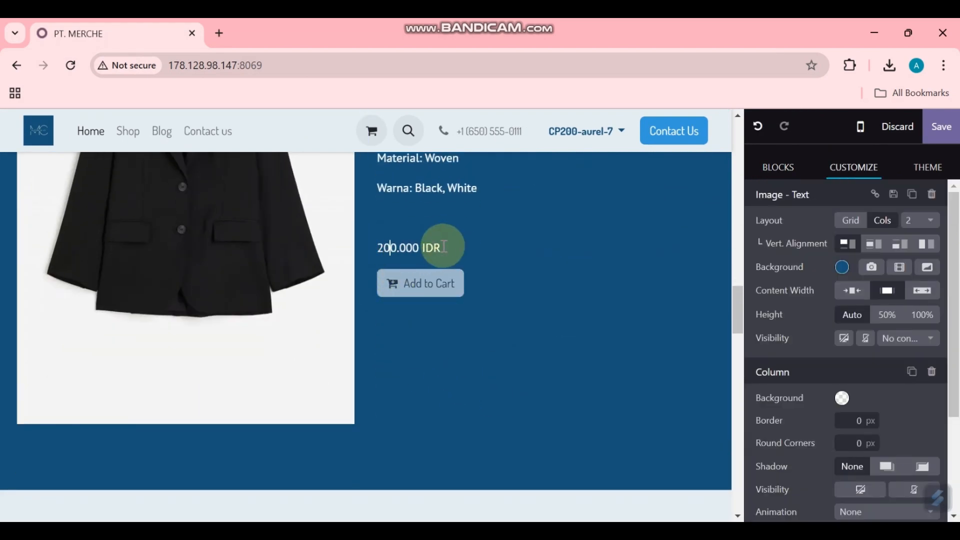
{"action": "key", "text": "alt+Tab"}
{"action": "key", "text": "alt+Tab"}
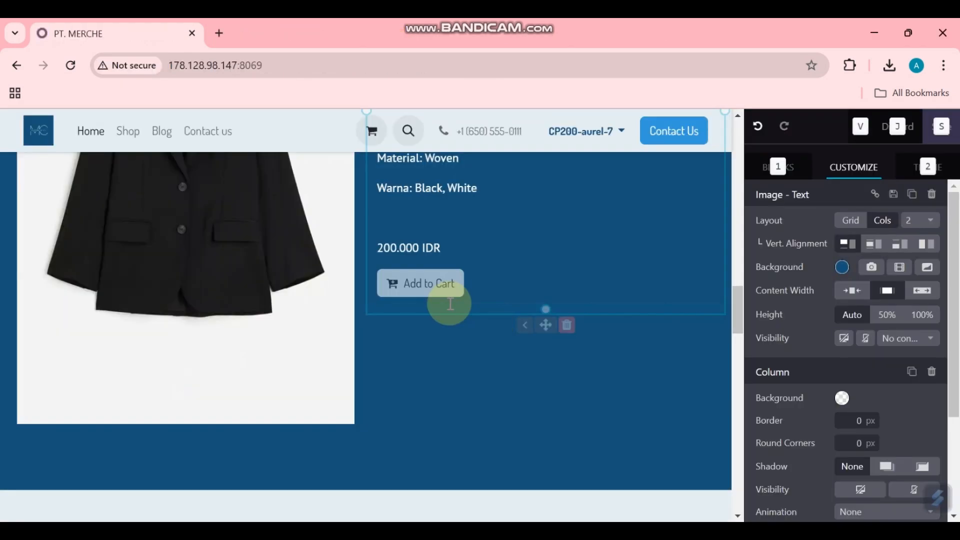
Step: Change the blouse price to 150.000 IDR and the T-shirt to 100.000 IDR, then save
{"action": "scroll", "coordinate": [295, 351], "scroll_direction": "down", "scroll_amount": 8}
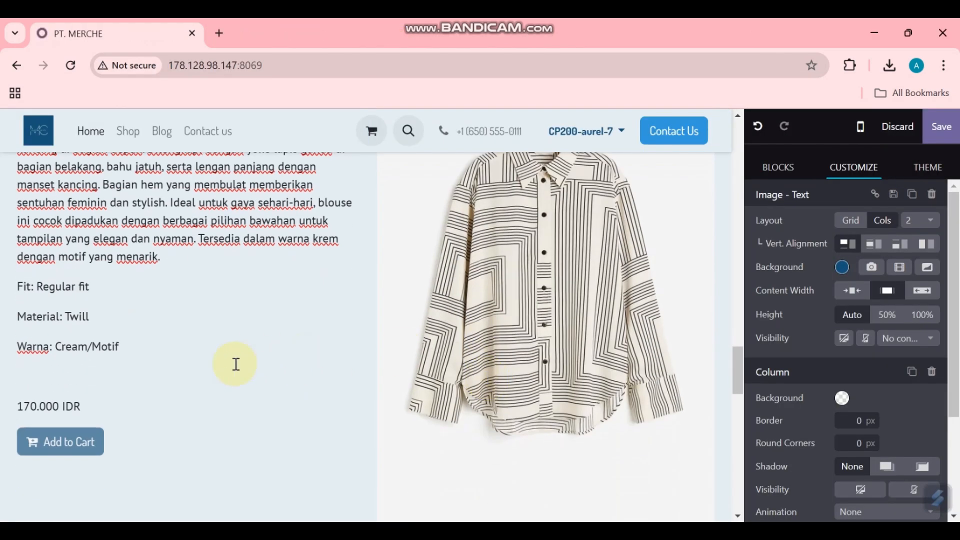
{"action": "scroll", "coordinate": [255, 355], "scroll_direction": "down", "scroll_amount": 3}
{"action": "left_click", "coordinate": [31, 251]}
{"action": "key", "text": "BackSpace"}
{"action": "type", "text": "5"}
{"action": "scroll", "coordinate": [332, 347], "scroll_direction": "down", "scroll_amount": 8}
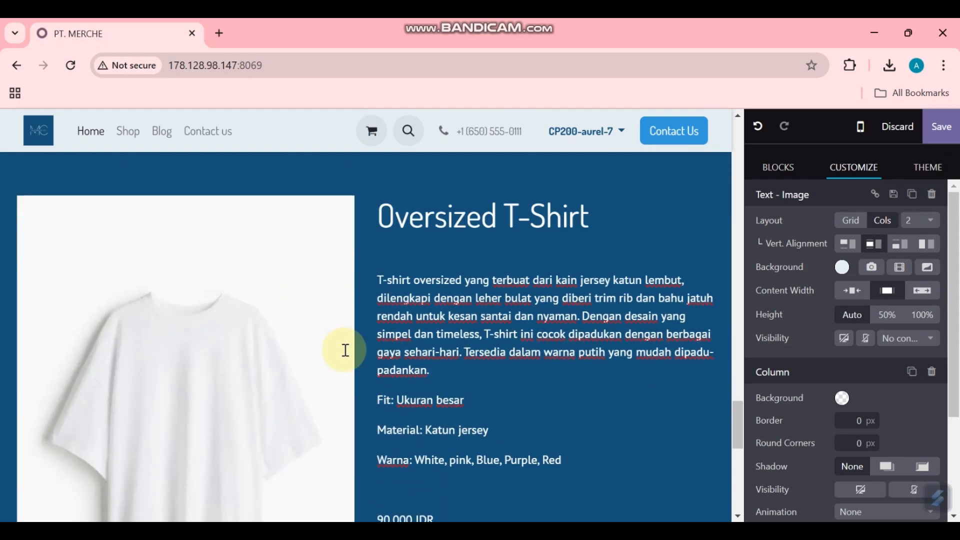
{"action": "left_click", "coordinate": [389, 477]}
{"action": "key", "text": "BackSpace"}
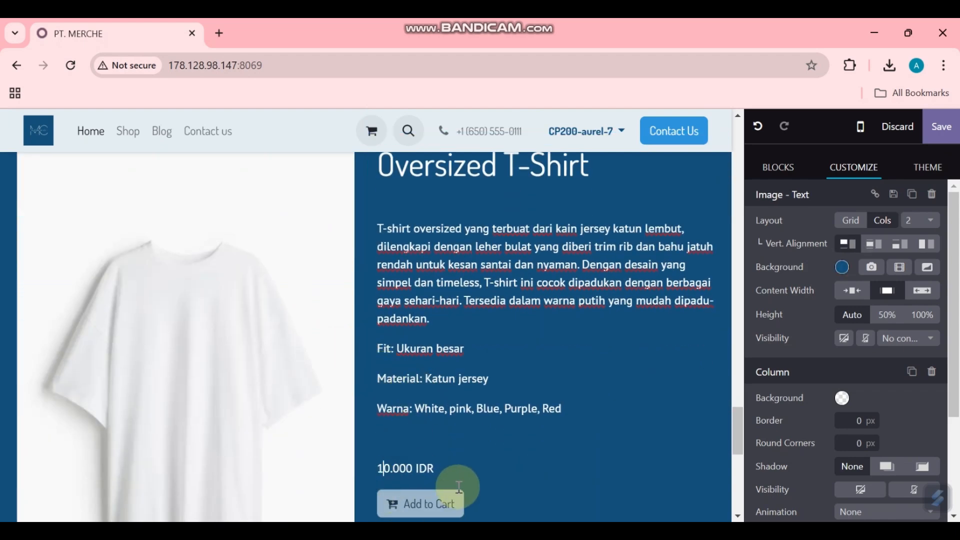
{"action": "scroll", "coordinate": [520, 437], "scroll_direction": "down", "scroll_amount": 7}
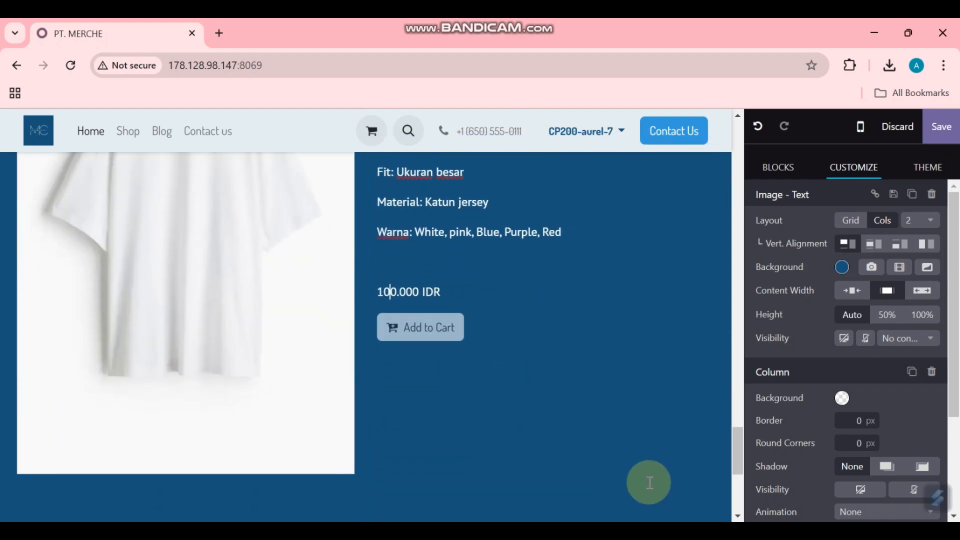
{"action": "scroll", "coordinate": [593, 400], "scroll_direction": "up", "scroll_amount": 5}
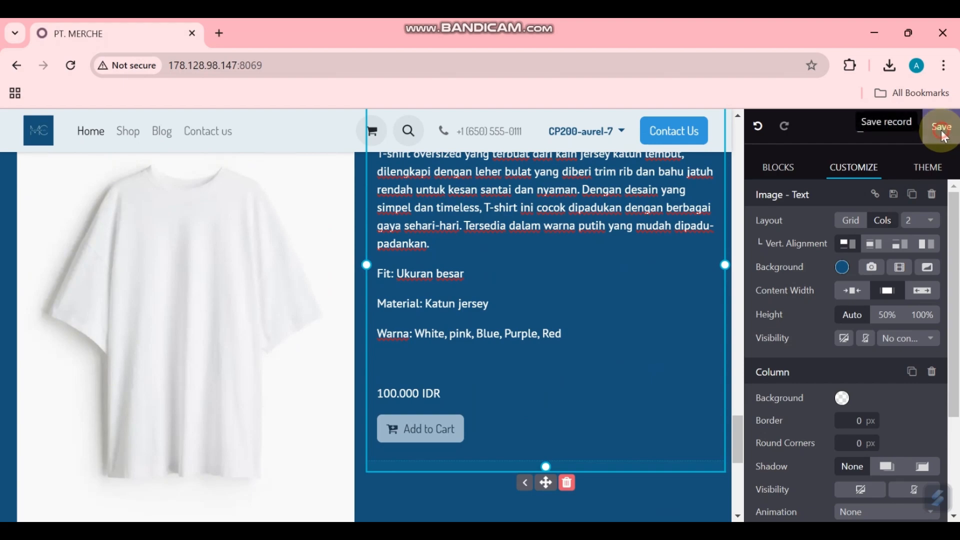
{"action": "left_click", "coordinate": [942, 127]}
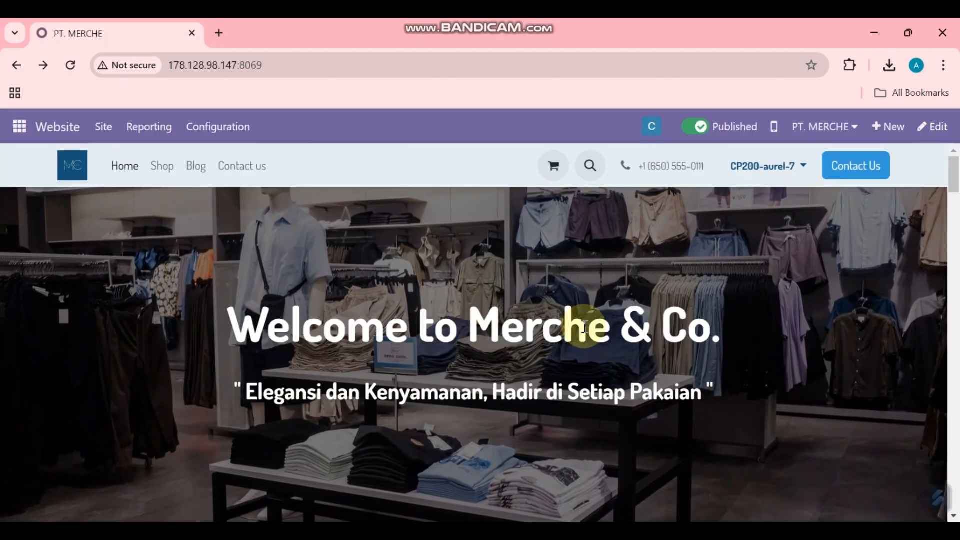
Step: Review the homepage and task slides, then open the Site menu in the Website top bar
{"action": "scroll", "coordinate": [585, 327], "scroll_direction": "down", "scroll_amount": 15}
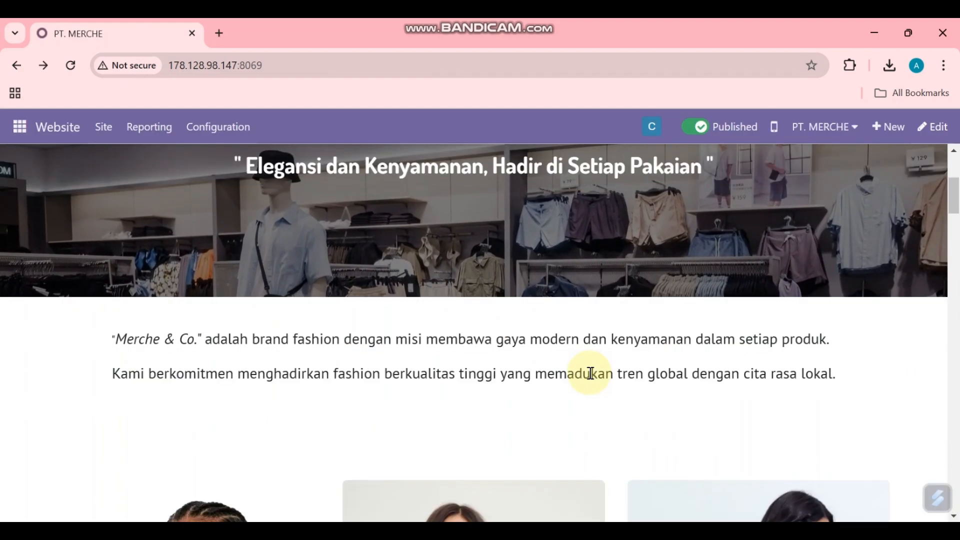
{"action": "scroll", "coordinate": [590, 372], "scroll_direction": "down", "scroll_amount": 8}
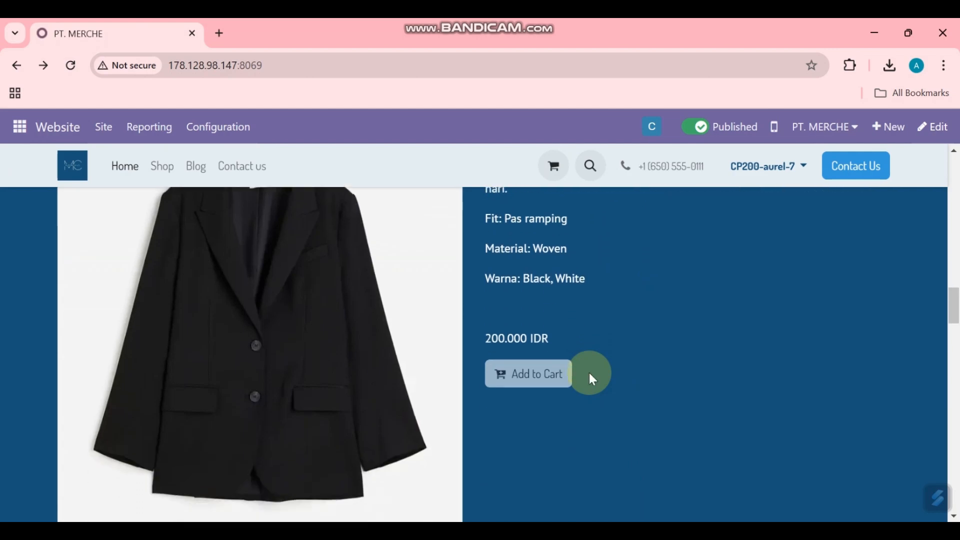
{"action": "scroll", "coordinate": [607, 368], "scroll_direction": "down", "scroll_amount": 5}
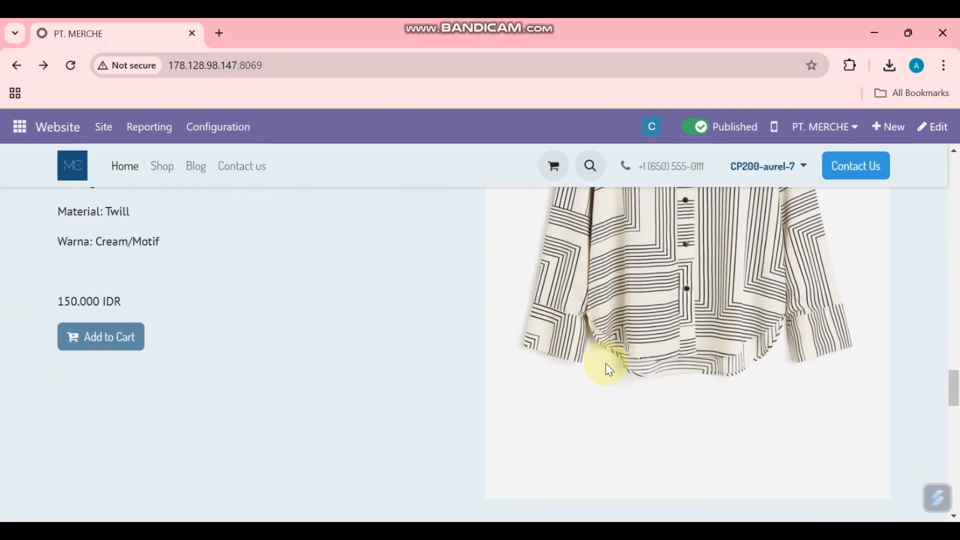
{"action": "scroll", "coordinate": [200, 313], "scroll_direction": "down", "scroll_amount": 9}
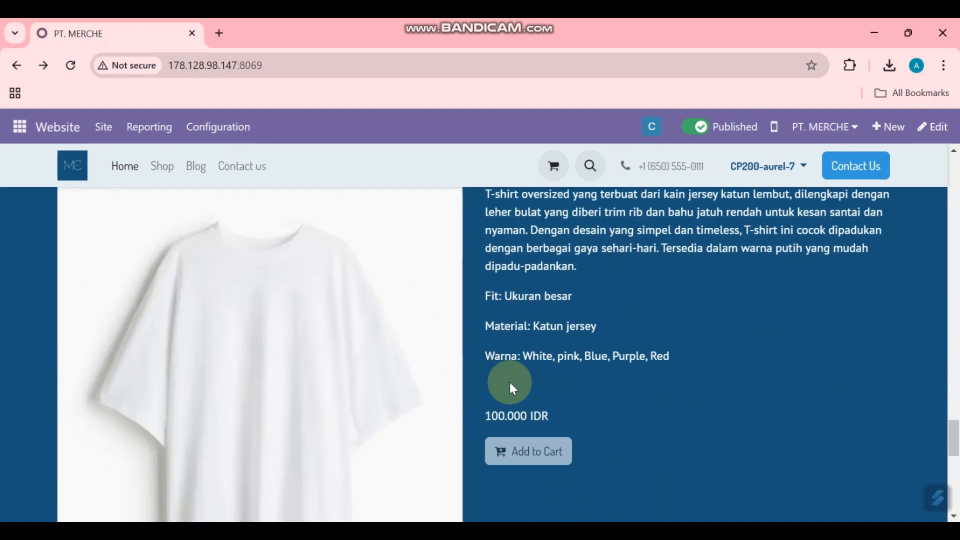
{"action": "key", "text": "alt+Tab"}
{"action": "key", "text": "alt+Tab"}
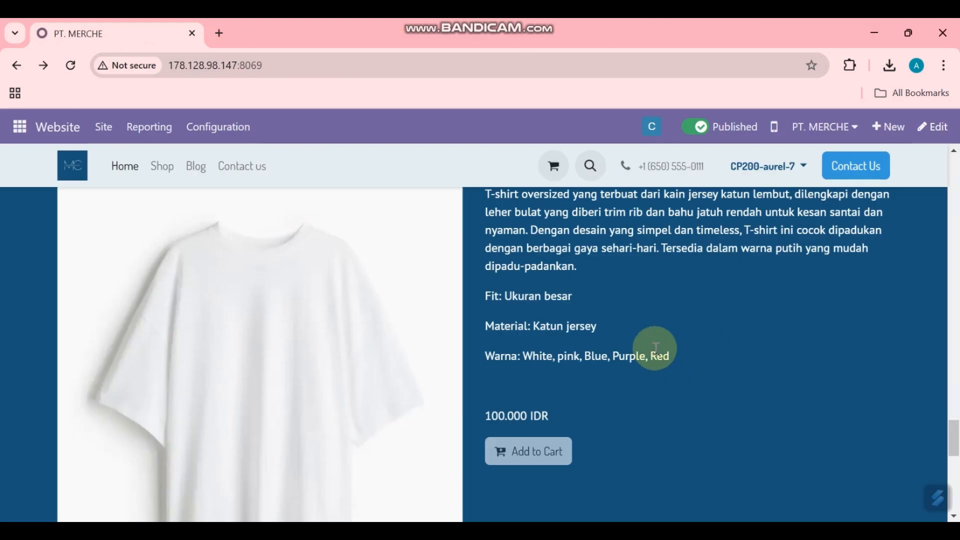
{"action": "scroll", "coordinate": [654, 346], "scroll_direction": "up", "scroll_amount": 8}
{"action": "scroll", "coordinate": [654, 346], "scroll_direction": "up", "scroll_amount": 10}
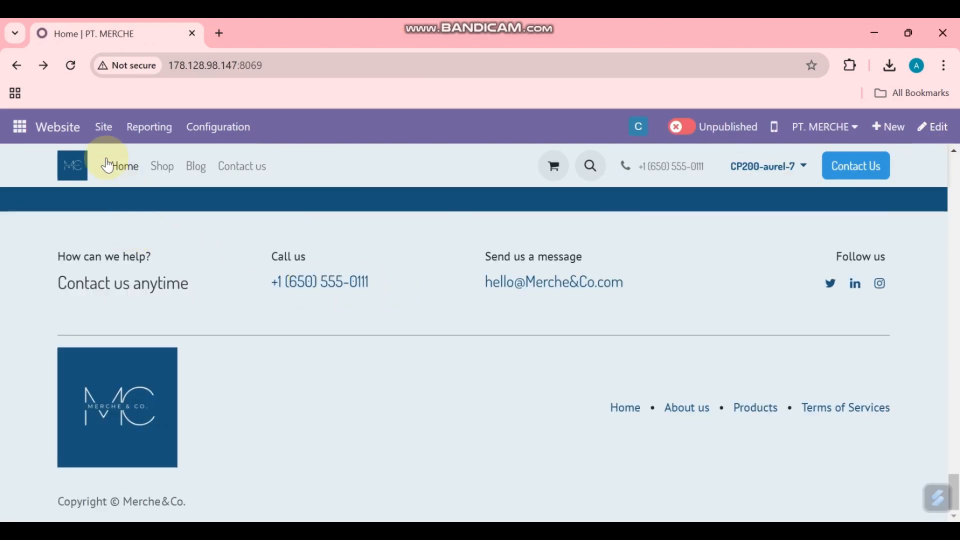
{"action": "left_click", "coordinate": [103, 131]}
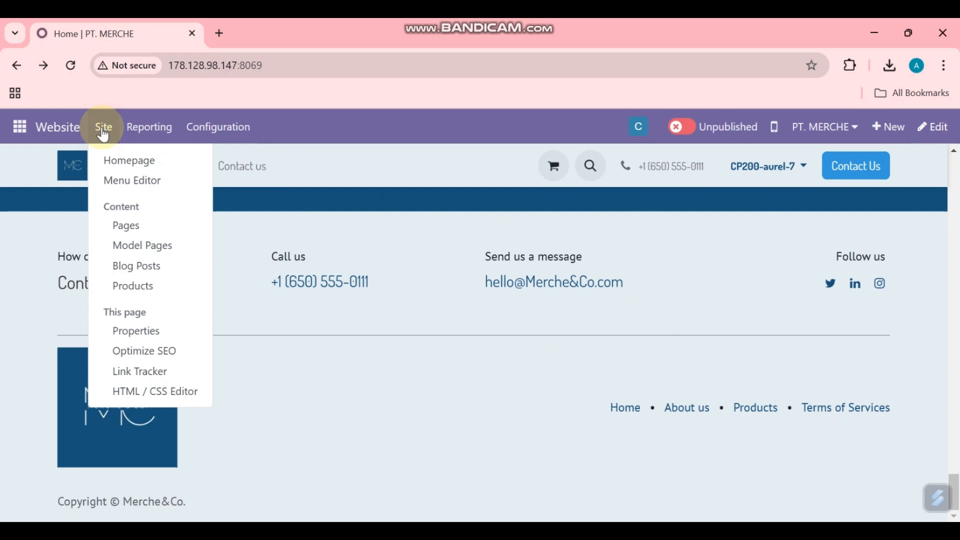
Step: Open the Home page's SEO settings and set the title to PT. MERCHE
{"action": "left_click", "coordinate": [169, 353]}
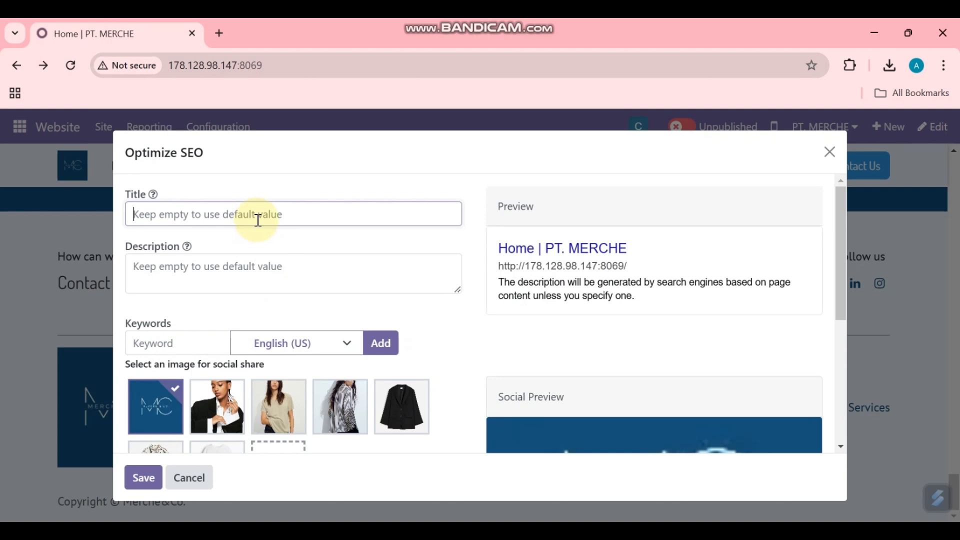
{"action": "type", "text": "PT. MERCHE"}
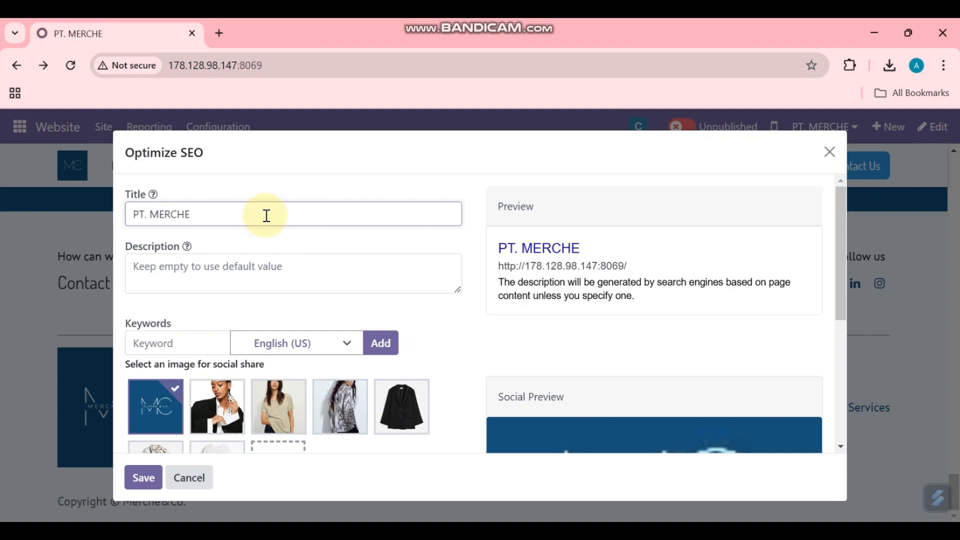
Step: Paste the Merch by KITA brand description and remove the stray quote after KITA
{"action": "left_click", "coordinate": [264, 264]}
{"action": "type", "text": "Merch by KITA\" adalah brand fashion dengan misi membawa gaya modern dan kenyamanan dalam setiap produk. Kami berkomitmen menghadirkan fashion berkualitas tinggi yang memadukan tren global dengan cita rasa lokal"}
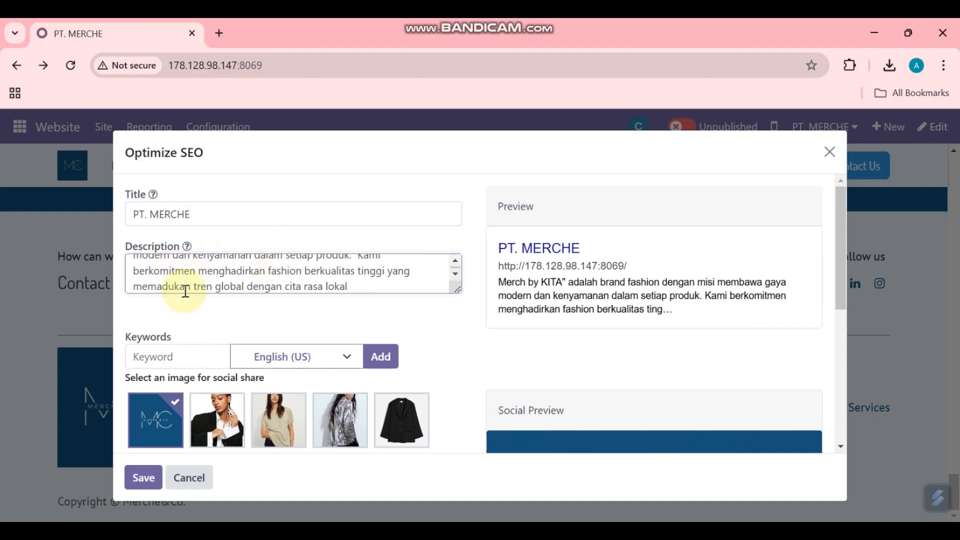
{"action": "scroll", "coordinate": [161, 270], "scroll_direction": "up", "scroll_amount": 2}
{"action": "left_click", "coordinate": [206, 265]}
{"action": "key", "text": "BackSpace"}
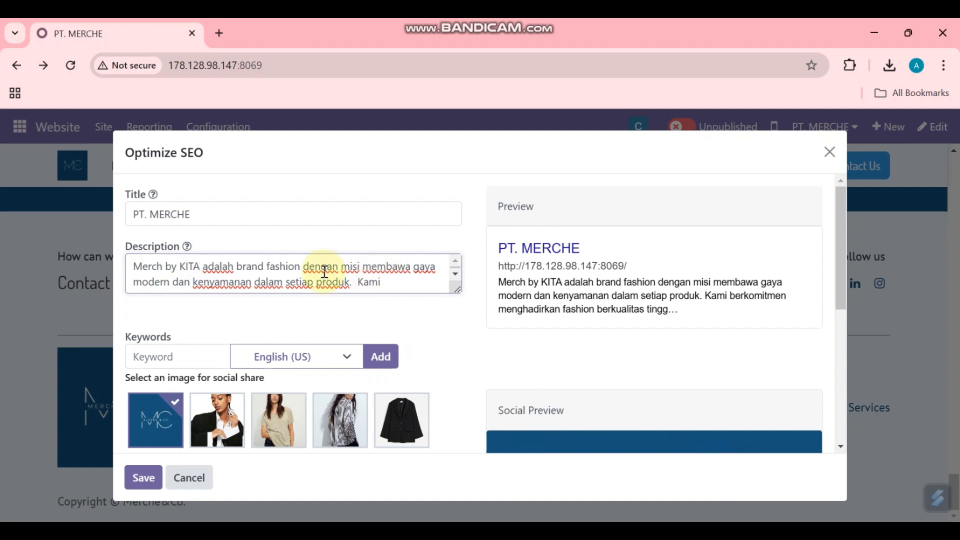
{"action": "scroll", "coordinate": [344, 271], "scroll_direction": "down", "scroll_amount": 4}
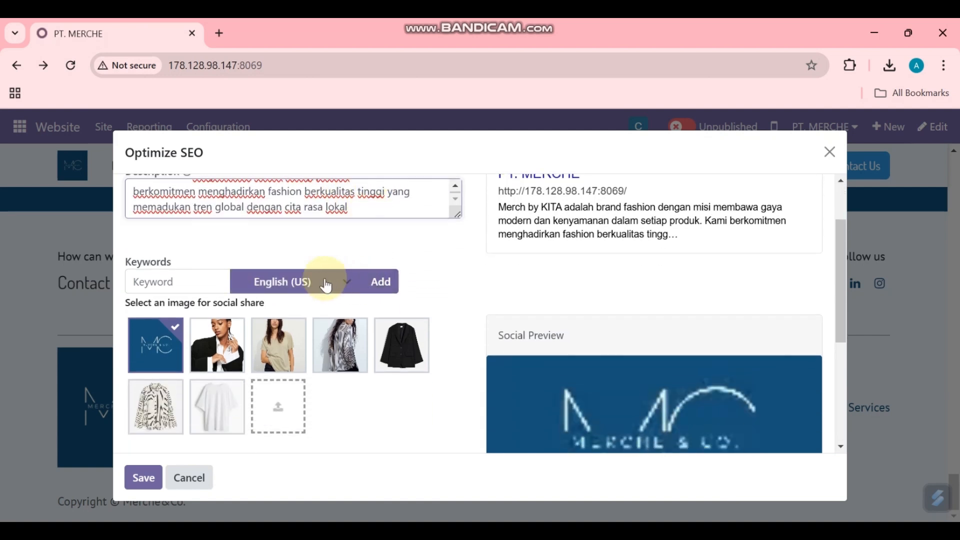
Step: Enter the SEO keyword Merchandise and save the SEO settings
{"action": "left_click", "coordinate": [174, 283]}
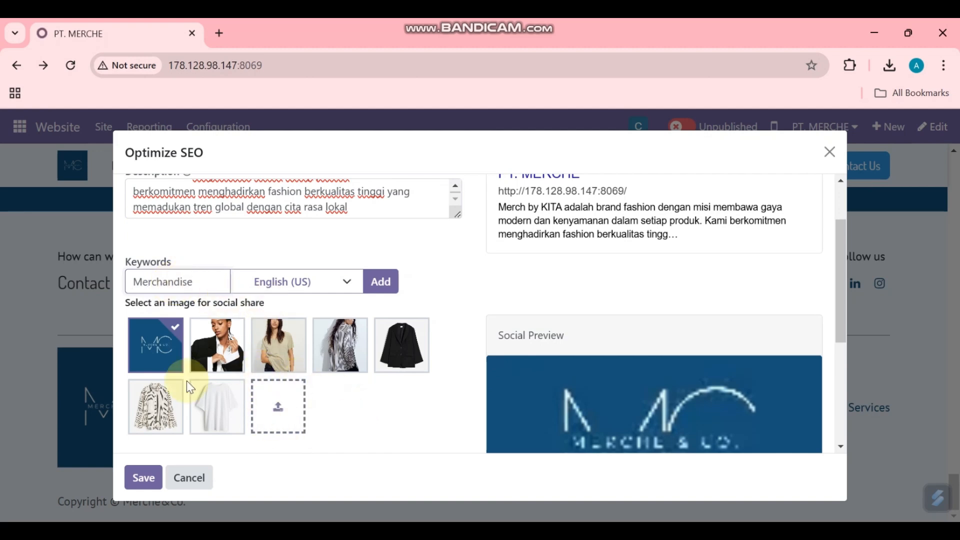
{"action": "scroll", "coordinate": [640, 415], "scroll_direction": "down", "scroll_amount": 4}
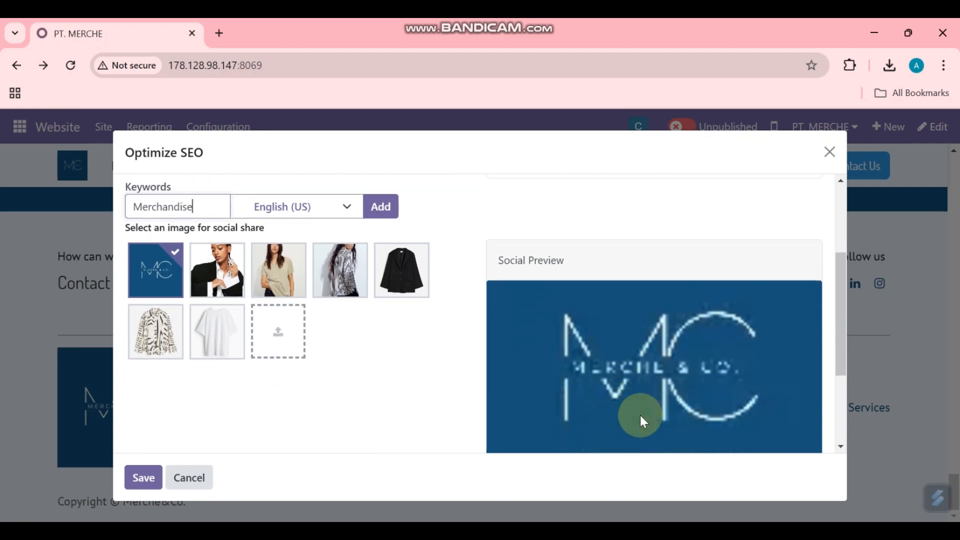
{"action": "scroll", "coordinate": [459, 385], "scroll_direction": "up", "scroll_amount": 4}
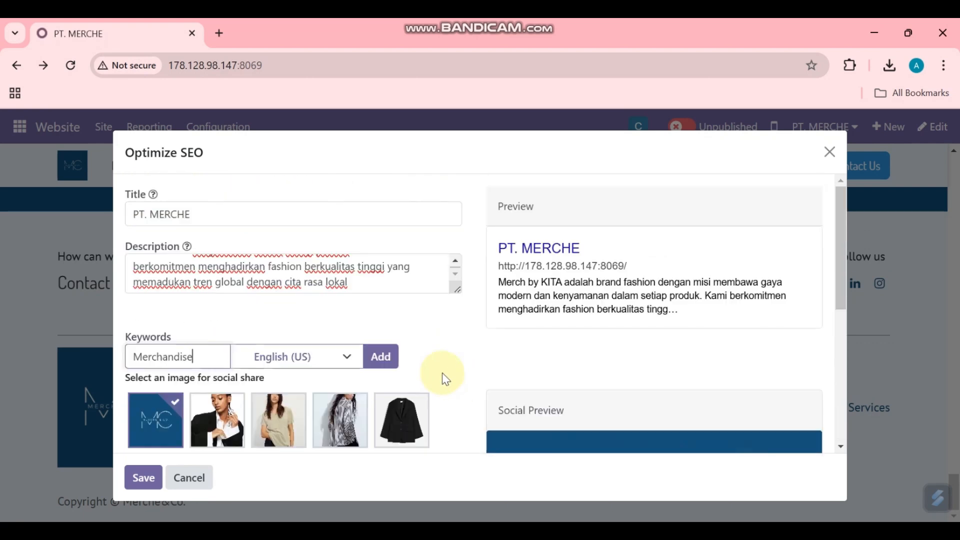
{"action": "scroll", "coordinate": [208, 452], "scroll_direction": "down", "scroll_amount": 5}
{"action": "scroll", "coordinate": [628, 338], "scroll_direction": "up", "scroll_amount": 5}
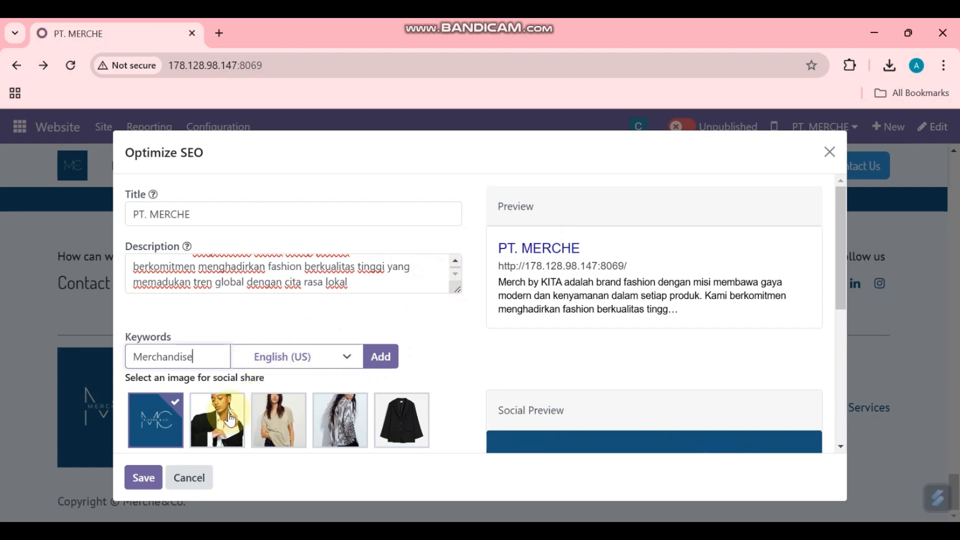
{"action": "left_click", "coordinate": [143, 479]}
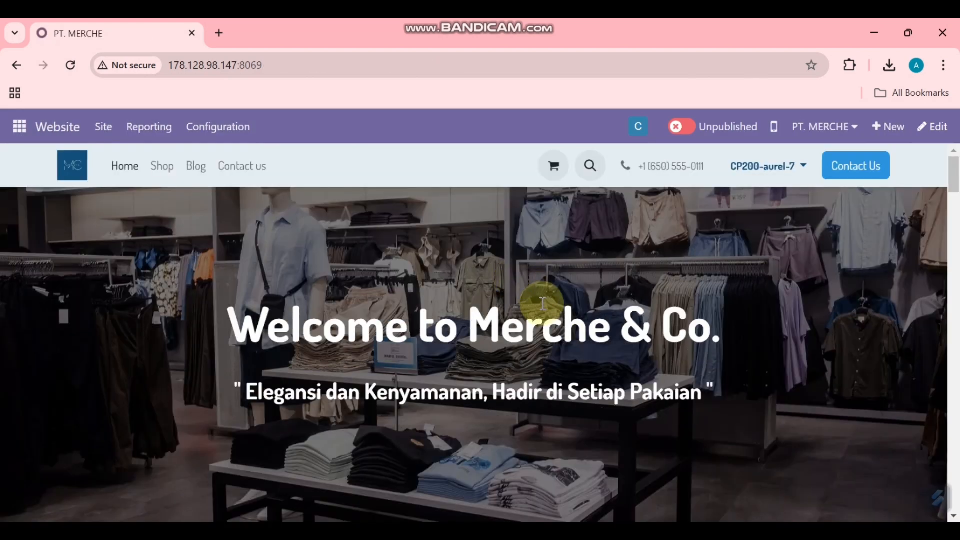
Step: Switch the Home page from Unpublished to Published
{"action": "left_click", "coordinate": [678, 128]}
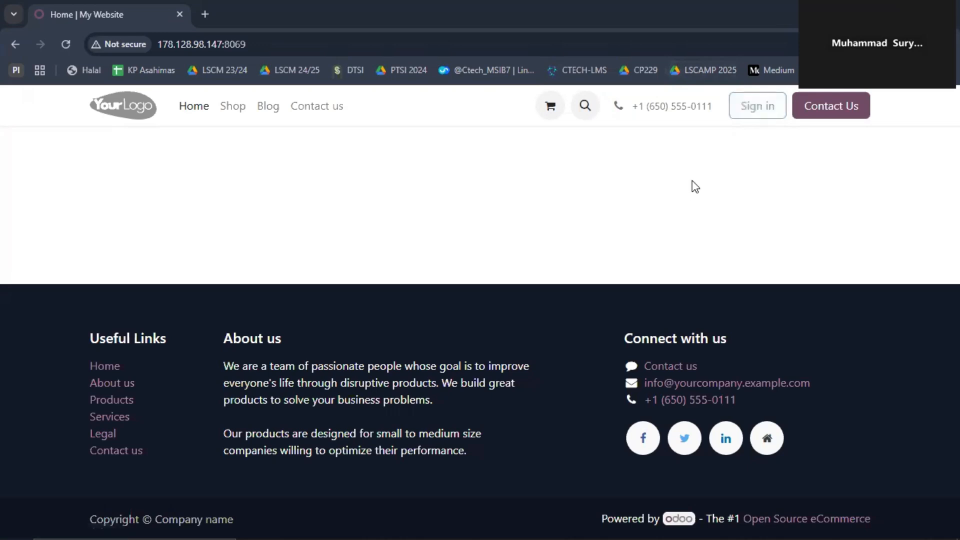
Step: Log in to the website with the customer's saved e-mail and password, then browse the shop
{"action": "left_click", "coordinate": [750, 131]}
{"action": "left_click", "coordinate": [434, 253]}
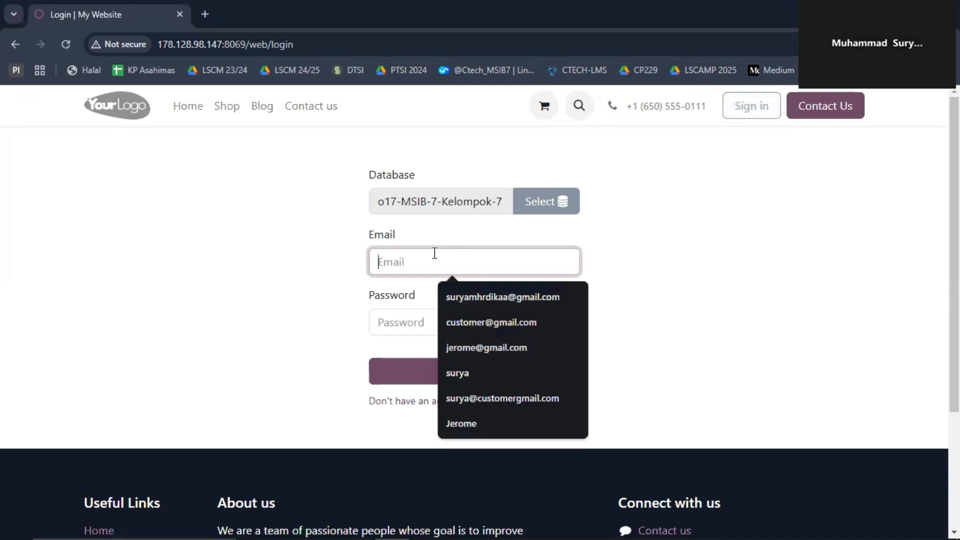
{"action": "left_click", "coordinate": [515, 323]}
{"action": "left_click", "coordinate": [476, 322]}
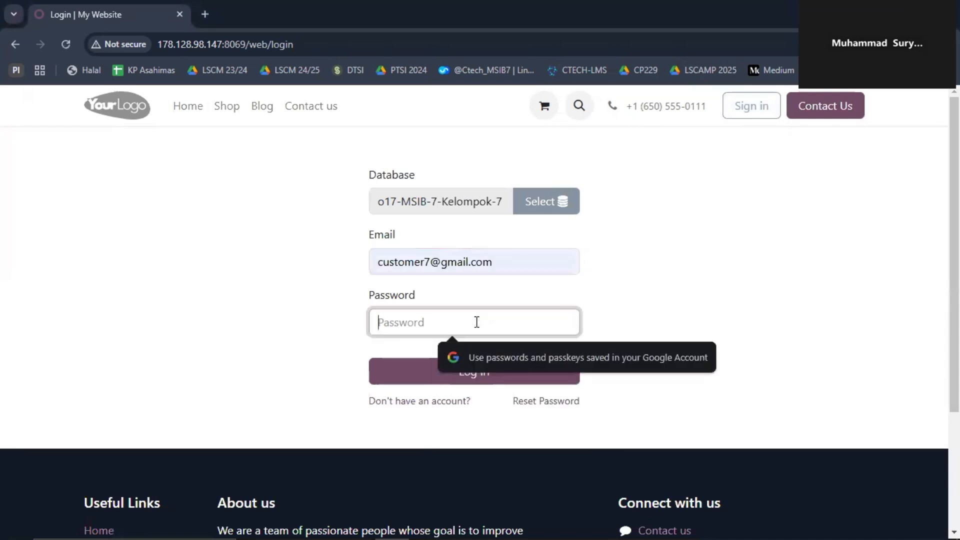
{"action": "type", "text": "12"}
{"action": "left_click", "coordinate": [458, 372]}
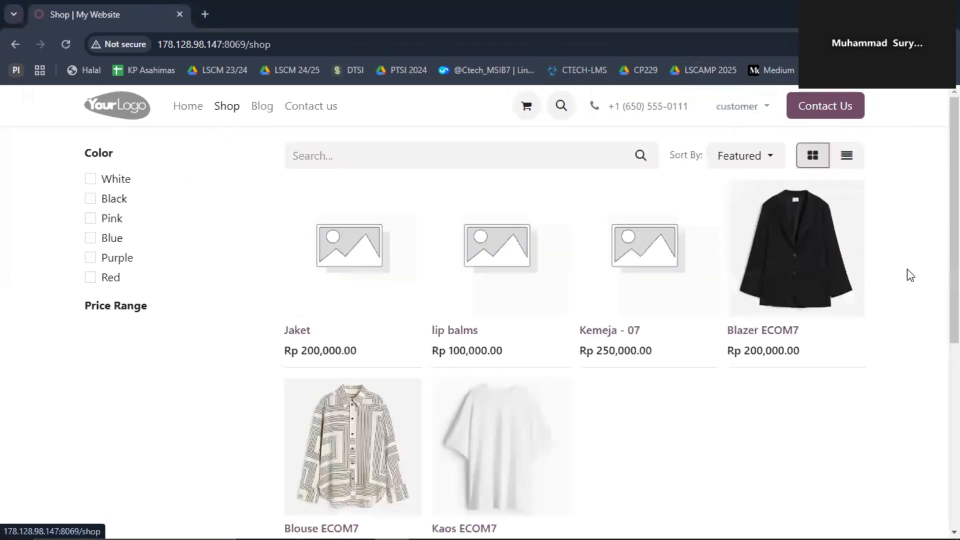
{"action": "scroll", "coordinate": [910, 275], "scroll_direction": "down", "scroll_amount": 3}
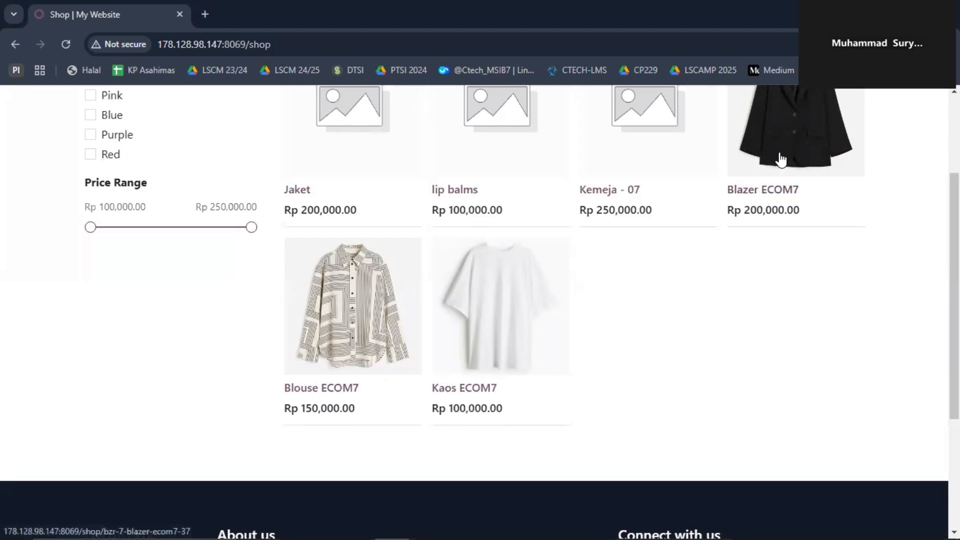
{"action": "scroll", "coordinate": [781, 160], "scroll_direction": "up", "scroll_amount": 3}
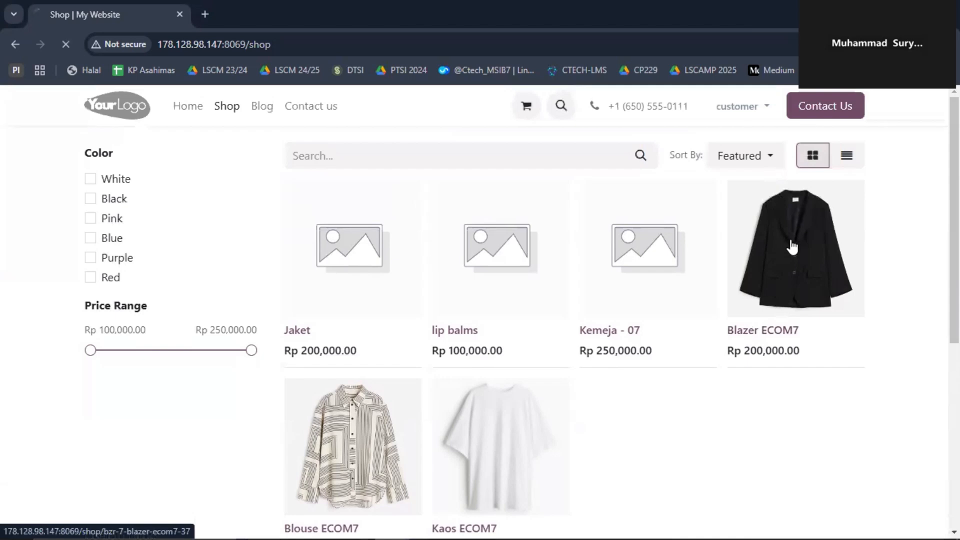
Step: Add Blazer ECOM7 to the cart in White and in Black, then return to All Products
{"action": "scroll", "coordinate": [317, 187], "scroll_direction": "down", "scroll_amount": 2}
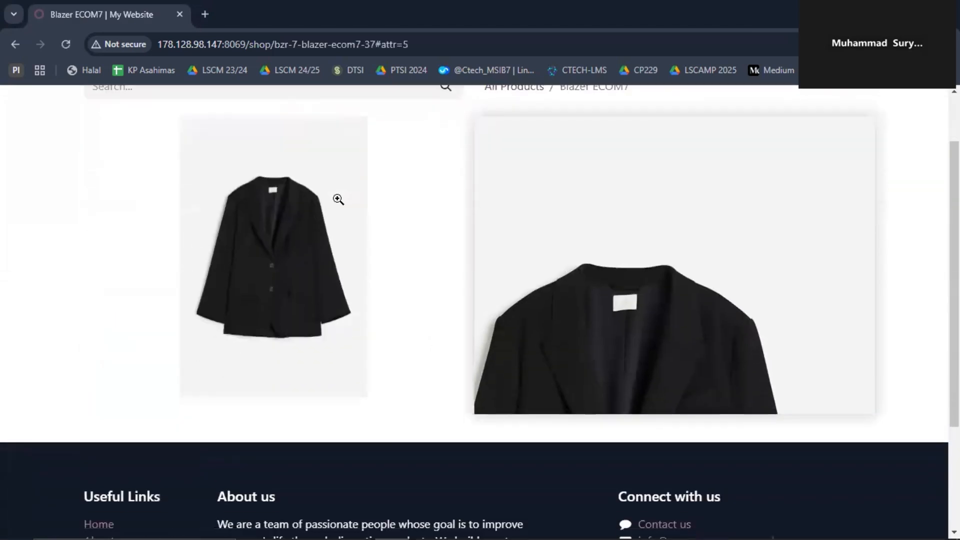
{"action": "scroll", "coordinate": [67, 180], "scroll_direction": "up", "scroll_amount": 2}
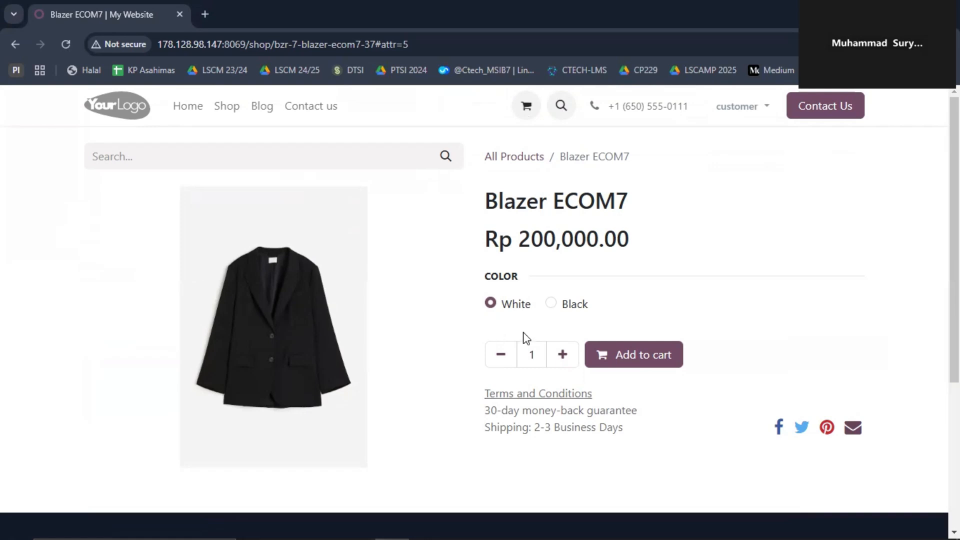
{"action": "left_click", "coordinate": [608, 362]}
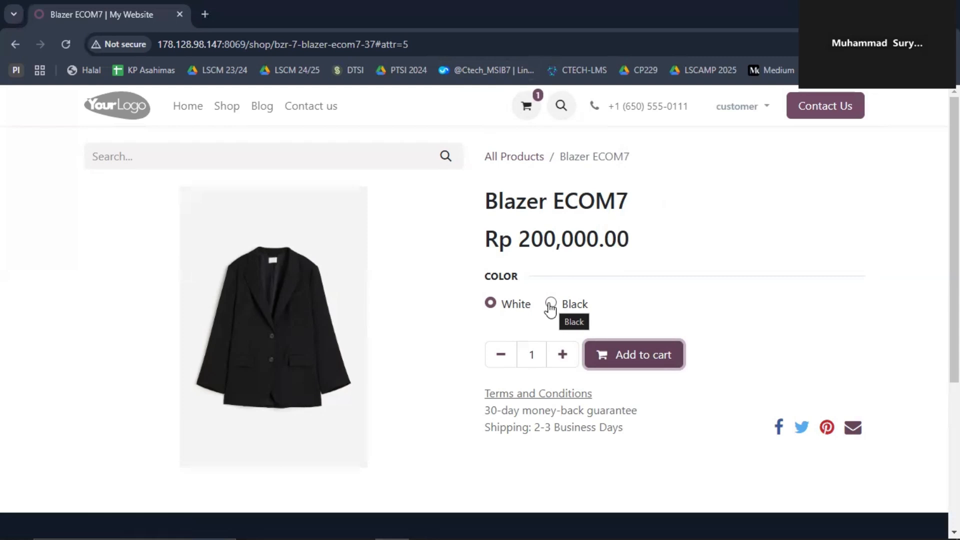
{"action": "left_click", "coordinate": [551, 305]}
{"action": "left_click", "coordinate": [608, 360]}
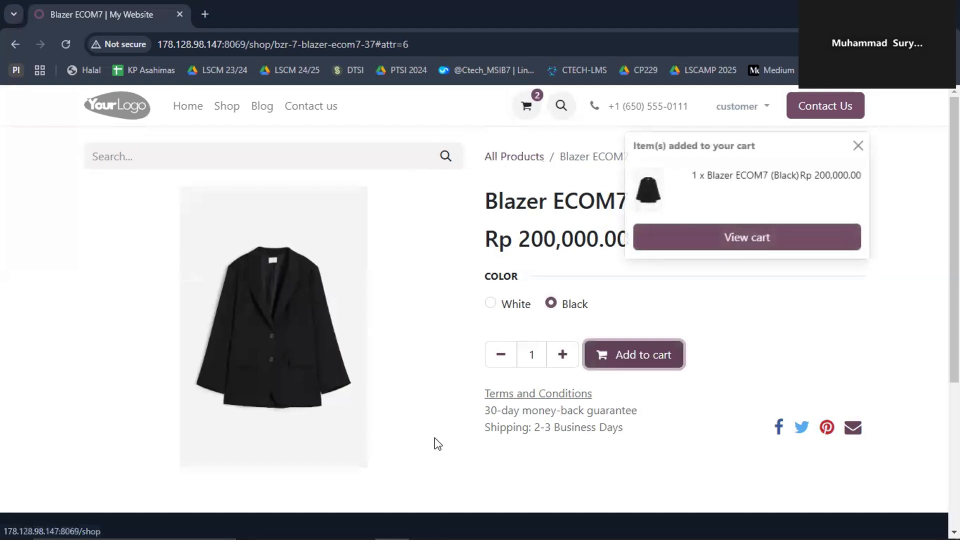
{"action": "left_click", "coordinate": [522, 161]}
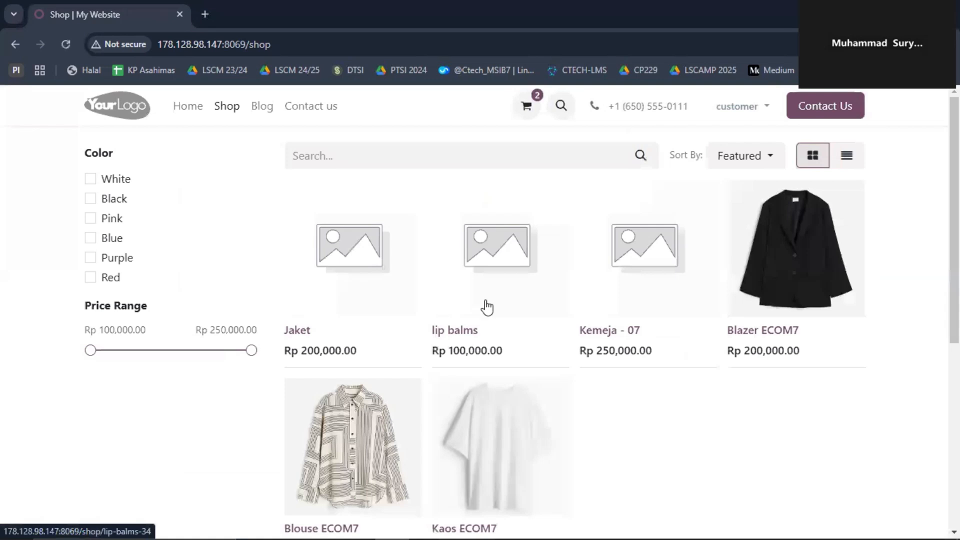
Step: Add Blouse ECOM7 to the cart and return to the product listing
{"action": "left_click", "coordinate": [350, 440]}
{"action": "left_click", "coordinate": [628, 286]}
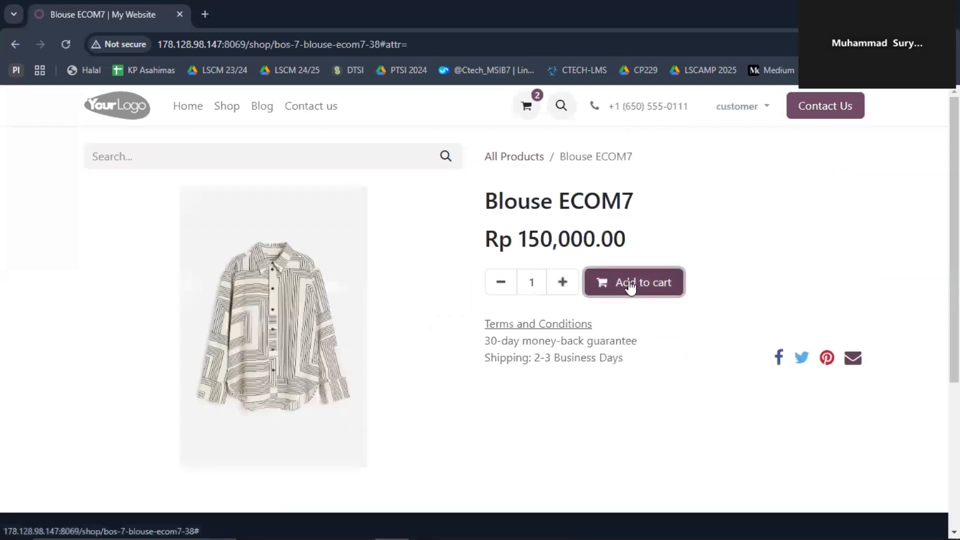
{"action": "left_click", "coordinate": [532, 163]}
Step: Add Kaos ECOM7 to the cart in White, Pink, Blue, Purple and Red
{"action": "left_click", "coordinate": [488, 413]}
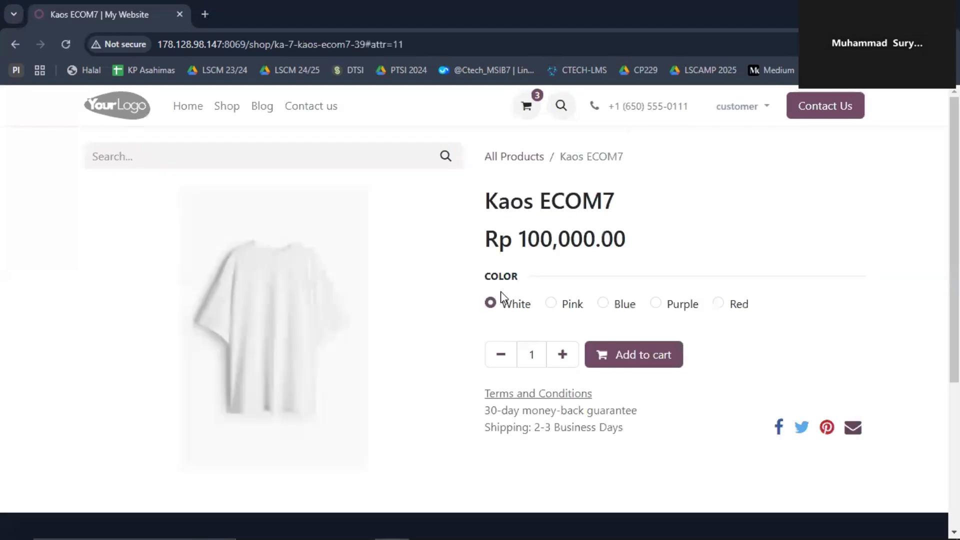
{"action": "left_click", "coordinate": [617, 355]}
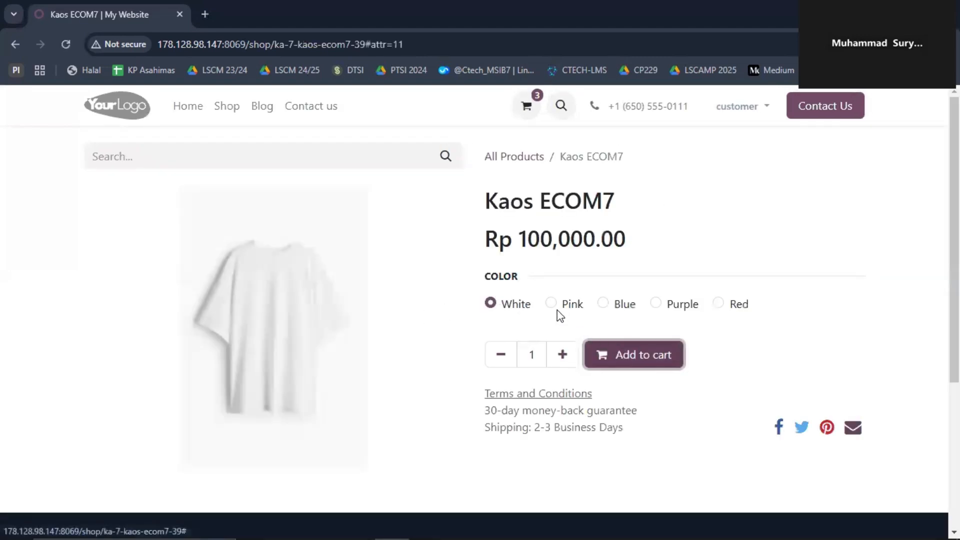
{"action": "left_click", "coordinate": [556, 306]}
{"action": "left_click", "coordinate": [622, 356]}
{"action": "left_click", "coordinate": [605, 312]}
{"action": "left_click", "coordinate": [619, 358]}
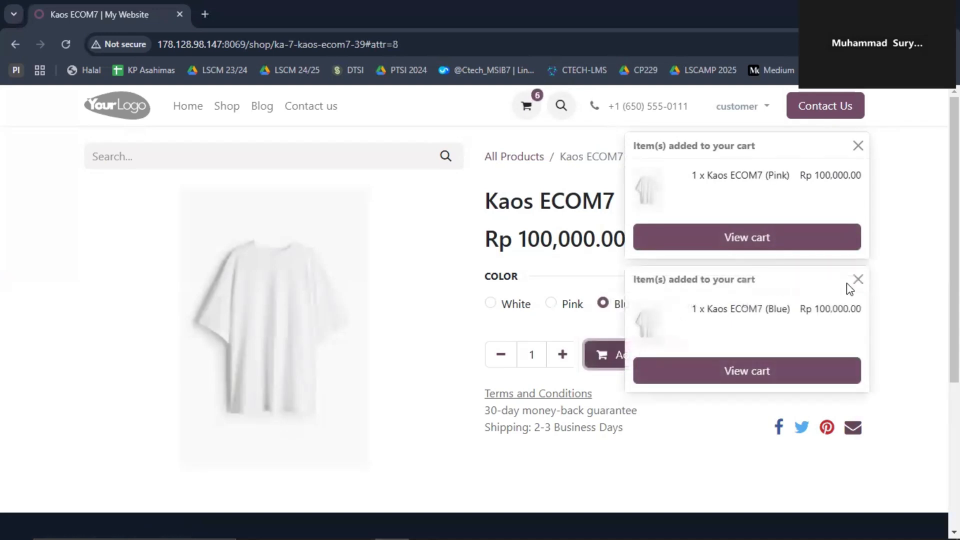
{"action": "left_click", "coordinate": [856, 280]}
{"action": "left_click", "coordinate": [655, 303]}
{"action": "left_click", "coordinate": [652, 353]}
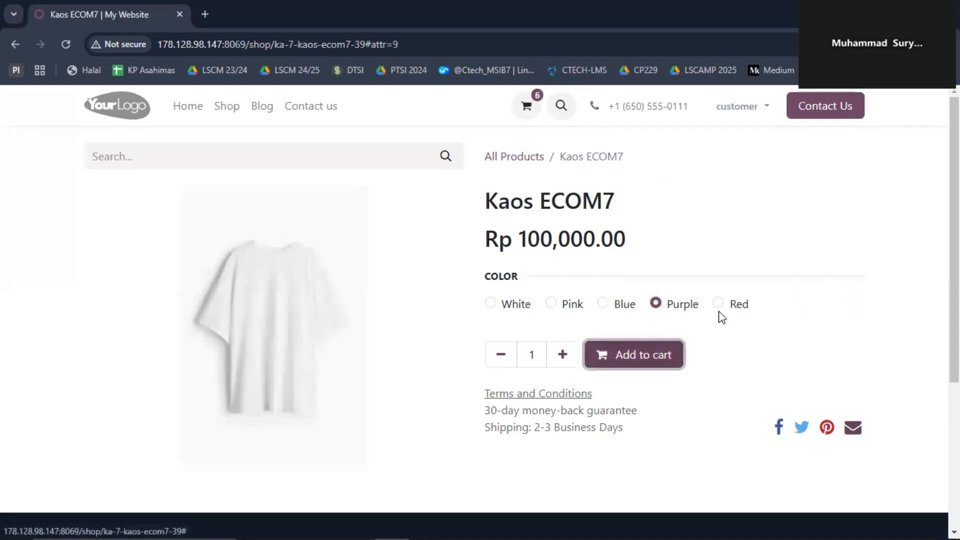
{"action": "left_click", "coordinate": [718, 303]}
{"action": "left_click", "coordinate": [644, 355]}
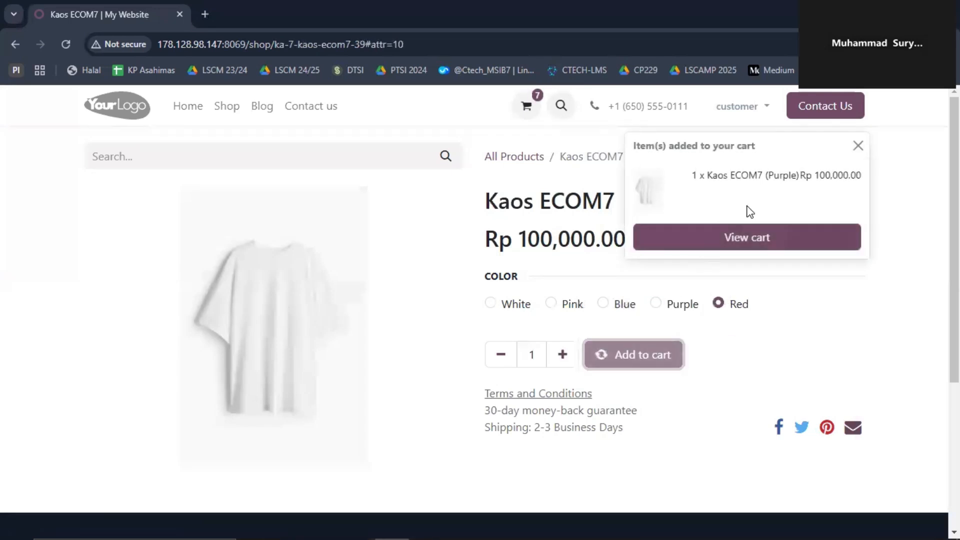
{"action": "left_click", "coordinate": [857, 145]}
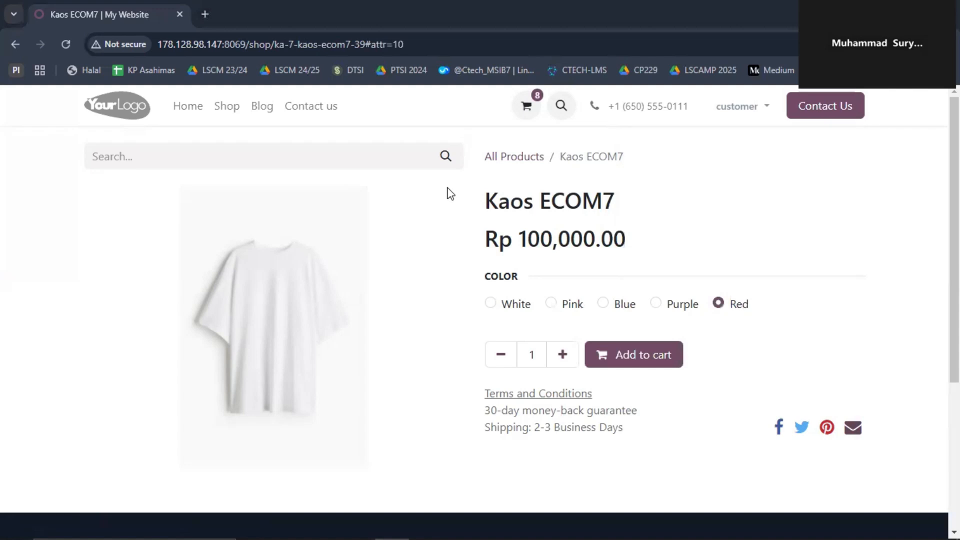
Step: Open the cart and apply the pasted 20% discount code, bringing the total to Rp 840,924.00
{"action": "left_click", "coordinate": [522, 115]}
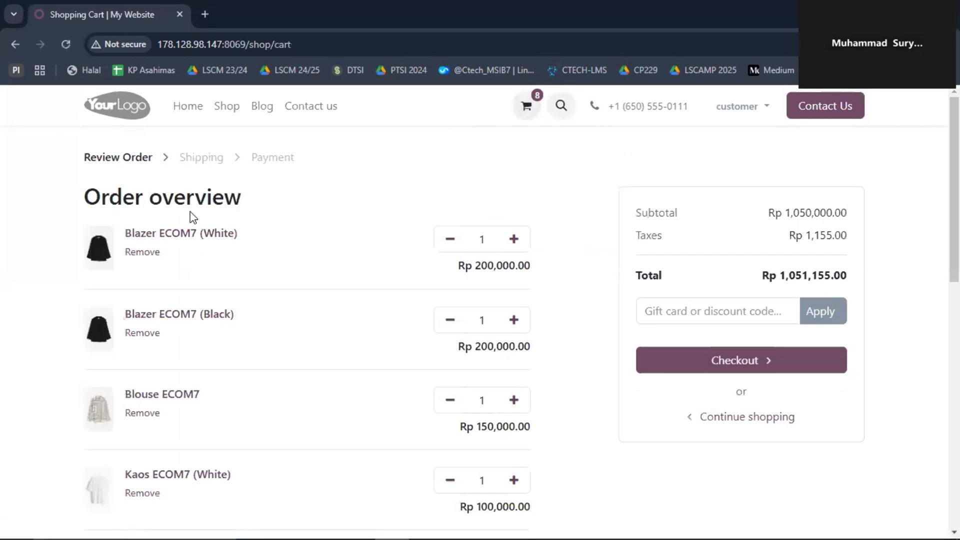
{"action": "scroll", "coordinate": [174, 215], "scroll_direction": "down", "scroll_amount": 2}
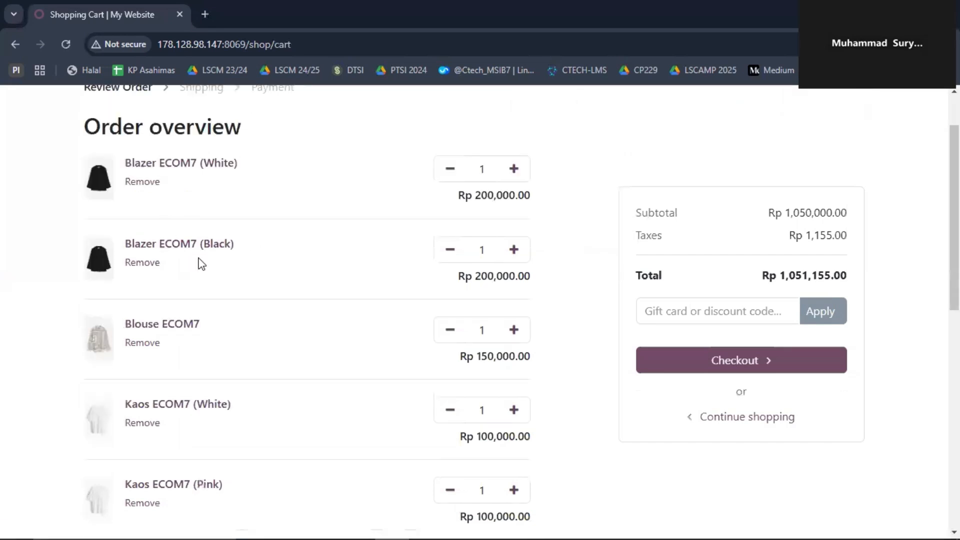
{"action": "scroll", "coordinate": [196, 271], "scroll_direction": "down", "scroll_amount": 3}
{"action": "scroll", "coordinate": [196, 271], "scroll_direction": "up", "scroll_amount": 5}
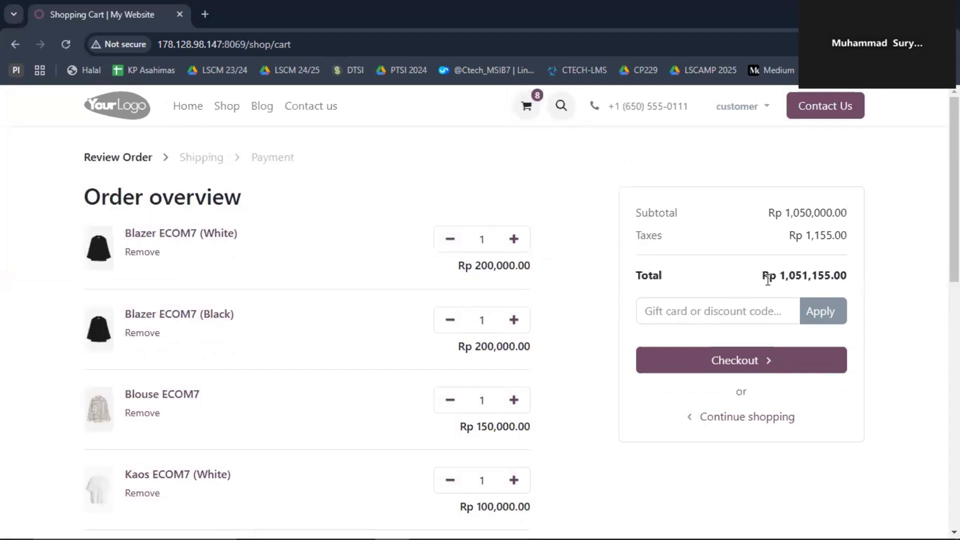
{"action": "left_click", "coordinate": [749, 308]}
{"action": "left_click", "coordinate": [609, 284]}
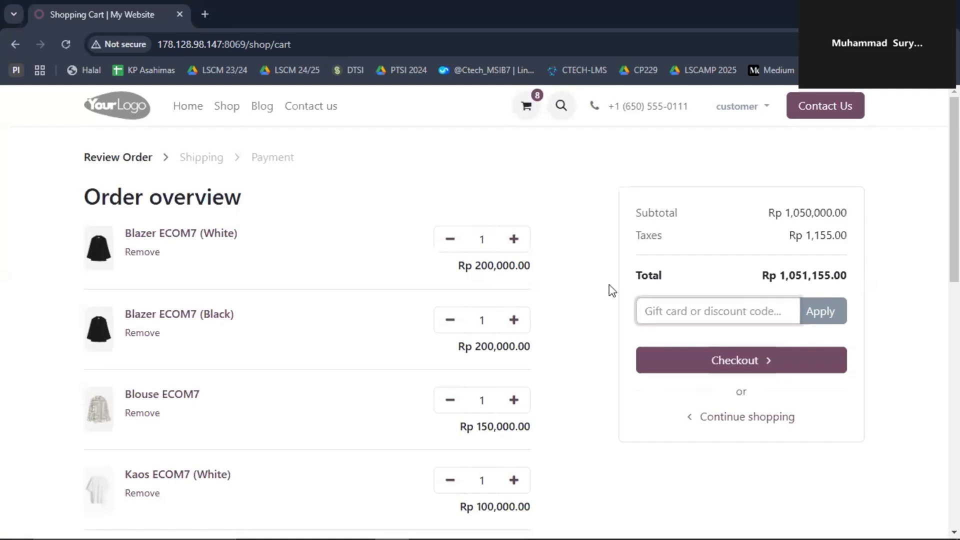
{"action": "left_click", "coordinate": [661, 307]}
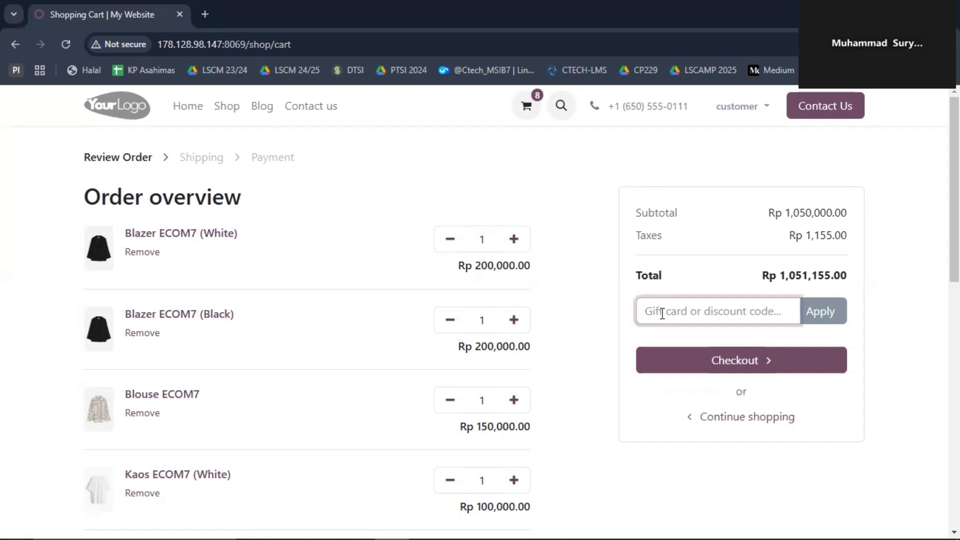
{"action": "type", "text": "0449-bd15-4ae2"}
{"action": "left_click", "coordinate": [835, 315]}
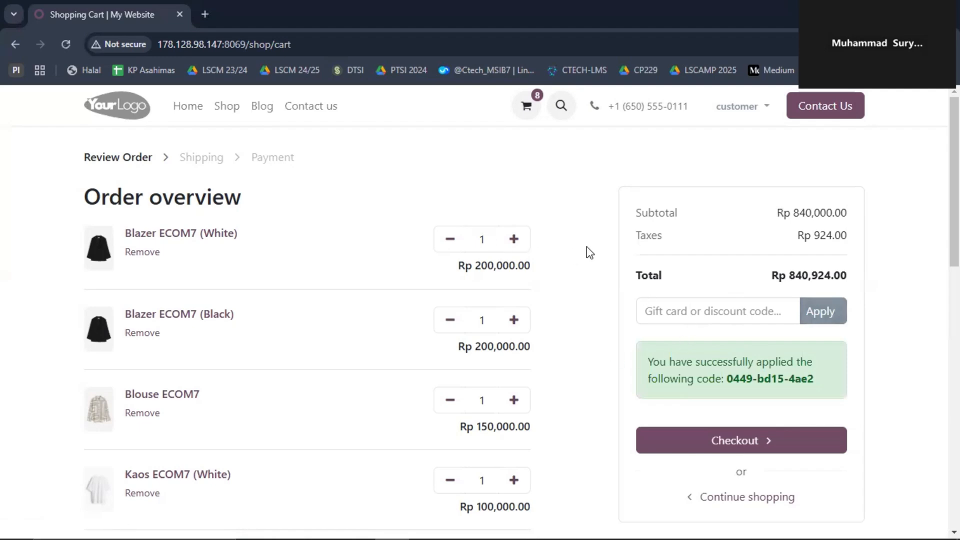
{"action": "scroll", "coordinate": [575, 278], "scroll_direction": "down", "scroll_amount": 10}
{"action": "scroll", "coordinate": [240, 245], "scroll_direction": "up", "scroll_amount": 10}
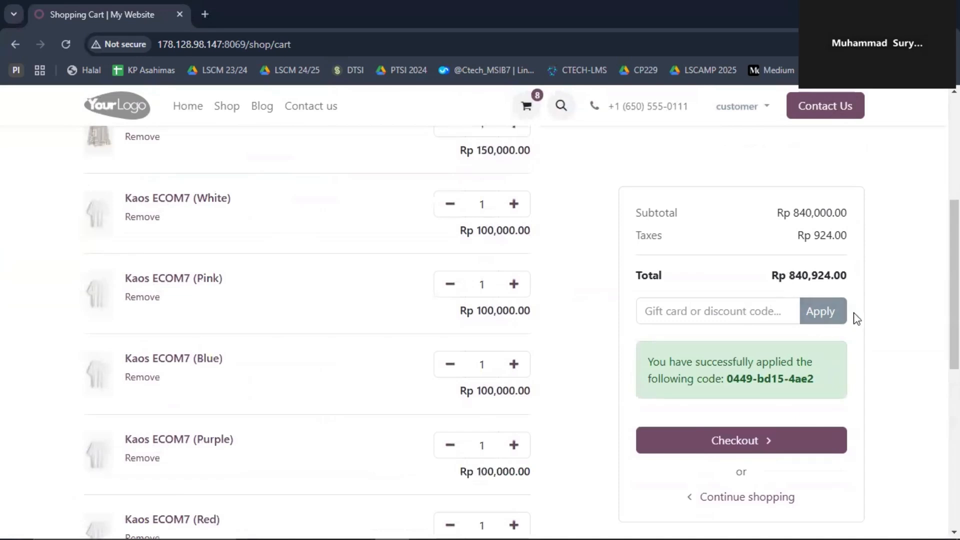
Step: Check out with free Same Day Delivery and pay Rp 840,924.00 by Wire Transfer
{"action": "left_click", "coordinate": [690, 438]}
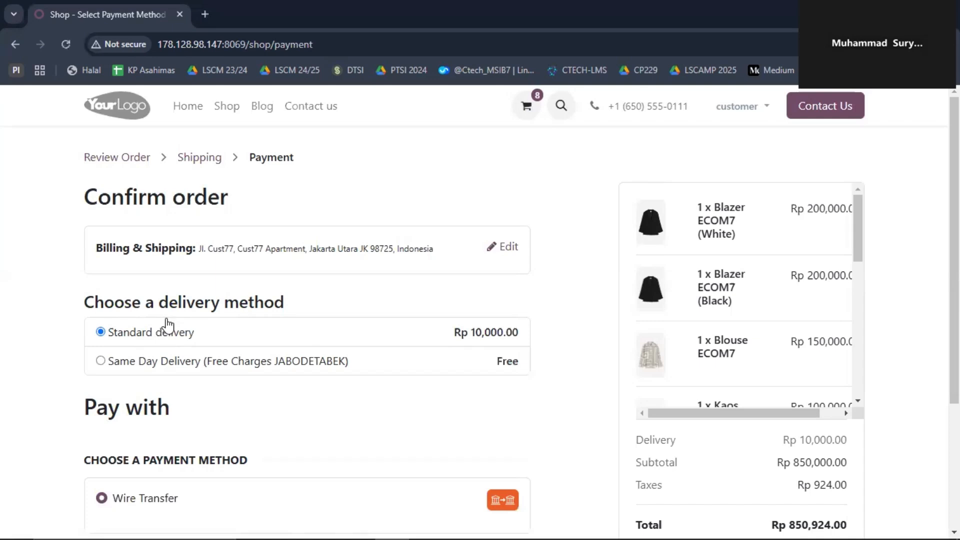
{"action": "left_click", "coordinate": [177, 362]}
{"action": "scroll", "coordinate": [265, 381], "scroll_direction": "down", "scroll_amount": 1}
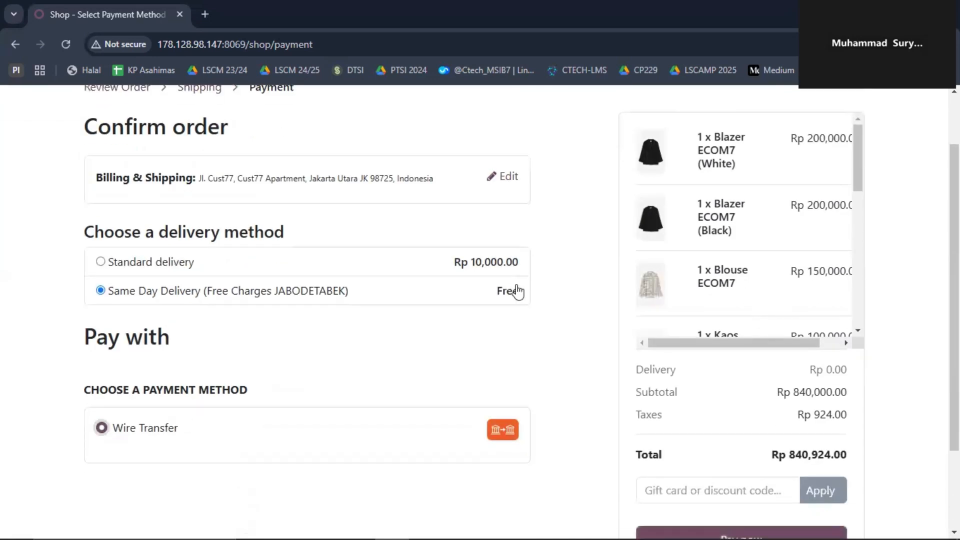
{"action": "scroll", "coordinate": [514, 292], "scroll_direction": "down", "scroll_amount": 2}
{"action": "left_click", "coordinate": [728, 444]}
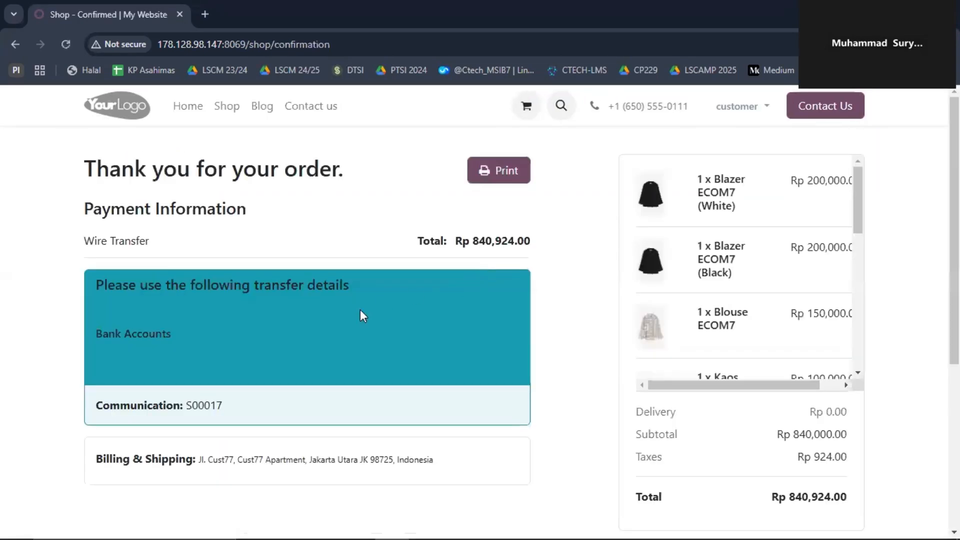
{"action": "scroll", "coordinate": [372, 275], "scroll_direction": "down", "scroll_amount": 4}
{"action": "scroll", "coordinate": [375, 277], "scroll_direction": "up", "scroll_amount": 4}
Step: Print quotation S00017, review its Rp 840,924.00 PDF, and go back to the confirmation tab
{"action": "left_click", "coordinate": [482, 176]}
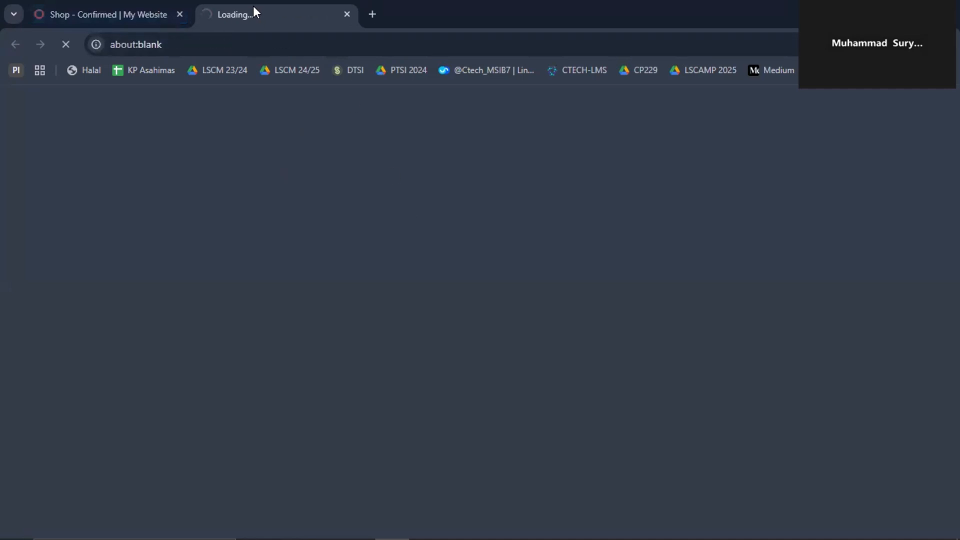
{"action": "scroll", "coordinate": [654, 276], "scroll_direction": "down", "scroll_amount": 3}
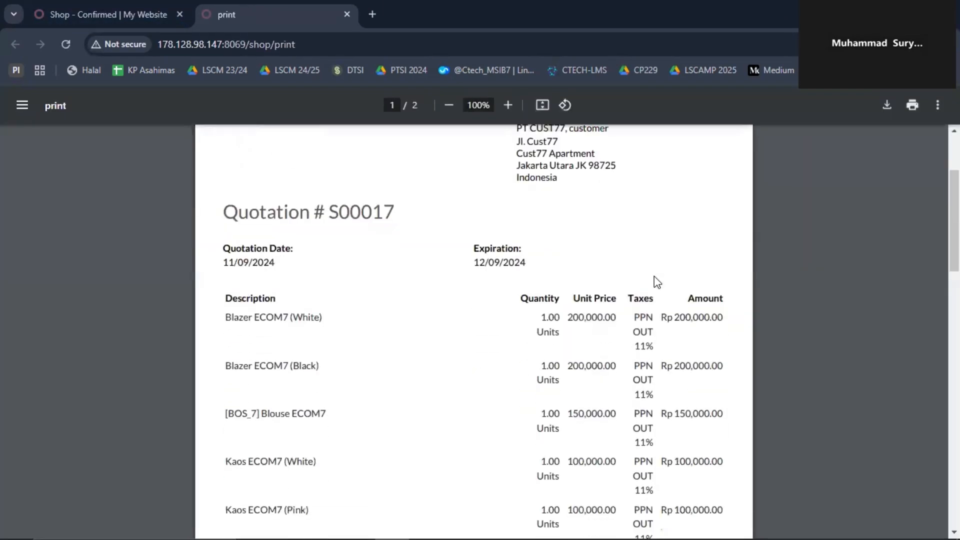
{"action": "scroll", "coordinate": [335, 216], "scroll_direction": "down", "scroll_amount": 4}
{"action": "scroll", "coordinate": [311, 199], "scroll_direction": "up", "scroll_amount": 2}
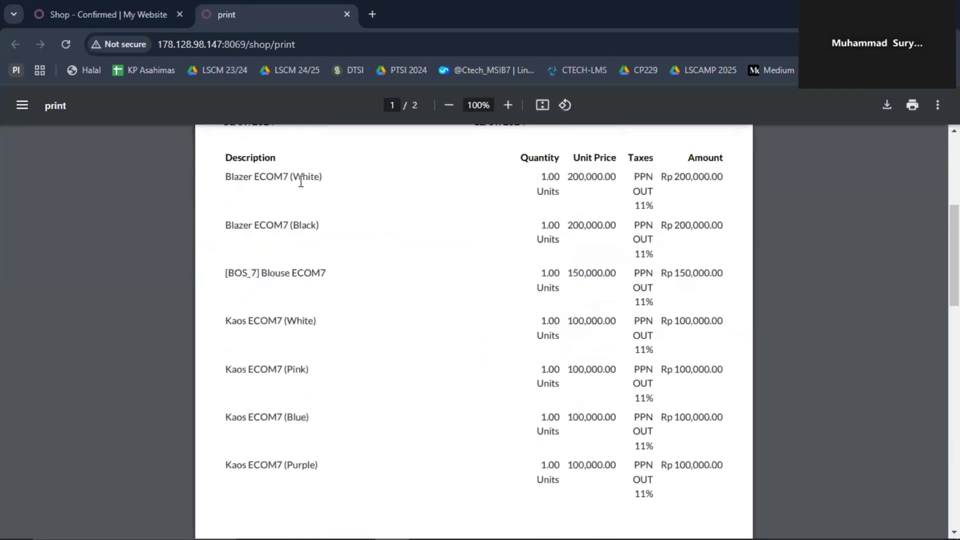
{"action": "scroll", "coordinate": [617, 291], "scroll_direction": "down", "scroll_amount": 10}
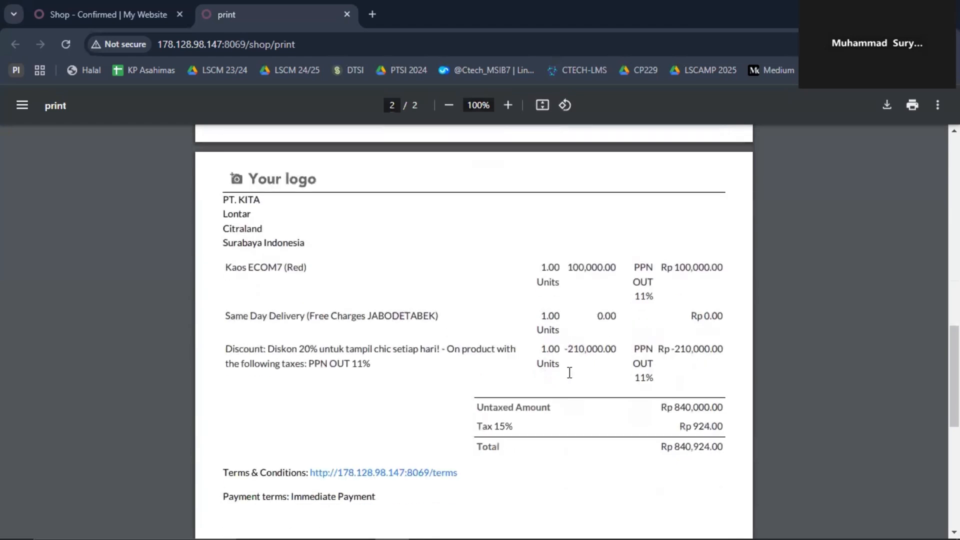
{"action": "scroll", "coordinate": [592, 372], "scroll_direction": "down", "scroll_amount": 1}
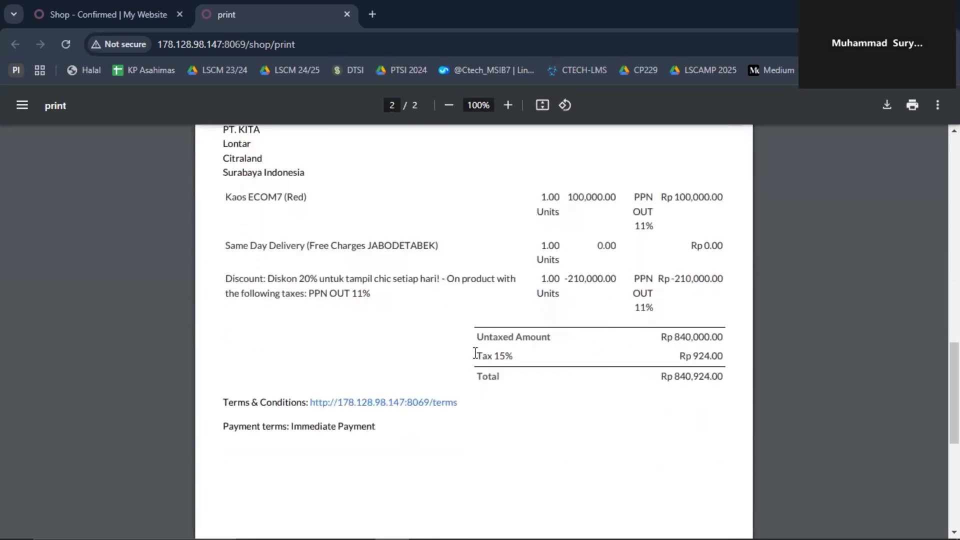
{"action": "left_click", "coordinate": [178, 2]}
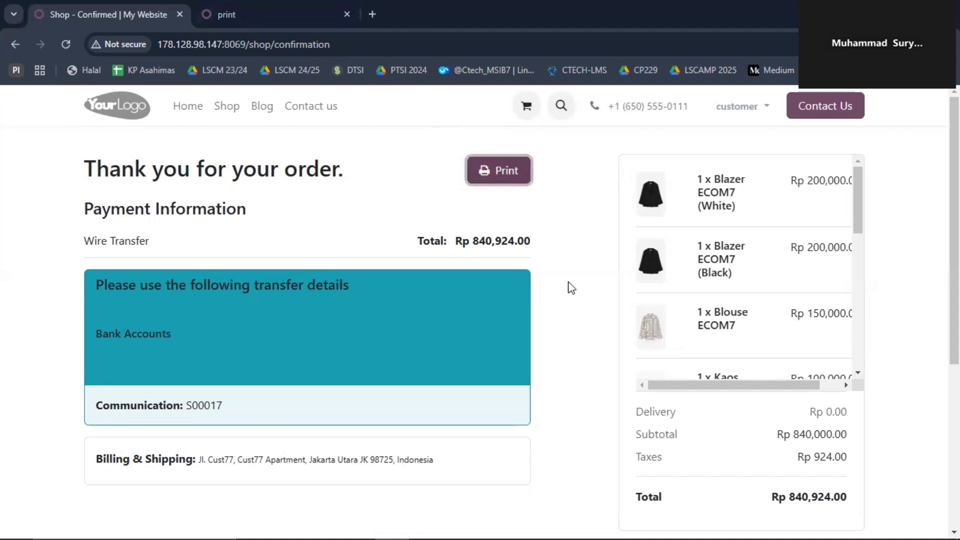
Step: Log back in to the Odoo back end with the saved supervisor e-mail and its password
{"action": "left_click", "coordinate": [307, 459]}
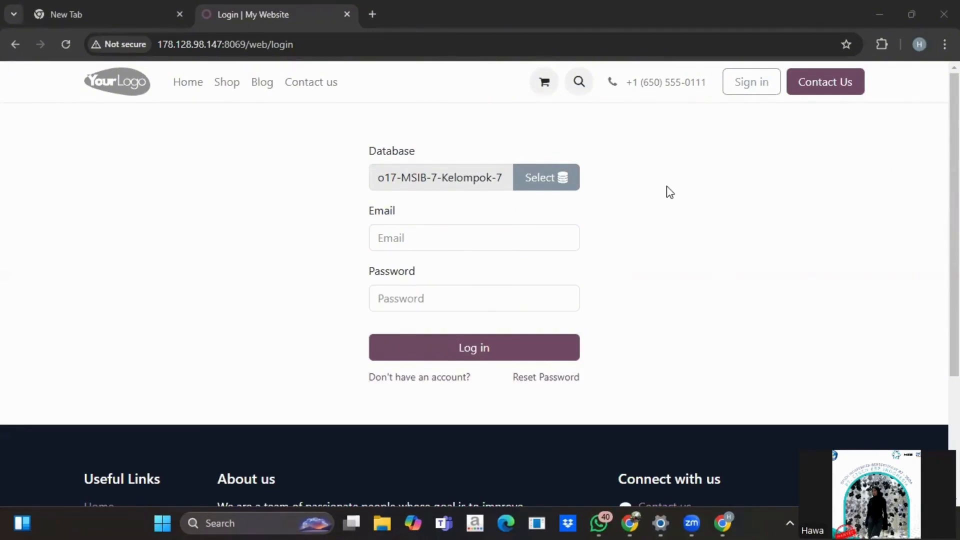
{"action": "left_click", "coordinate": [455, 239]}
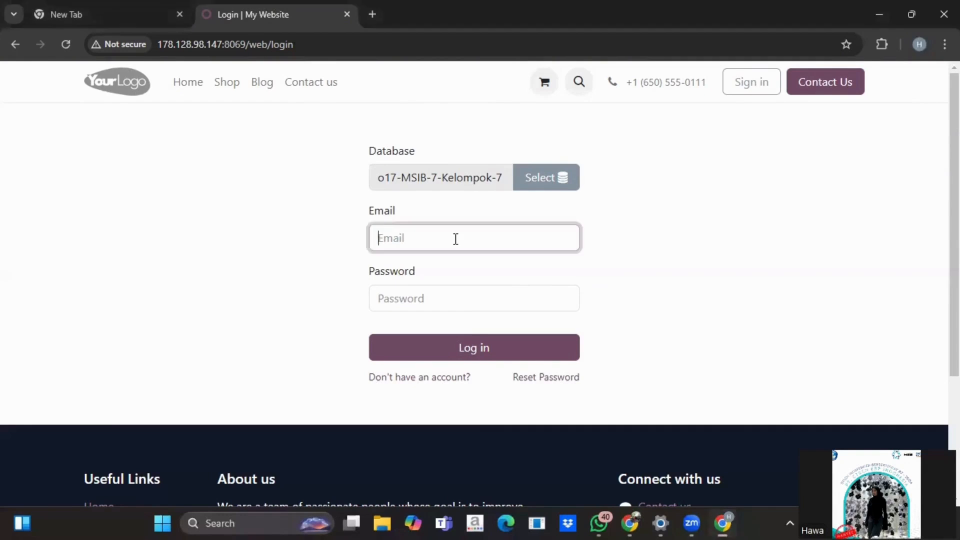
{"action": "left_click", "coordinate": [456, 239]}
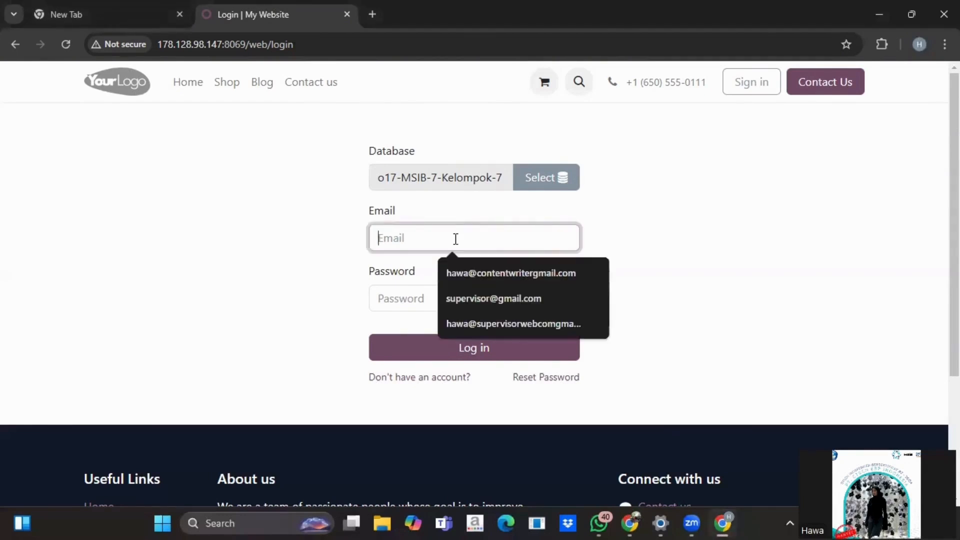
{"action": "key", "text": "Down"}
{"action": "key", "text": "Down"}
{"action": "key", "text": "Down"}
{"action": "key", "text": "Return"}
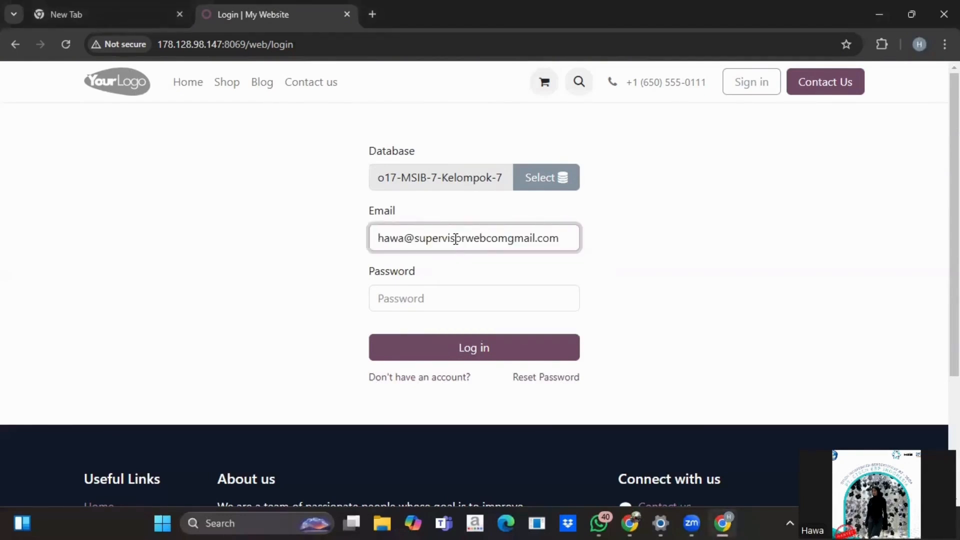
{"action": "left_click", "coordinate": [454, 300]}
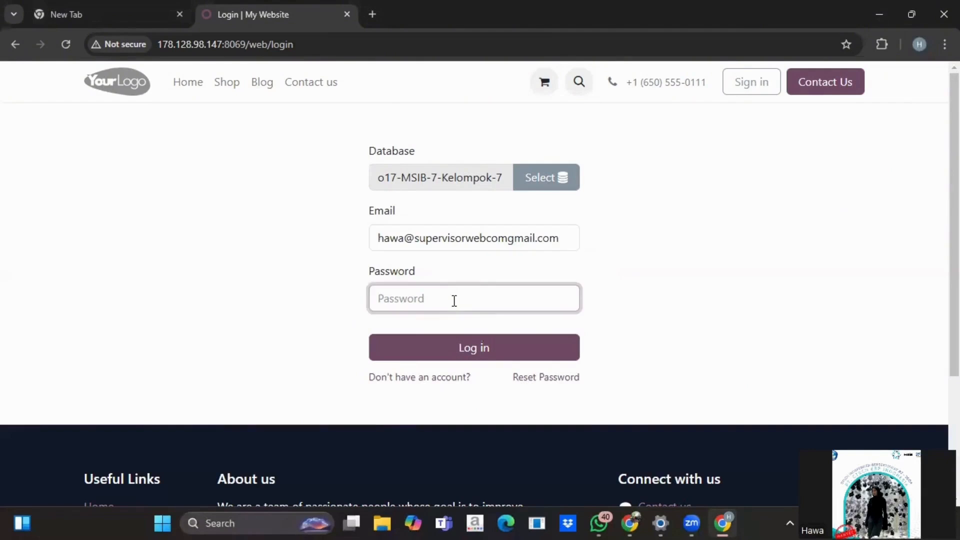
{"action": "type", "text": "a"}
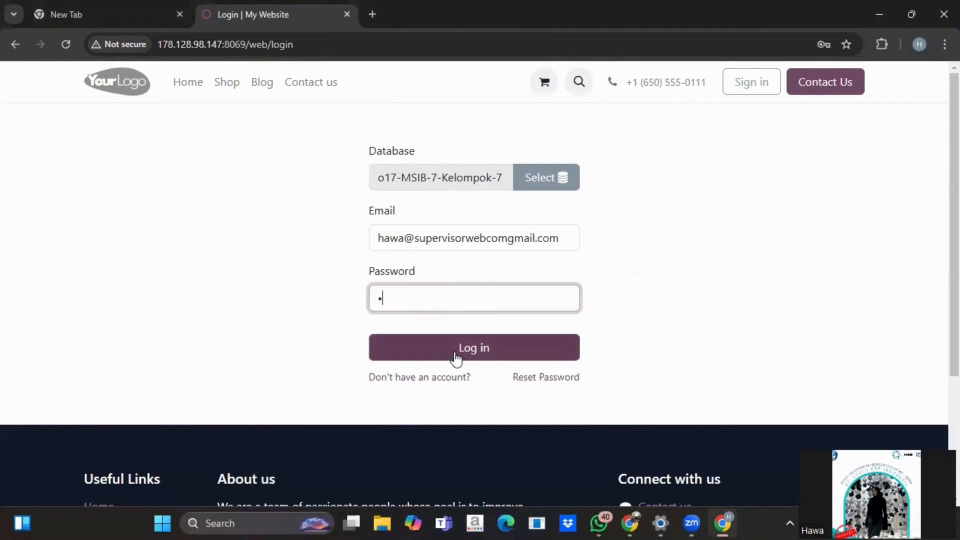
{"action": "left_click", "coordinate": [456, 358]}
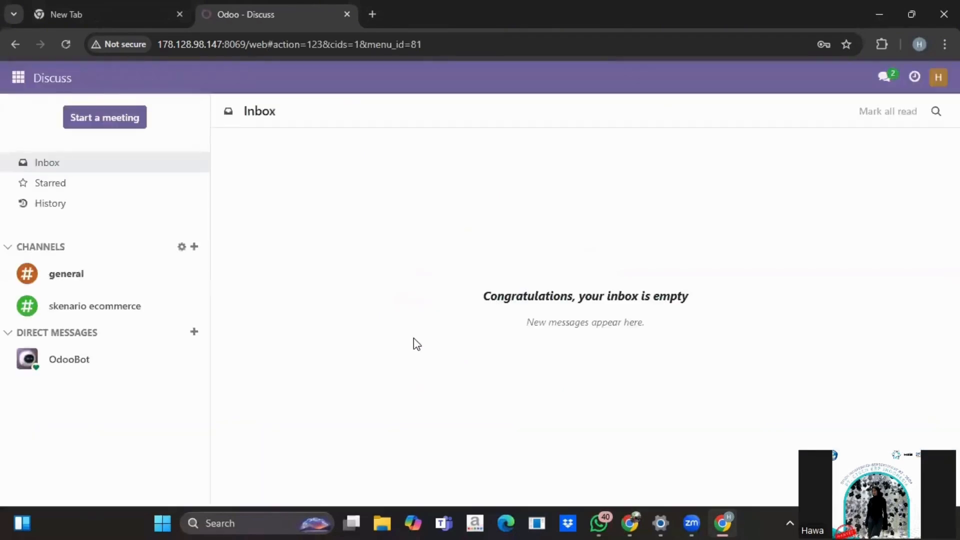
Step: Show the unfiltered Website eCommerce Orders list, with S00015 at the top
{"action": "left_click", "coordinate": [125, 309]}
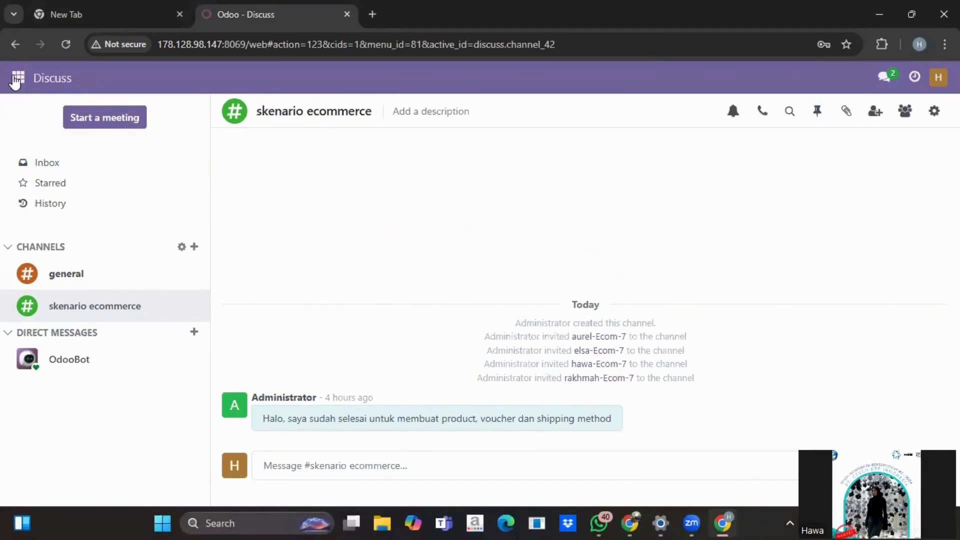
{"action": "left_click", "coordinate": [17, 78]}
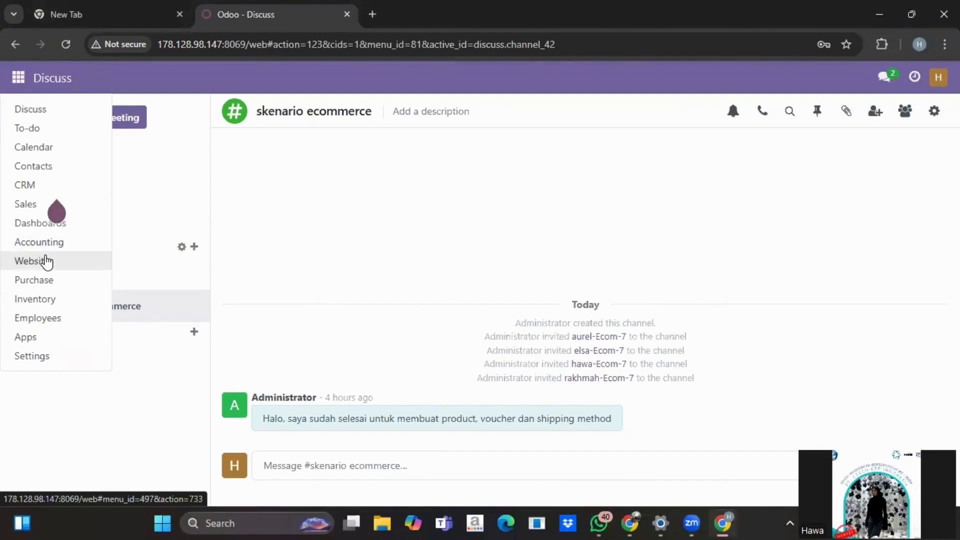
{"action": "left_click", "coordinate": [45, 260]}
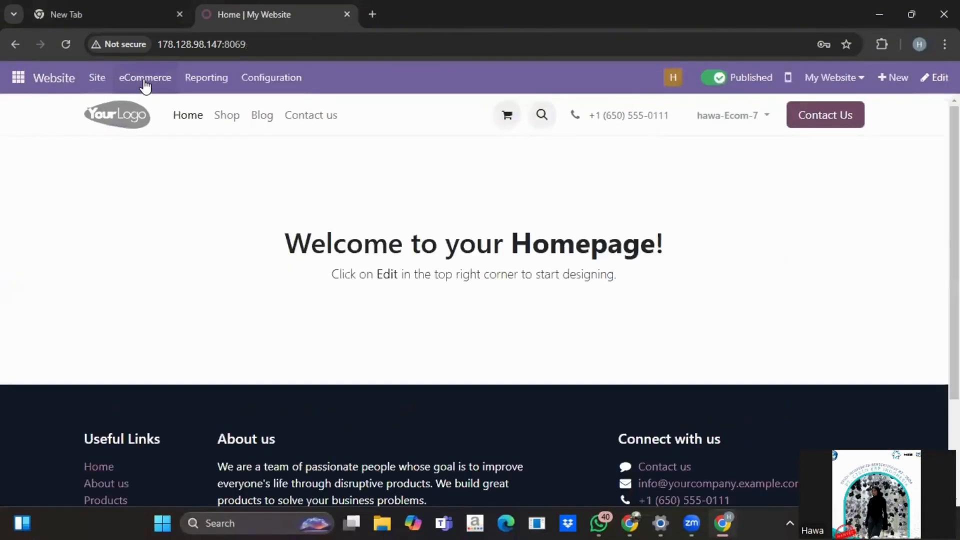
{"action": "left_click", "coordinate": [145, 80]}
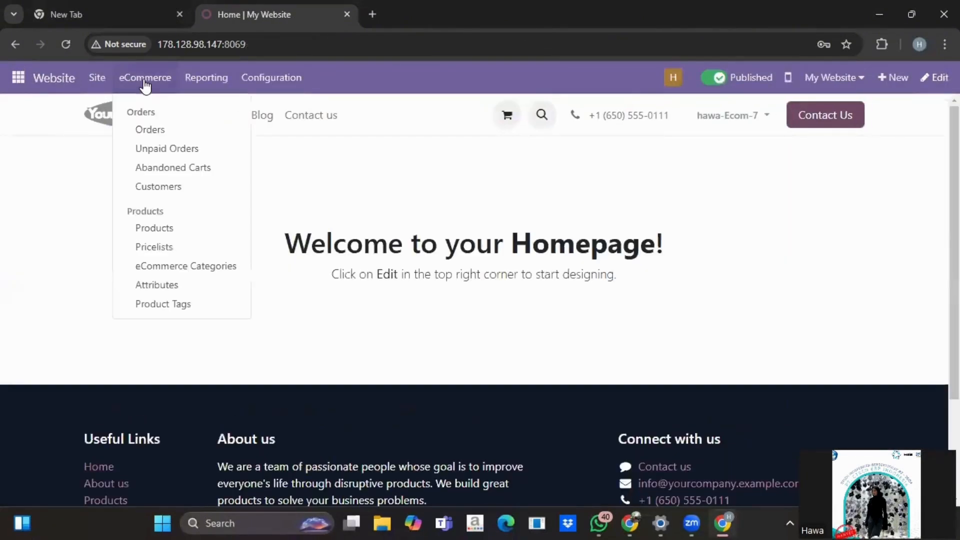
{"action": "left_click", "coordinate": [160, 131]}
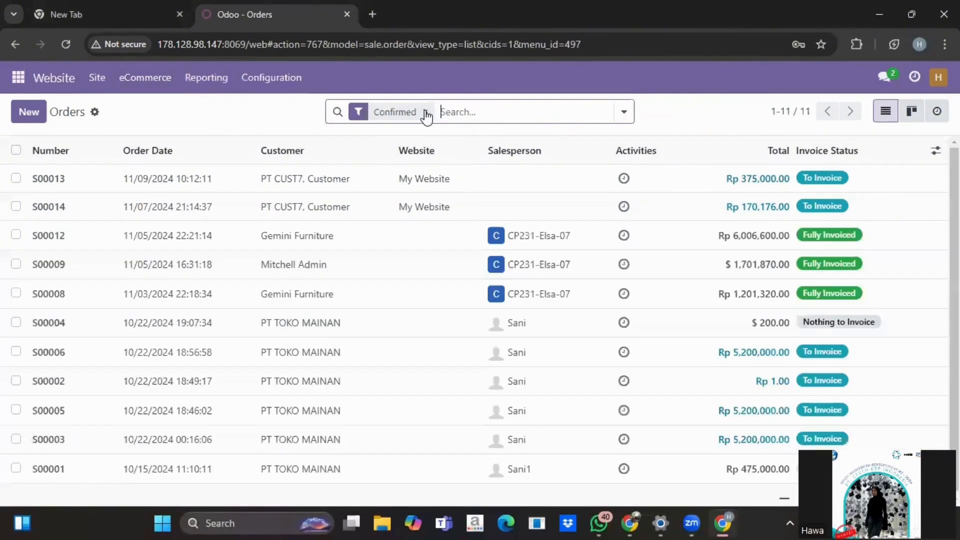
{"action": "left_click", "coordinate": [426, 114]}
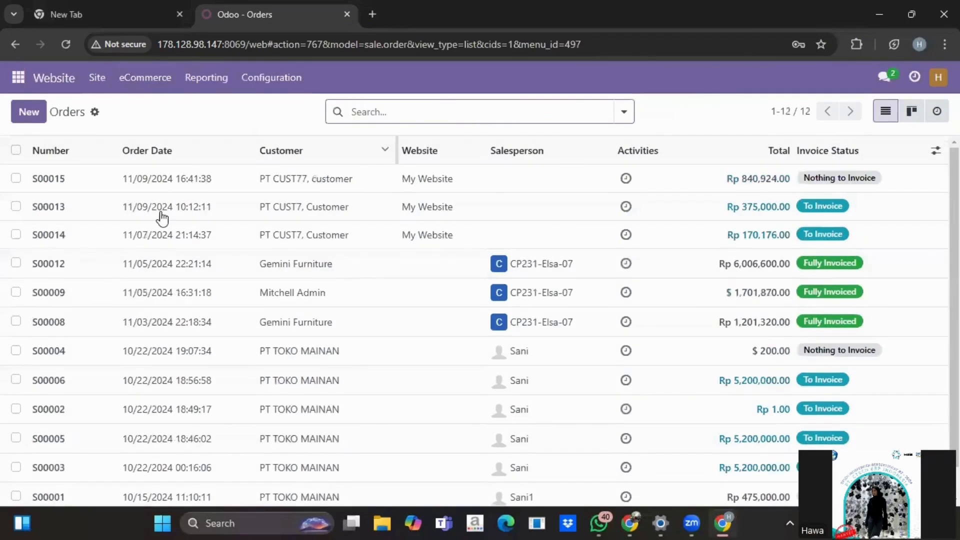
Step: Open quotation S00015 and review its order lines and totals
{"action": "left_click", "coordinate": [197, 187]}
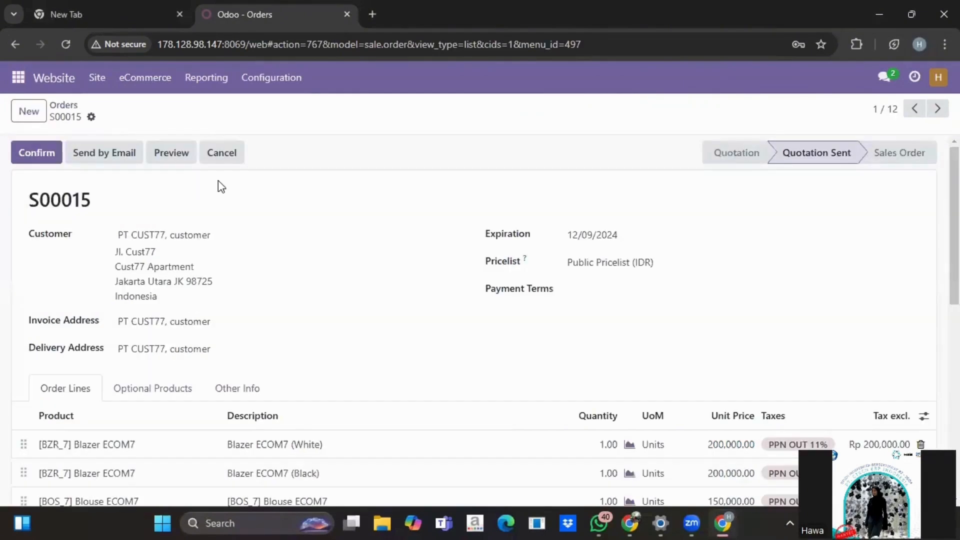
{"action": "scroll", "coordinate": [269, 300], "scroll_direction": "down", "scroll_amount": 5}
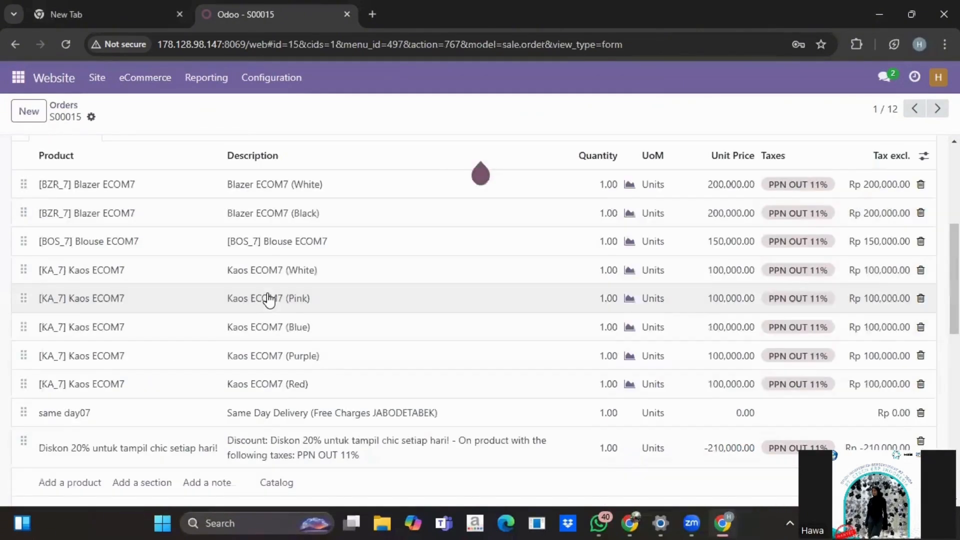
{"action": "scroll", "coordinate": [269, 300], "scroll_direction": "up", "scroll_amount": 5}
{"action": "scroll", "coordinate": [269, 300], "scroll_direction": "down", "scroll_amount": 2}
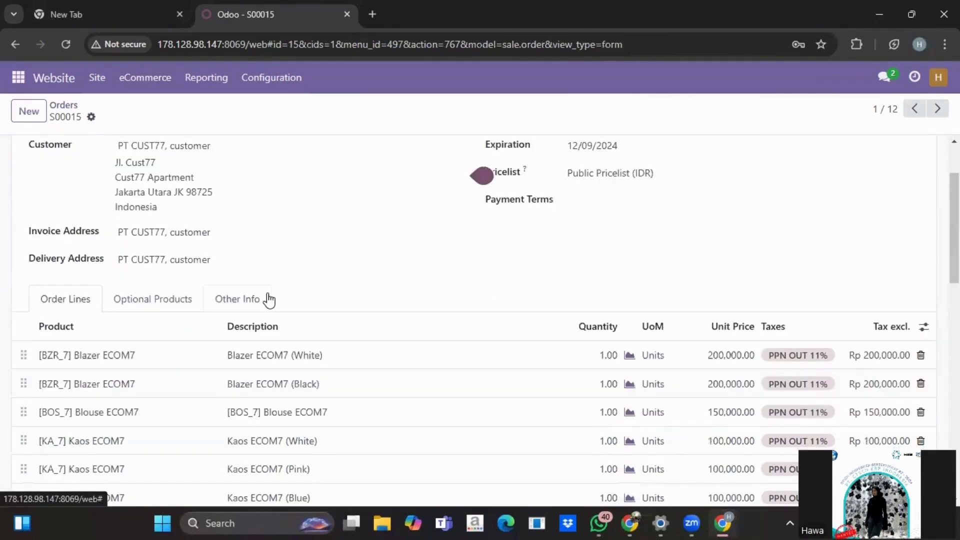
{"action": "scroll", "coordinate": [269, 300], "scroll_direction": "down", "scroll_amount": 4}
{"action": "scroll", "coordinate": [269, 300], "scroll_direction": "up", "scroll_amount": 1}
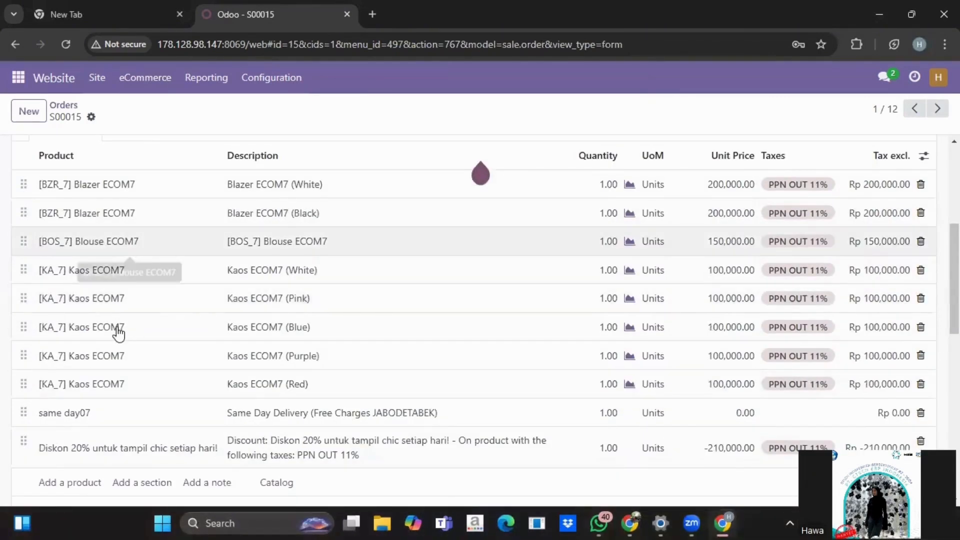
{"action": "scroll", "coordinate": [582, 407], "scroll_direction": "down", "scroll_amount": 2}
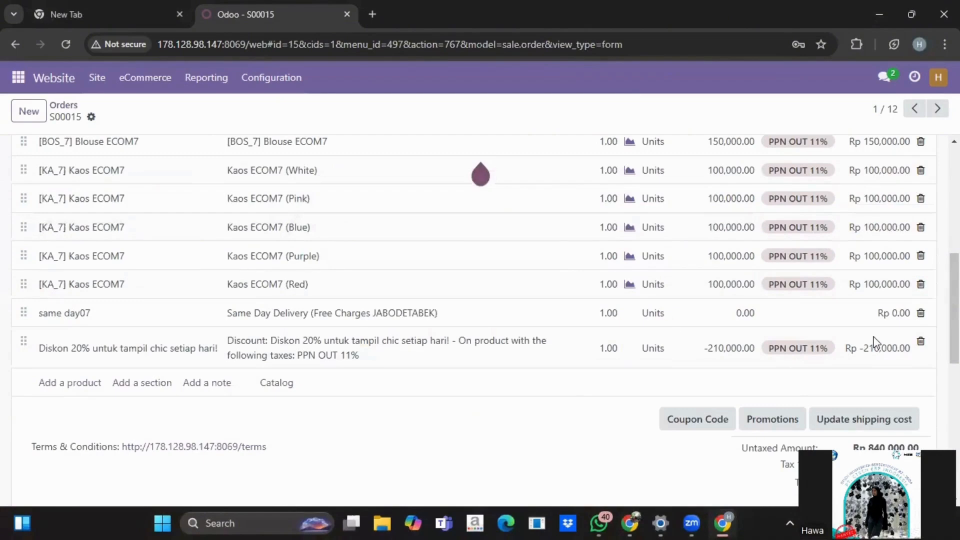
{"action": "scroll", "coordinate": [875, 350], "scroll_direction": "down", "scroll_amount": 2}
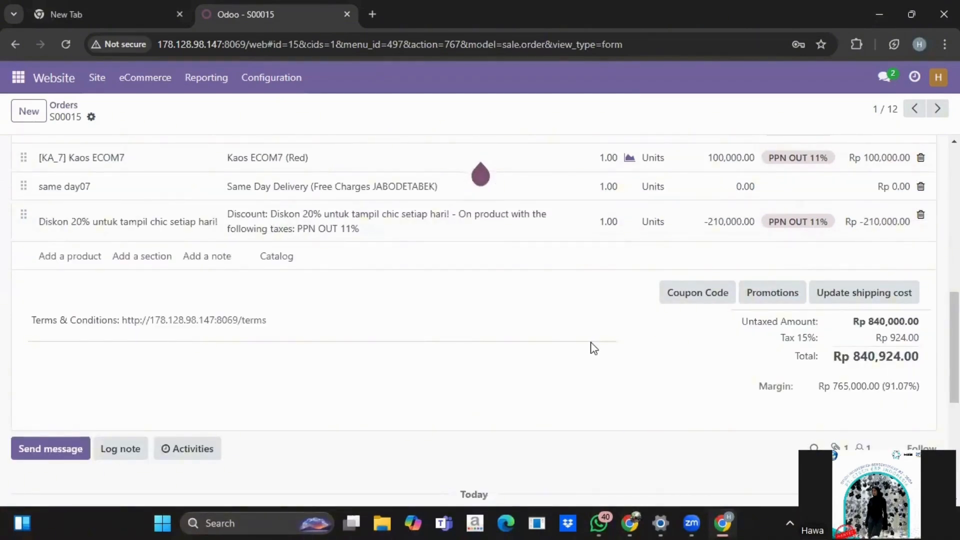
{"action": "scroll", "coordinate": [594, 348], "scroll_direction": "up", "scroll_amount": 7}
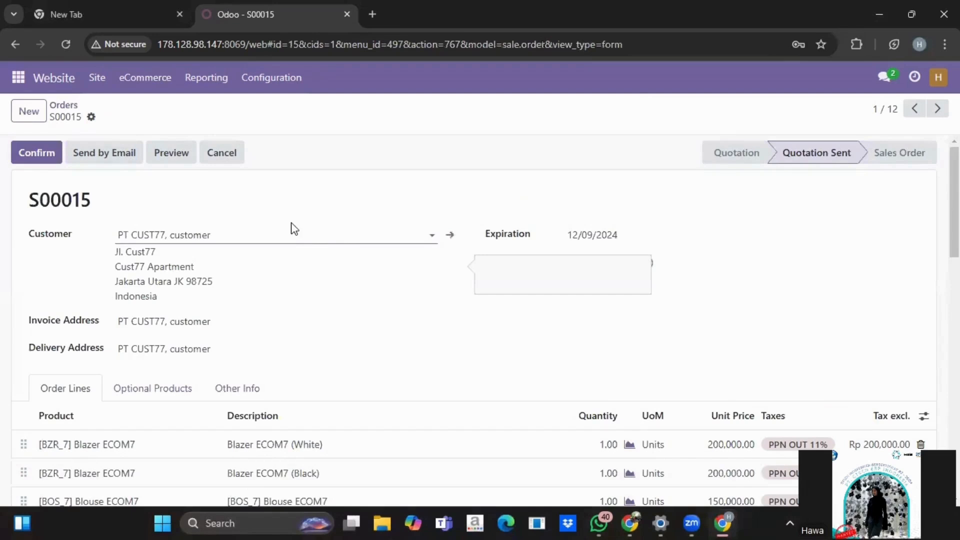
Step: Confirm S00015 as a sales order, creating its delivery
{"action": "left_click", "coordinate": [43, 155]}
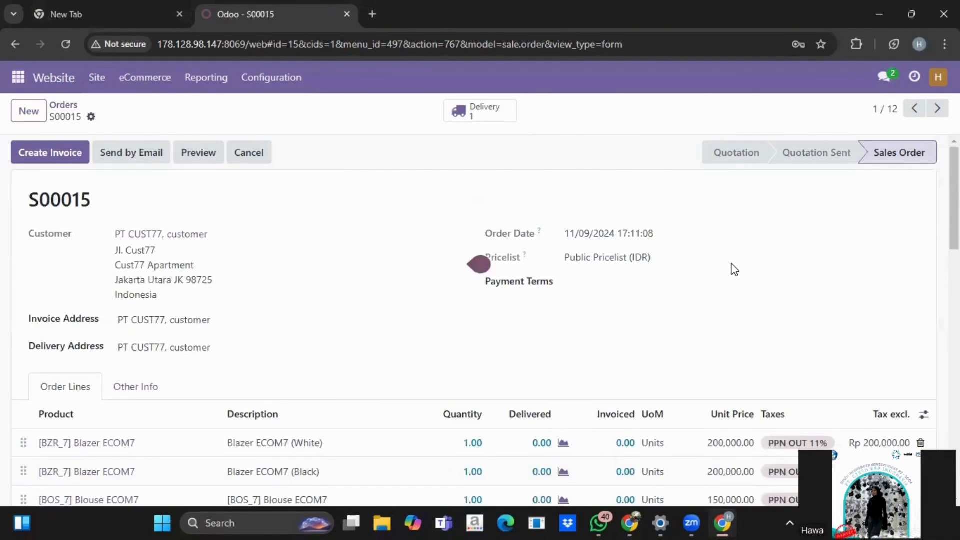
{"action": "scroll", "coordinate": [734, 269], "scroll_direction": "down", "scroll_amount": 2}
{"action": "scroll", "coordinate": [732, 271], "scroll_direction": "down", "scroll_amount": 3}
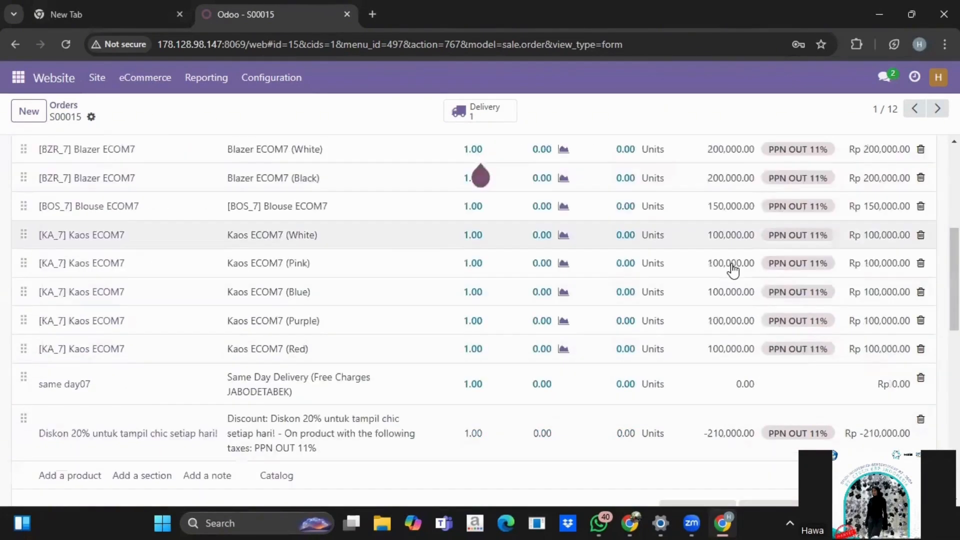
{"action": "scroll", "coordinate": [733, 270], "scroll_direction": "down", "scroll_amount": 4}
{"action": "scroll", "coordinate": [733, 269], "scroll_direction": "up", "scroll_amount": 8}
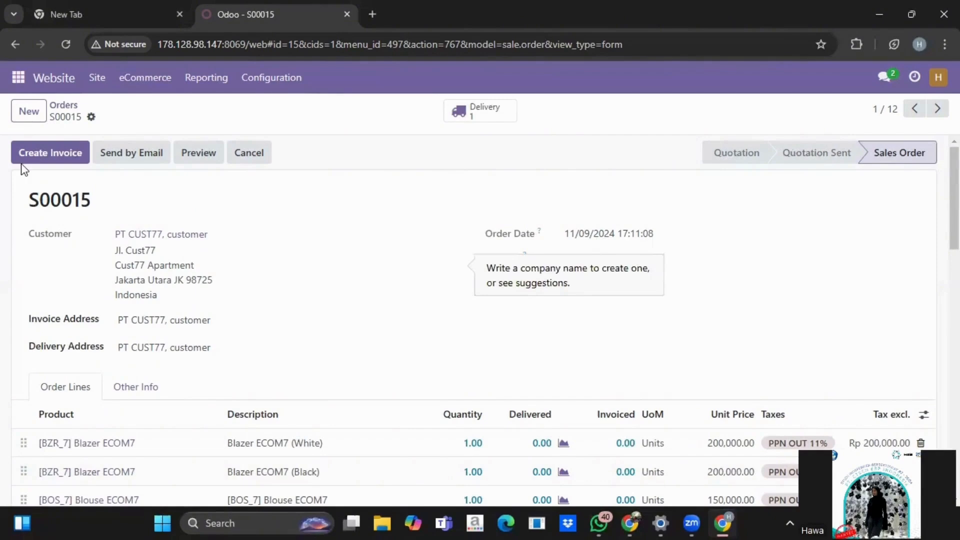
Step: Create a regular draft invoice for S00015 and check its payment transaction
{"action": "left_click", "coordinate": [54, 157]}
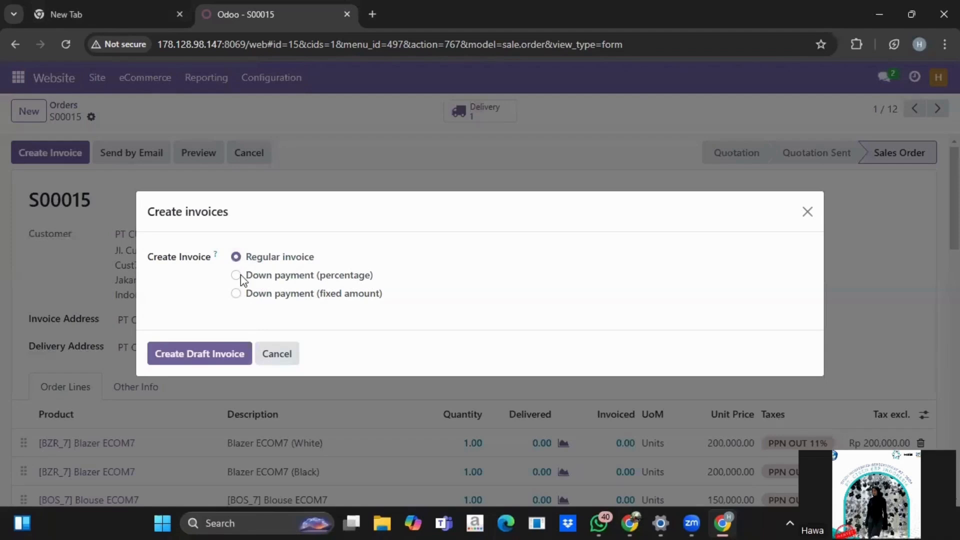
{"action": "left_click", "coordinate": [202, 355]}
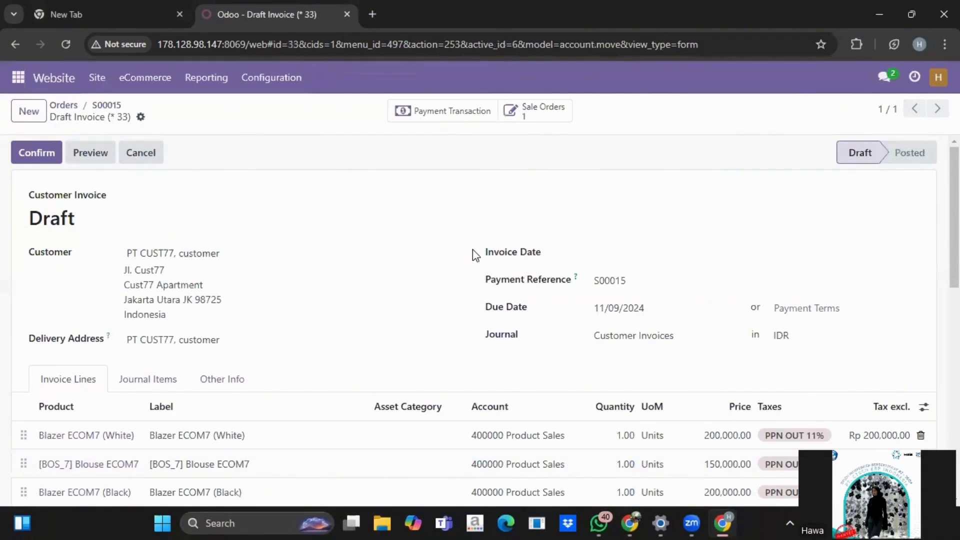
{"action": "left_click", "coordinate": [447, 123]}
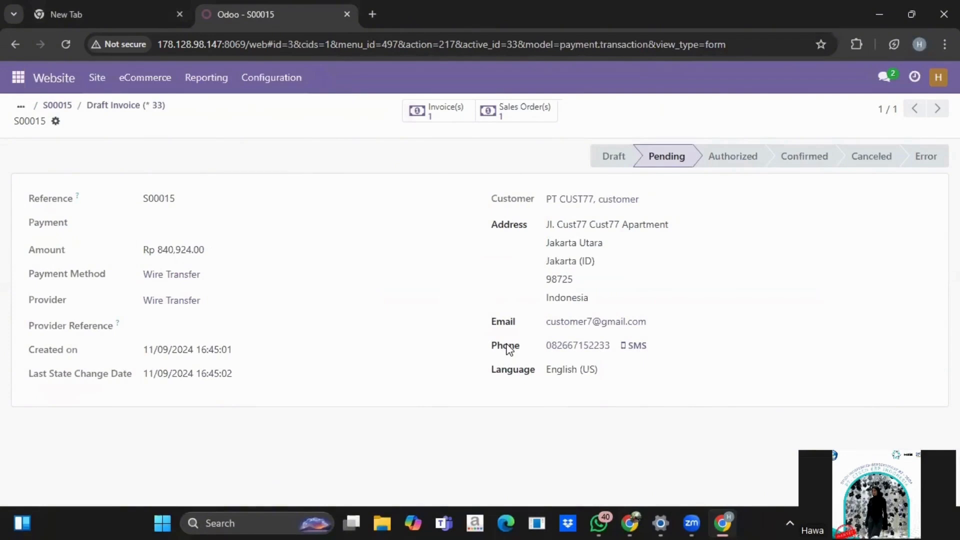
{"action": "left_click", "coordinate": [15, 44]}
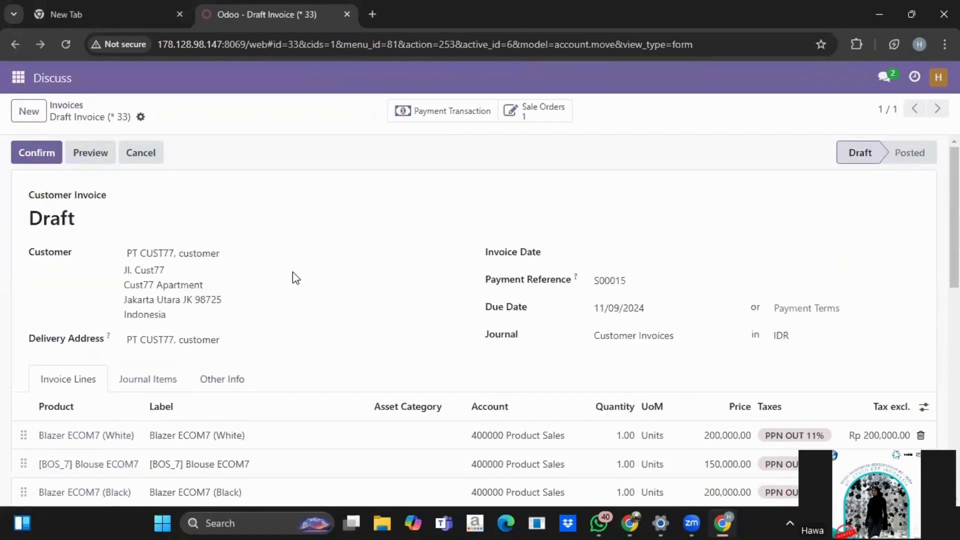
Step: Post the draft invoice as INV/2024/00006
{"action": "scroll", "coordinate": [293, 276], "scroll_direction": "down", "scroll_amount": 1}
{"action": "scroll", "coordinate": [37, 163], "scroll_direction": "up", "scroll_amount": 1}
{"action": "left_click", "coordinate": [35, 158]}
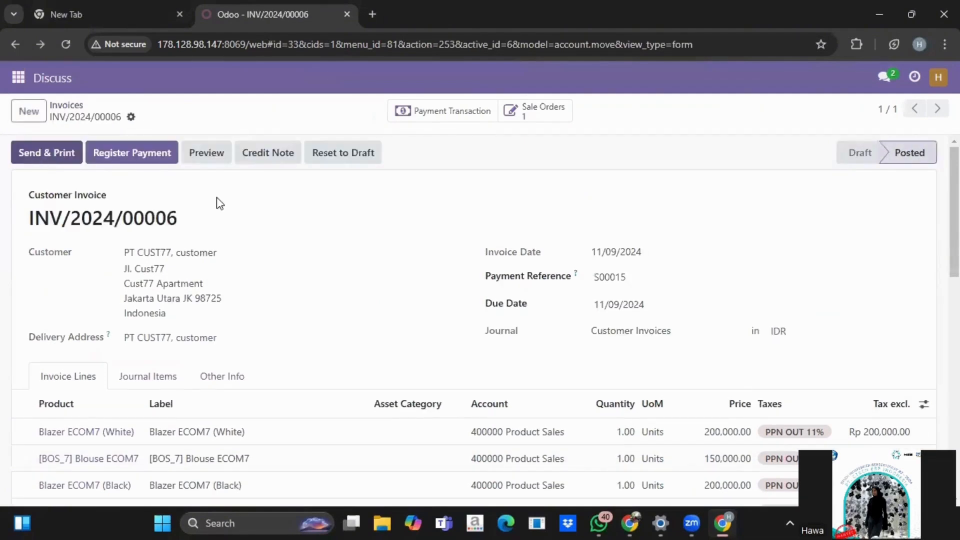
{"action": "scroll", "coordinate": [278, 245], "scroll_direction": "down", "scroll_amount": 1}
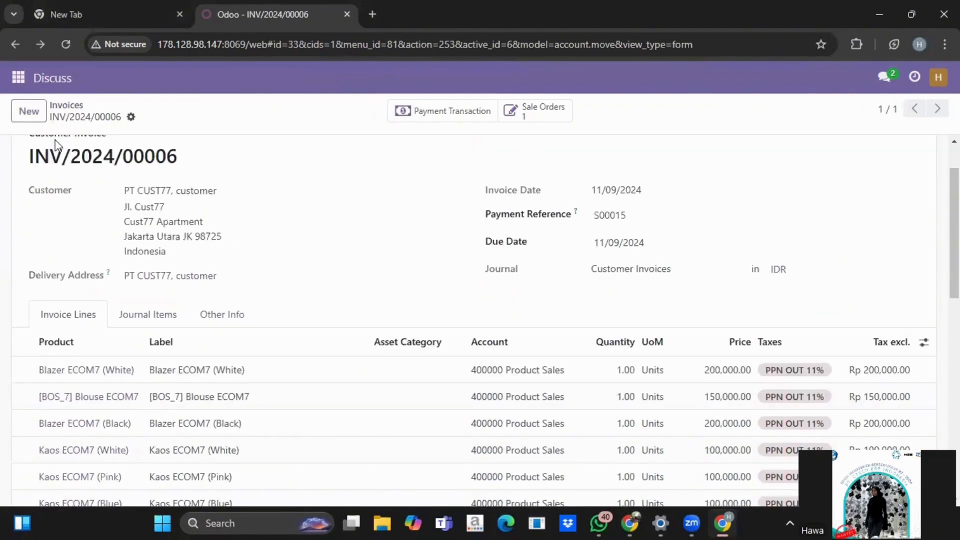
{"action": "scroll", "coordinate": [65, 150], "scroll_direction": "up", "scroll_amount": 1}
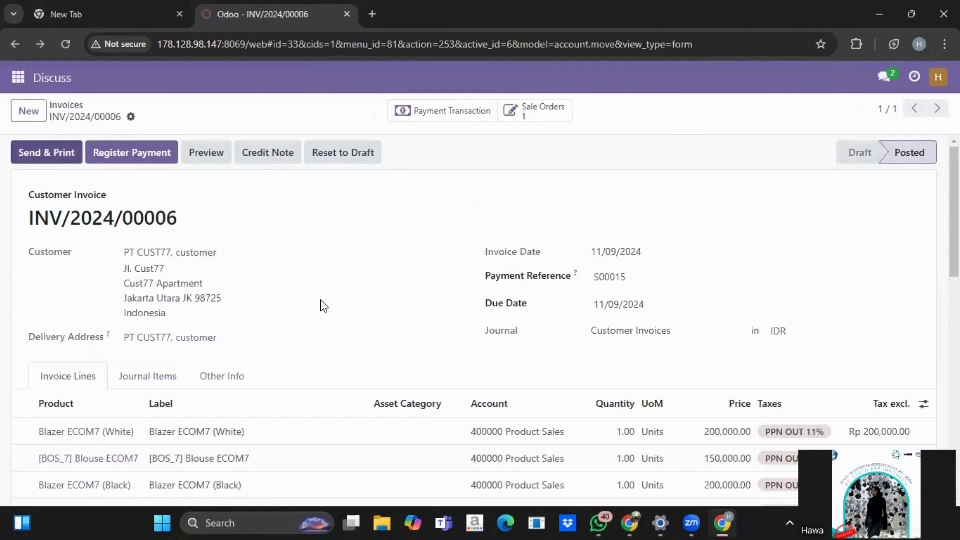
Step: Send invoice INV/2024/00006 by e-mail to the customer through Send & Print
{"action": "scroll", "coordinate": [323, 306], "scroll_direction": "down", "scroll_amount": 1}
{"action": "scroll", "coordinate": [40, 155], "scroll_direction": "up", "scroll_amount": 1}
{"action": "left_click", "coordinate": [44, 155]}
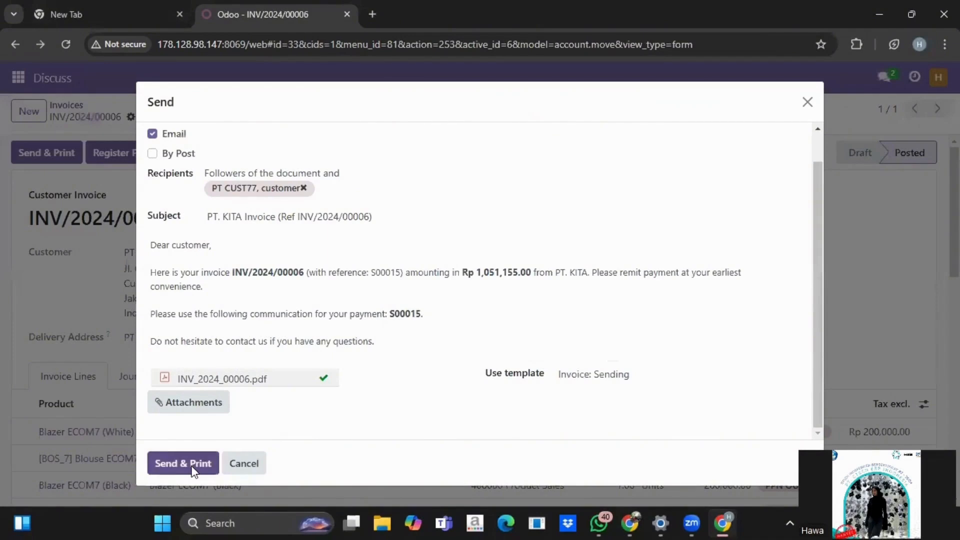
{"action": "left_click", "coordinate": [193, 464]}
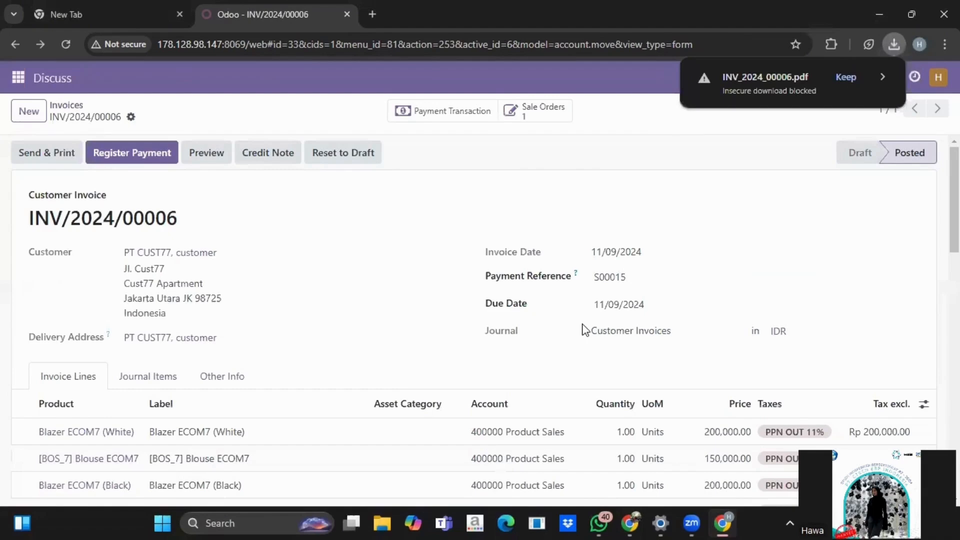
{"action": "scroll", "coordinate": [582, 330], "scroll_direction": "down", "scroll_amount": 3}
{"action": "scroll", "coordinate": [280, 321], "scroll_direction": "up", "scroll_amount": 3}
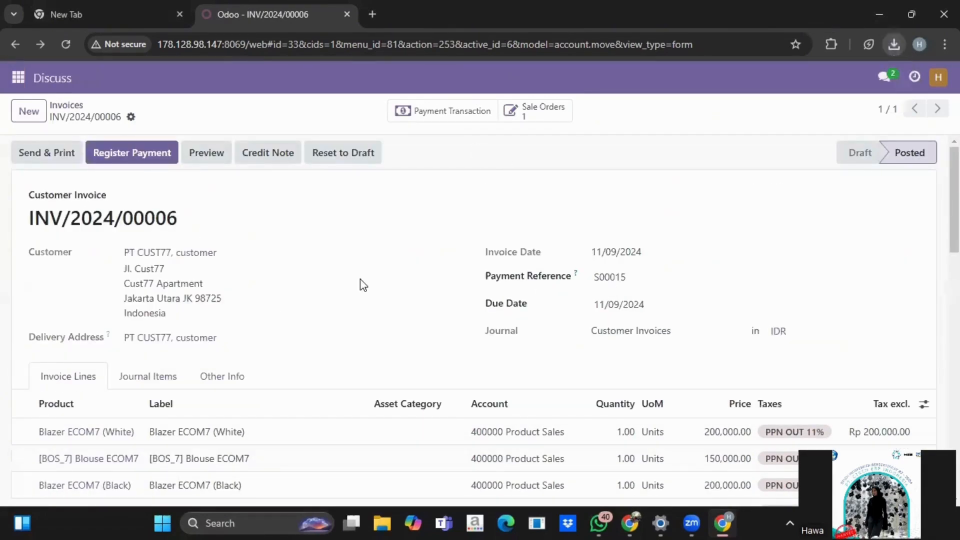
{"action": "scroll", "coordinate": [363, 285], "scroll_direction": "down", "scroll_amount": 3}
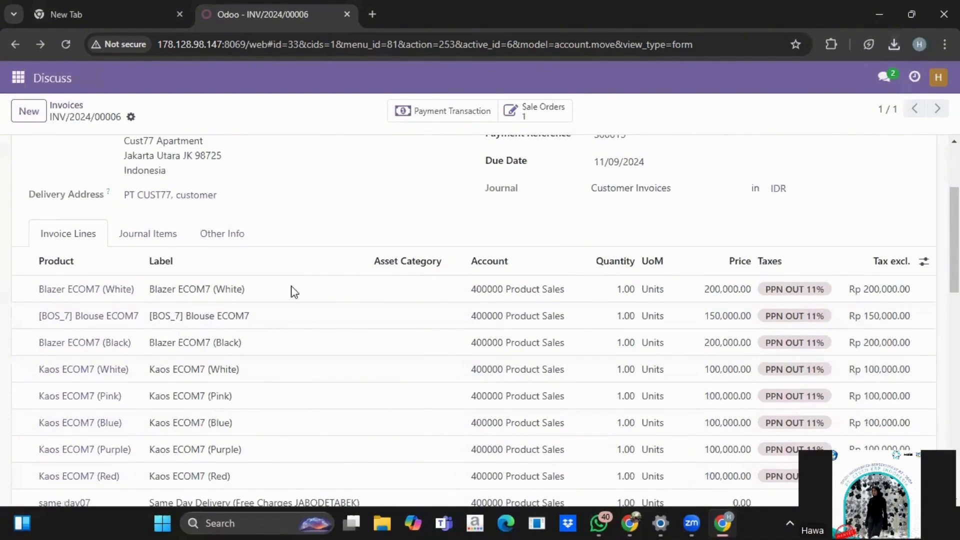
{"action": "scroll", "coordinate": [295, 292], "scroll_direction": "up", "scroll_amount": 3}
{"action": "left_click", "coordinate": [18, 78]}
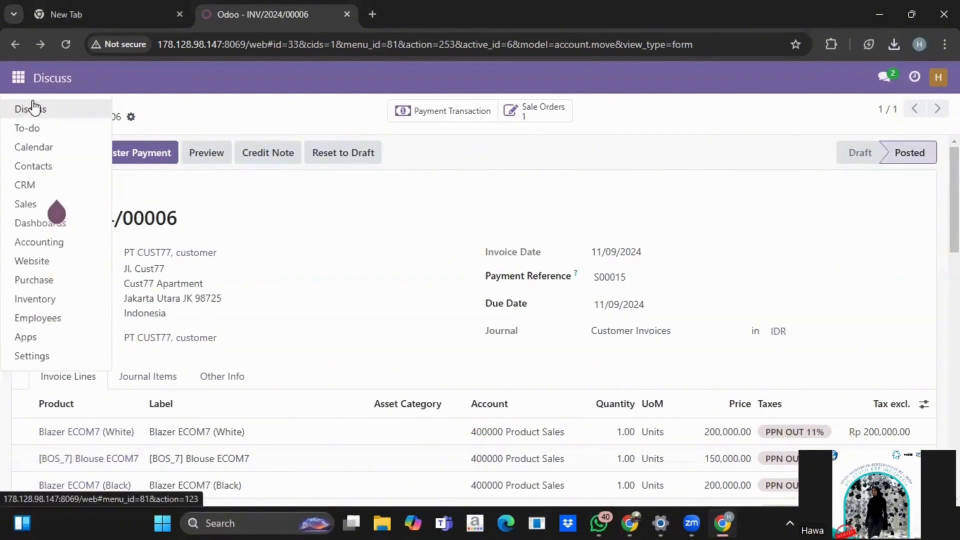
Step: Post 'saya sudah melakukan Check & Approval customer transaction…' to skenario ecommerce, requesting delivery order validation
{"action": "left_click", "coordinate": [43, 111]}
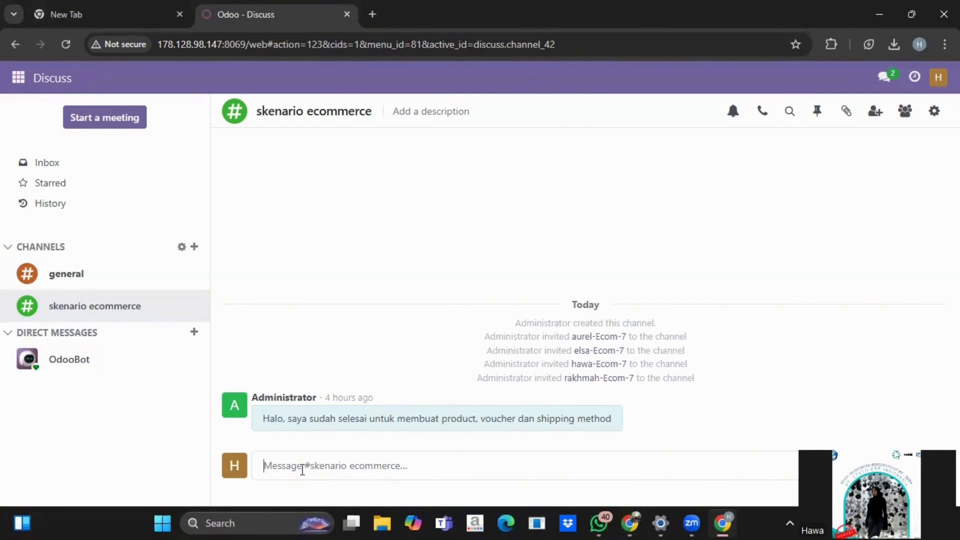
{"action": "type", "text": "saya sydah melakukan "}
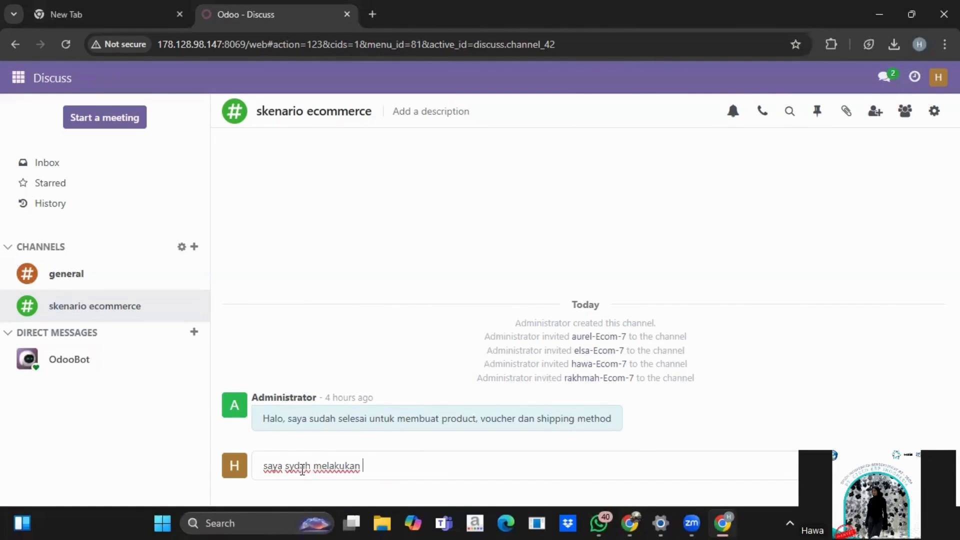
{"action": "type", "text": "Check & Approval customer tran"}
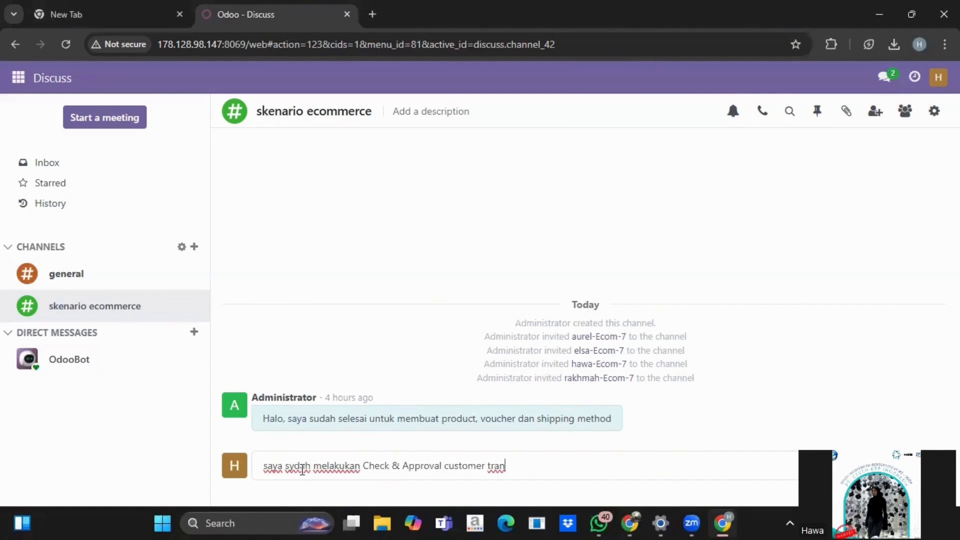
{"action": "type", "text": "saction. dilanjutkan untuk "}
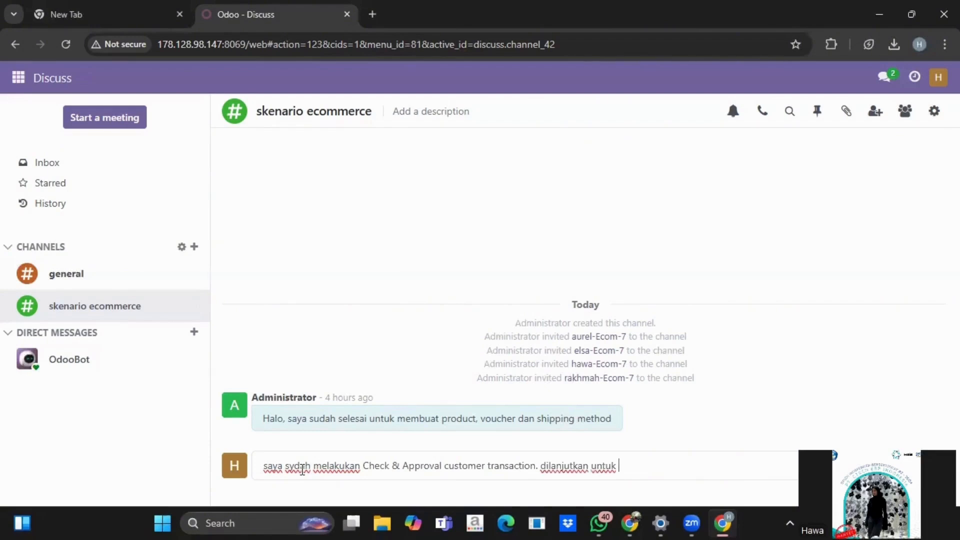
{"action": "type", "text": "manager inventory validate da"}
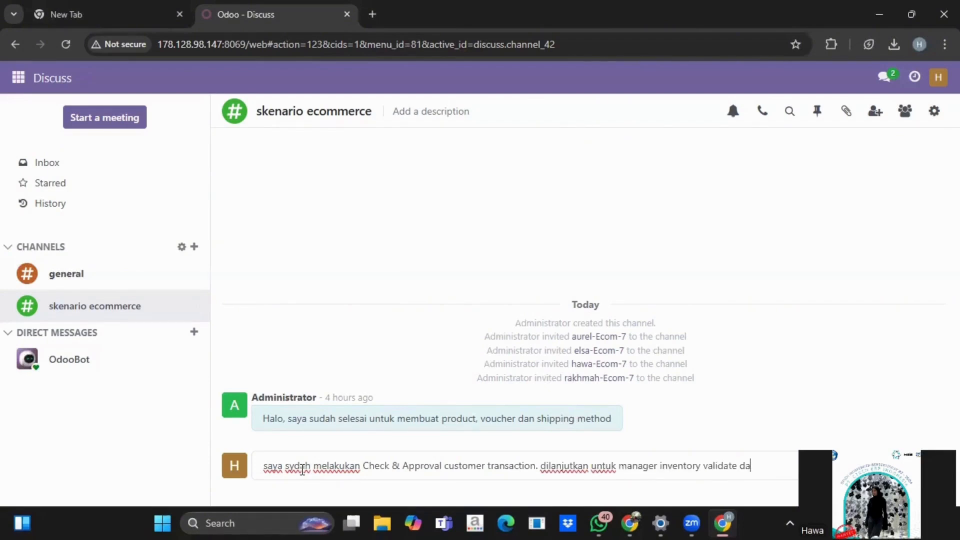
{"action": "key", "text": "BackSpace"}
{"action": "key", "text": "BackSpace"}
{"action": "type", "text": "delivery order."}
{"action": "left_click", "coordinate": [294, 454]}
{"action": "key", "text": "BackSpace"}
{"action": "type", "text": "u"}
{"action": "left_click", "coordinate": [310, 469]}
{"action": "key", "text": "Return"}
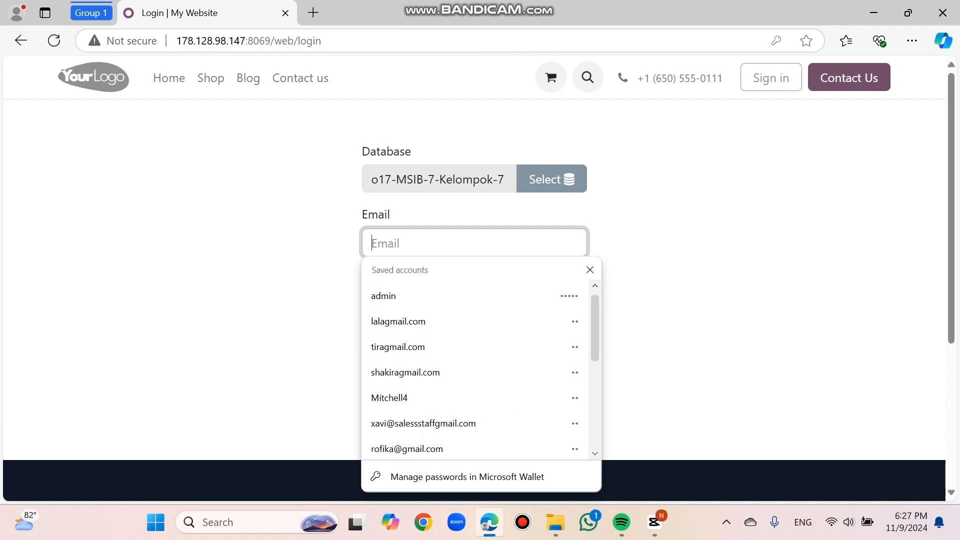
Step: Sign in with the inventory manager's saved account and open the skenario ecommerce channel
{"action": "type", "text": "rakh"}
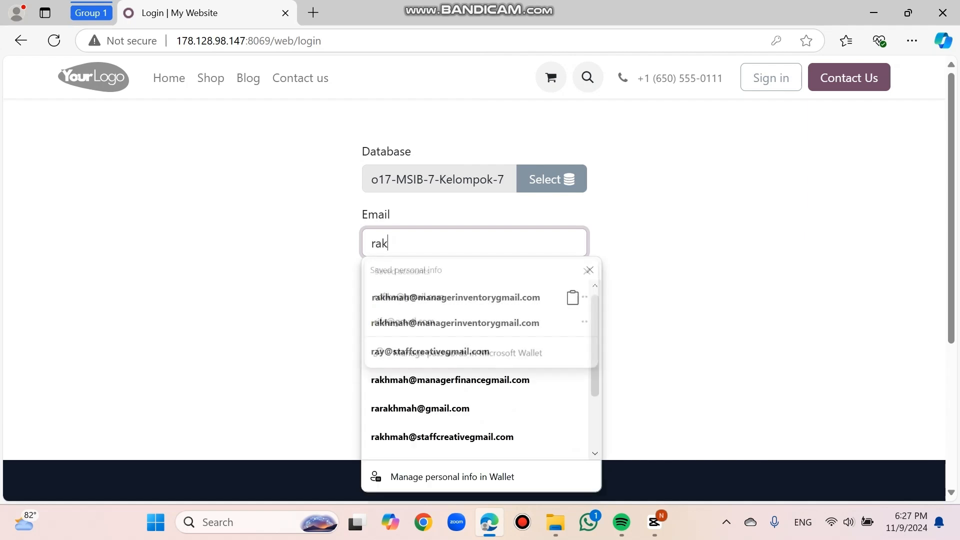
{"action": "key", "text": "Down"}
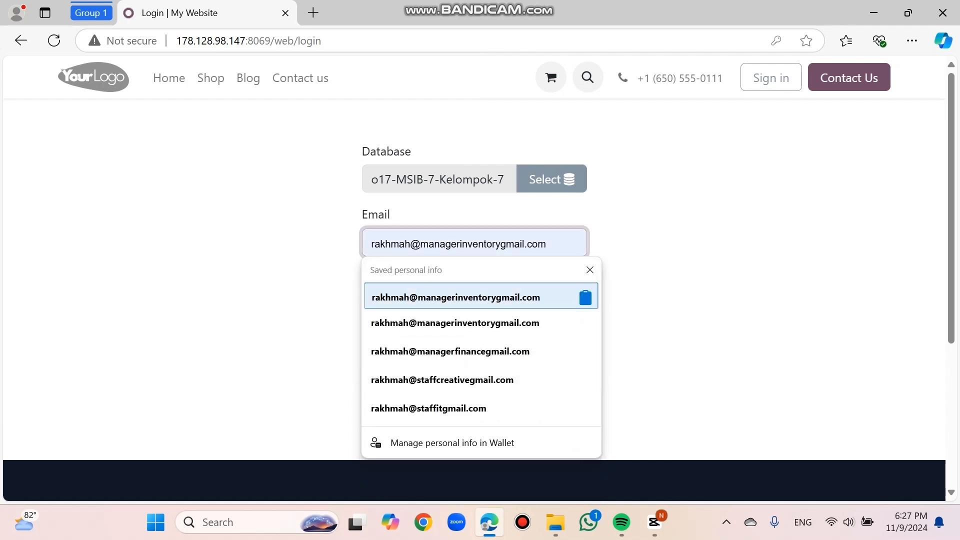
{"action": "key", "text": "Return"}
{"action": "key", "text": "Tab"}
{"action": "type", "text": "1"}
{"action": "key", "text": "Return"}
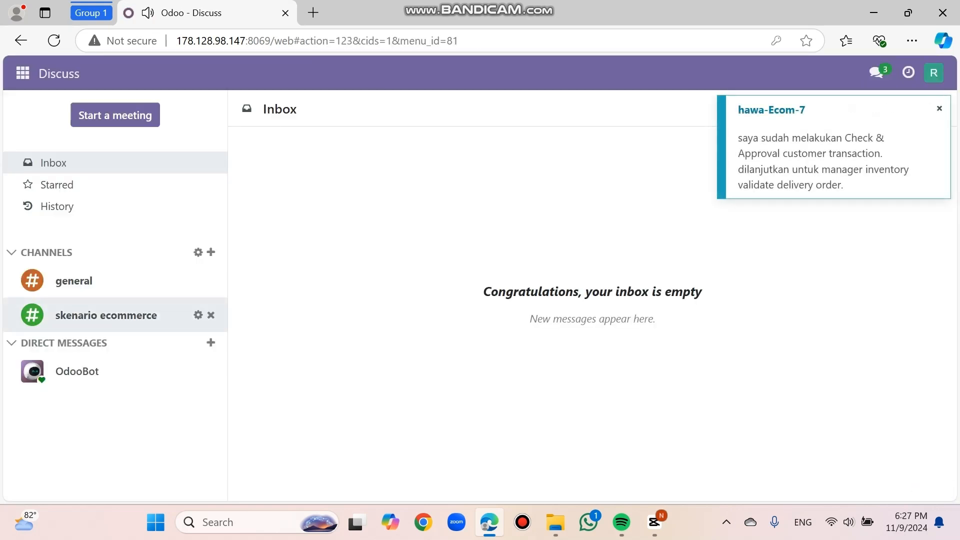
{"action": "left_click", "coordinate": [115, 315]}
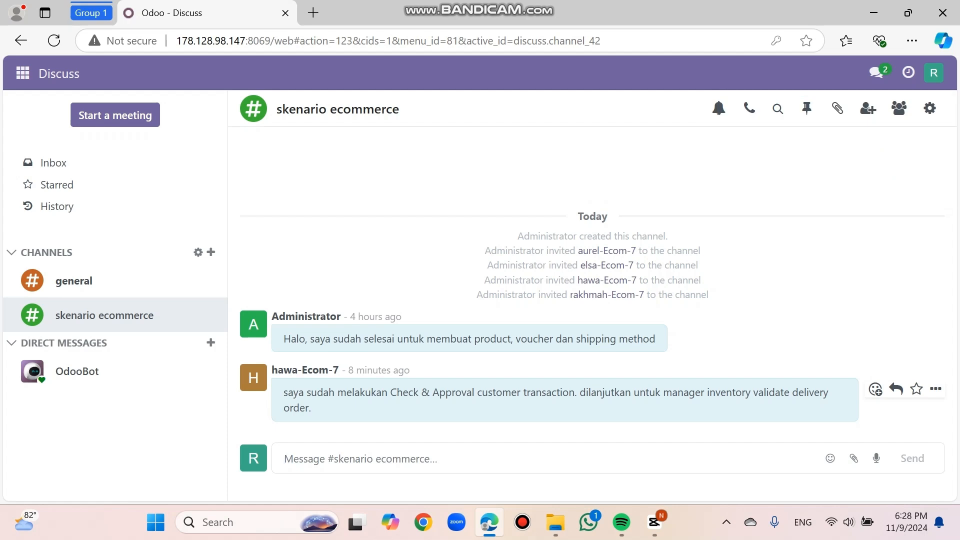
{"action": "left_click", "coordinate": [22, 73]}
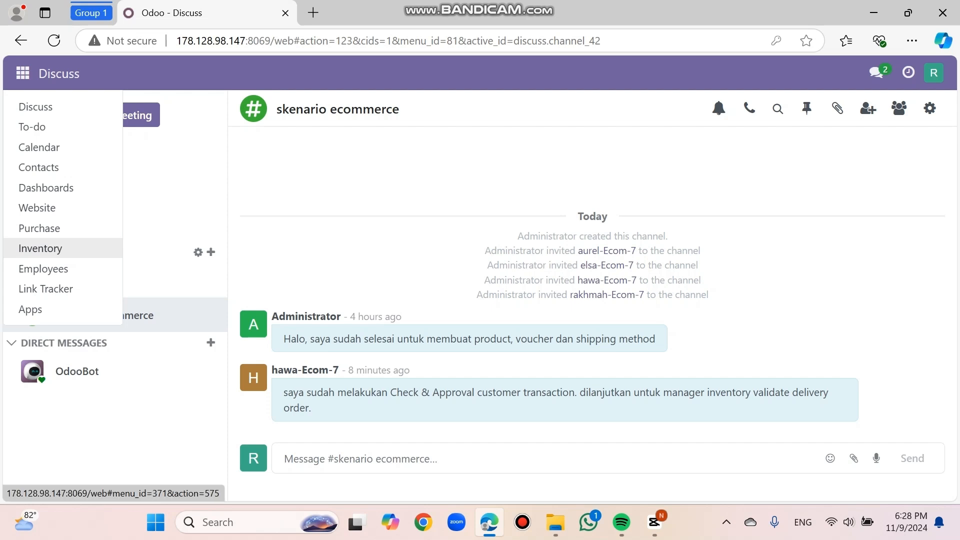
Step: In Inventory, drop the Waiting and Operation Type filters and open delivery order WH/OUT/00015
{"action": "left_click", "coordinate": [40, 248]}
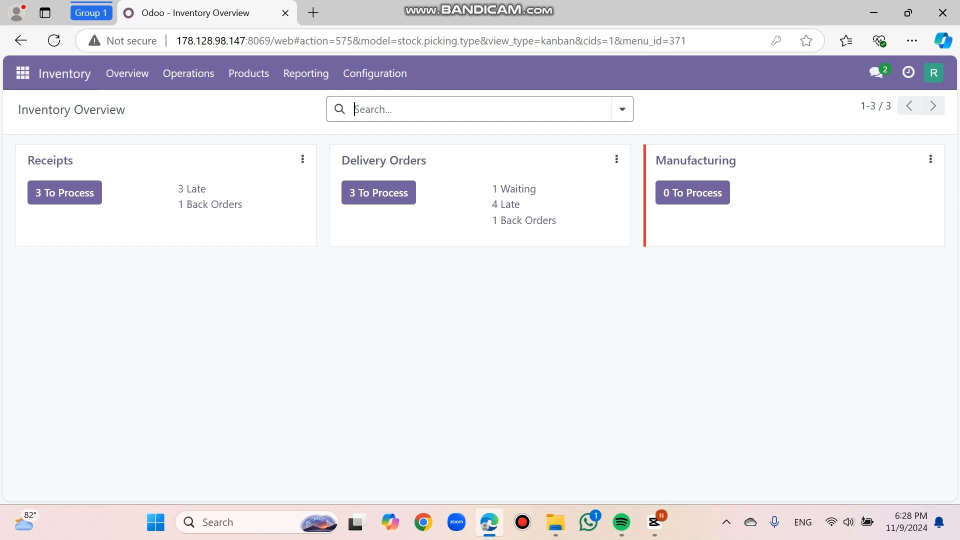
{"action": "left_click", "coordinate": [384, 161]}
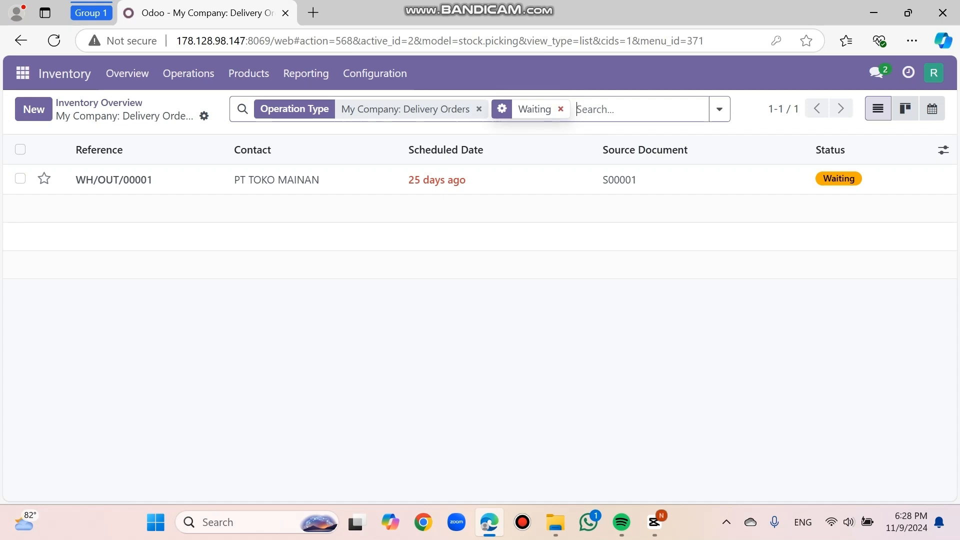
{"action": "key", "text": "BackSpace"}
{"action": "key", "text": "BackSpace"}
{"action": "scroll", "coordinate": [480, 300], "scroll_direction": "down", "scroll_amount": 2}
{"action": "scroll", "coordinate": [479, 300], "scroll_direction": "down", "scroll_amount": 5}
{"action": "scroll", "coordinate": [474, 331], "scroll_direction": "down", "scroll_amount": 7}
{"action": "scroll", "coordinate": [474, 300], "scroll_direction": "down", "scroll_amount": 2}
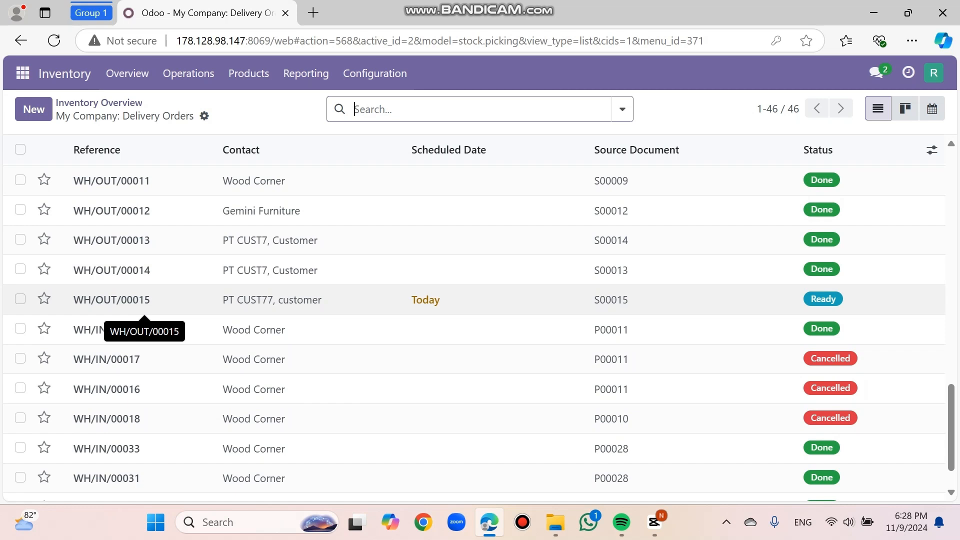
{"action": "left_click", "coordinate": [112, 300]}
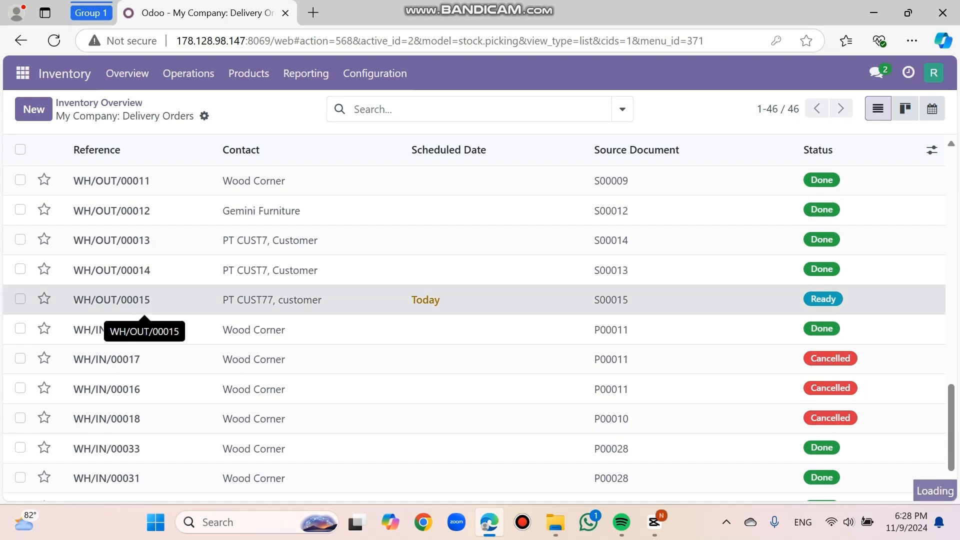
{"action": "scroll", "coordinate": [150, 320], "scroll_direction": "down", "scroll_amount": 2}
{"action": "scroll", "coordinate": [150, 305], "scroll_direction": "down", "scroll_amount": 1}
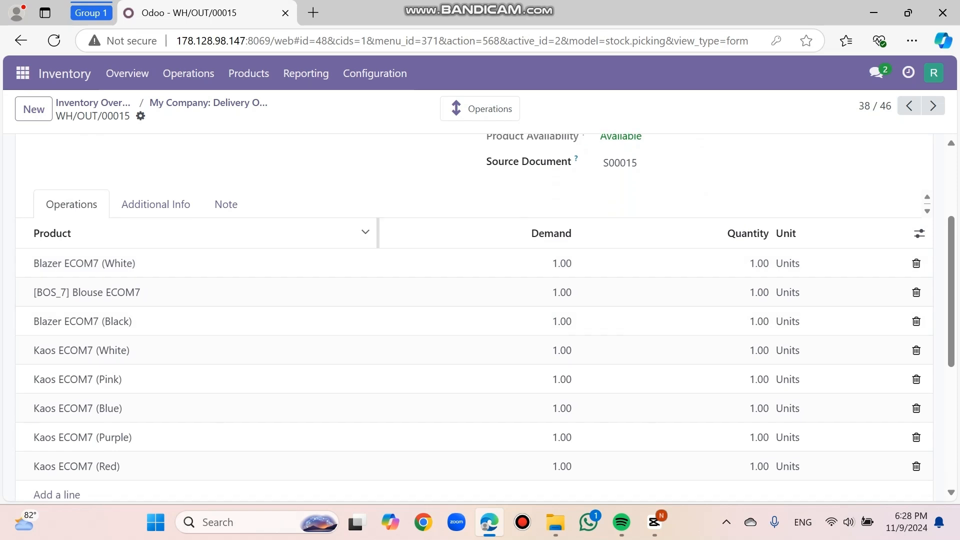
{"action": "scroll", "coordinate": [150, 279], "scroll_direction": "down", "scroll_amount": 1}
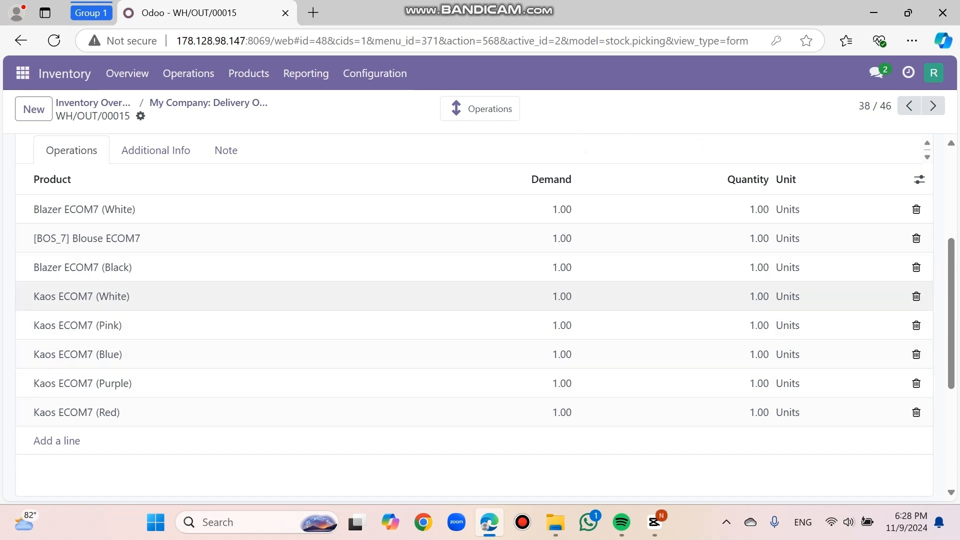
Step: Set quantity 1.00 on the Blazer ECOM7 (White) and Blouse ECOM7 lines
{"action": "left_click", "coordinate": [757, 209]}
{"action": "left_click", "coordinate": [758, 209]}
{"action": "key", "text": "BackSpace"}
{"action": "key", "text": "BackSpace"}
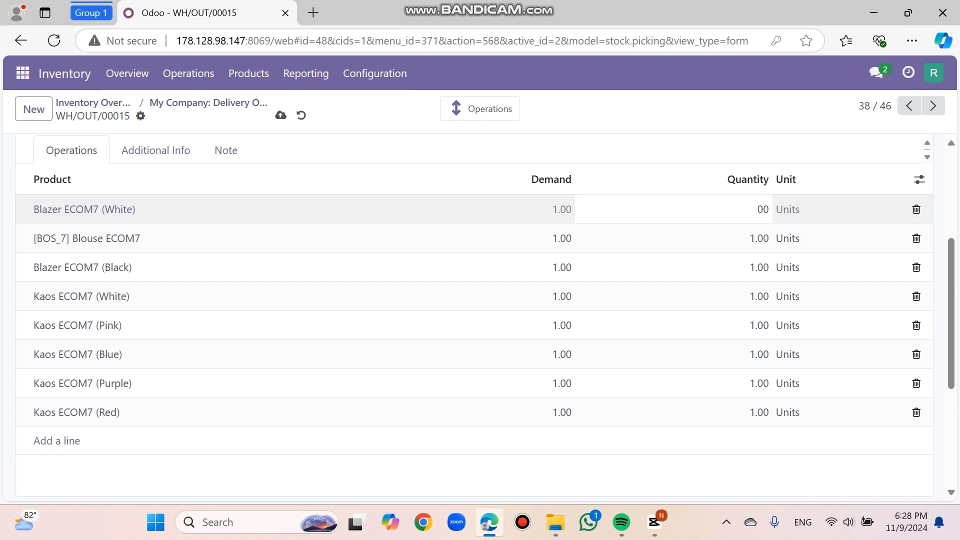
{"action": "type", "text": "1."}
{"action": "left_click", "coordinate": [758, 238]}
{"action": "key", "text": "BackSpace"}
{"action": "type", "text": "1.o"}
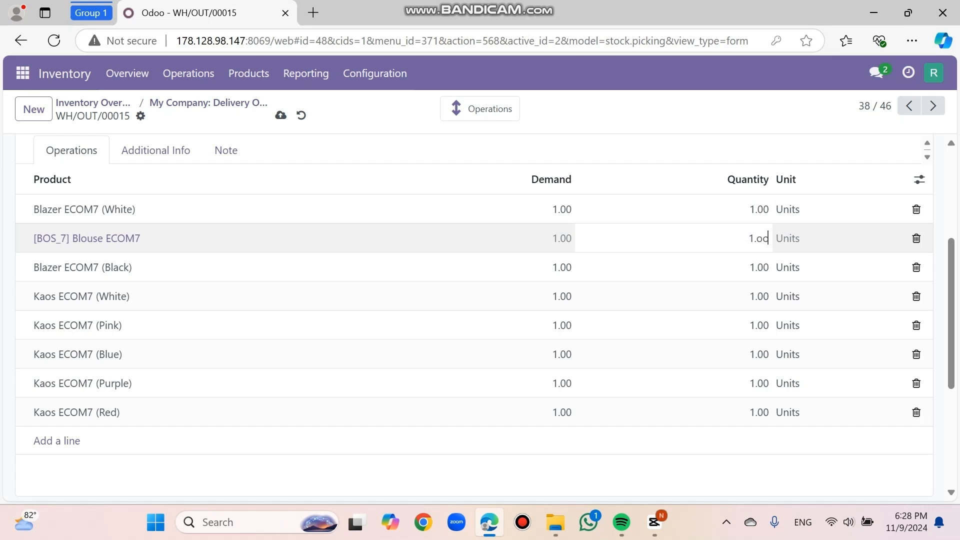
{"action": "key", "text": "BackSpace"}
{"action": "type", "text": "00"}
{"action": "key", "text": "Return"}
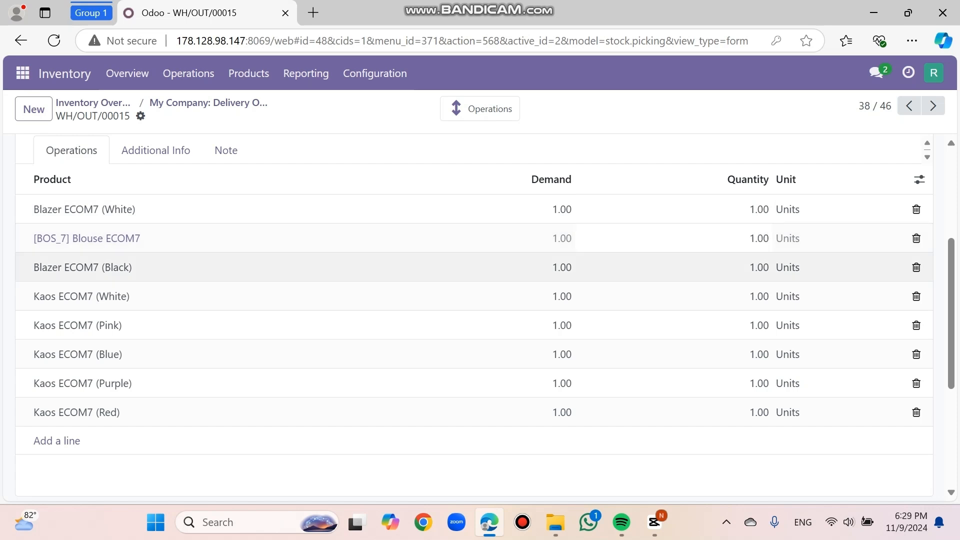
Step: Set quantity 1.00 on Blazer ECOM7 (Black) and the Kaos ECOM7 White, Pink, Blue, Purple lines
{"action": "type", "text": "1.00"}
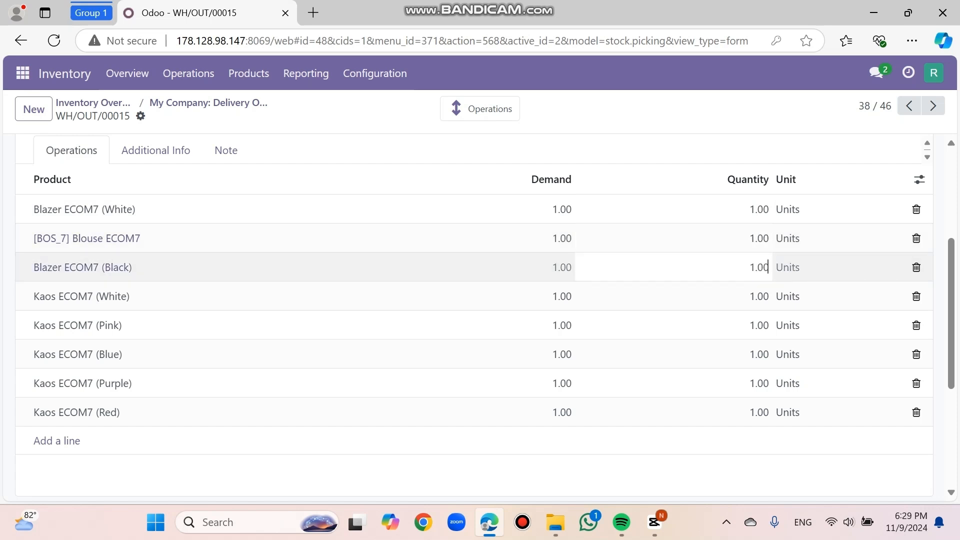
{"action": "key", "text": "Return"}
{"action": "key", "text": "BackSpace"}
{"action": "type", "text": "1.00"}
{"action": "key", "text": "Return"}
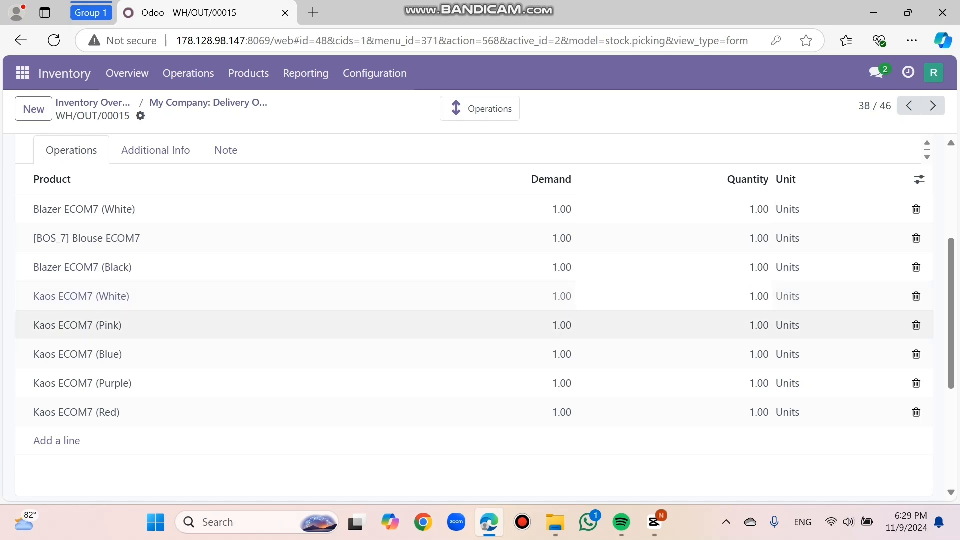
{"action": "key", "text": "BackSpace"}
{"action": "type", "text": "1.00"}
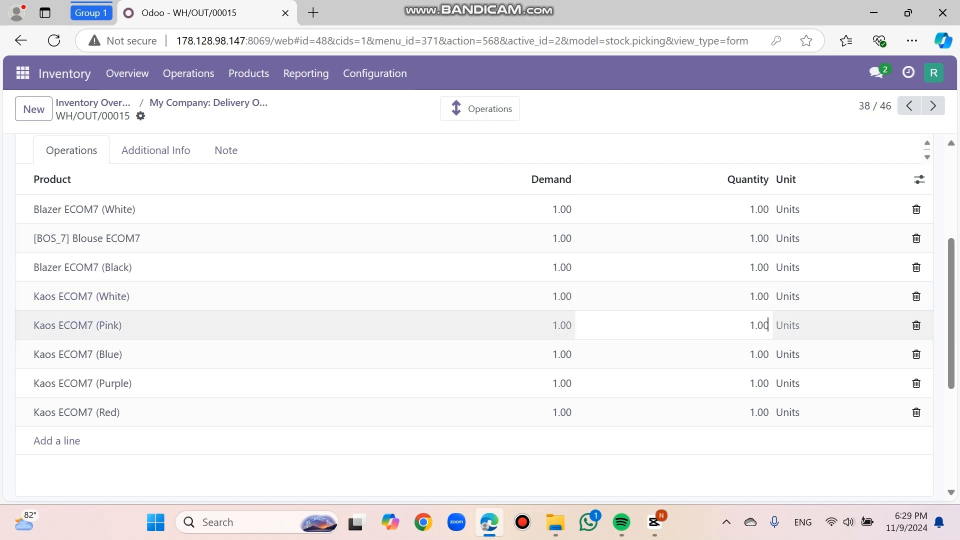
{"action": "key", "text": "Return"}
{"action": "key", "text": "BackSpace"}
{"action": "type", "text": "1.00"}
{"action": "key", "text": "Return"}
{"action": "type", "text": "1.00"}
{"action": "key", "text": "Return"}
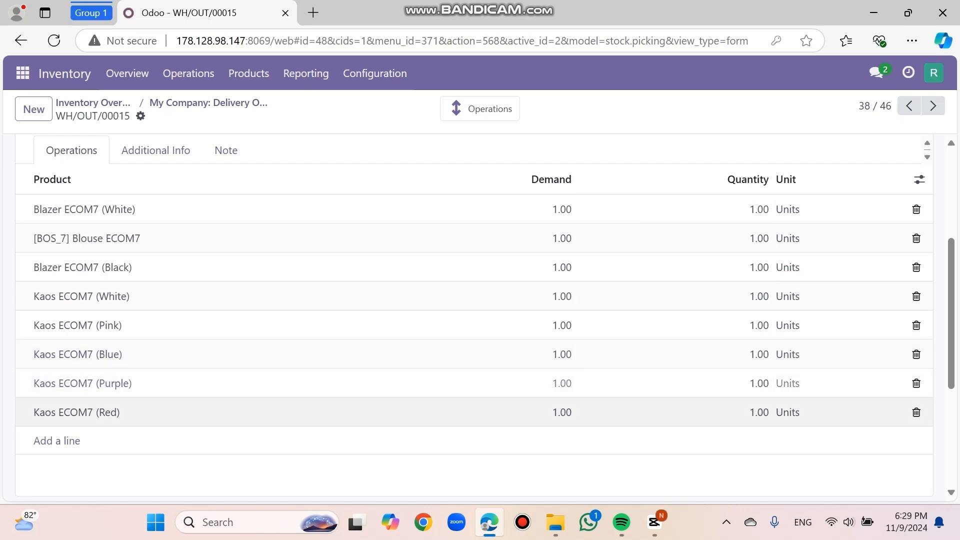
{"action": "type", "text": "1.00"}
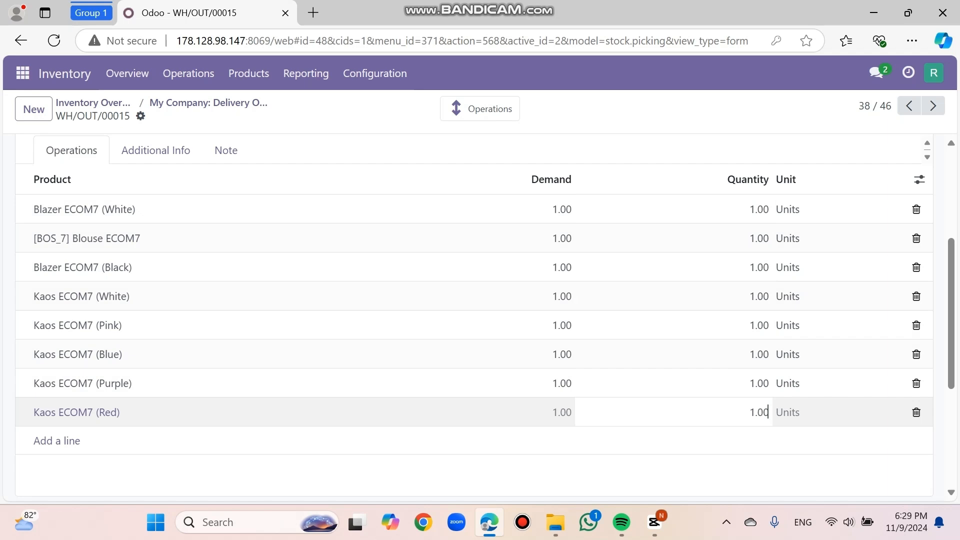
{"action": "scroll", "coordinate": [474, 328], "scroll_direction": "up", "scroll_amount": 2}
{"action": "scroll", "coordinate": [475, 320], "scroll_direction": "up", "scroll_amount": 1}
{"action": "scroll", "coordinate": [474, 319], "scroll_direction": "down", "scroll_amount": 6}
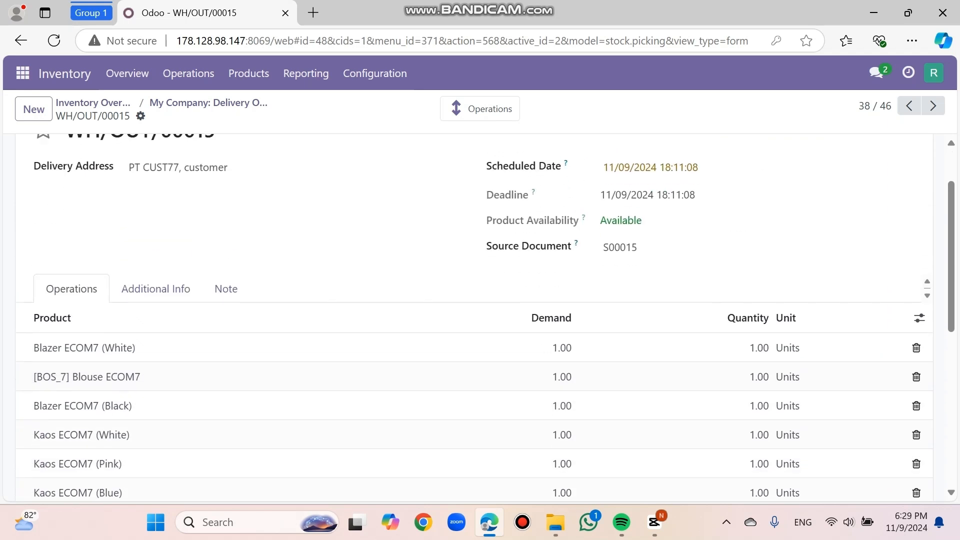
{"action": "scroll", "coordinate": [475, 320], "scroll_direction": "up", "scroll_amount": 6}
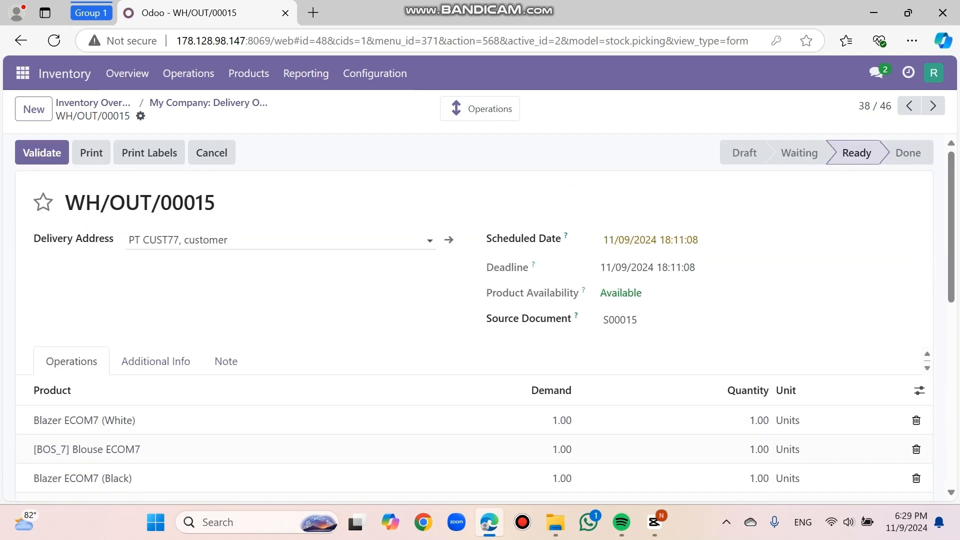
Step: After Validate fails, add the saved e-mail address to your user profile and save it
{"action": "left_click", "coordinate": [42, 153]}
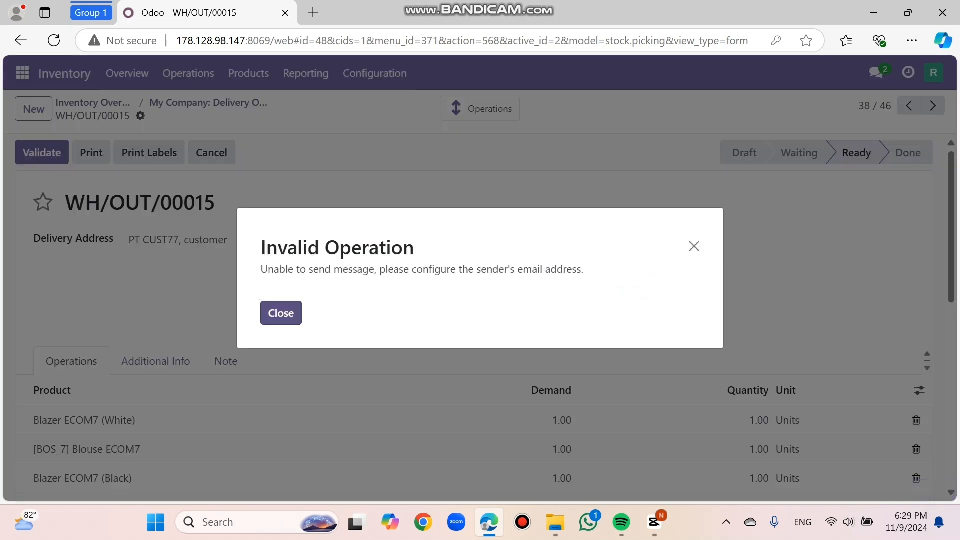
{"action": "left_click", "coordinate": [281, 313]}
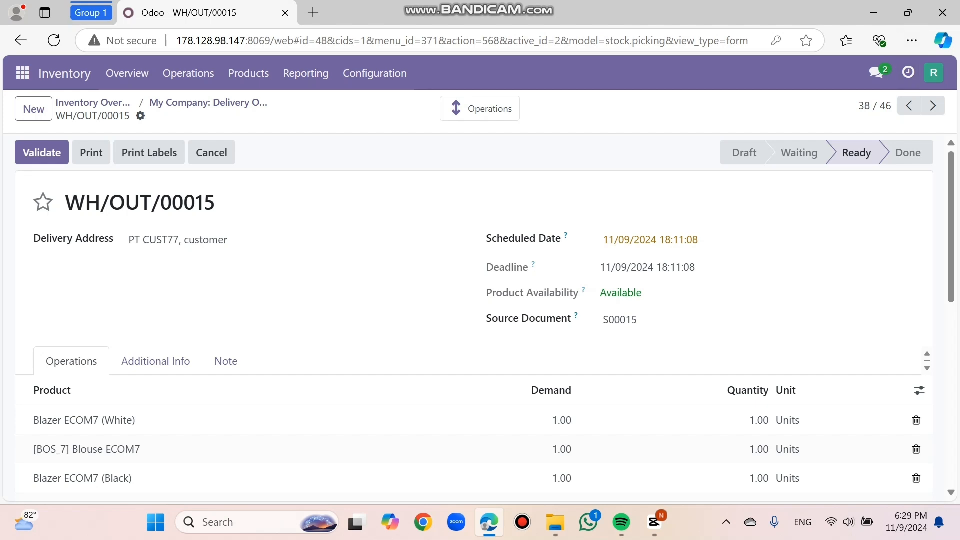
{"action": "left_click", "coordinate": [934, 73]}
{"action": "left_click", "coordinate": [859, 179]}
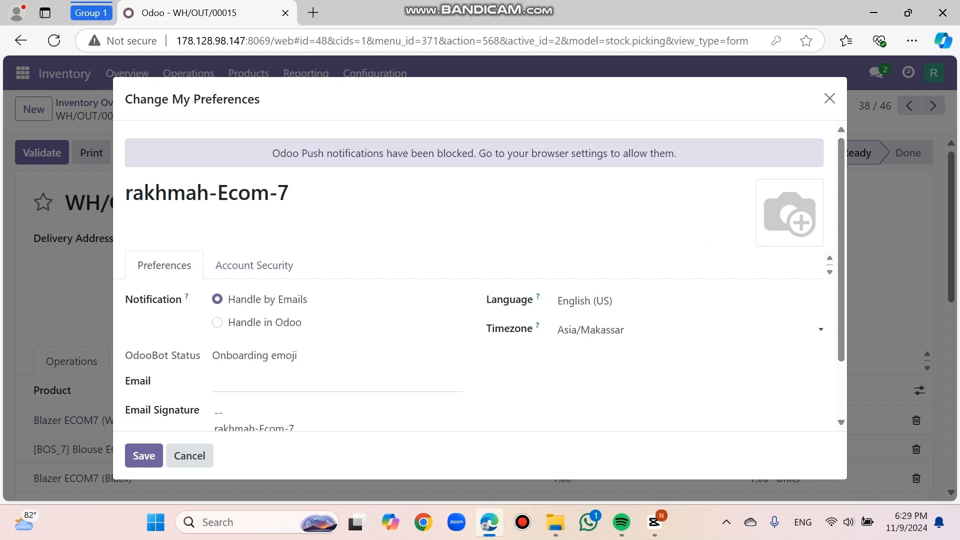
{"action": "left_click", "coordinate": [300, 382]}
{"action": "key", "text": "Down"}
{"action": "key", "text": "Down"}
{"action": "key", "text": "Down"}
{"action": "key", "text": "Up"}
{"action": "key", "text": "Up"}
{"action": "key", "text": "Return"}
{"action": "left_click", "coordinate": [144, 455]}
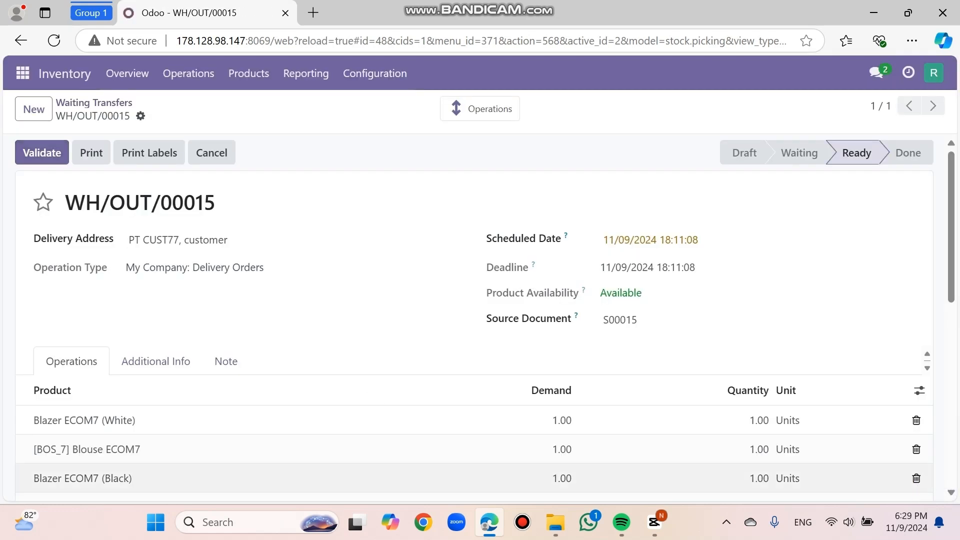
Step: Validate delivery WH/OUT/00015 to Done, then download the Delivery Slip PDF attached in the chatter
{"action": "left_click", "coordinate": [42, 152]}
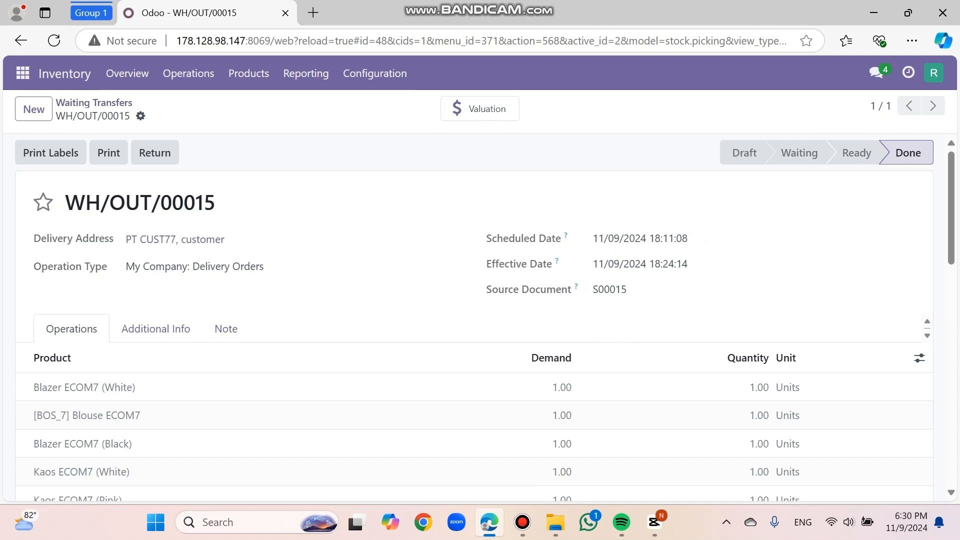
{"action": "scroll", "coordinate": [480, 318], "scroll_direction": "down", "scroll_amount": 8}
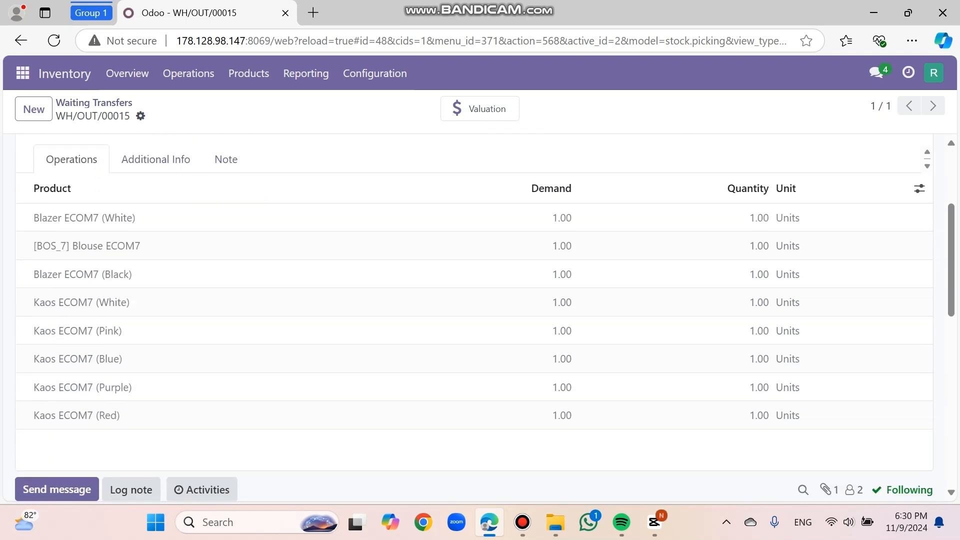
{"action": "scroll", "coordinate": [480, 317], "scroll_direction": "down", "scroll_amount": 2}
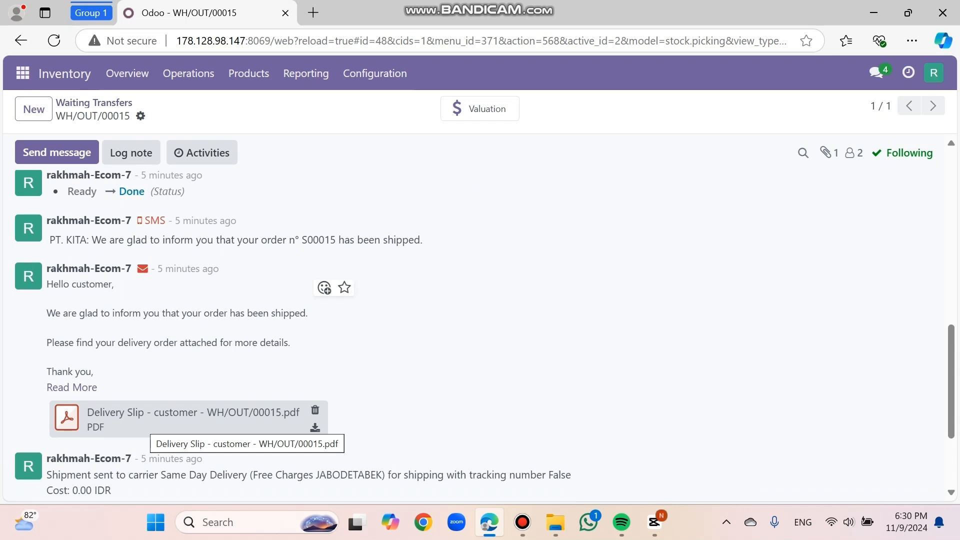
{"action": "left_click", "coordinate": [315, 427]}
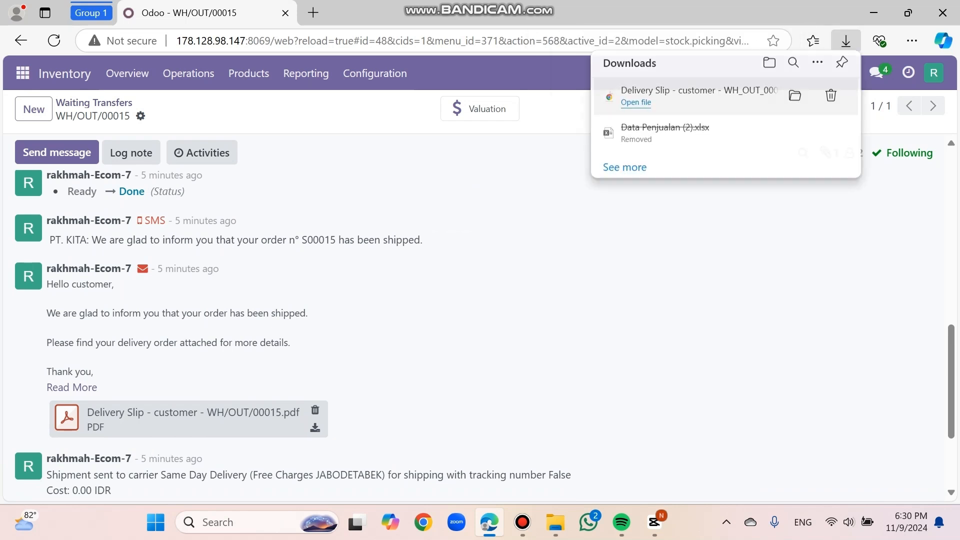
Step: Open the downloaded WH/OUT/00015 Delivery Slip PDF from Edge's downloads and scroll through its pages
{"action": "left_click", "coordinate": [636, 102]}
{"action": "scroll", "coordinate": [473, 293], "scroll_direction": "down", "scroll_amount": 1}
{"action": "scroll", "coordinate": [474, 294], "scroll_direction": "down", "scroll_amount": 2}
{"action": "scroll", "coordinate": [474, 294], "scroll_direction": "up", "scroll_amount": 1}
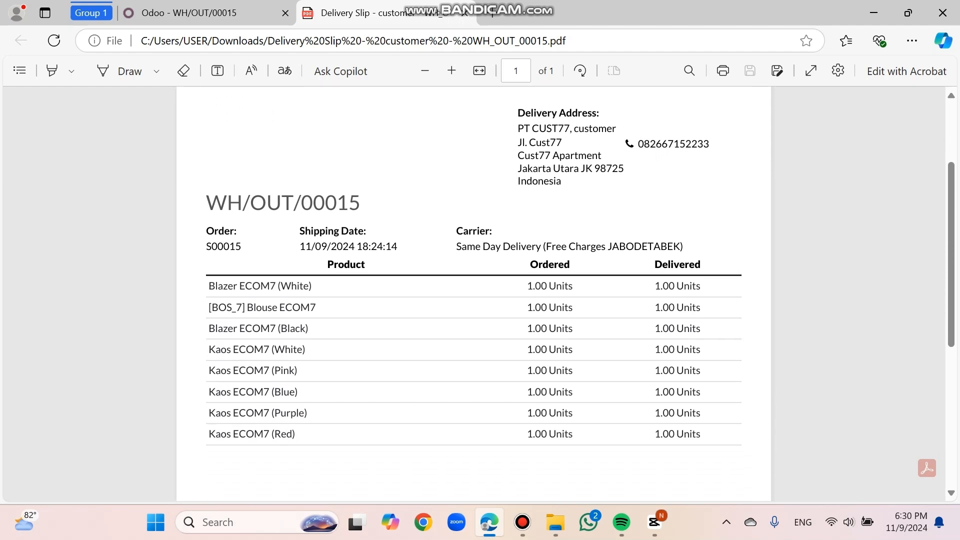
{"action": "scroll", "coordinate": [474, 294], "scroll_direction": "up", "scroll_amount": 1}
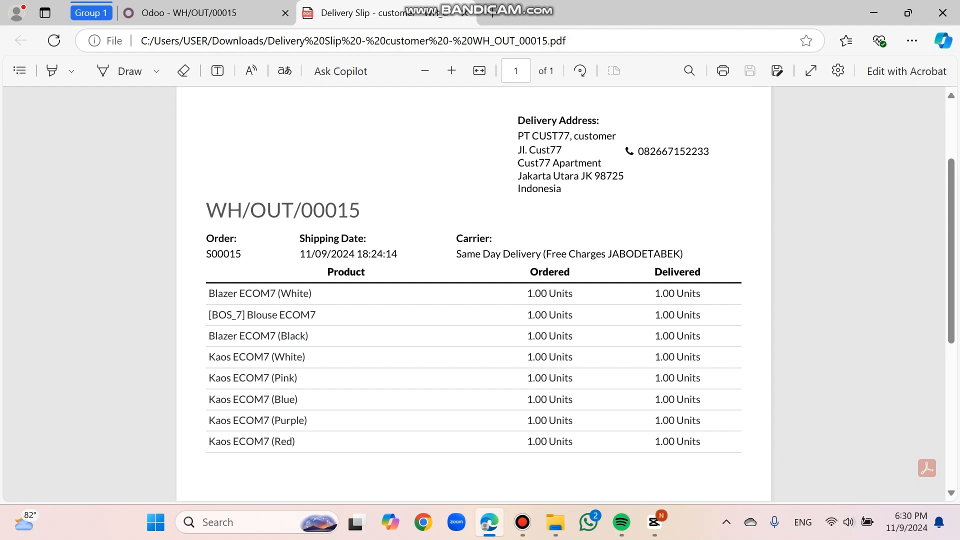
{"action": "scroll", "coordinate": [474, 294], "scroll_direction": "up", "scroll_amount": 1}
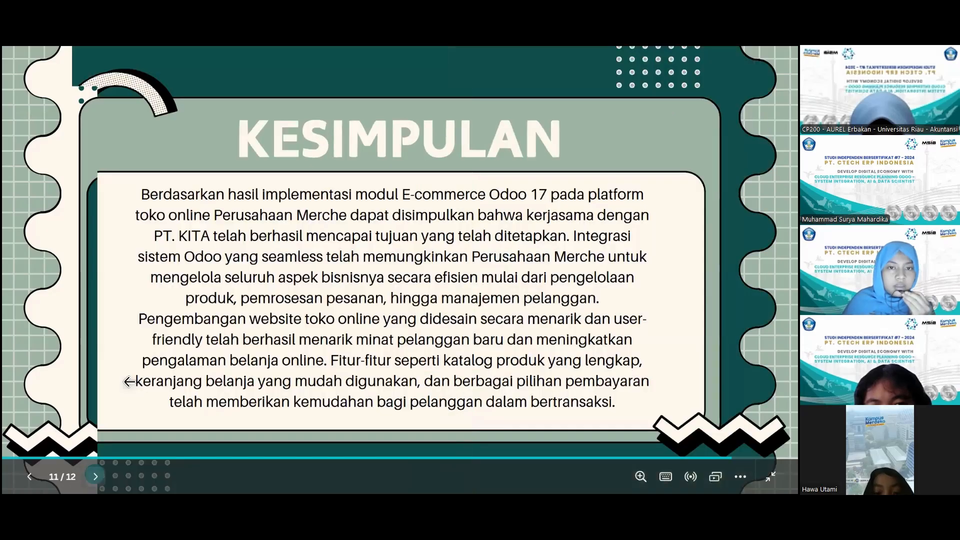